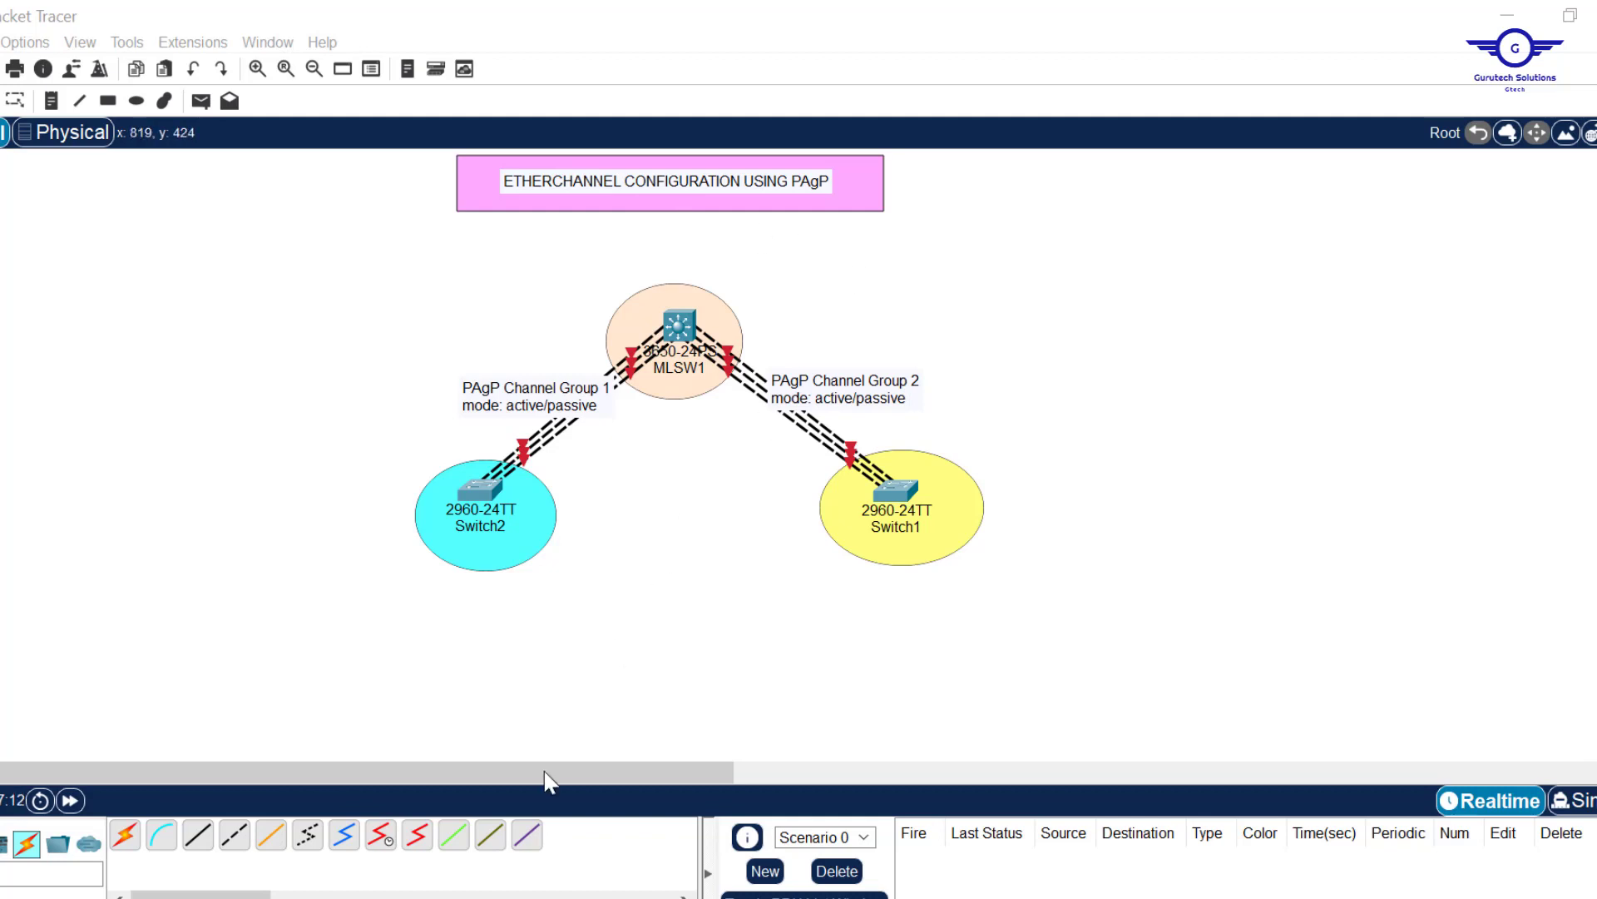
Switch to the Google Sheets training list and look up the L2 EtherChannel- PAGP/LACP topic under Switching Technologies.
{"action": "key", "text": "alt+Tab"}
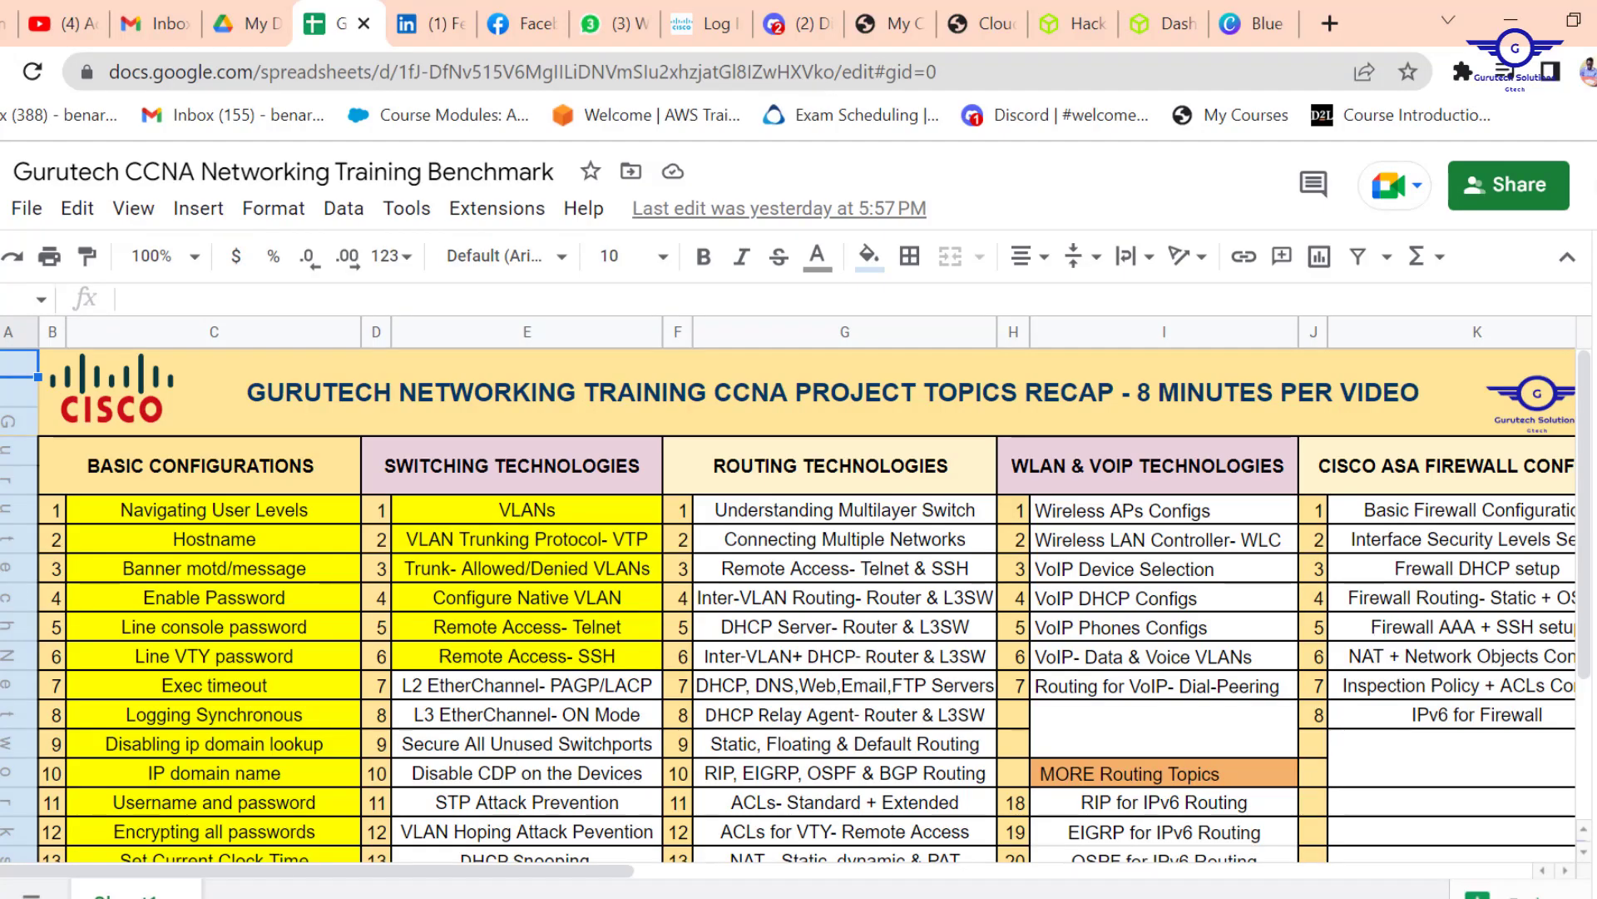
{"action": "left_click", "coordinate": [1568, 256]}
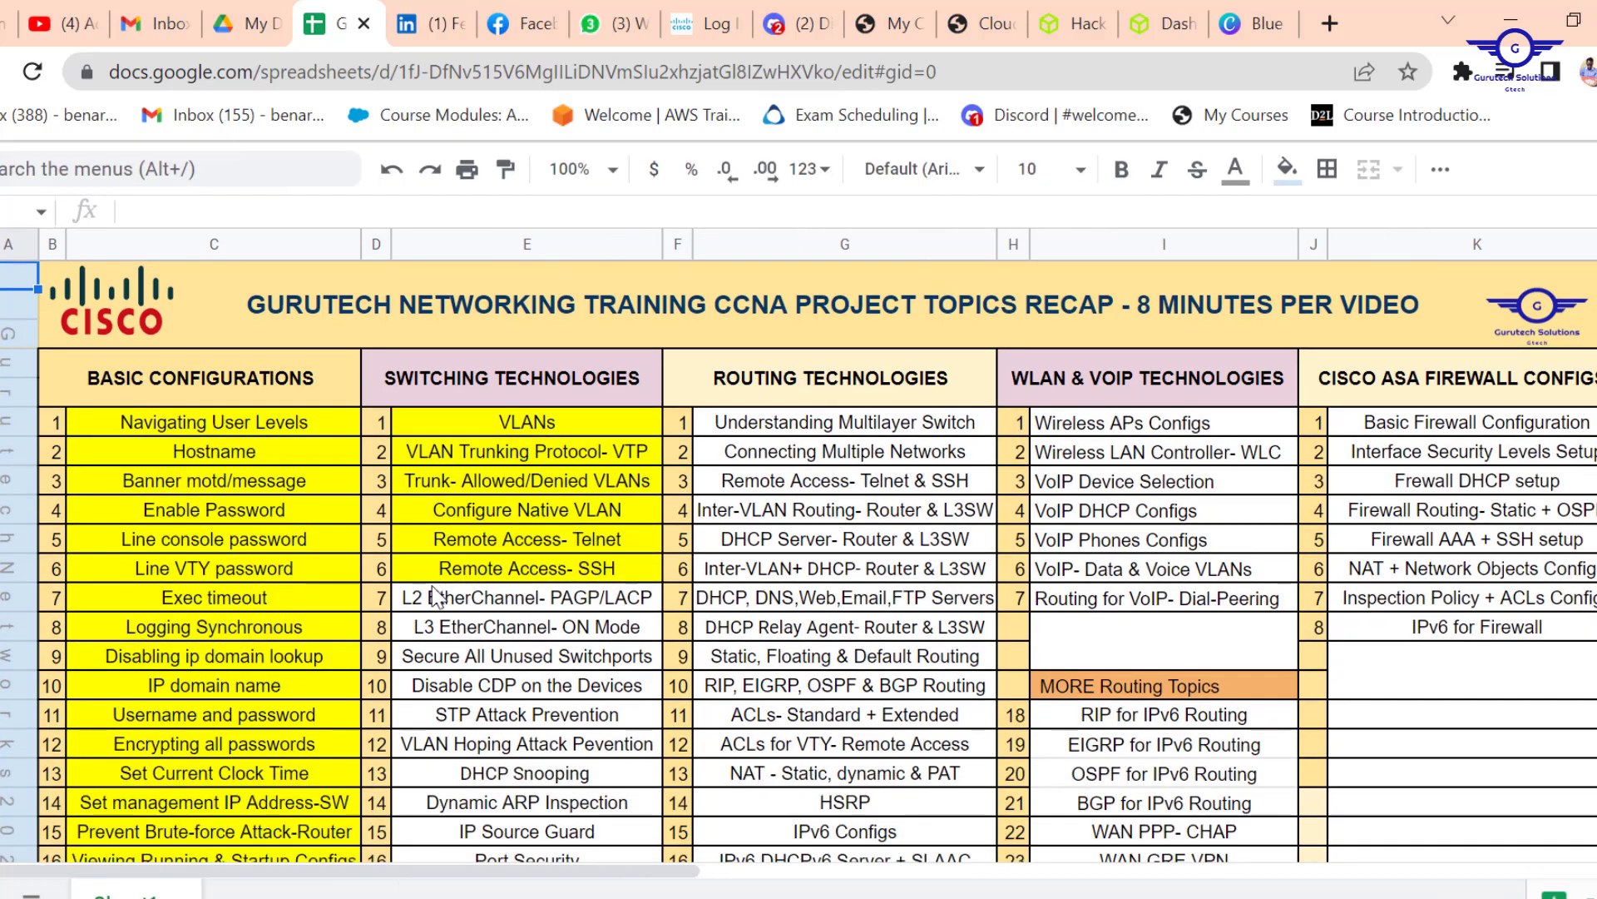
{"action": "left_click", "coordinate": [460, 607]}
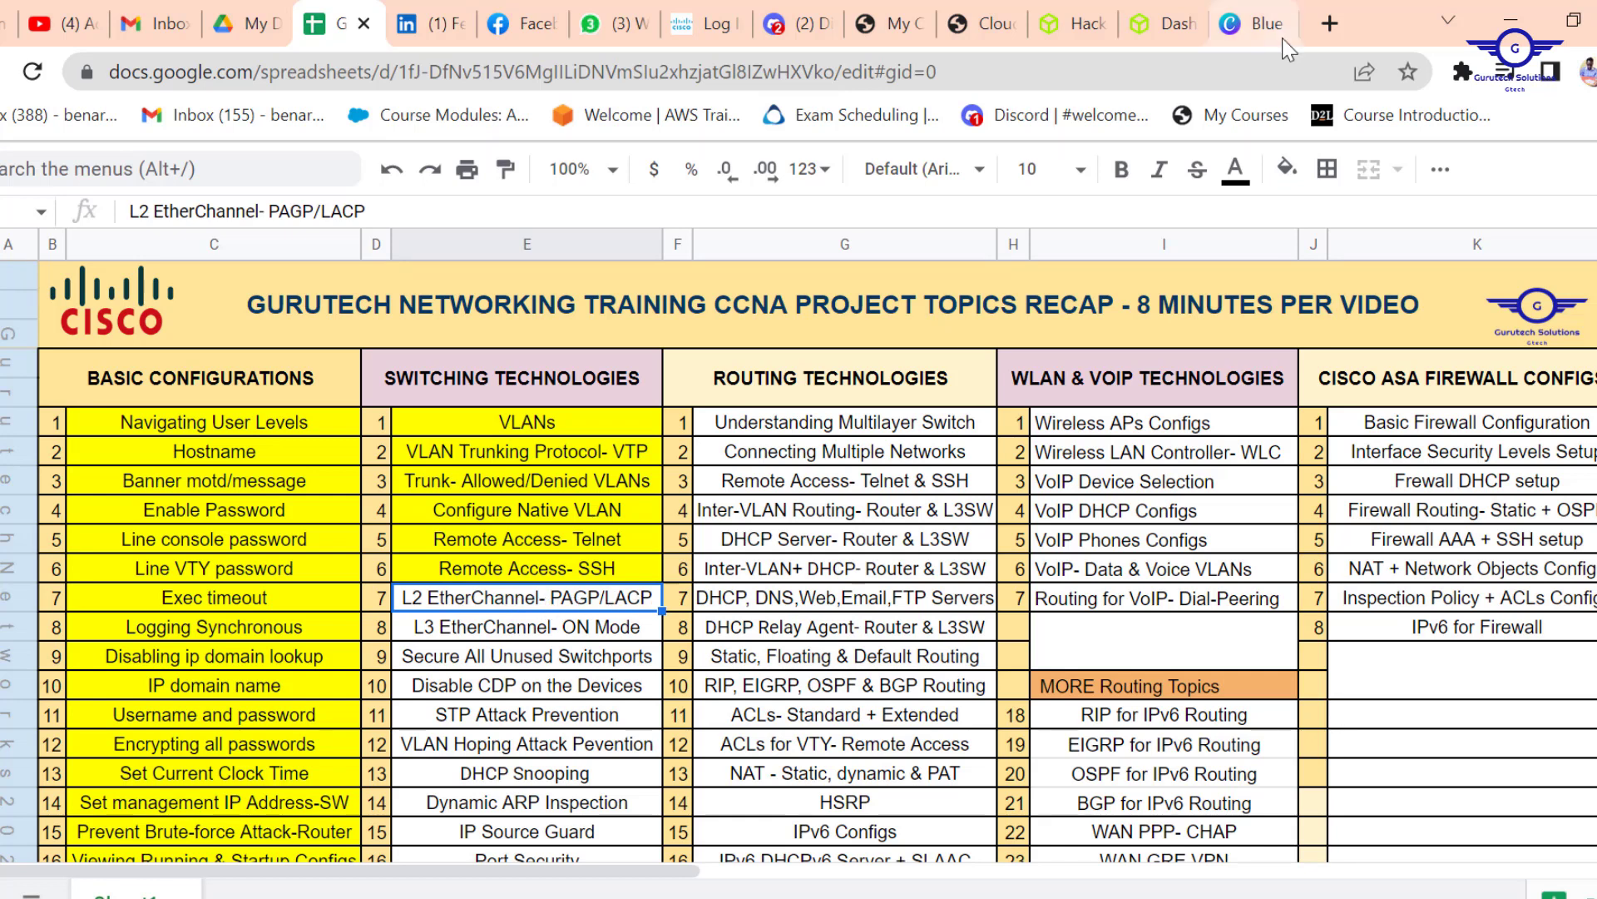
{"action": "left_click", "coordinate": [1510, 17]}
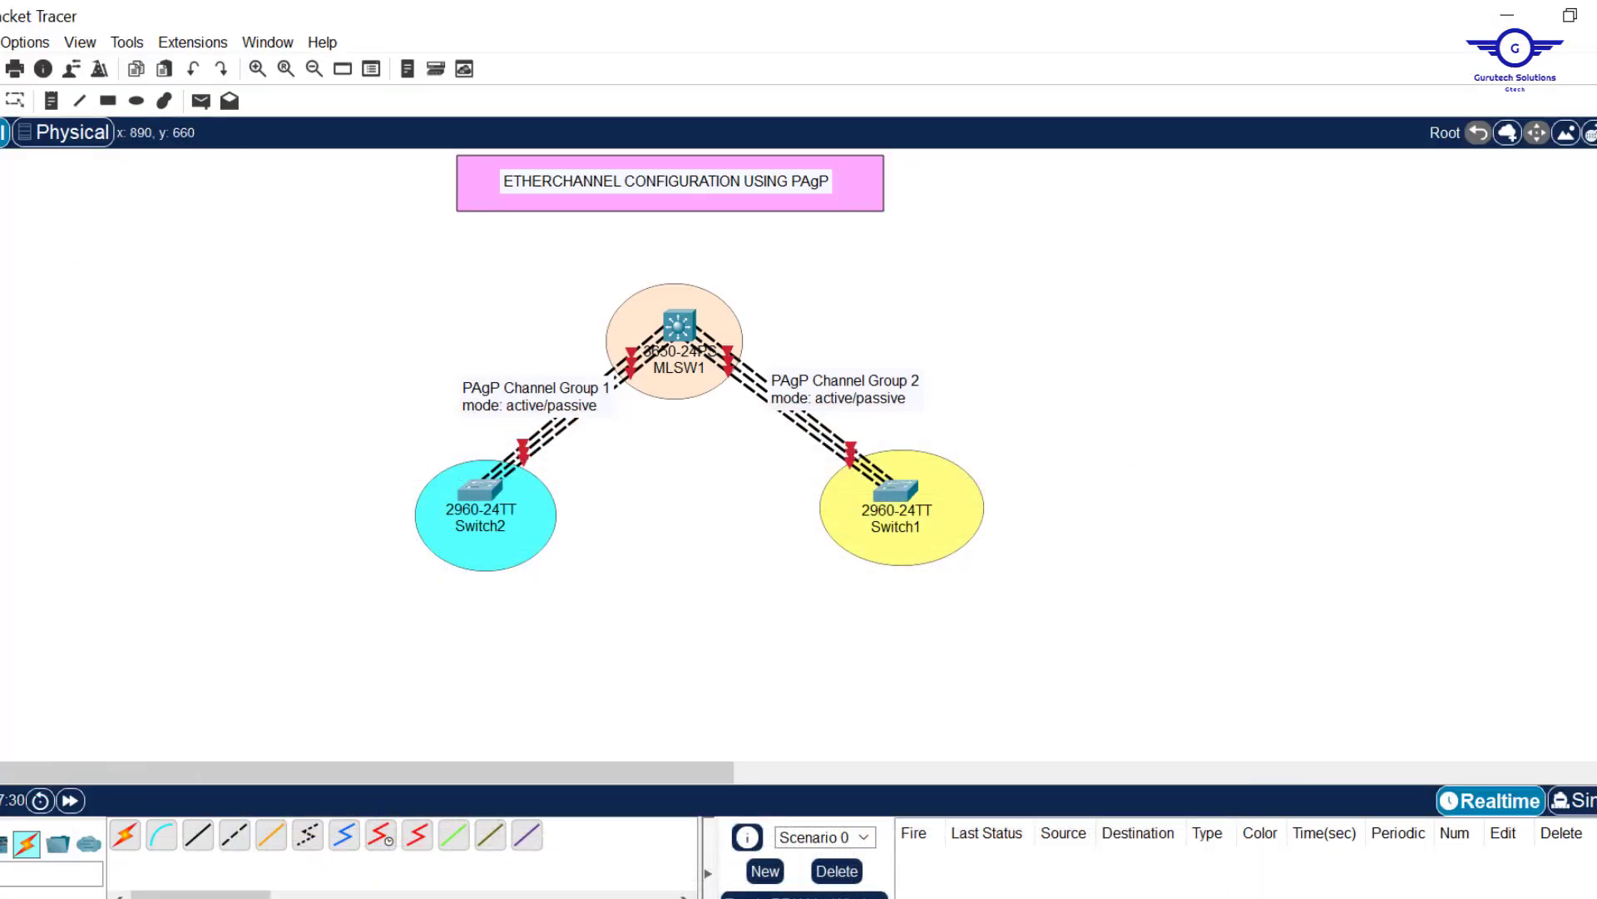
Switch to the PowerPoint presentation and review the Class 18 EtherChannel slide, including its benefits and the criteria for forming a channel.
{"action": "left_click", "coordinate": [1508, 15]}
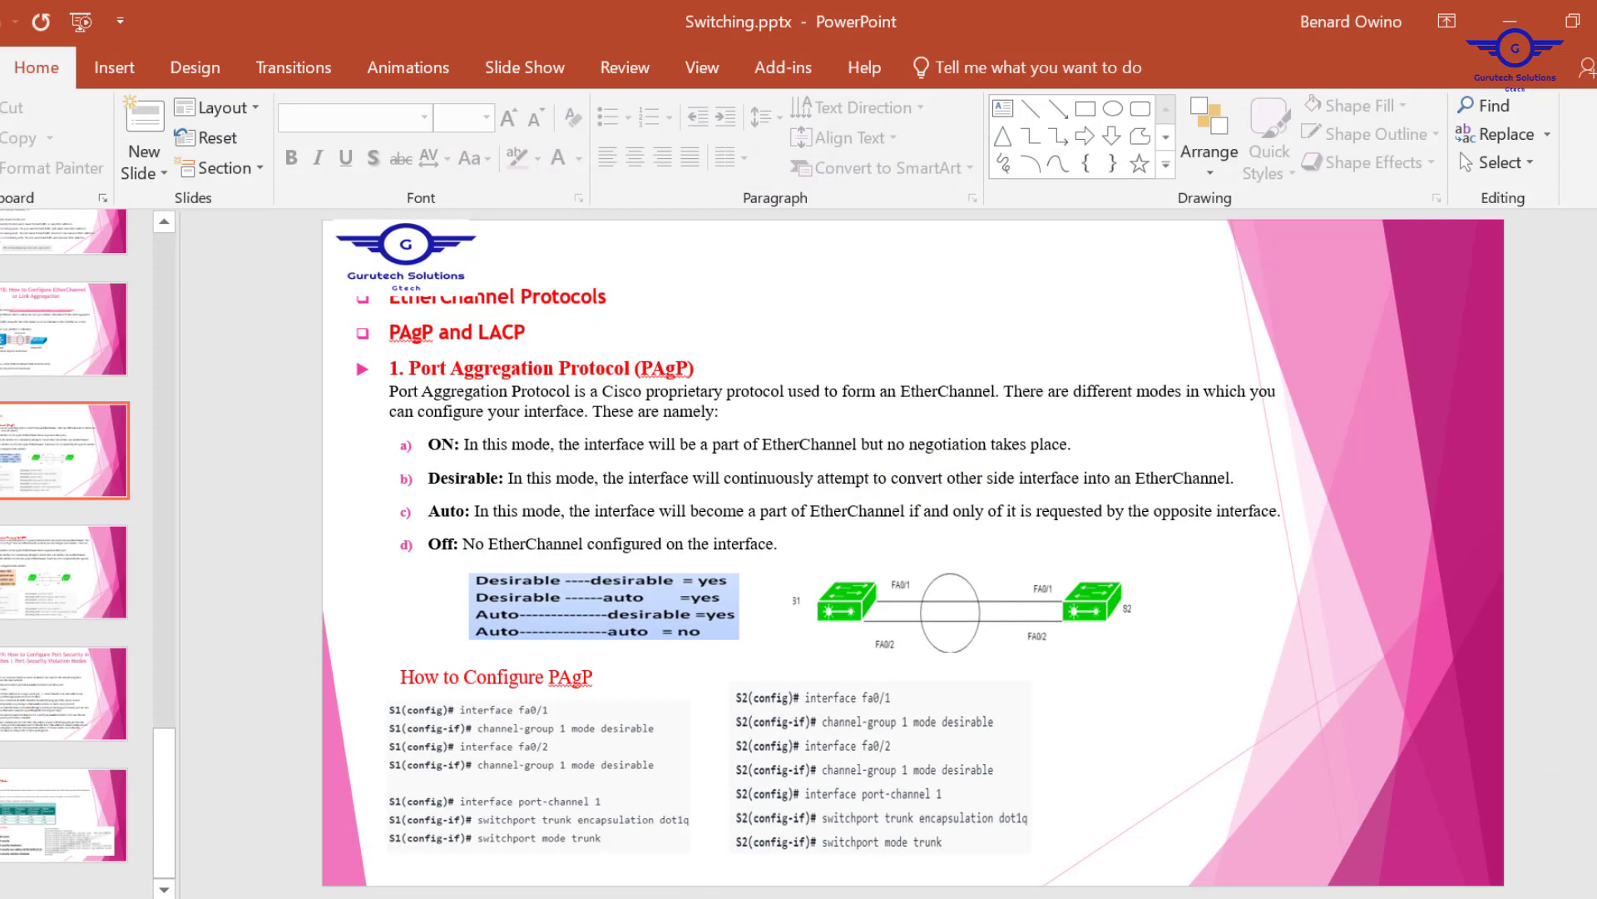
{"action": "left_click", "coordinate": [65, 329]}
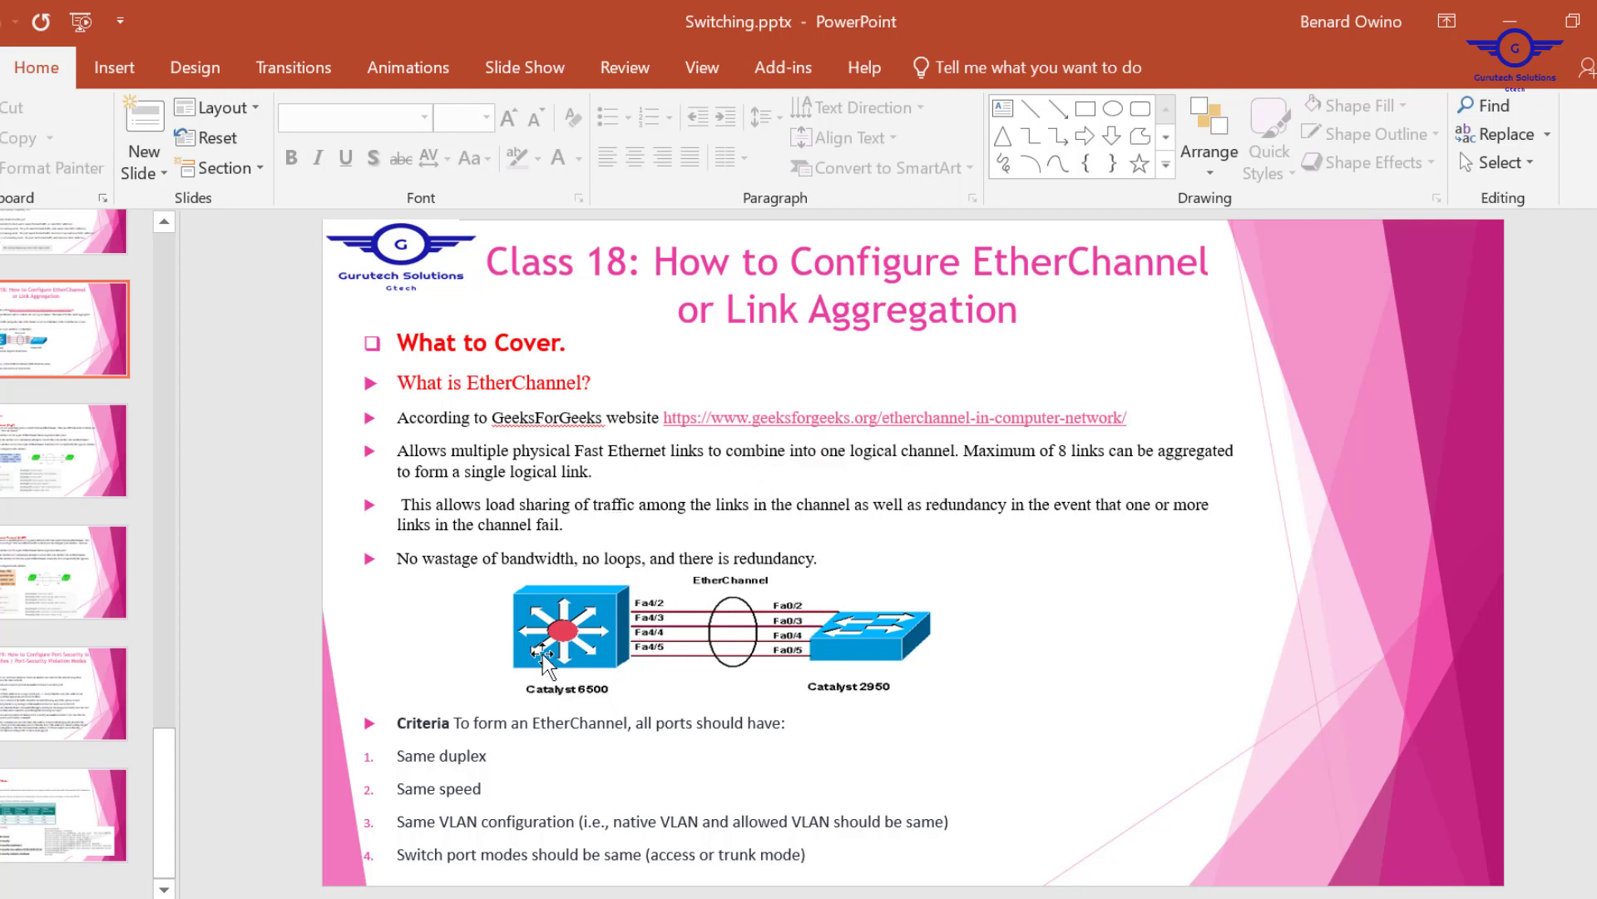
{"action": "left_click_drag", "start_coordinate": [401, 558], "coordinate": [823, 549]}
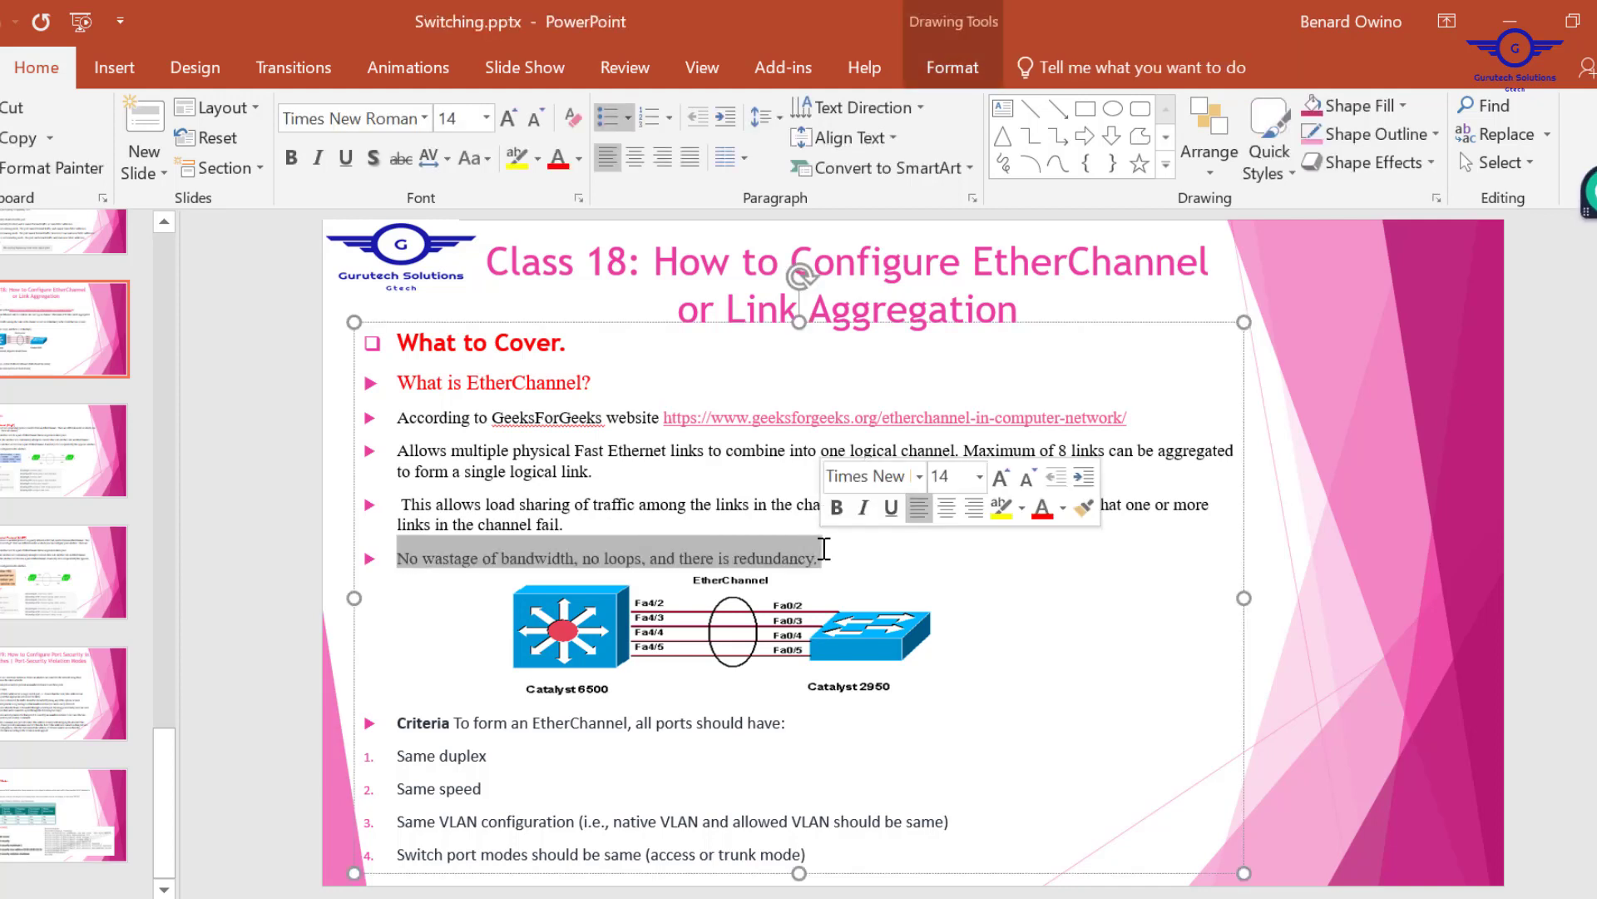
{"action": "left_click", "coordinate": [747, 546]}
{"action": "left_click_drag", "start_coordinate": [397, 755], "coordinate": [821, 849]}
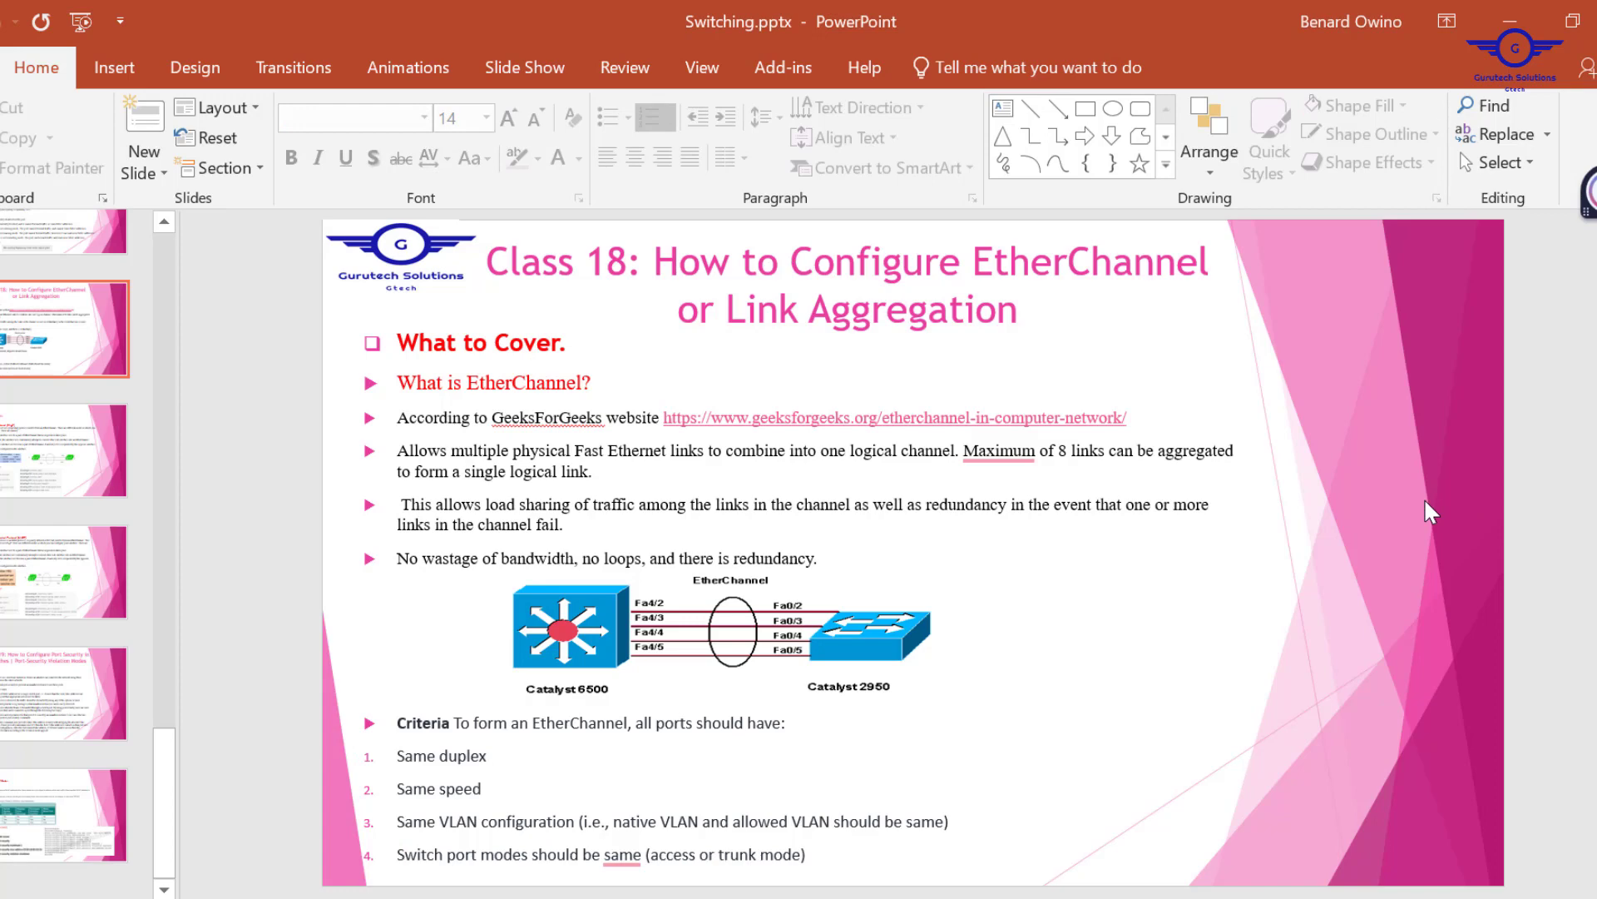
Reduce the height of the logo on the EtherChannel Protocols slide so it clears the heading.
{"action": "scroll", "coordinate": [1425, 498], "scroll_direction": "down", "scroll_amount": 1}
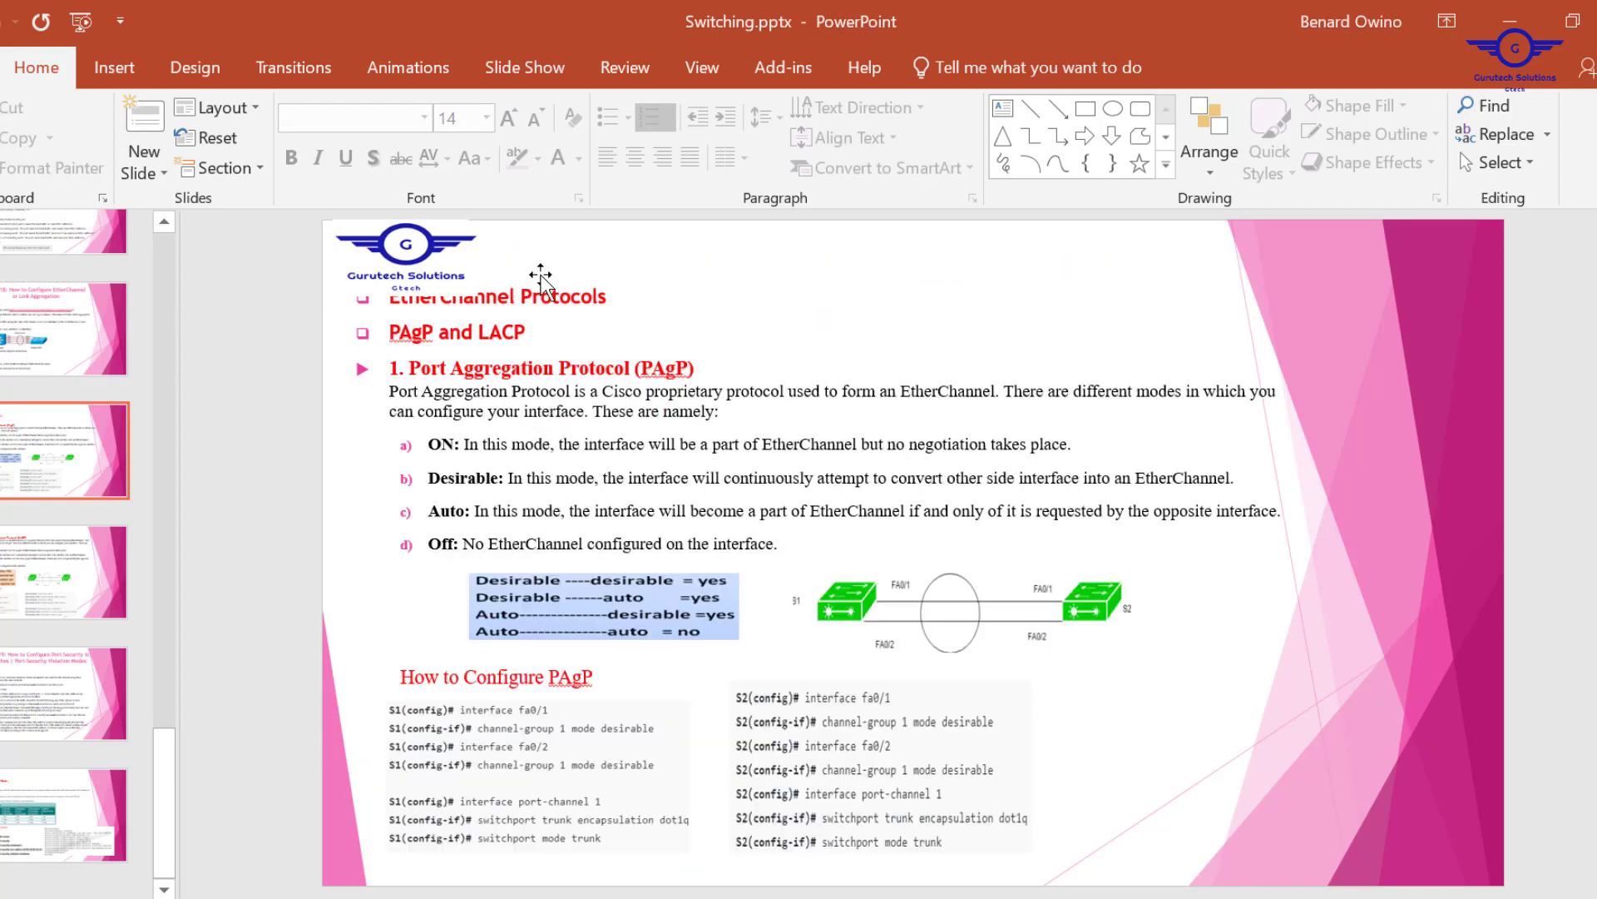
{"action": "left_click", "coordinate": [420, 261]}
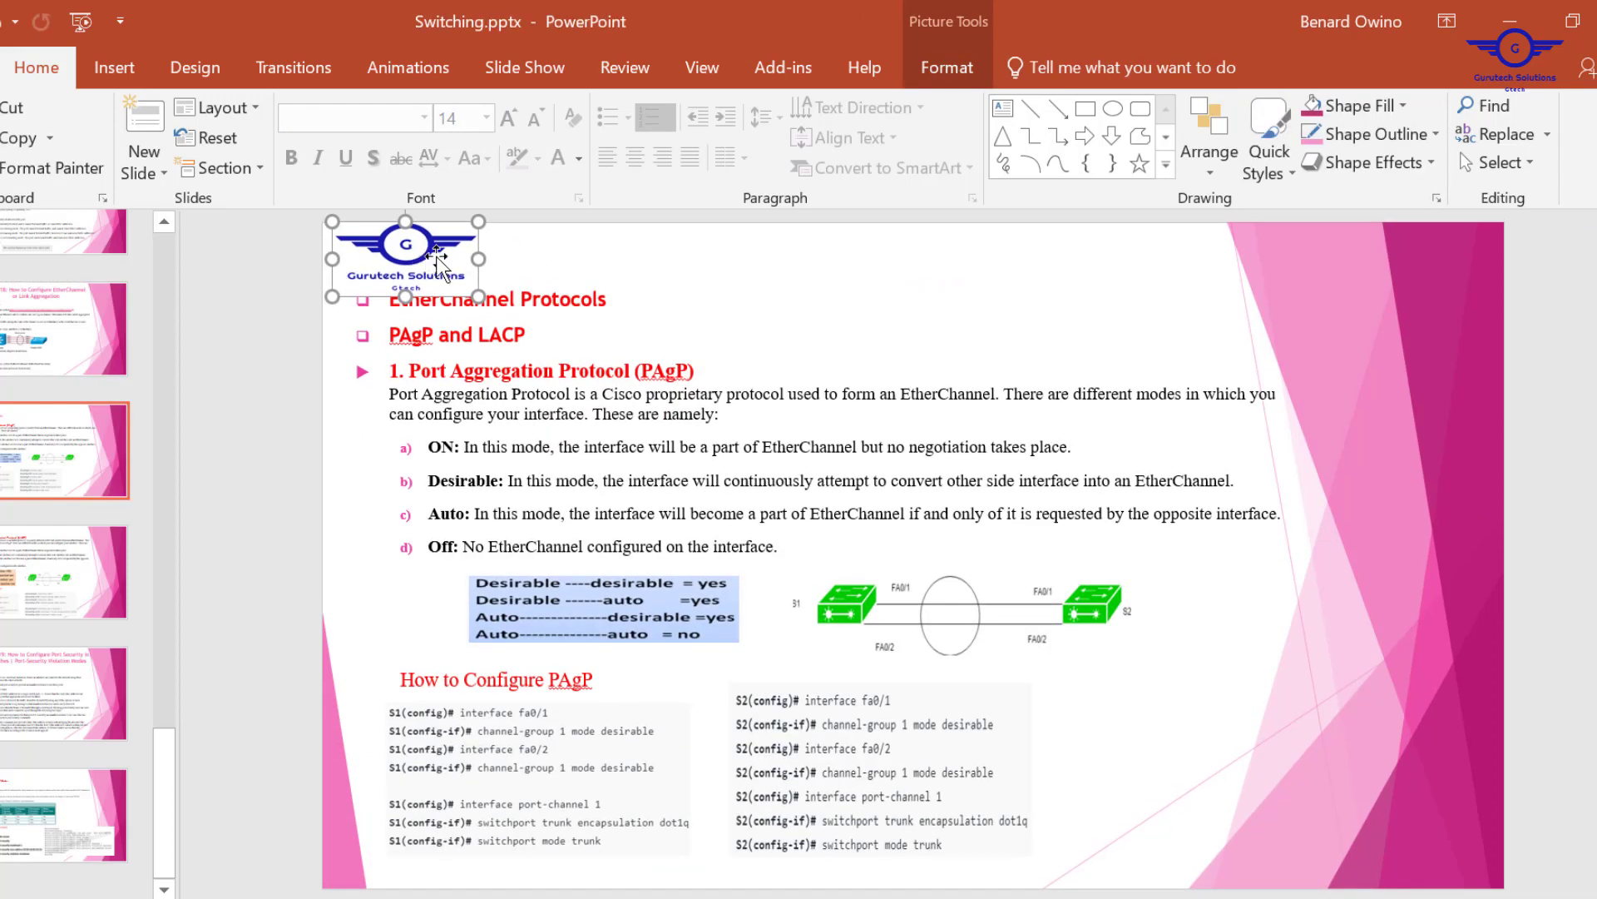
{"action": "left_click_drag", "start_coordinate": [408, 287], "coordinate": [409, 289]}
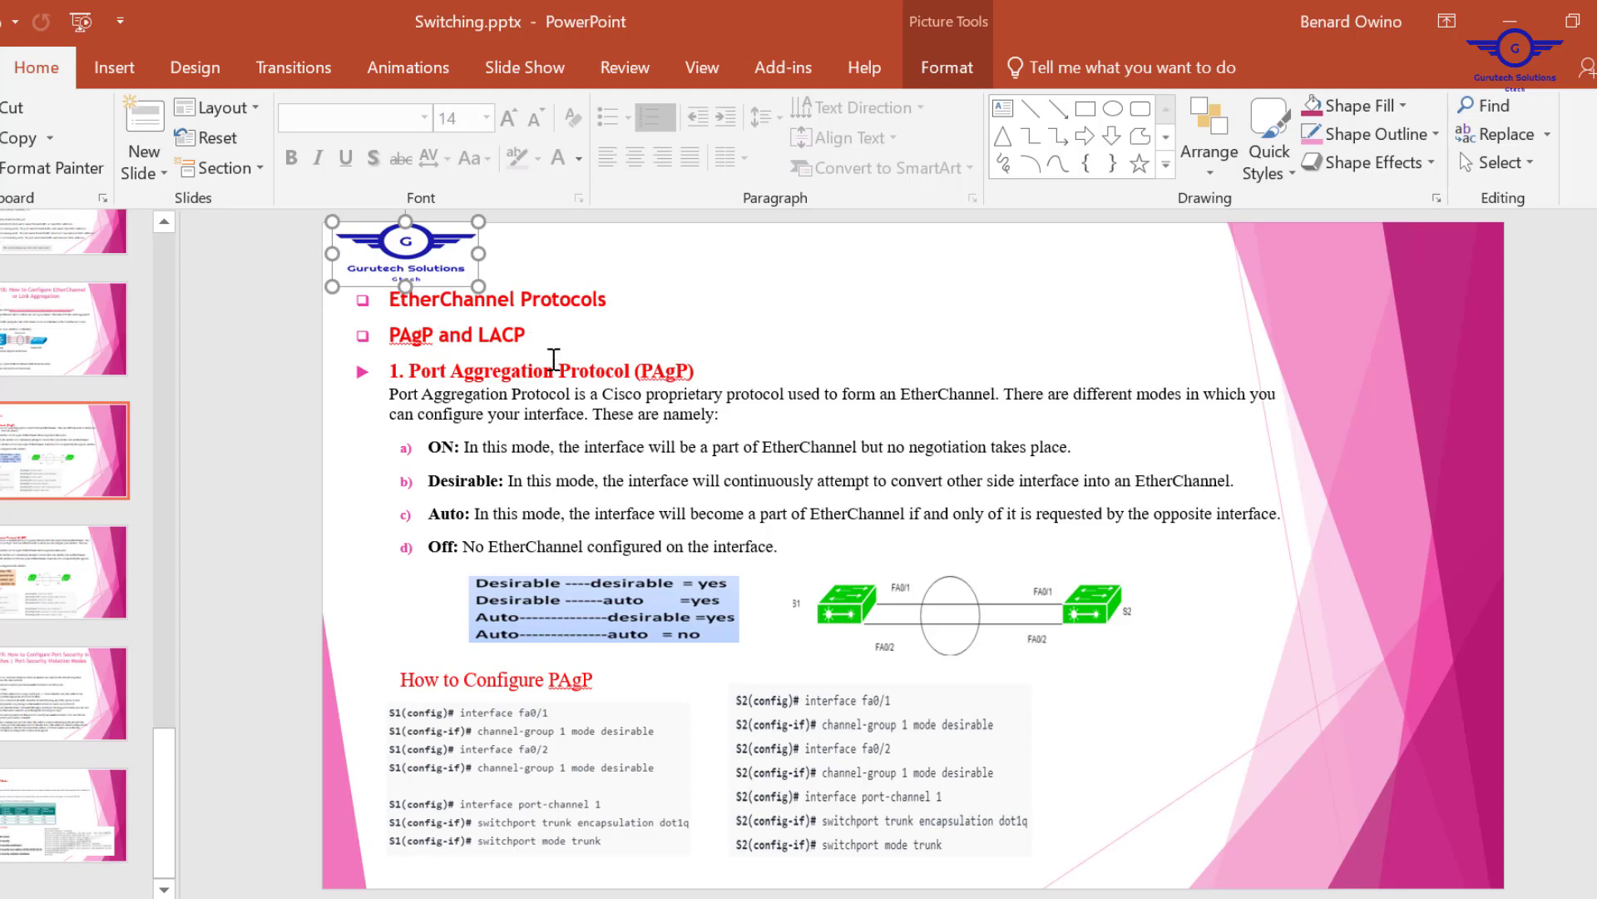
Review the Port Aggregation Protocol definition and its modes on the slide, and return to Packet Tracer.
{"action": "left_click", "coordinate": [697, 367]}
{"action": "left_click_drag", "start_coordinate": [697, 367], "coordinate": [409, 368]}
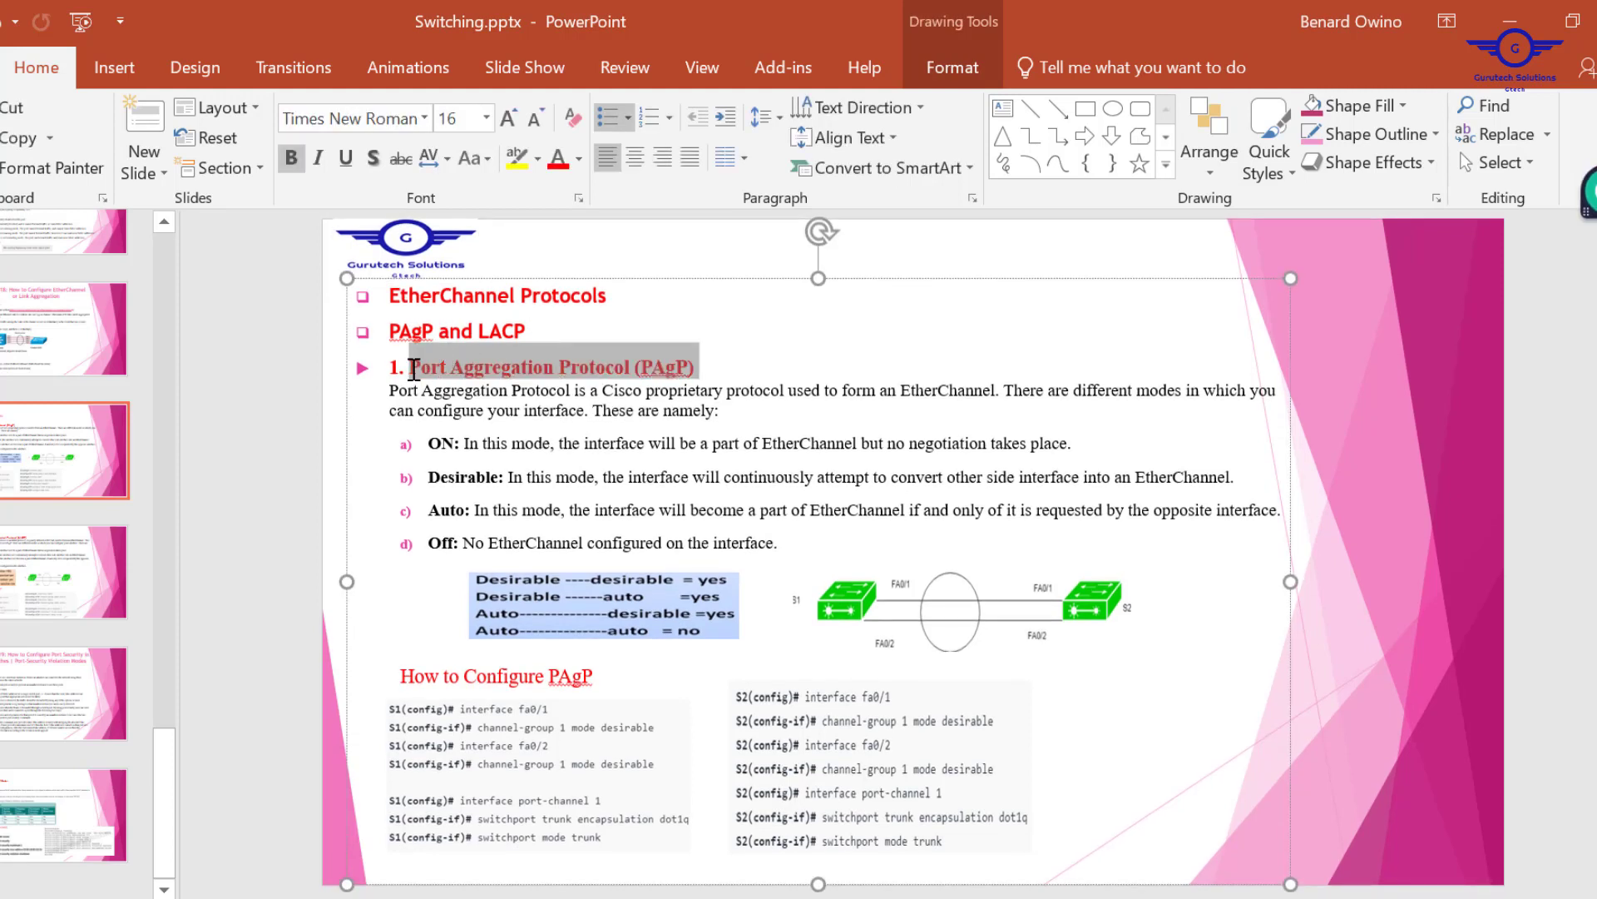
{"action": "left_click", "coordinate": [754, 391]}
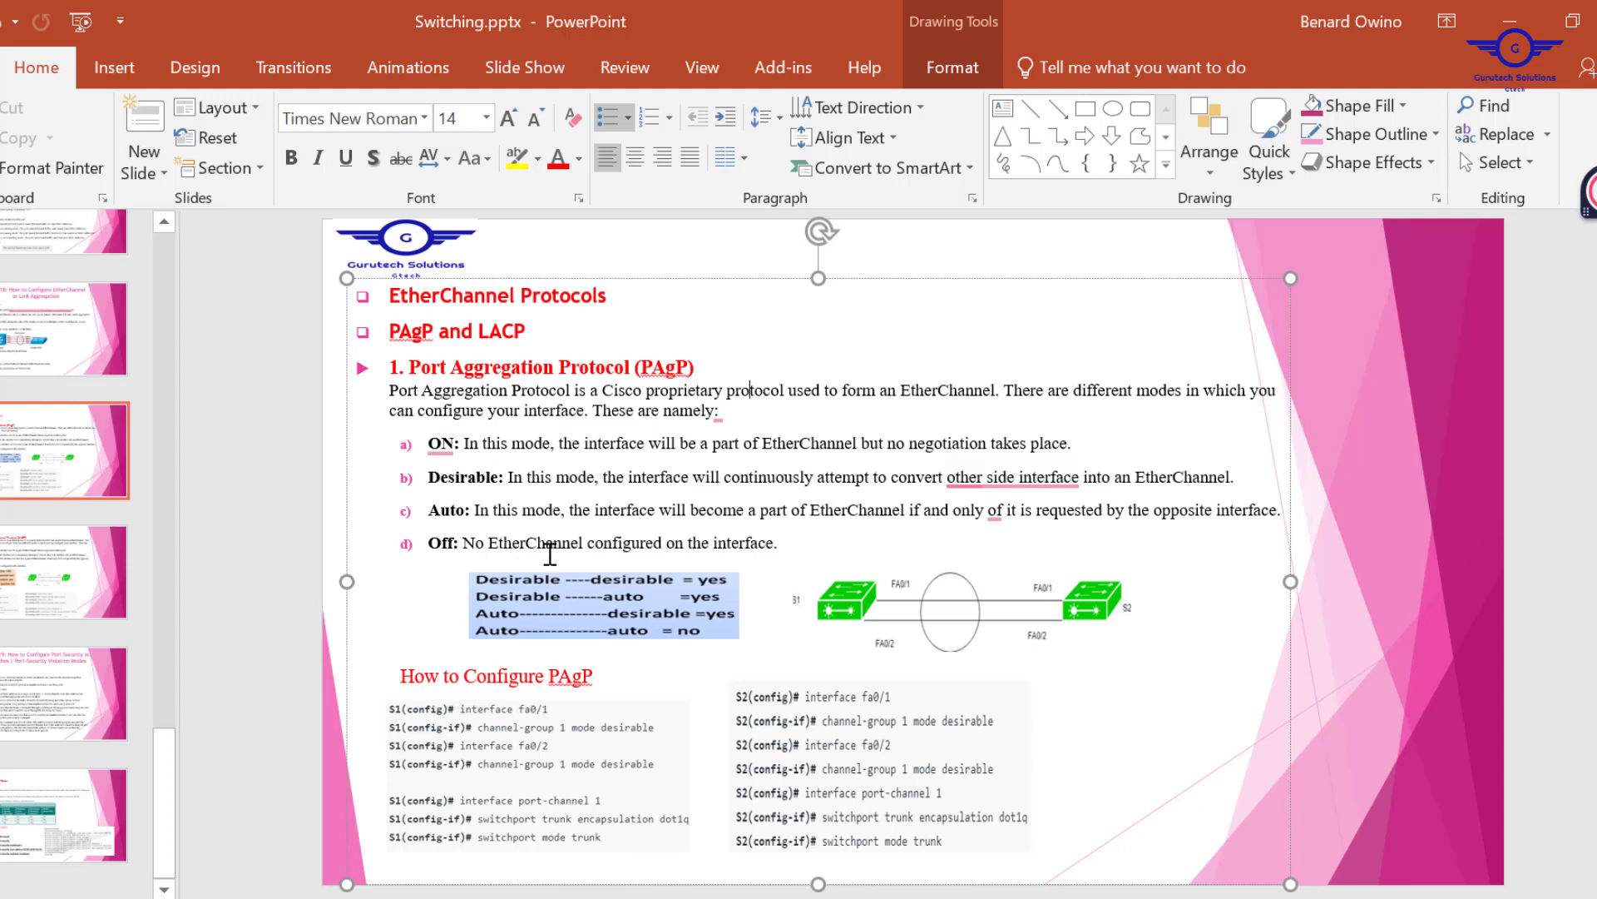
{"action": "mouse_move", "coordinate": [441, 443]}
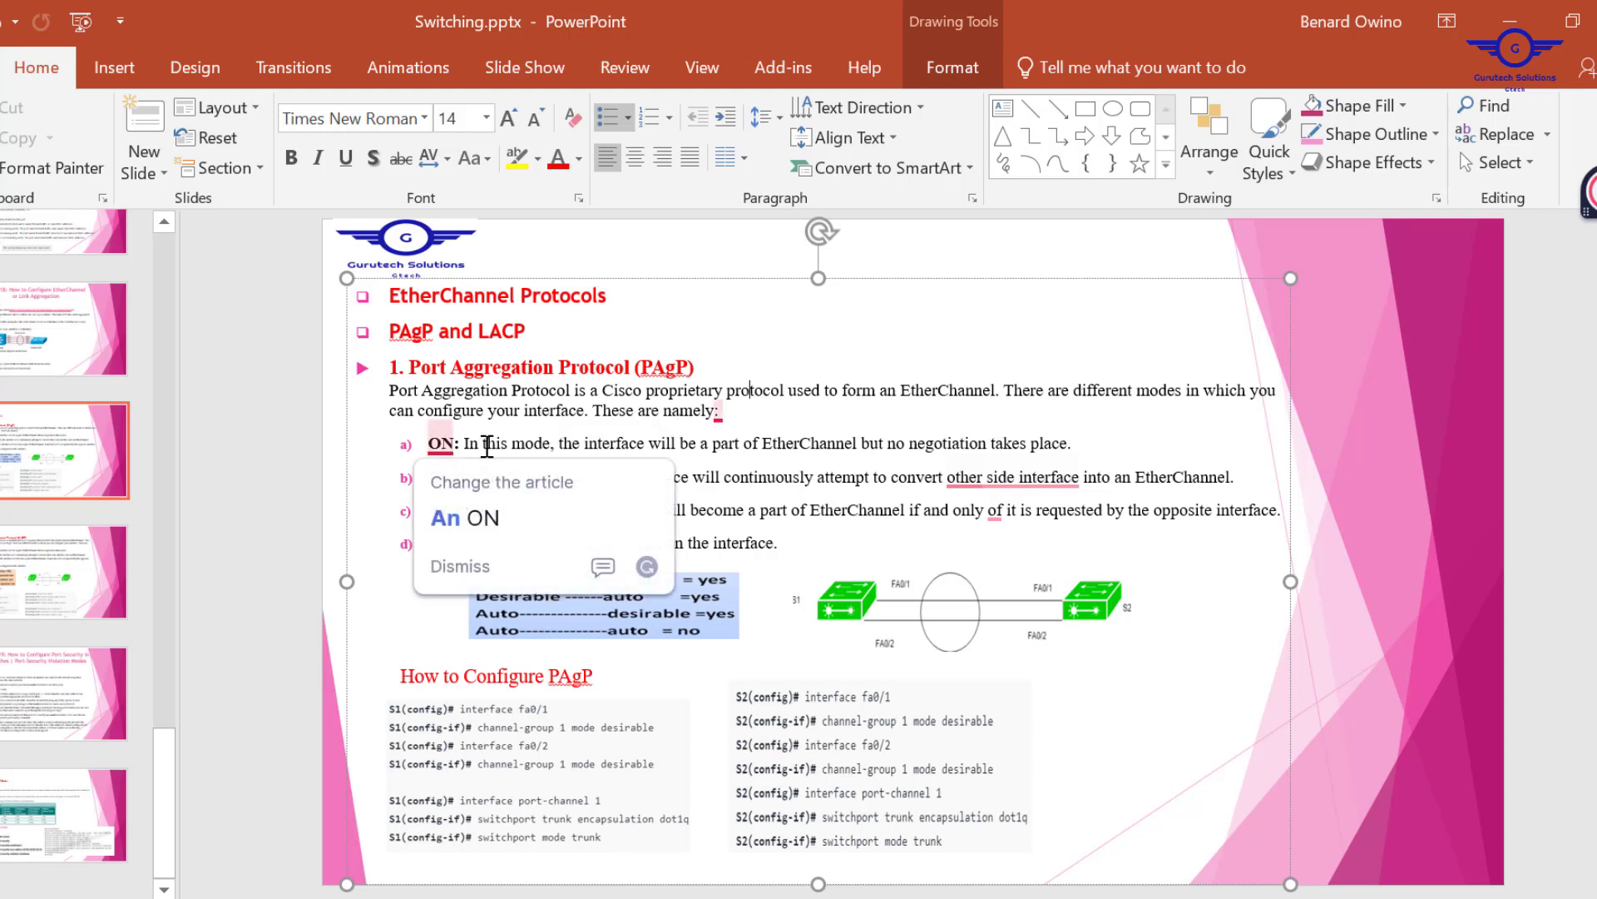
{"action": "left_click", "coordinate": [697, 442]}
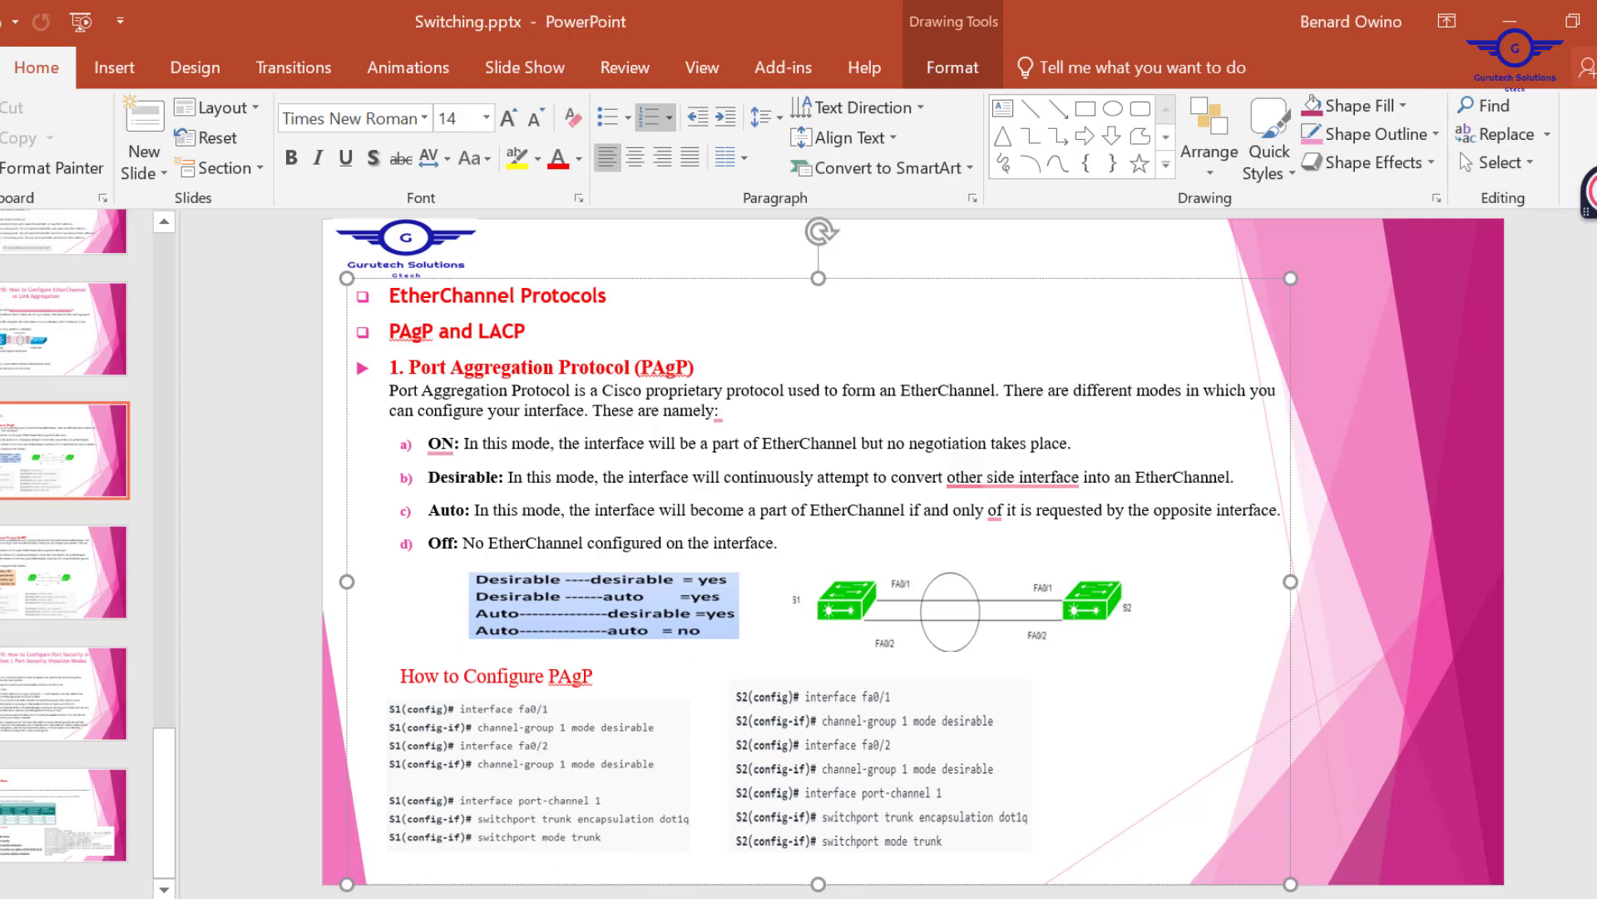
{"action": "left_click", "coordinate": [1510, 18]}
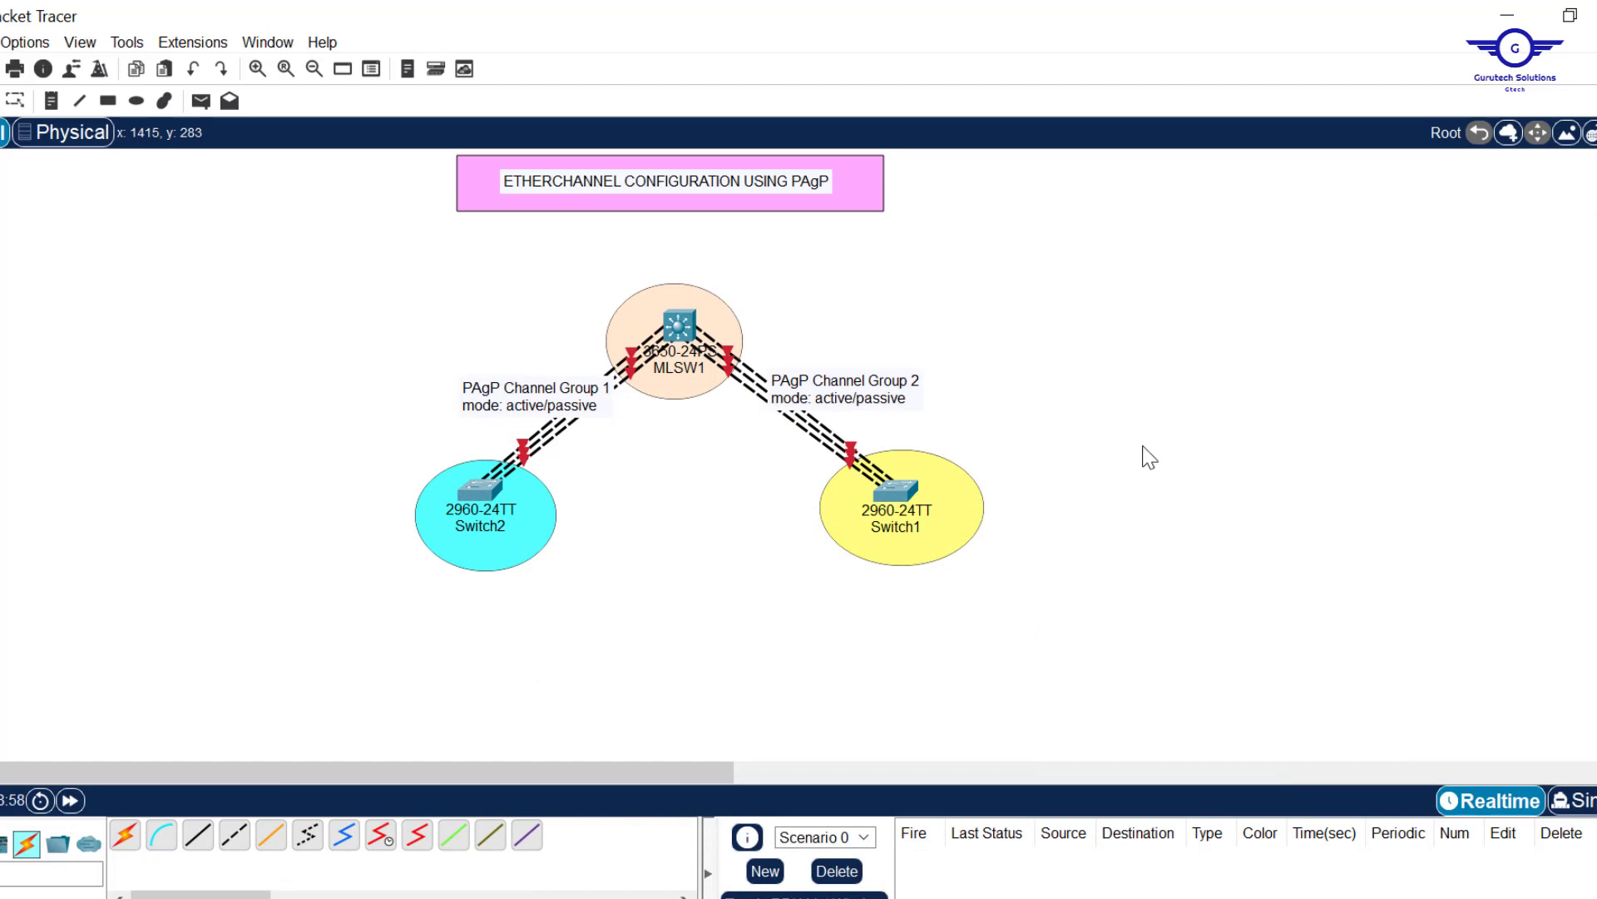
Switch to the config-guide.txt notes in Notepad, read the PAgP EtherChannel steps, and return to the topology.
{"action": "key", "text": "alt+Tab"}
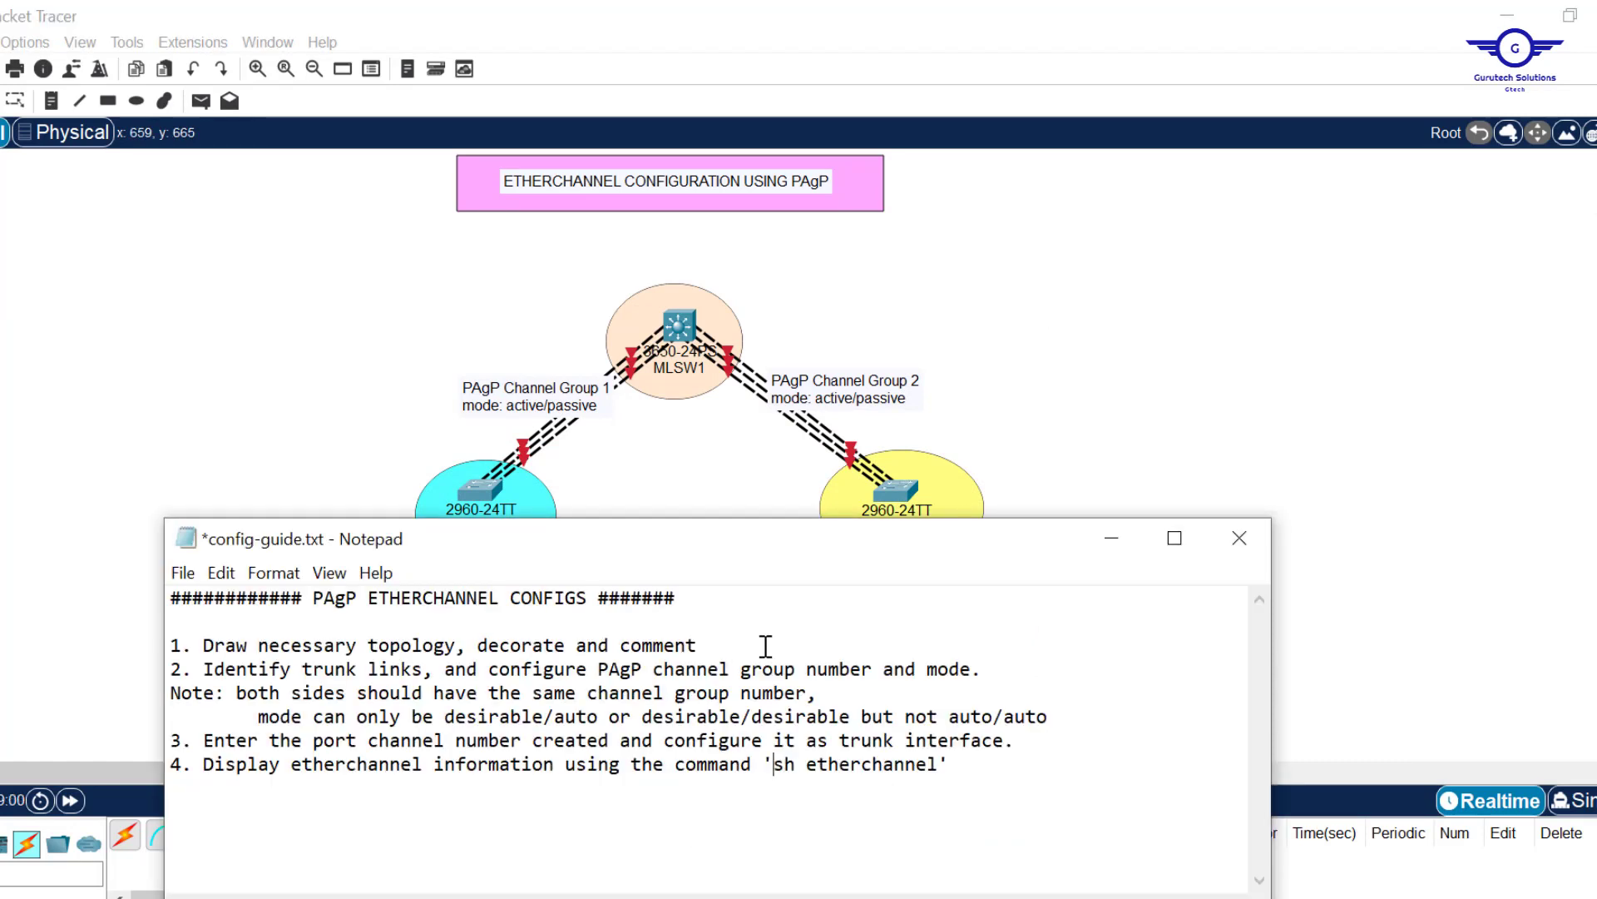
{"action": "left_click_drag", "start_coordinate": [765, 537], "coordinate": [830, 537]}
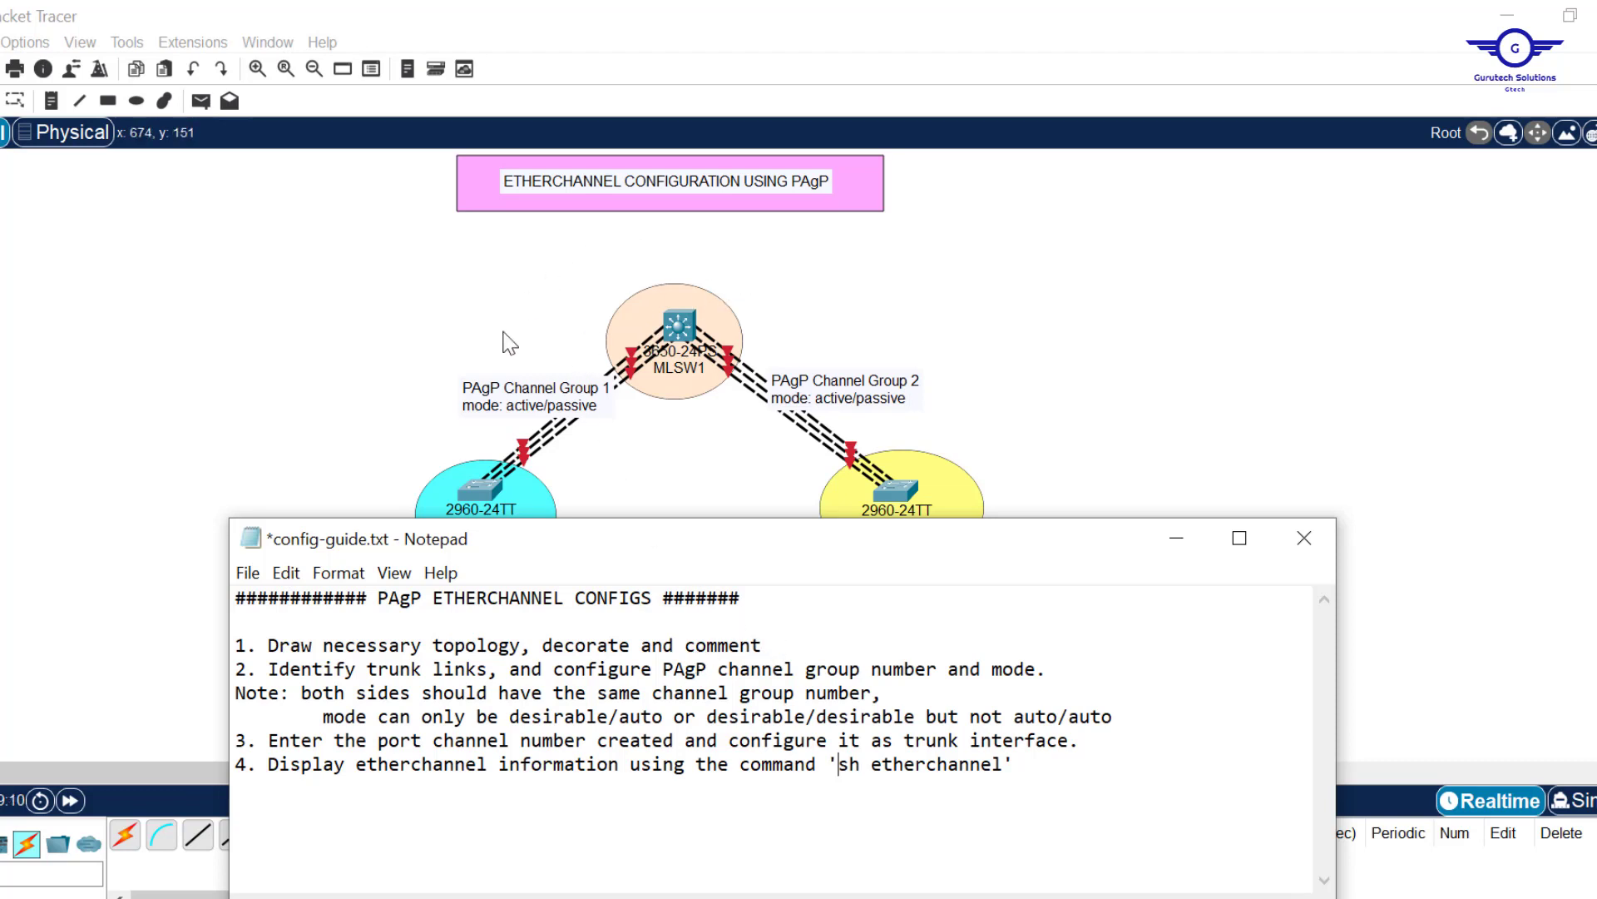
{"action": "left_click", "coordinate": [1047, 365]}
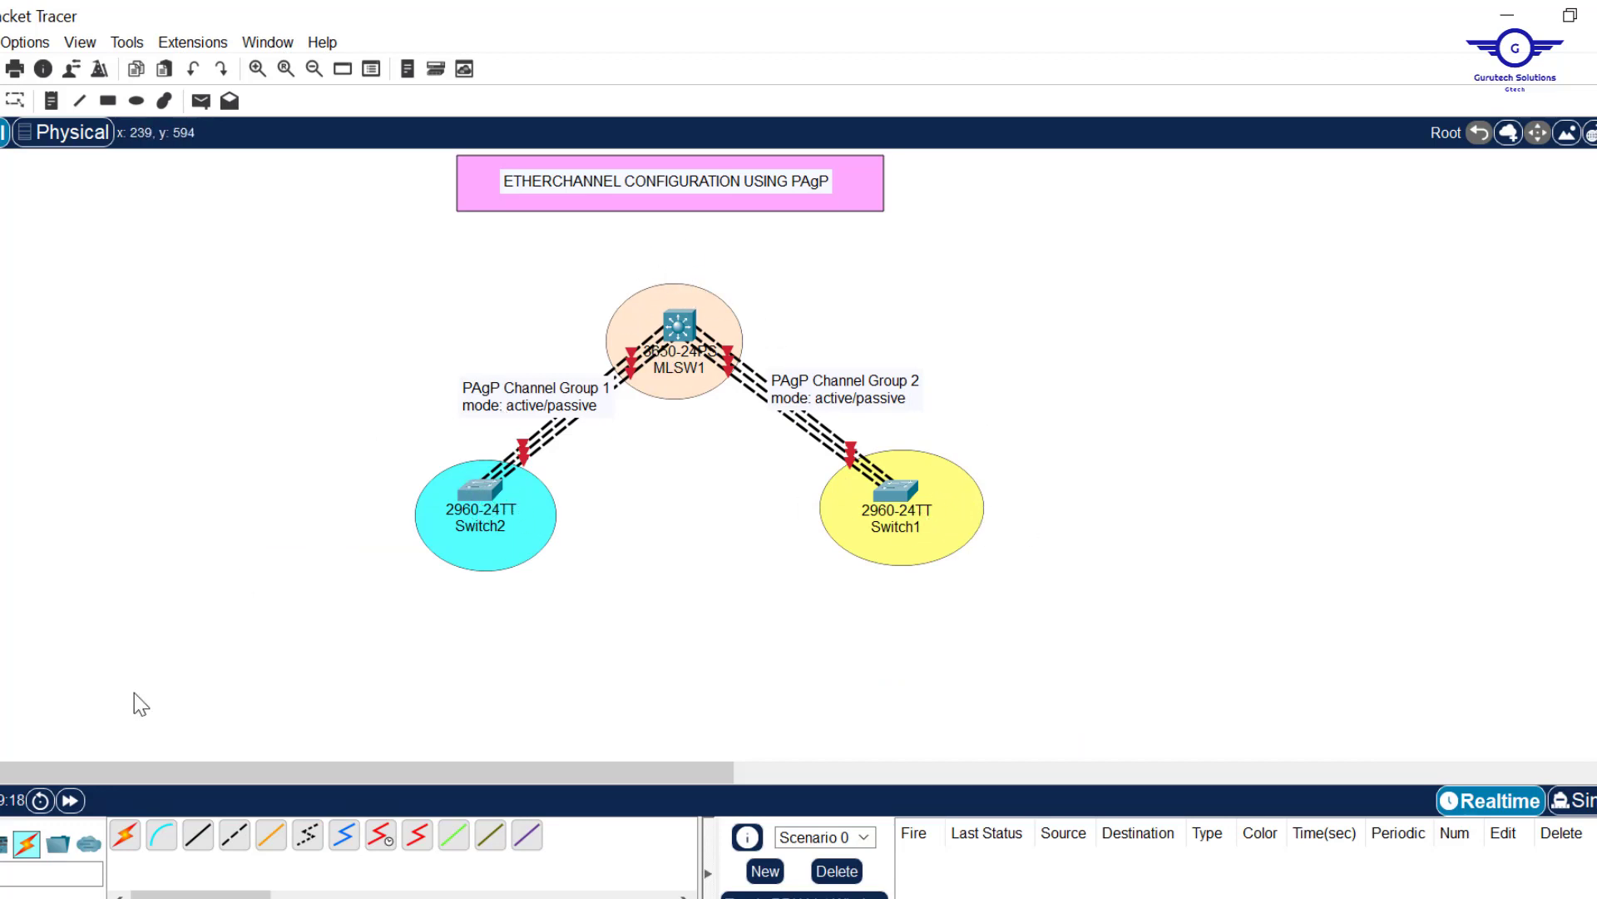
Place a 3650-24PS multilayer switch in the empty area between Switch2 and Switch1 and delete it again.
{"action": "left_click", "coordinate": [2, 843]}
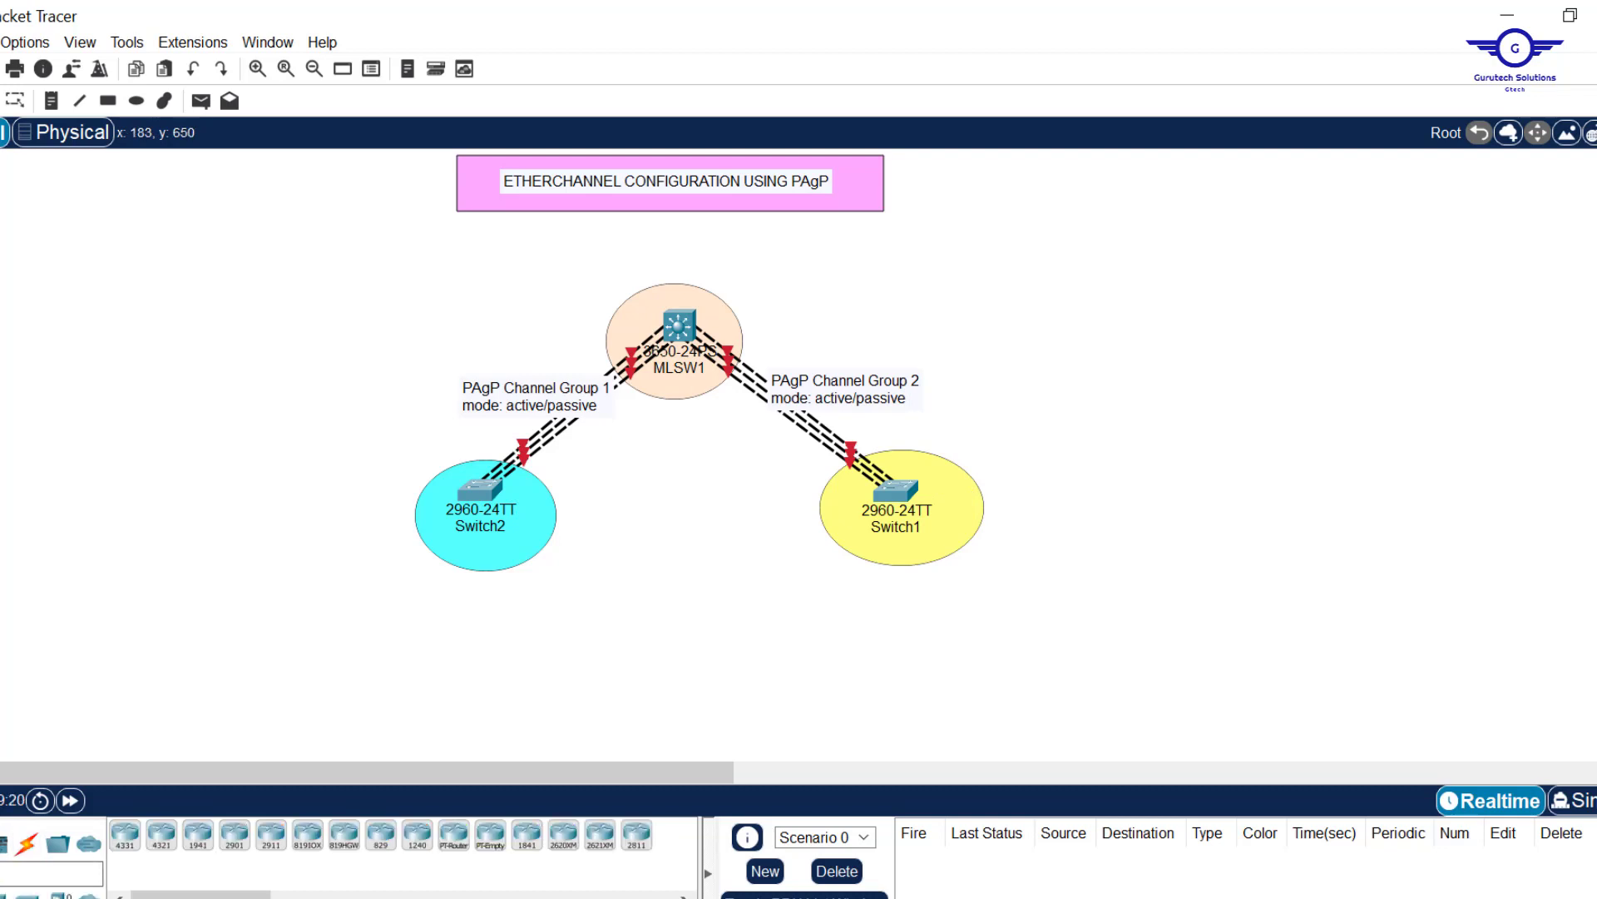
{"action": "left_click", "coordinate": [27, 894]}
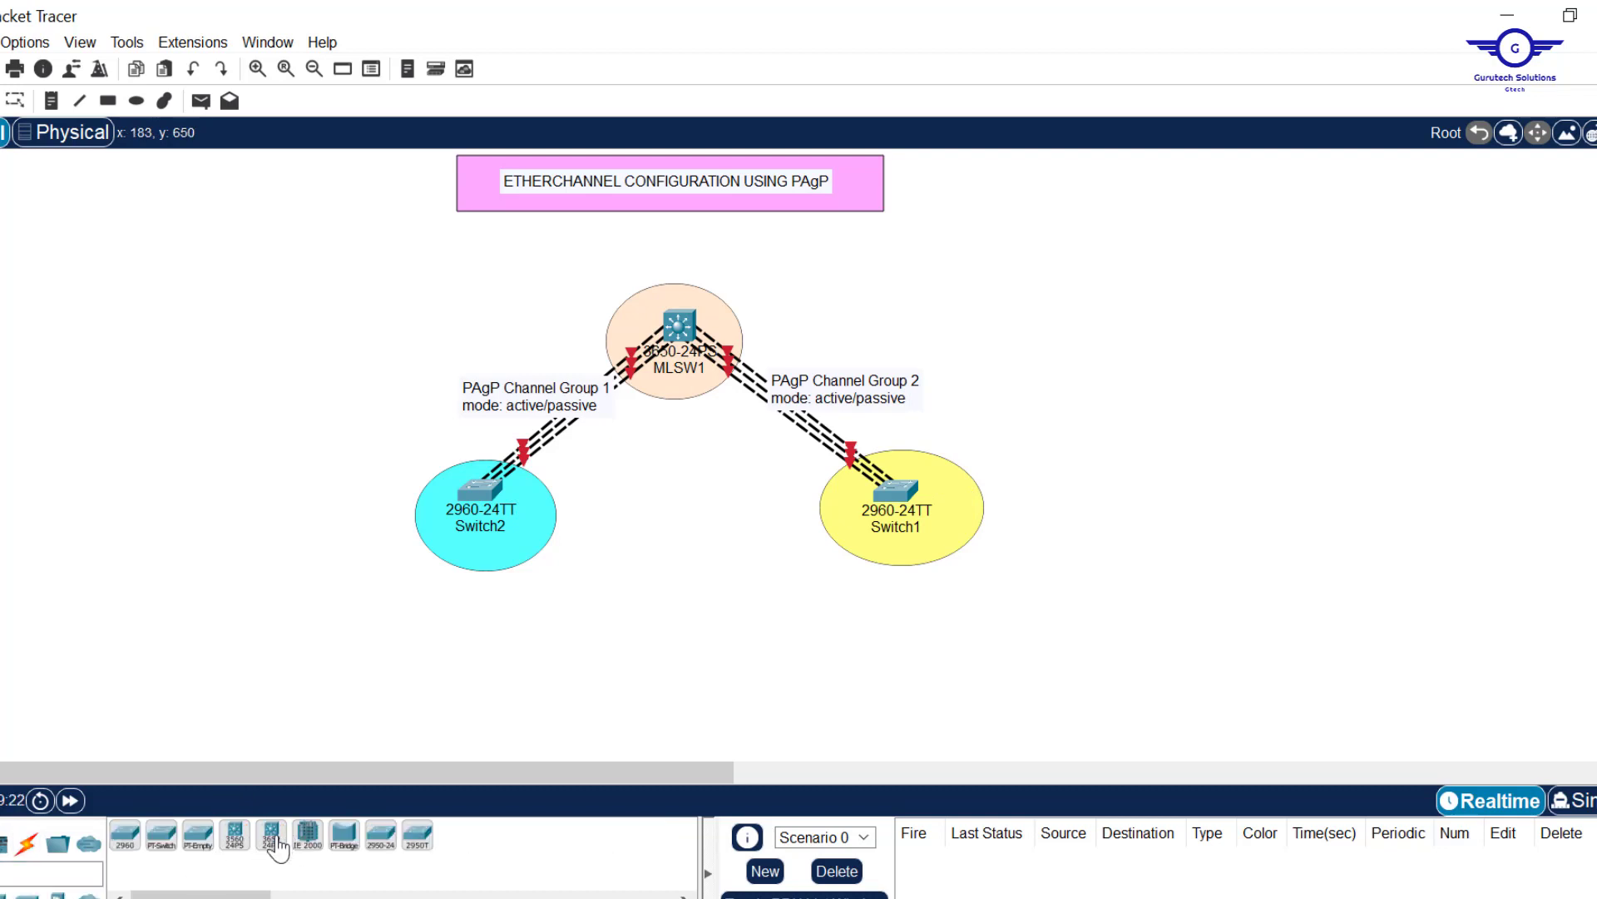
{"action": "left_click_drag", "start_coordinate": [272, 834], "coordinate": [674, 546]}
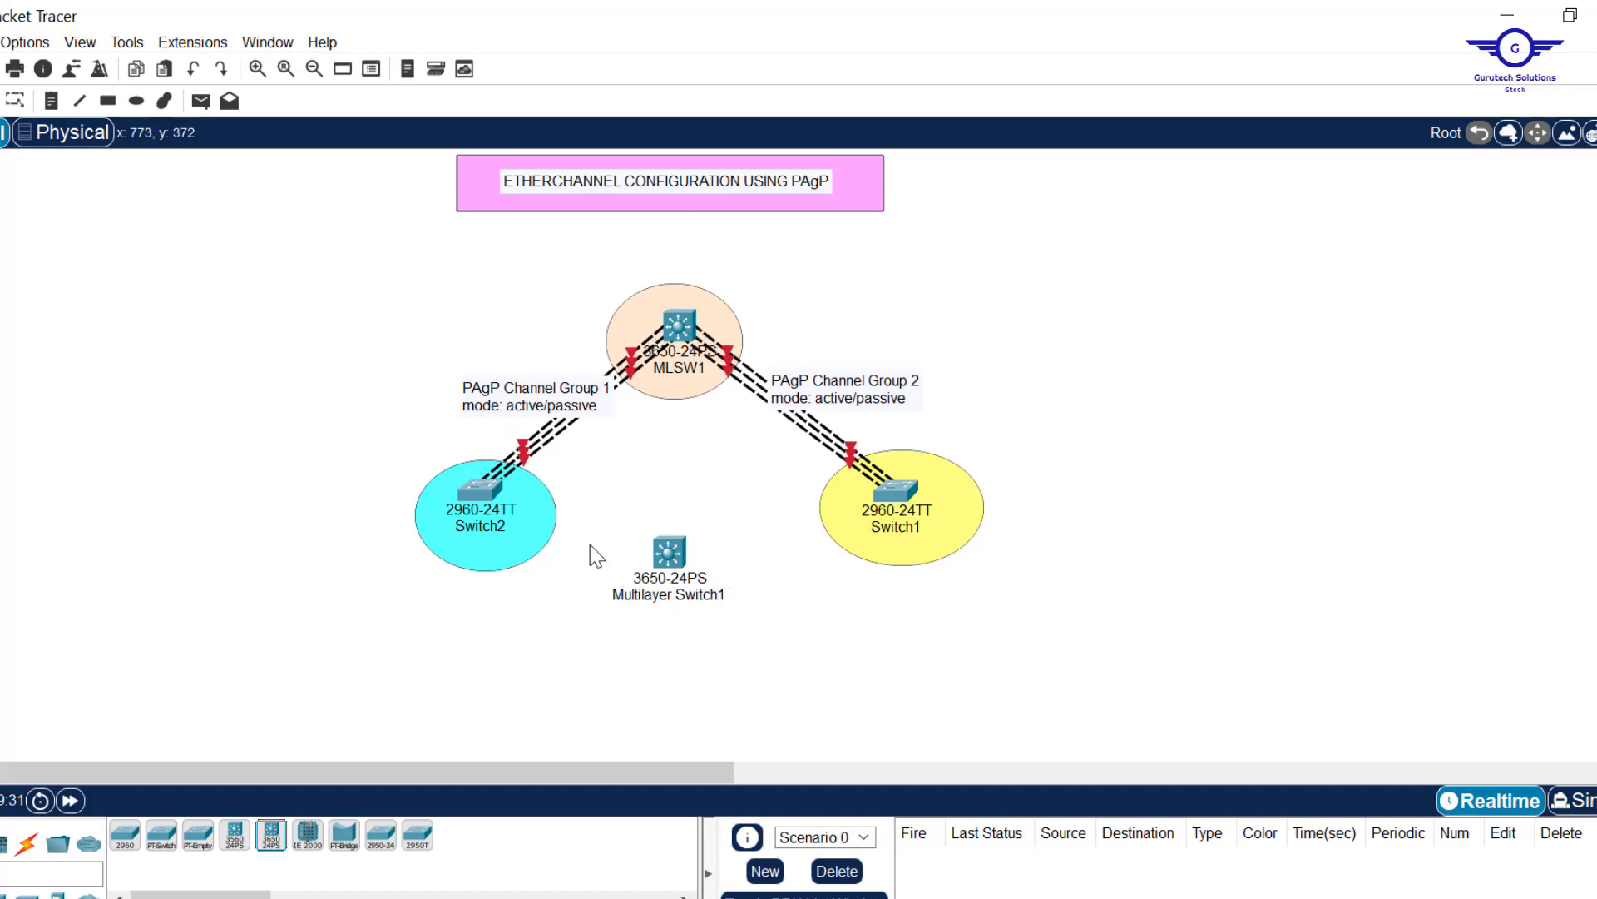
{"action": "left_click_drag", "start_coordinate": [610, 526], "coordinate": [731, 646]}
{"action": "key", "text": "Delete"}
{"action": "key", "text": "Return"}
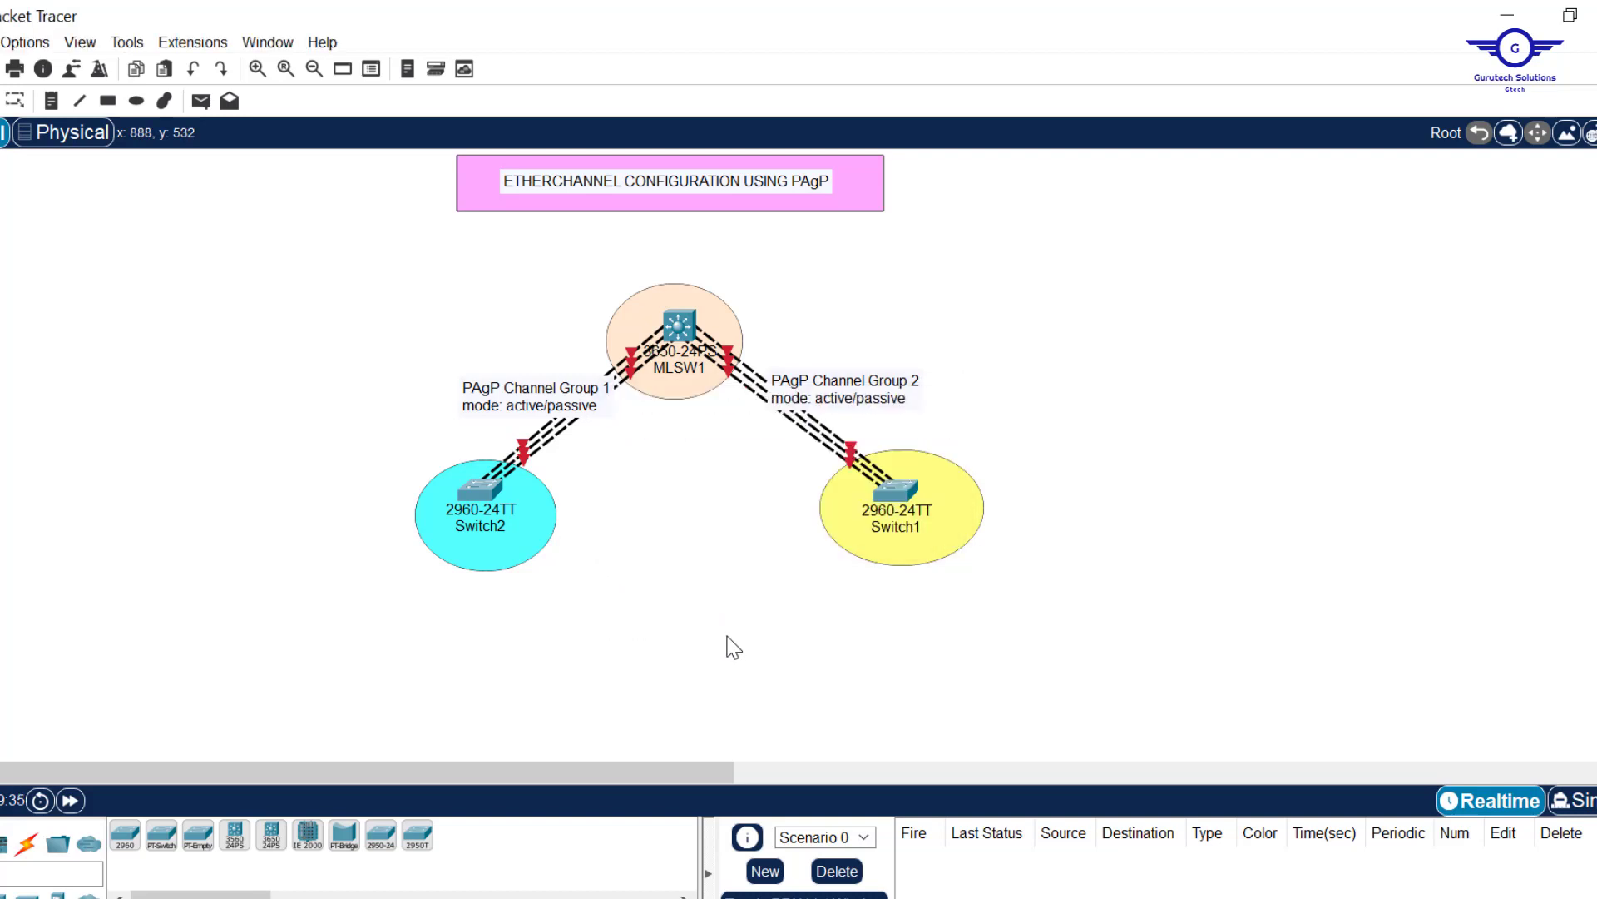
Install an AC-POWER-SUPPLY module in the first empty power slot of MLSW1.
{"action": "key", "text": "alt+Tab"}
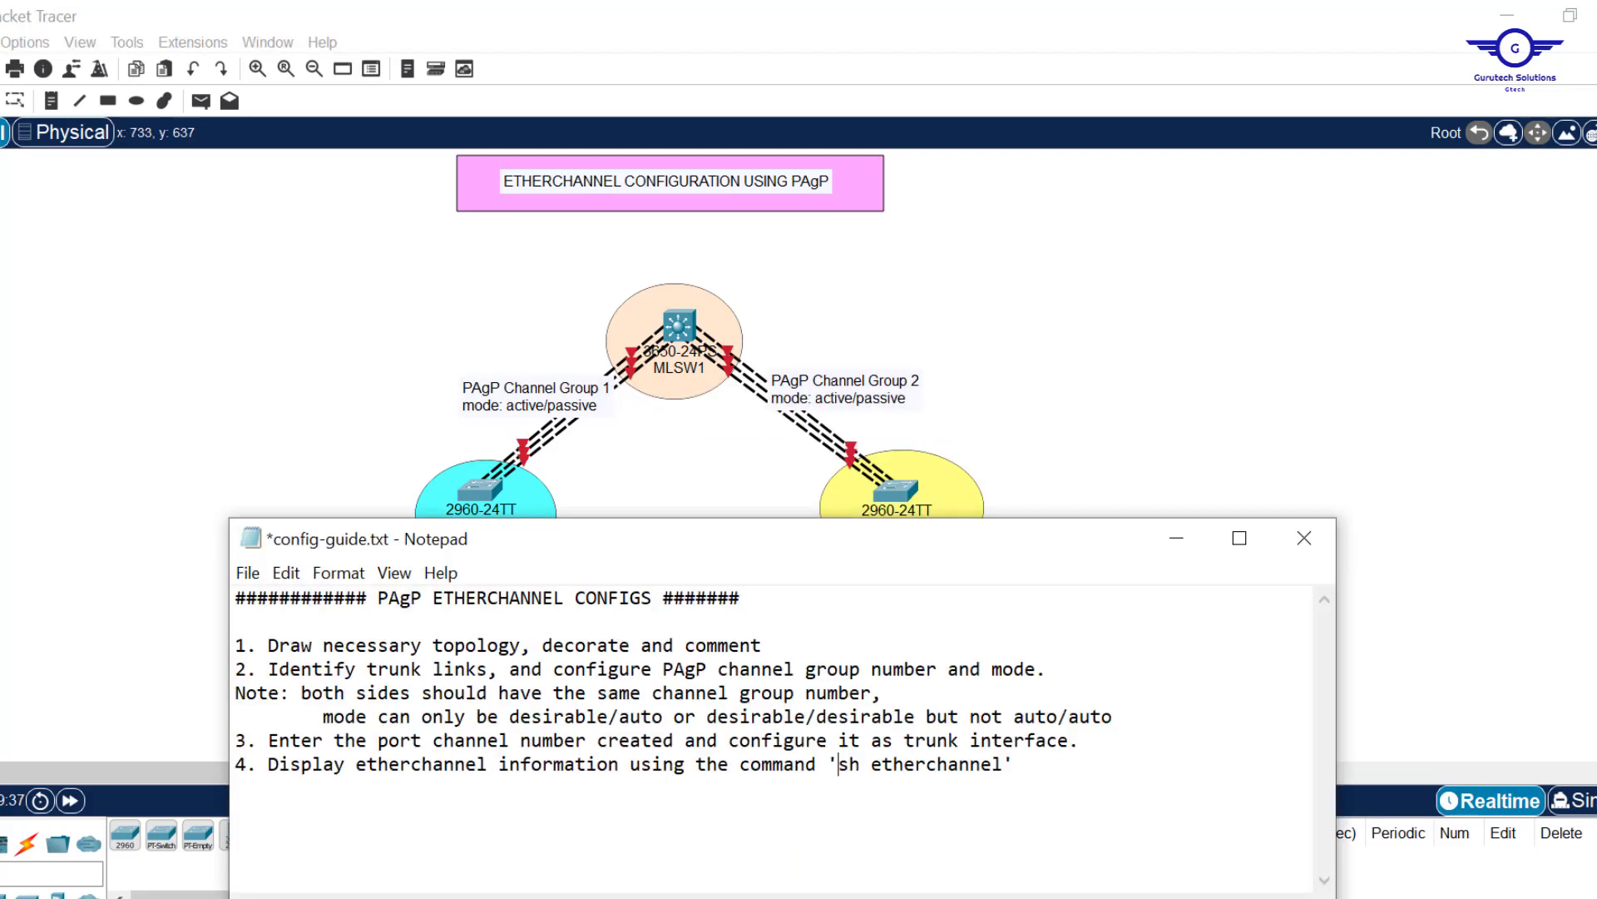
{"action": "left_click", "coordinate": [712, 468]}
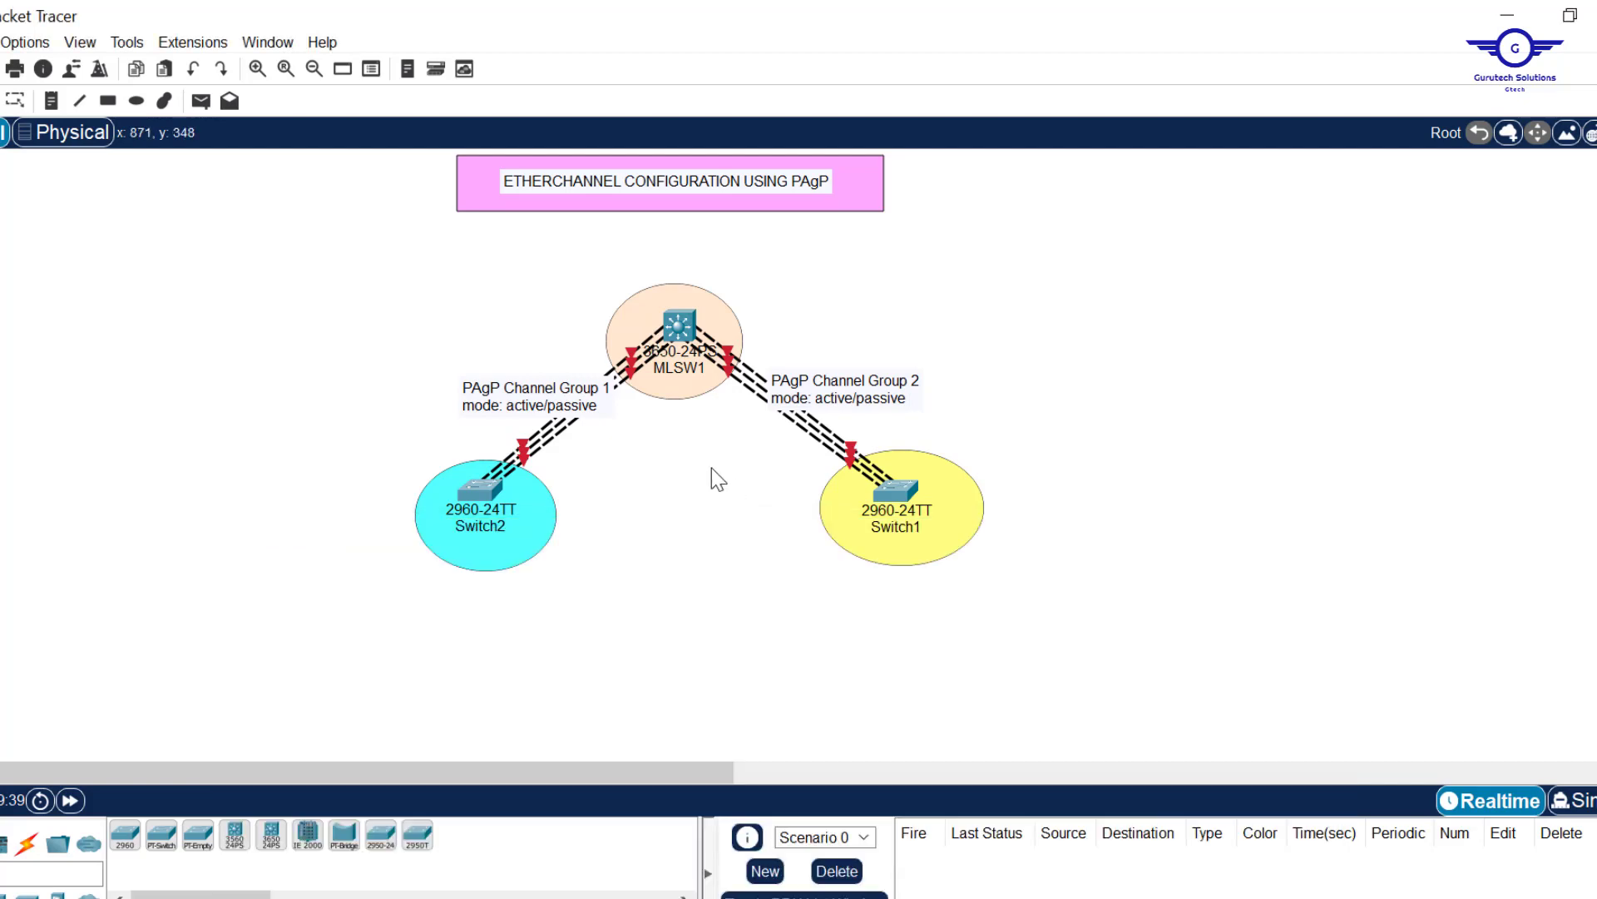
{"action": "left_click", "coordinate": [678, 327]}
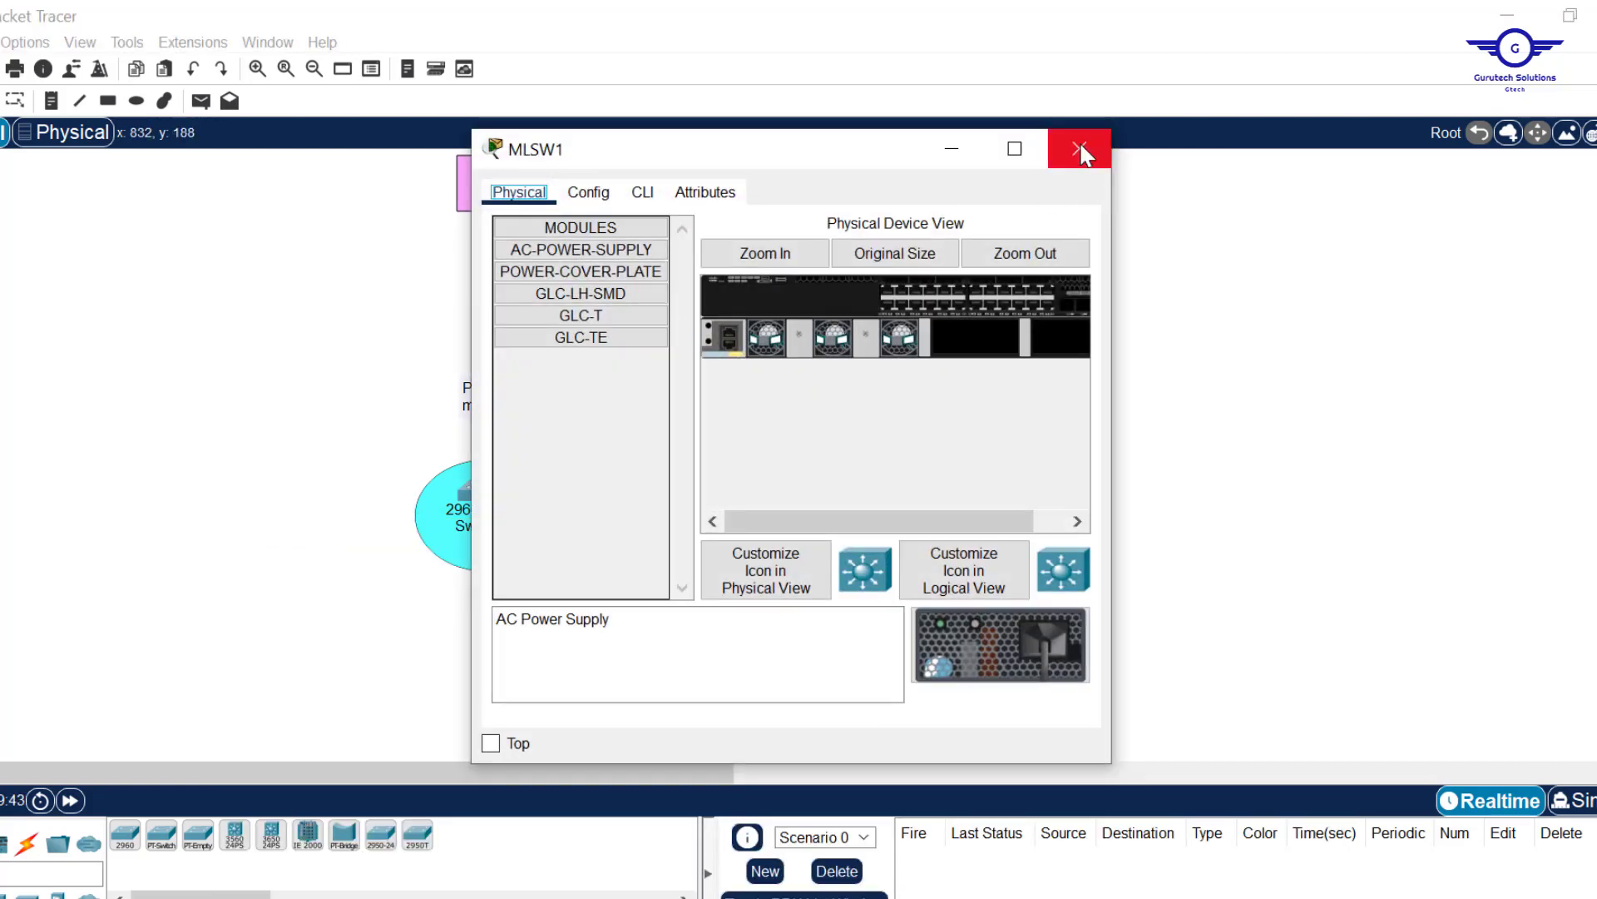
{"action": "left_click", "coordinate": [1080, 148]}
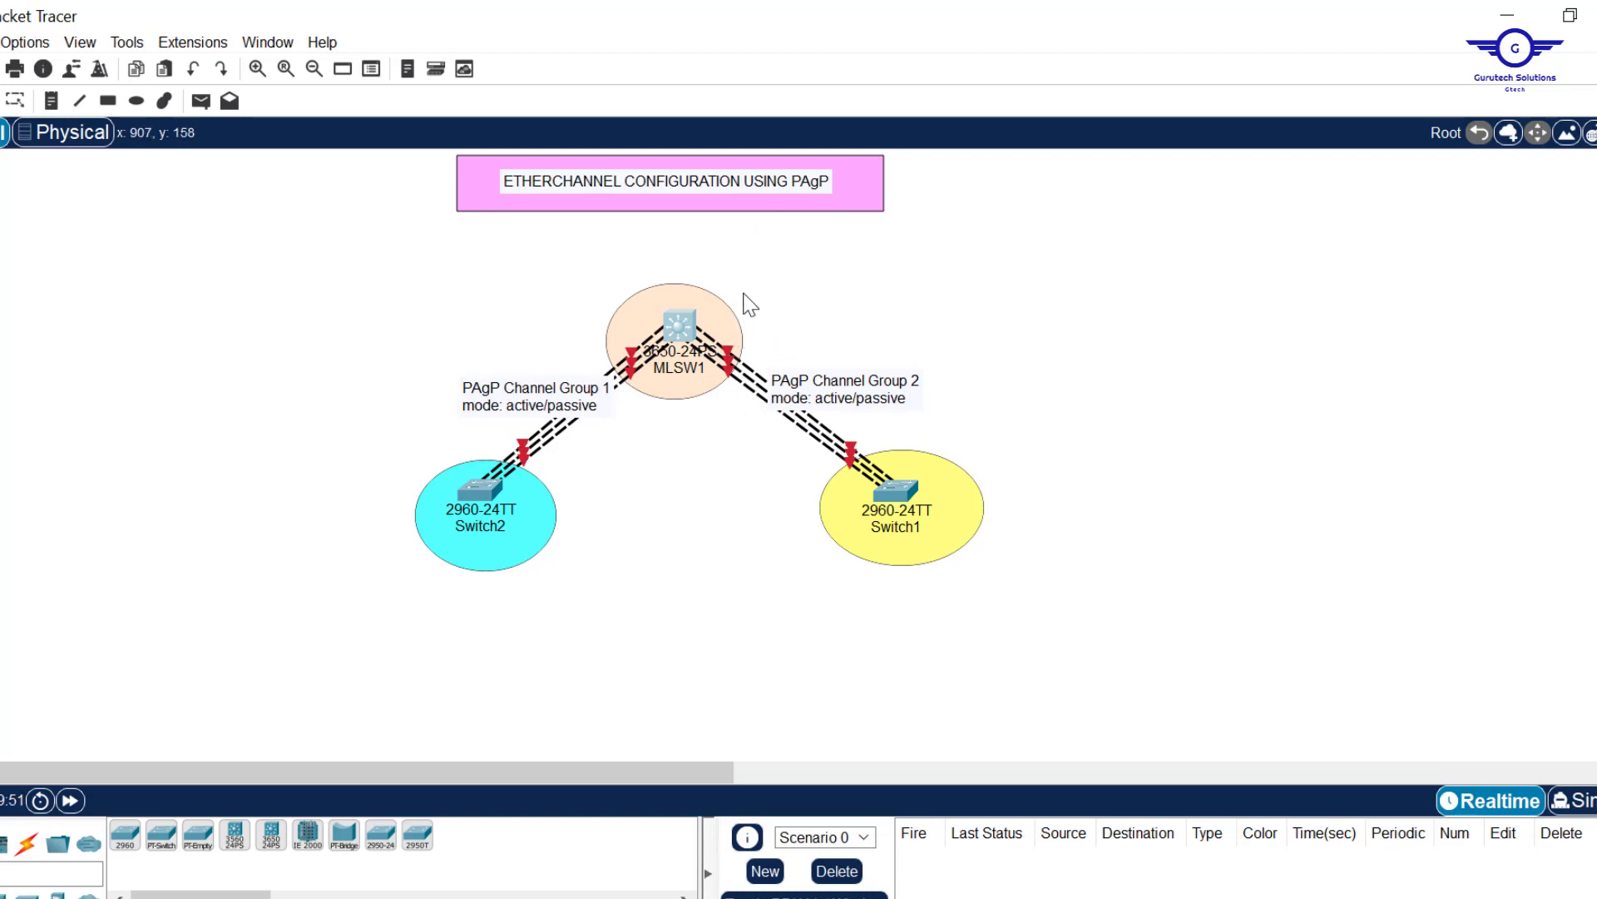
{"action": "left_click", "coordinate": [684, 314]}
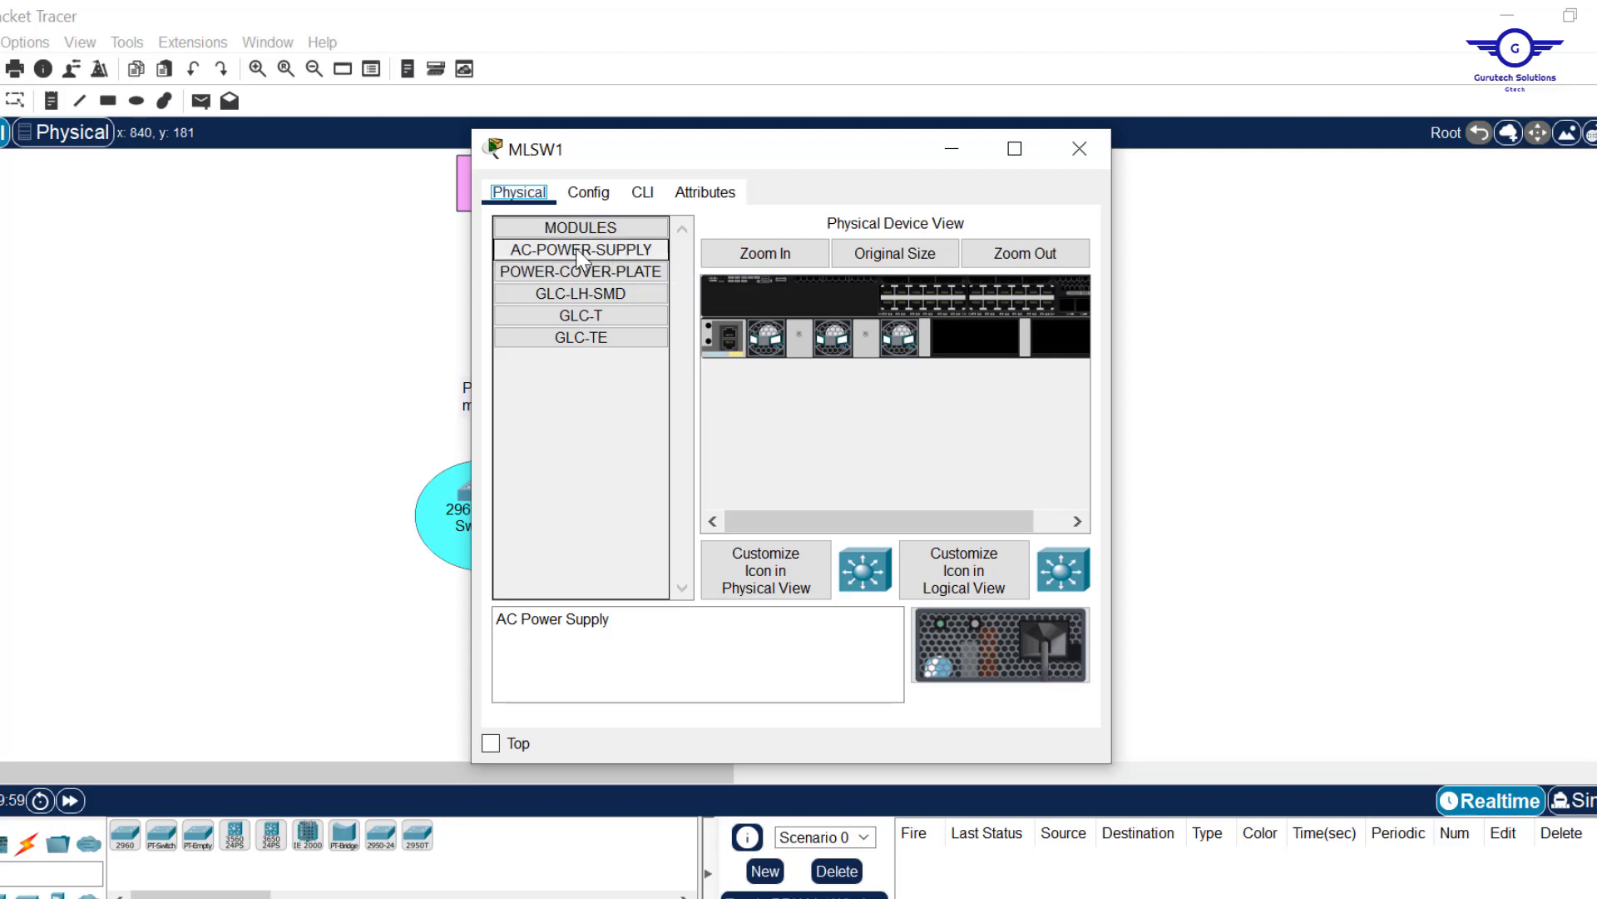
{"action": "left_click_drag", "start_coordinate": [580, 257], "coordinate": [980, 336]}
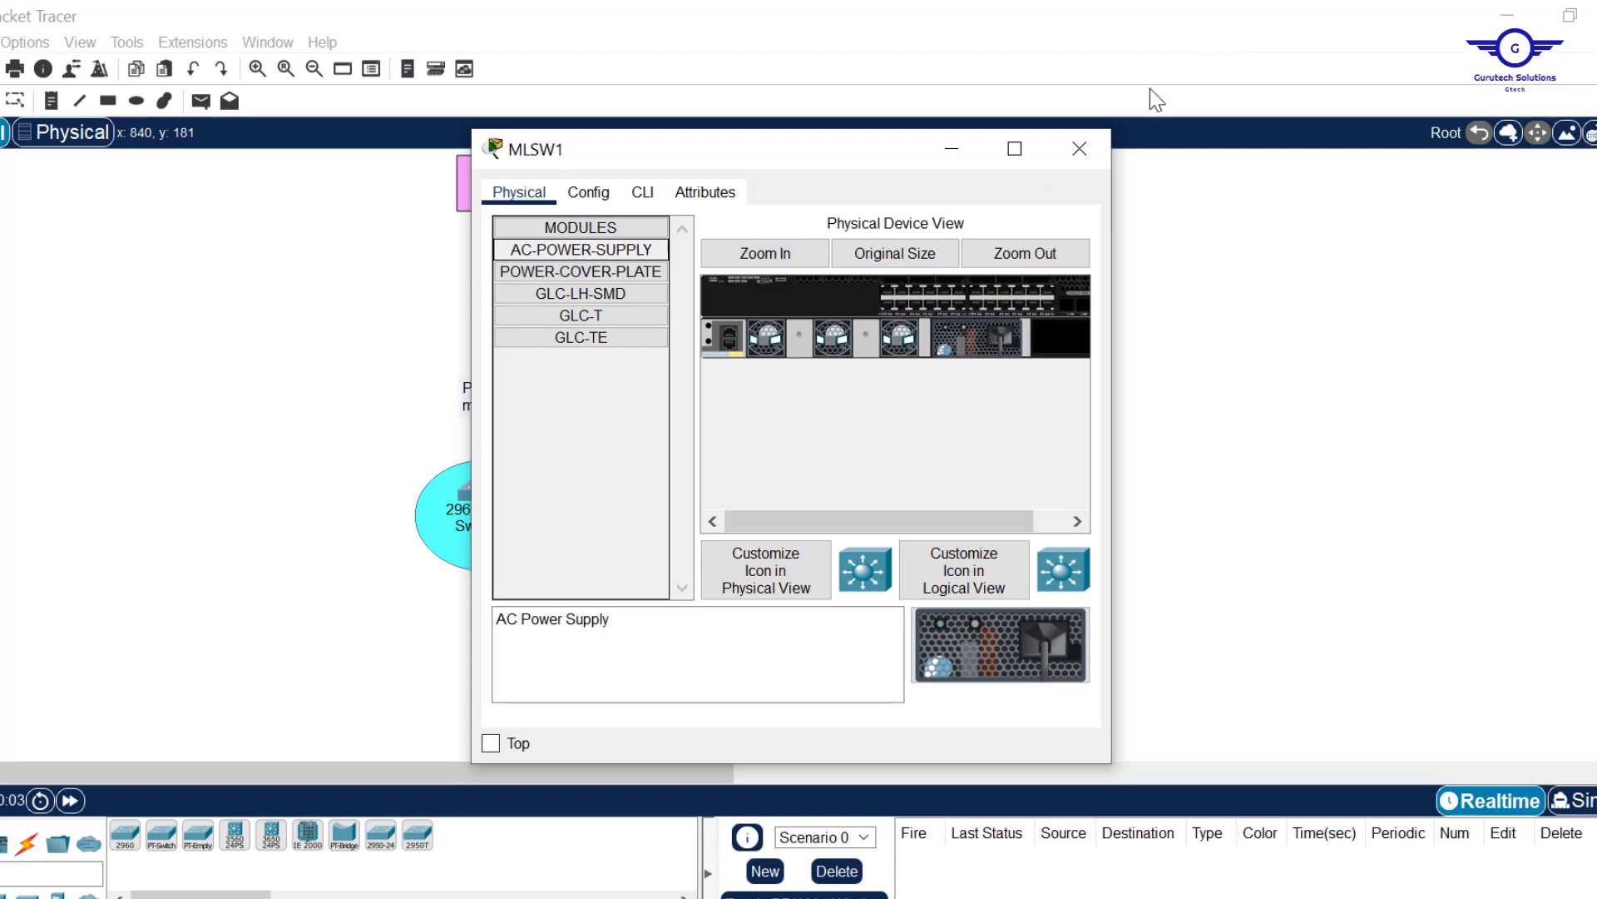
{"action": "left_click", "coordinate": [1085, 143]}
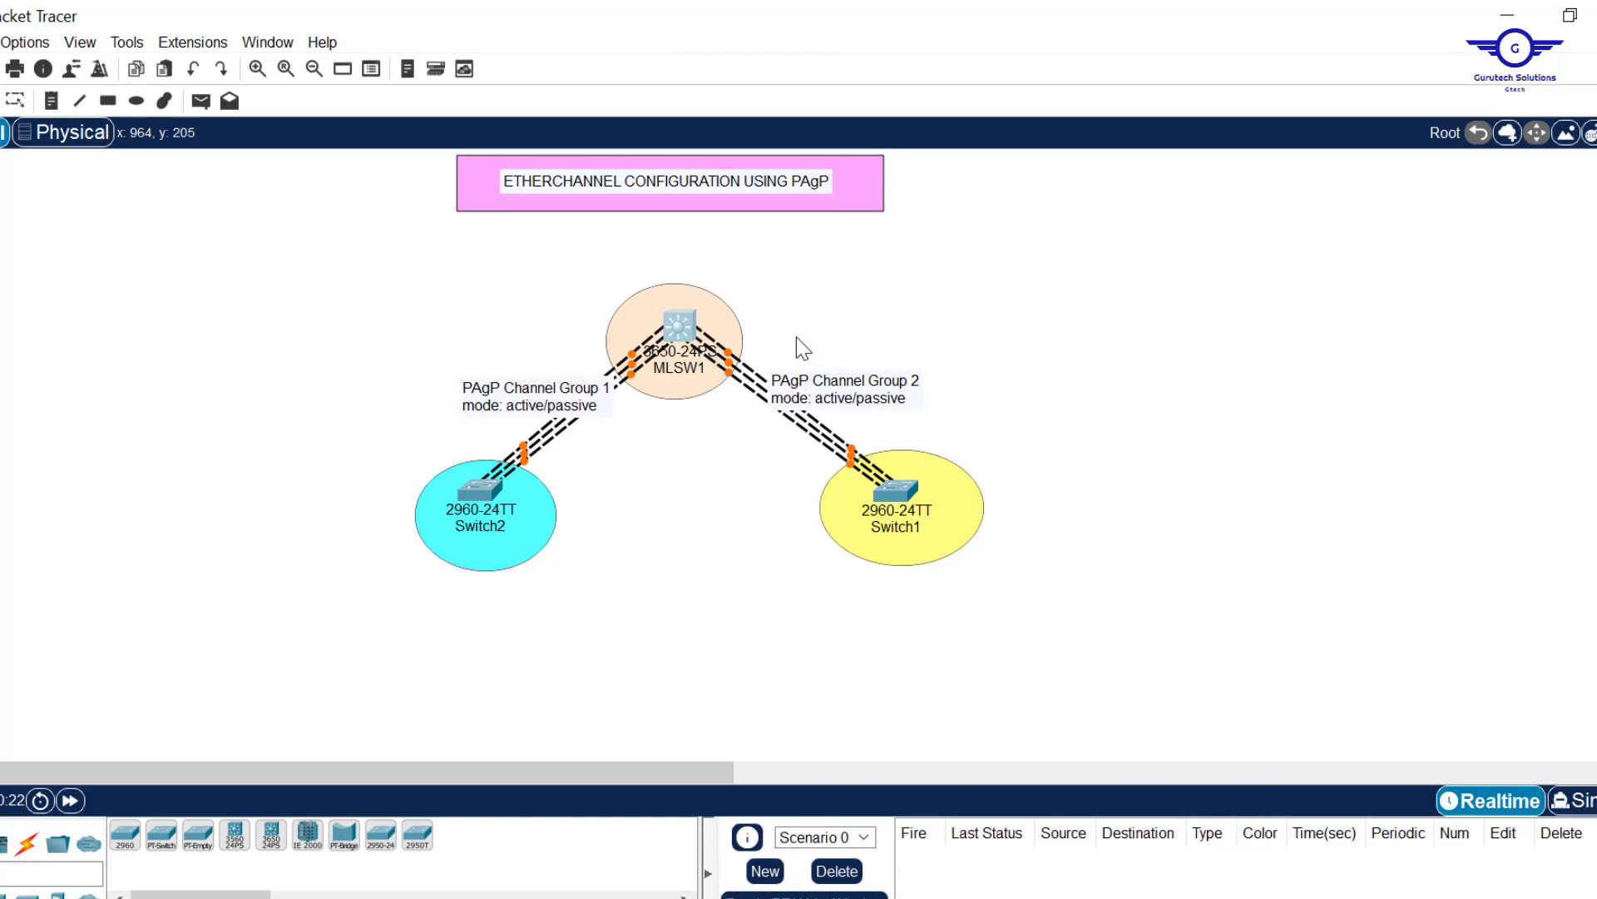
Check the config-guide.txt notes, and change the mode in the PAgP Channel Group 1 label to desirable/auto.
{"action": "key", "text": "alt+Tab"}
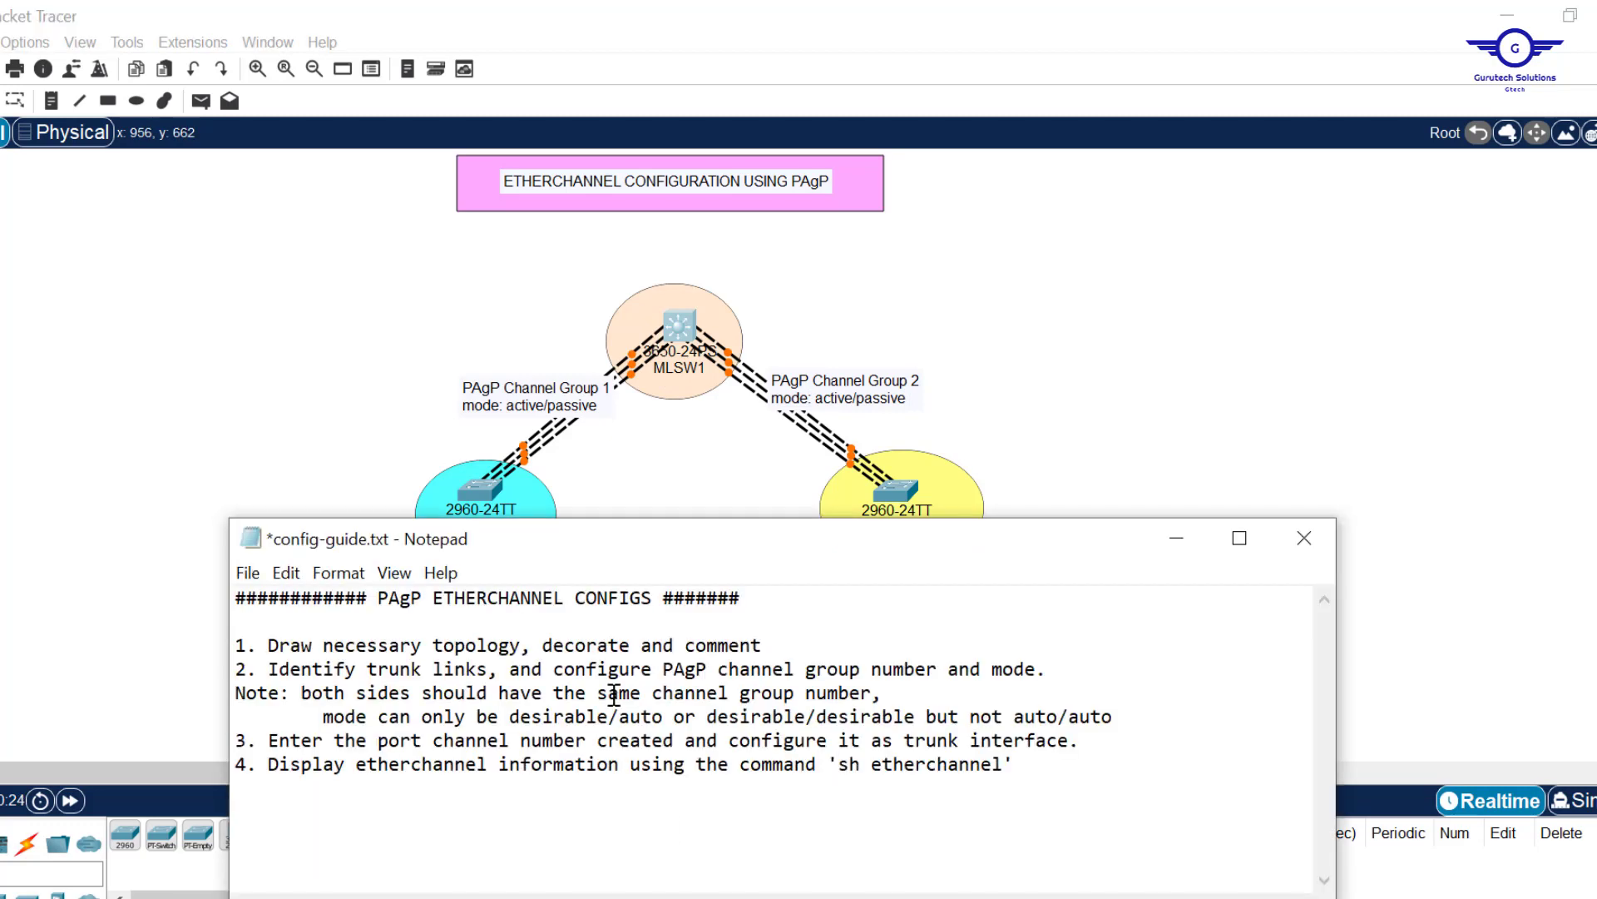
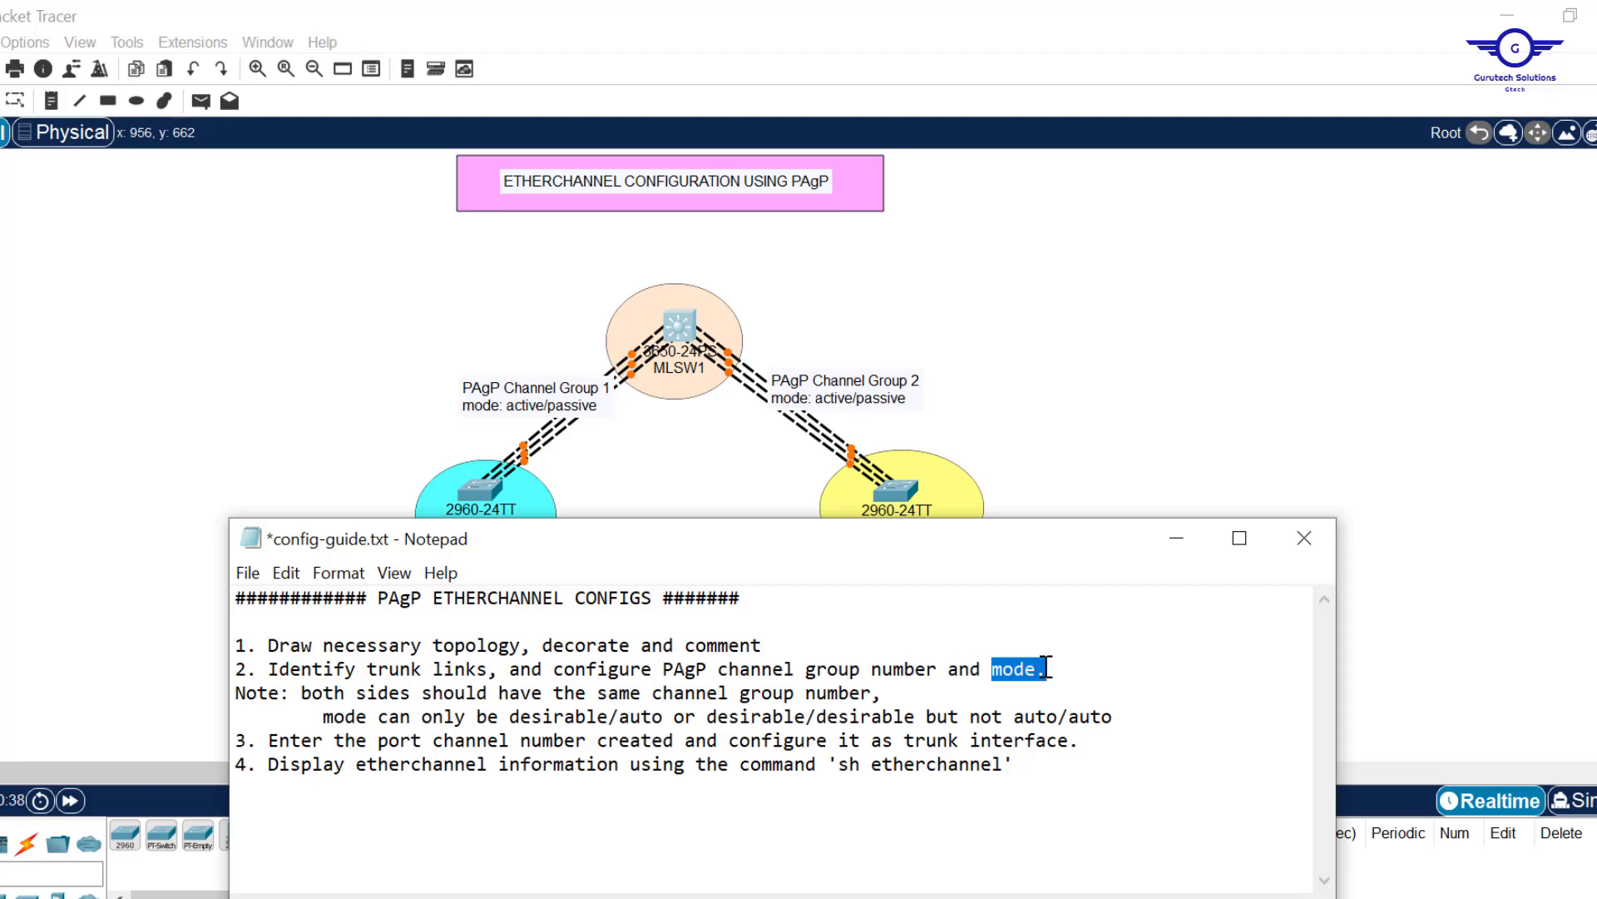
{"action": "double_click", "coordinate": [545, 411]}
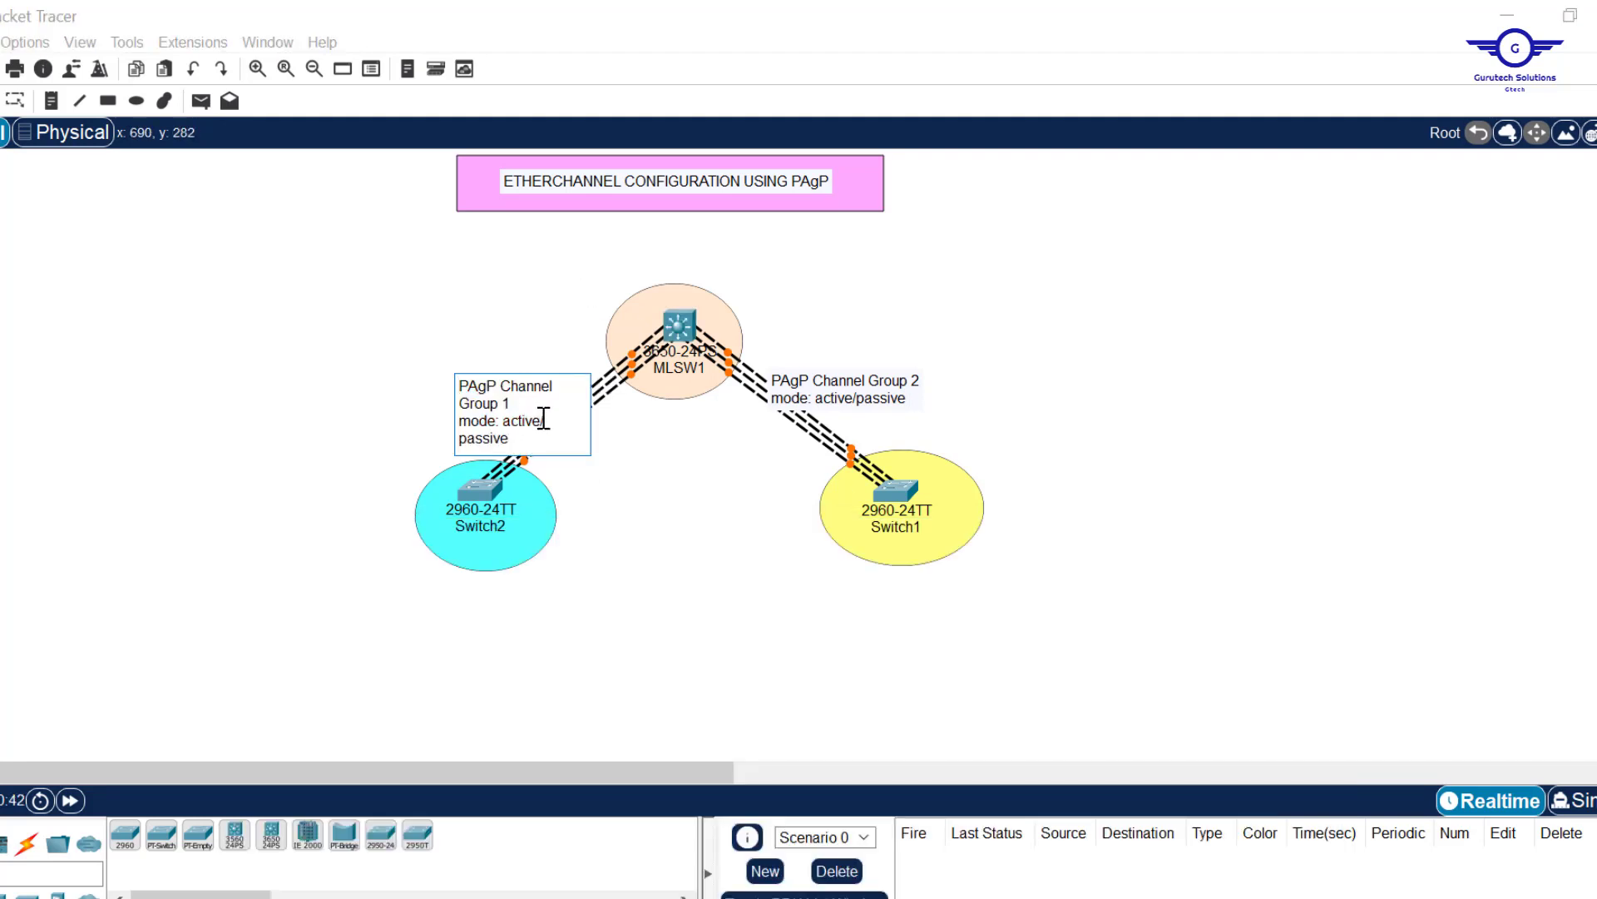
{"action": "left_click_drag", "start_coordinate": [544, 418], "coordinate": [508, 420]}
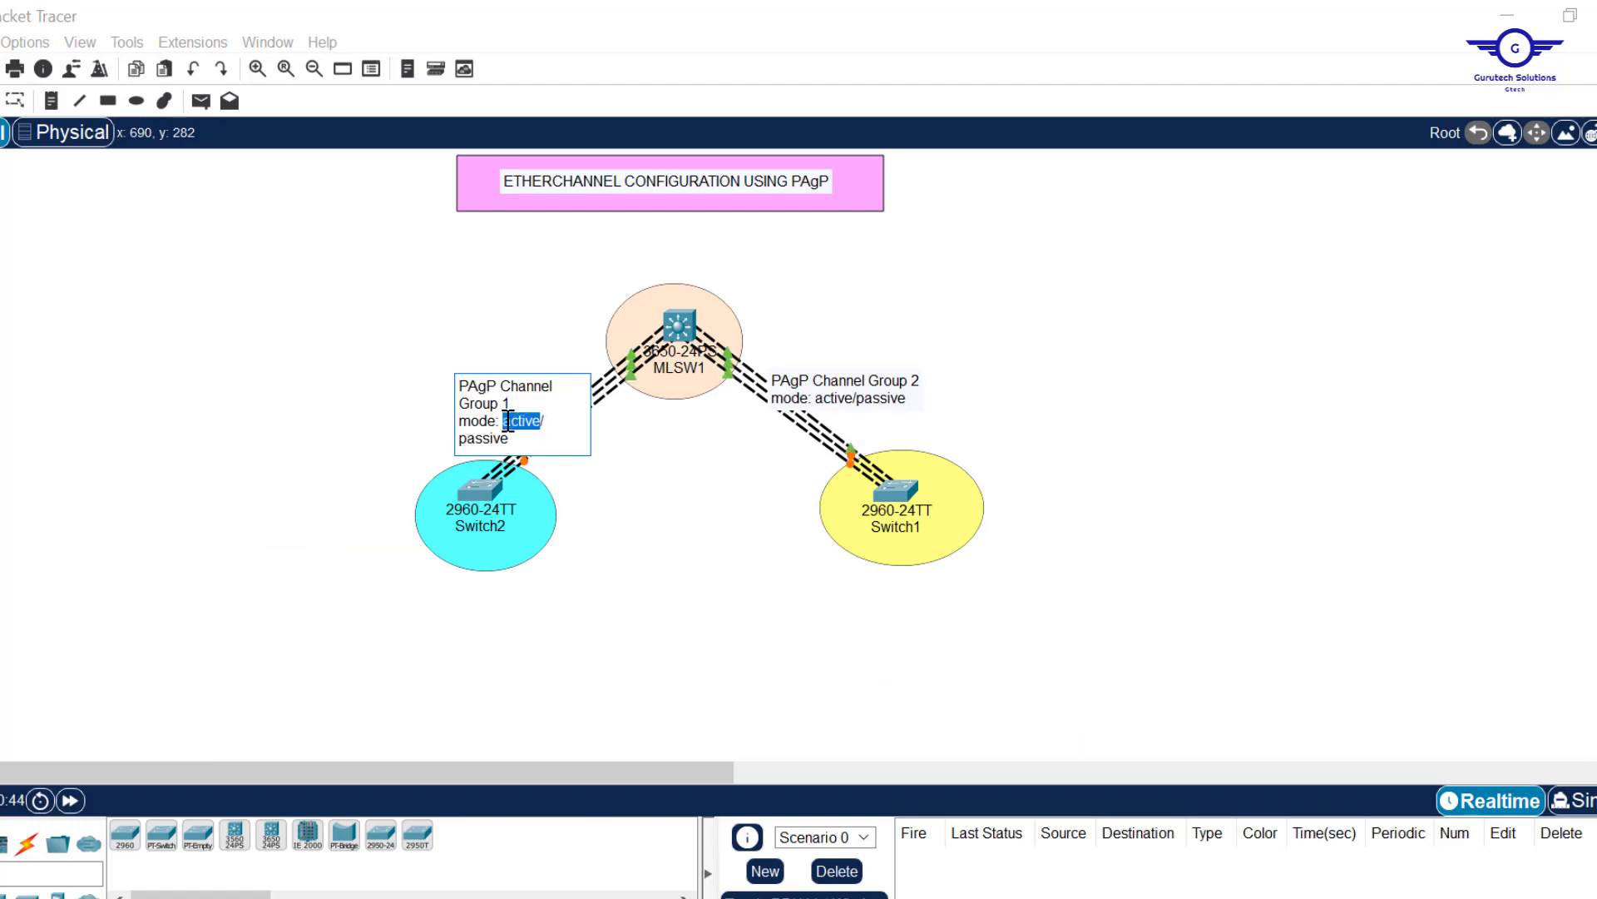
{"action": "type", "text": "desirable"}
{"action": "left_click_drag", "start_coordinate": [511, 438], "coordinate": [458, 438]}
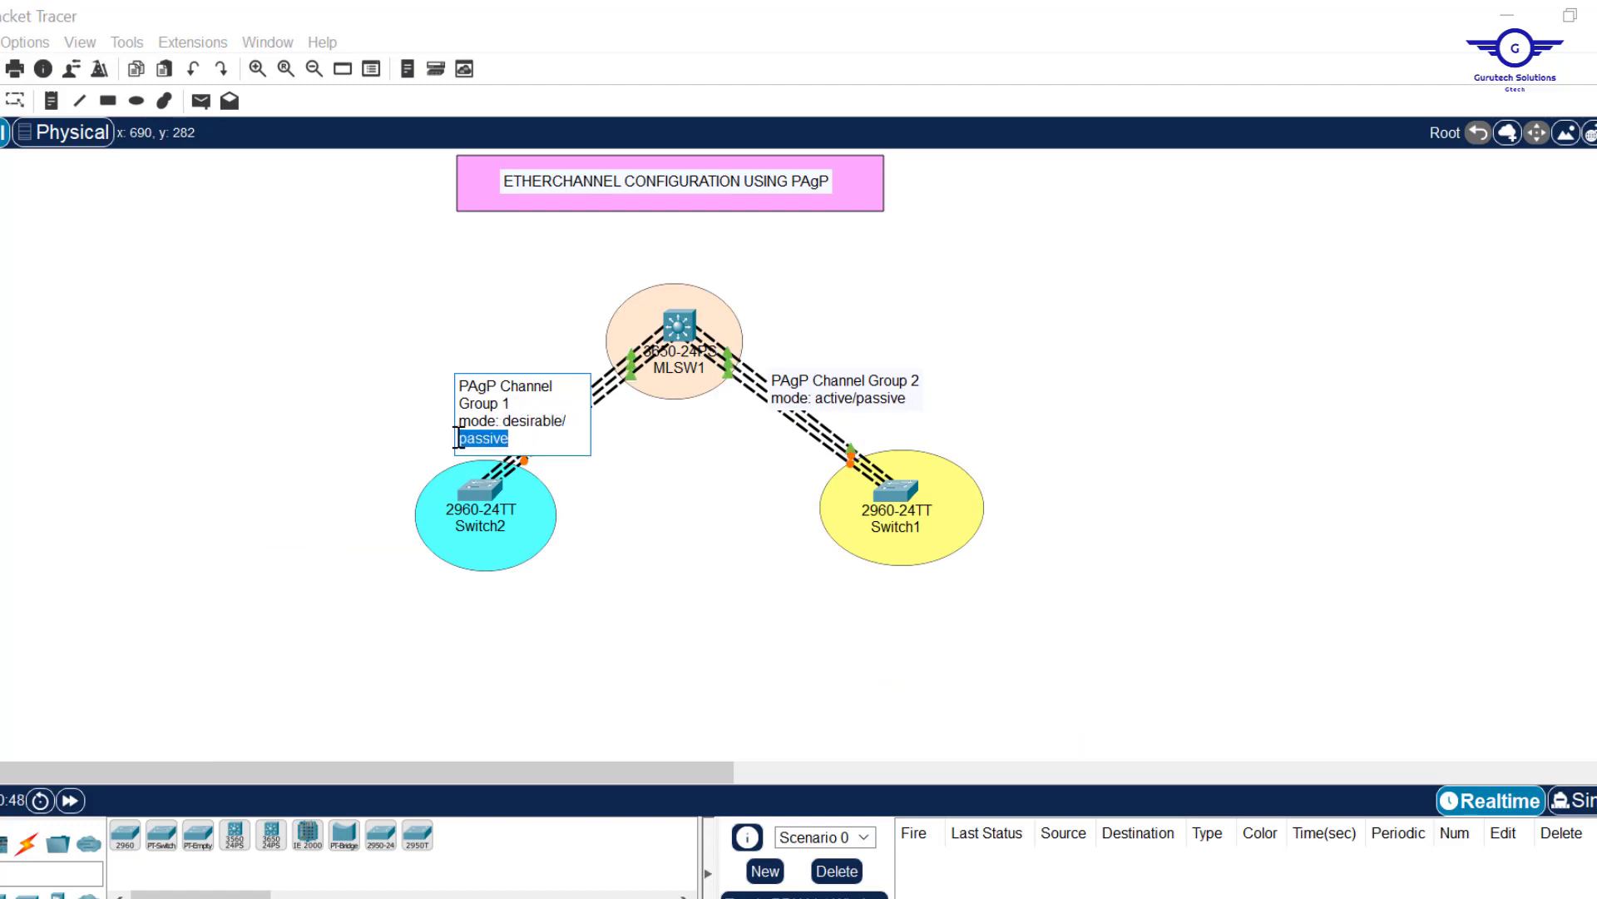
{"action": "type", "text": "auto"}
Change the mode in the PAgP Channel Group 2 label to auto/desirable.
{"action": "left_click", "coordinate": [856, 401]}
{"action": "left_click", "coordinate": [861, 408]}
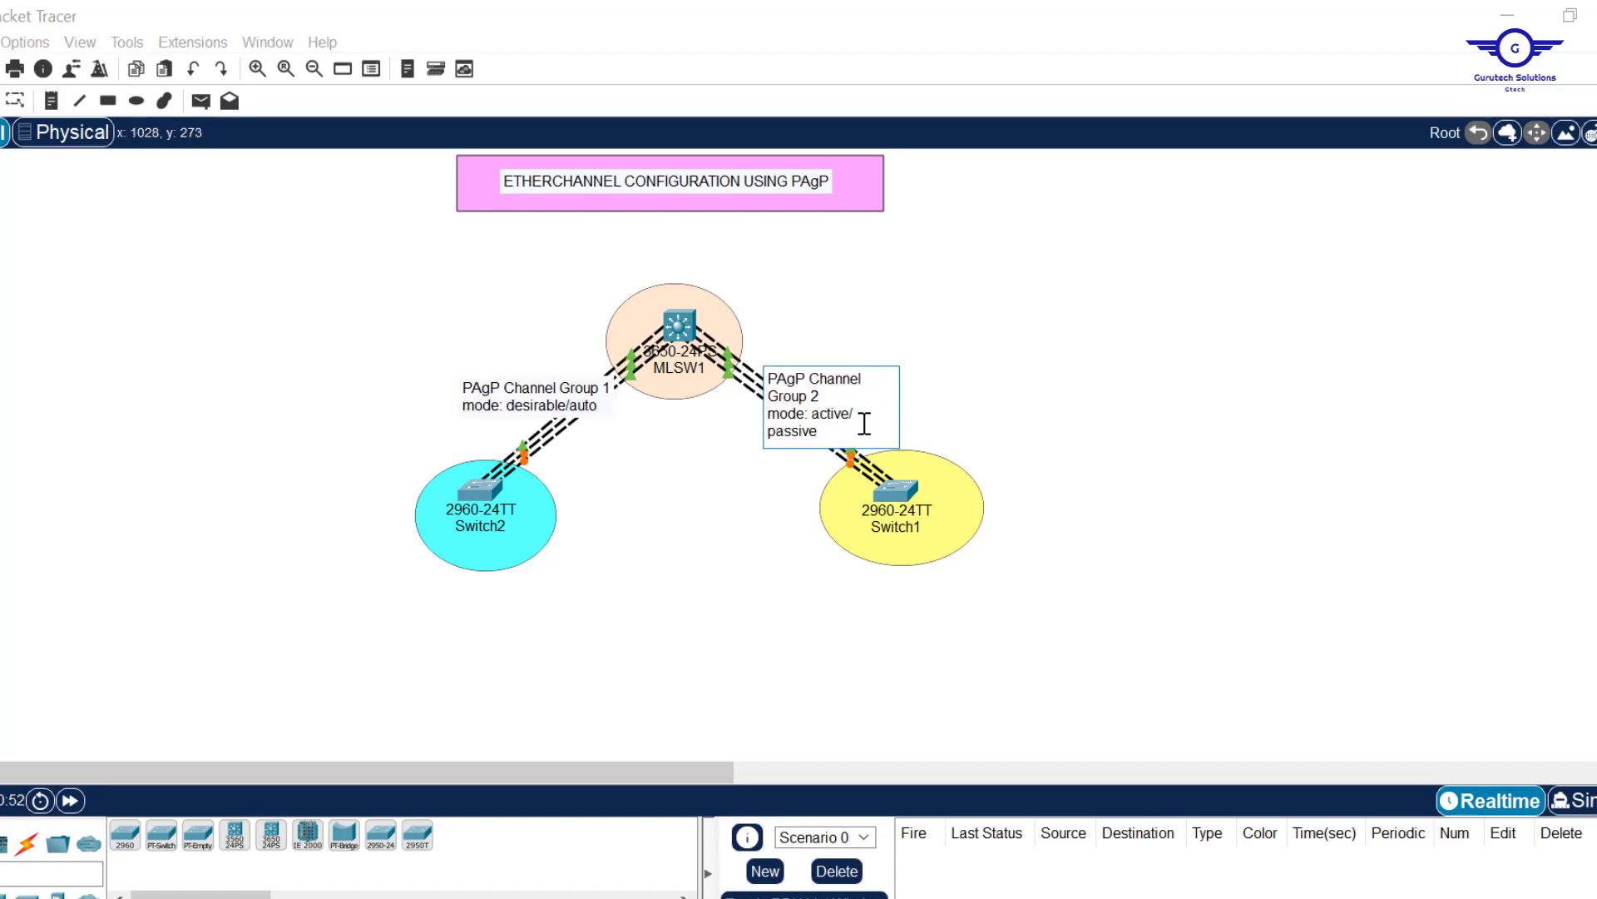
{"action": "left_click_drag", "start_coordinate": [862, 426], "coordinate": [826, 421]}
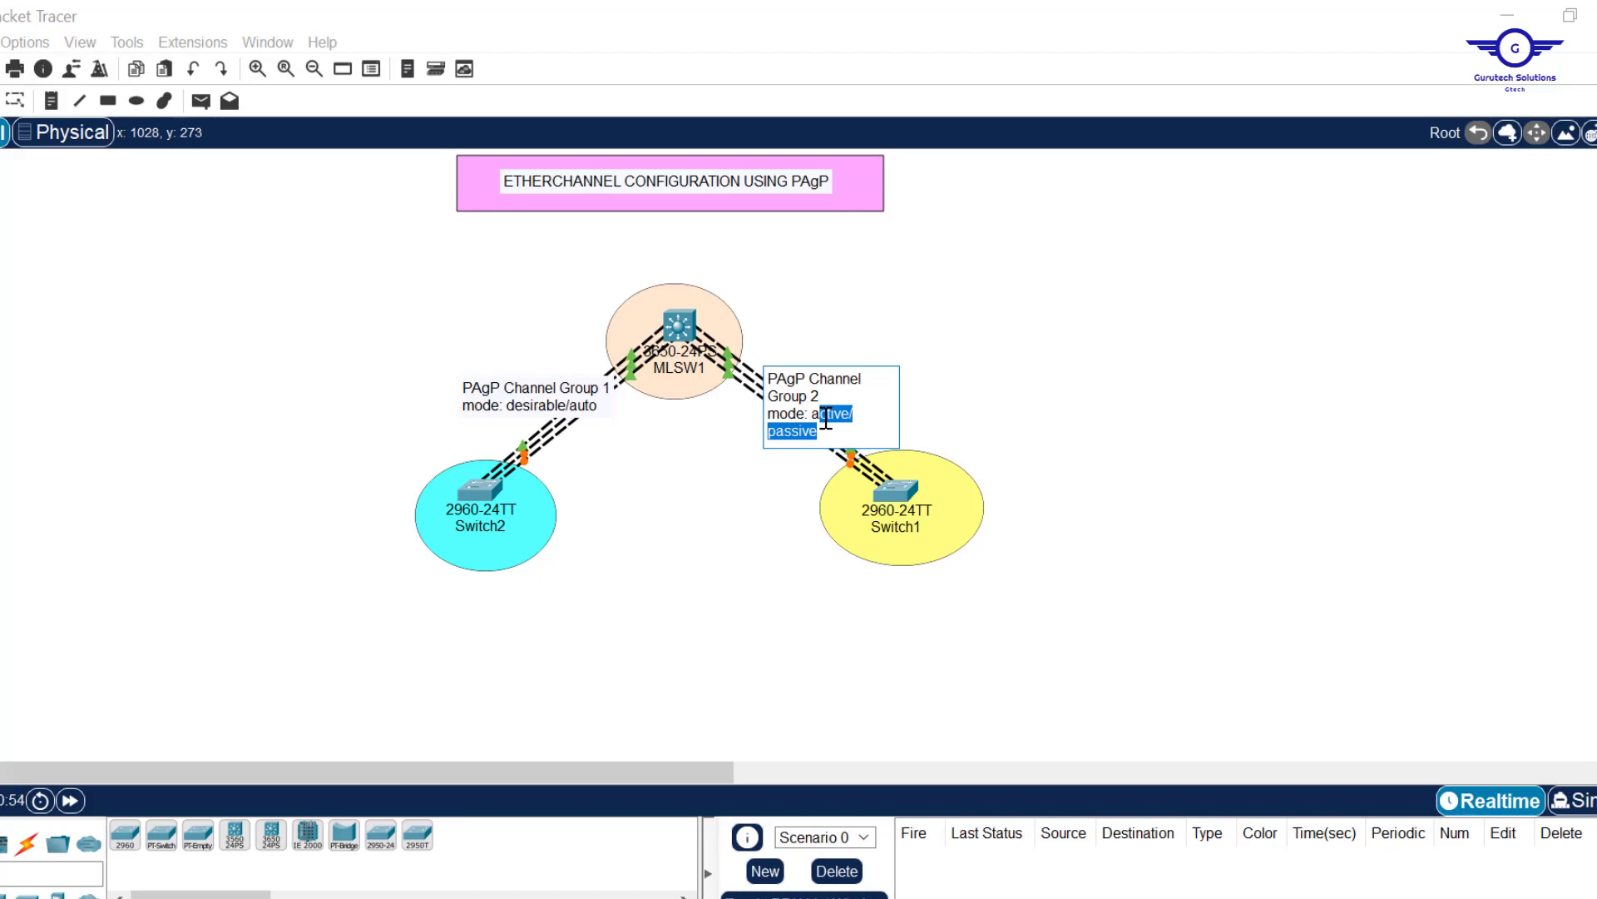
{"action": "type", "text": "uto/d"}
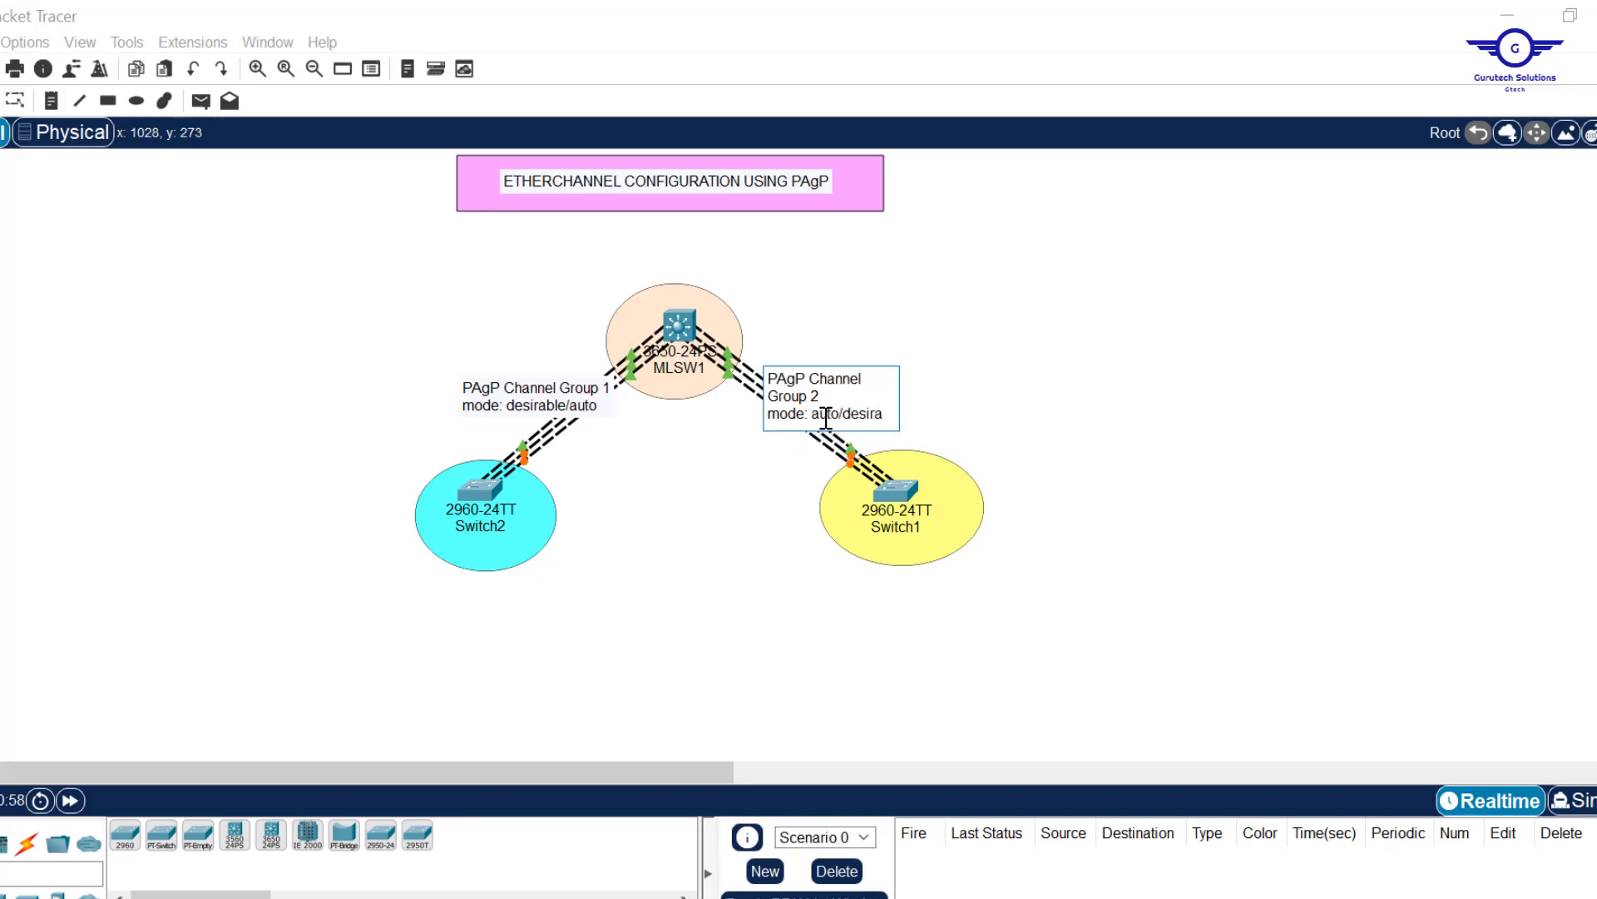
{"action": "type", "text": "esirable"}
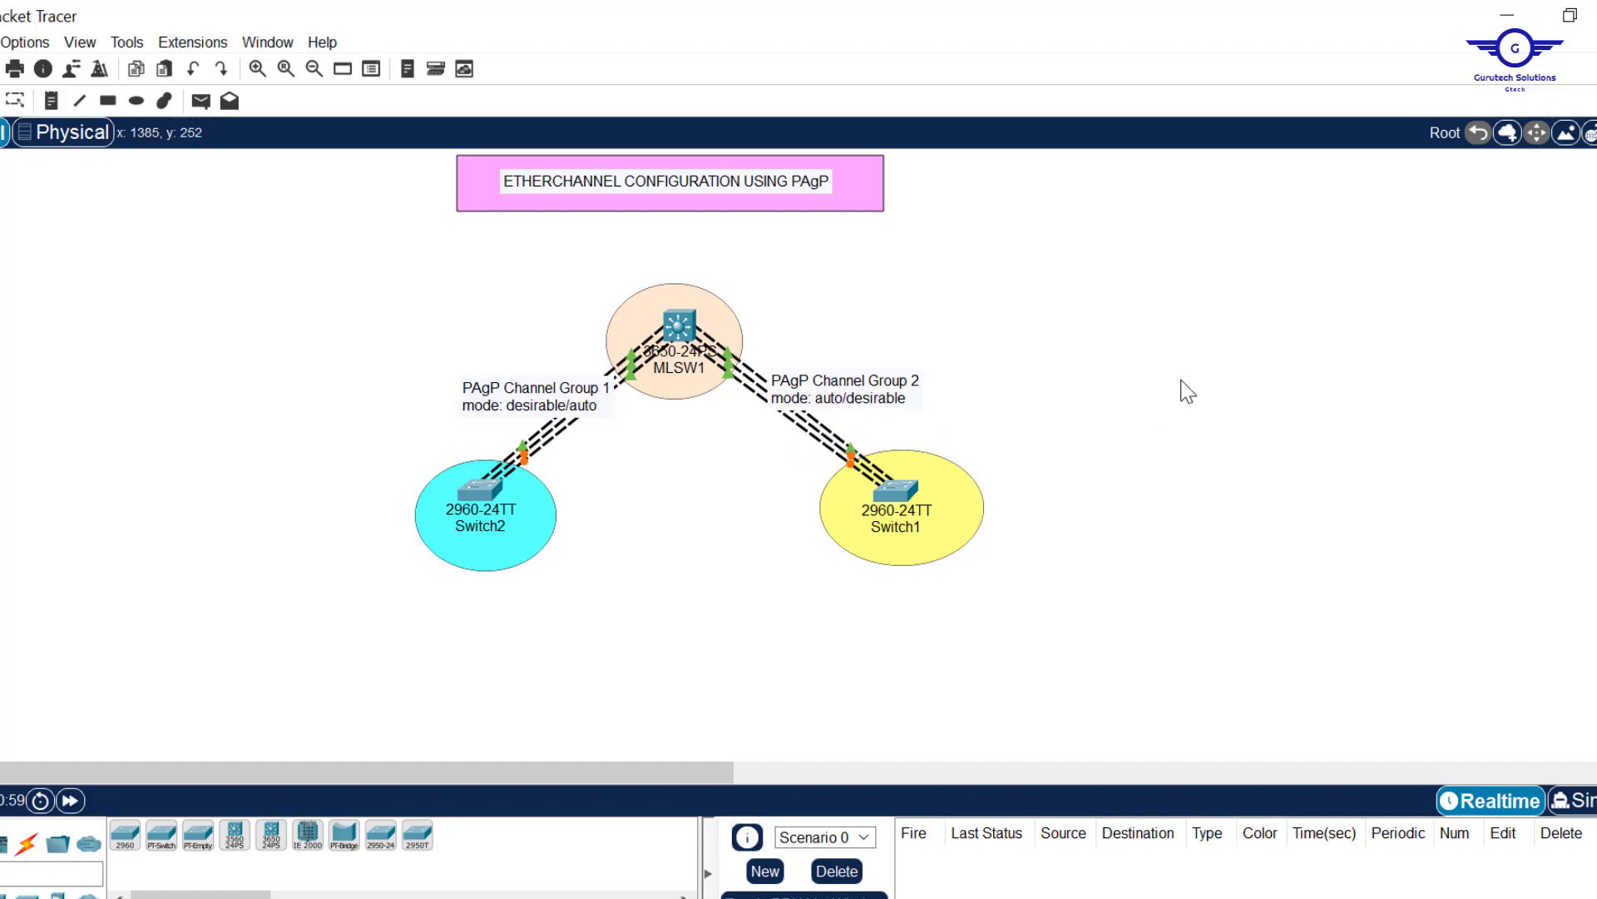
{"action": "left_click", "coordinate": [1184, 389]}
Review the trunk link and channel group instructions in the notes, and examine the links between MLSW1 and both access switches.
{"action": "key", "text": "alt+Tab"}
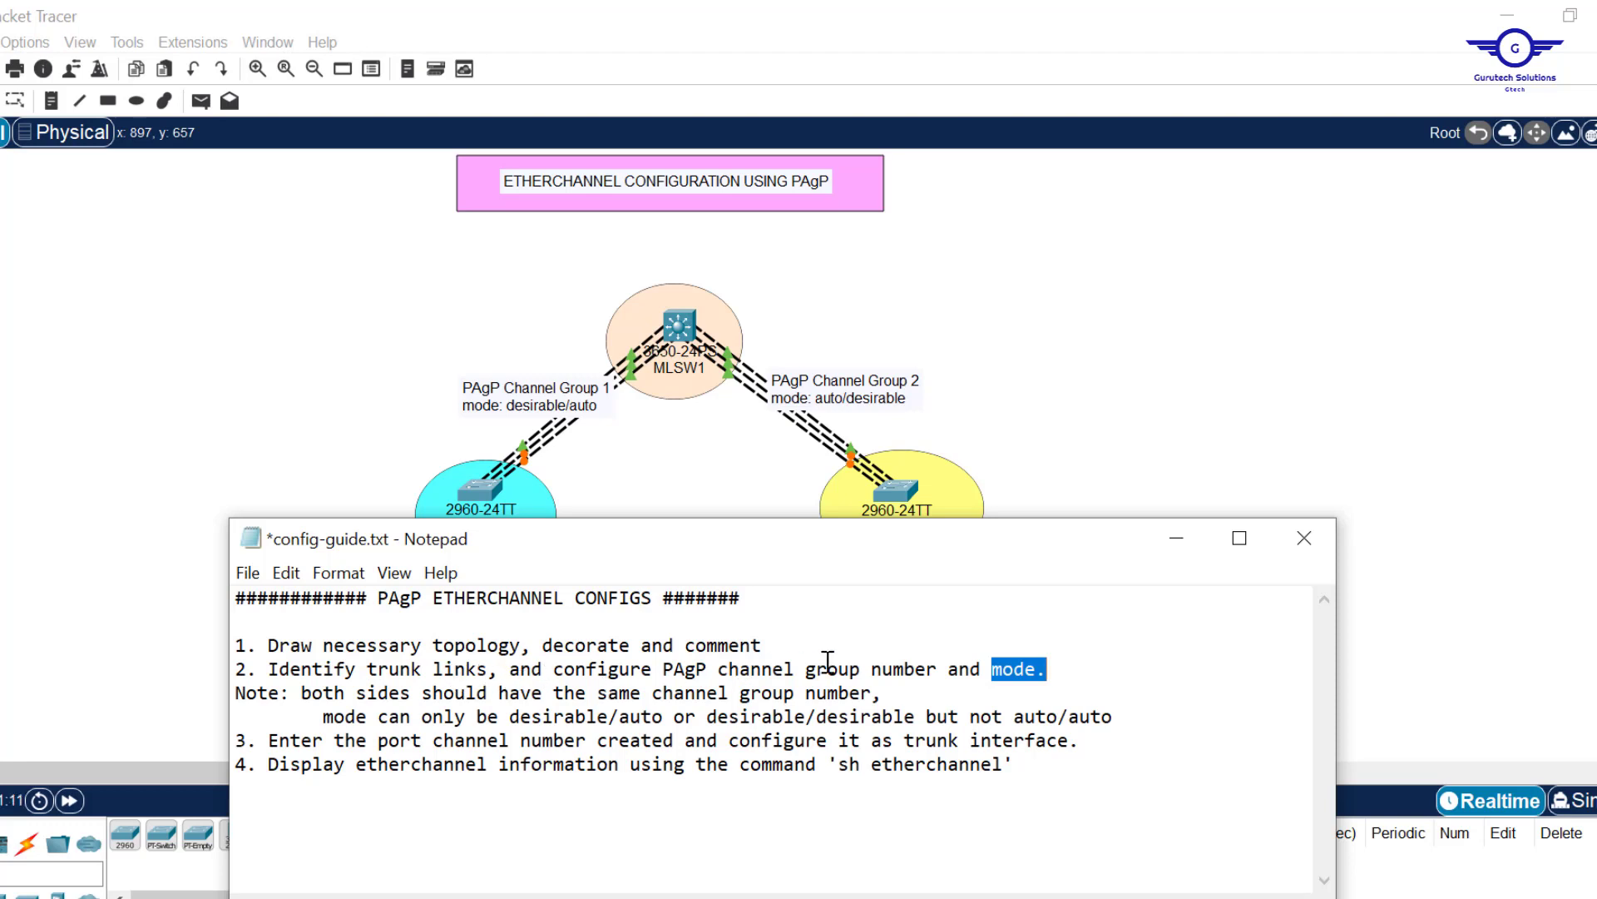
{"action": "left_click", "coordinate": [1100, 420]}
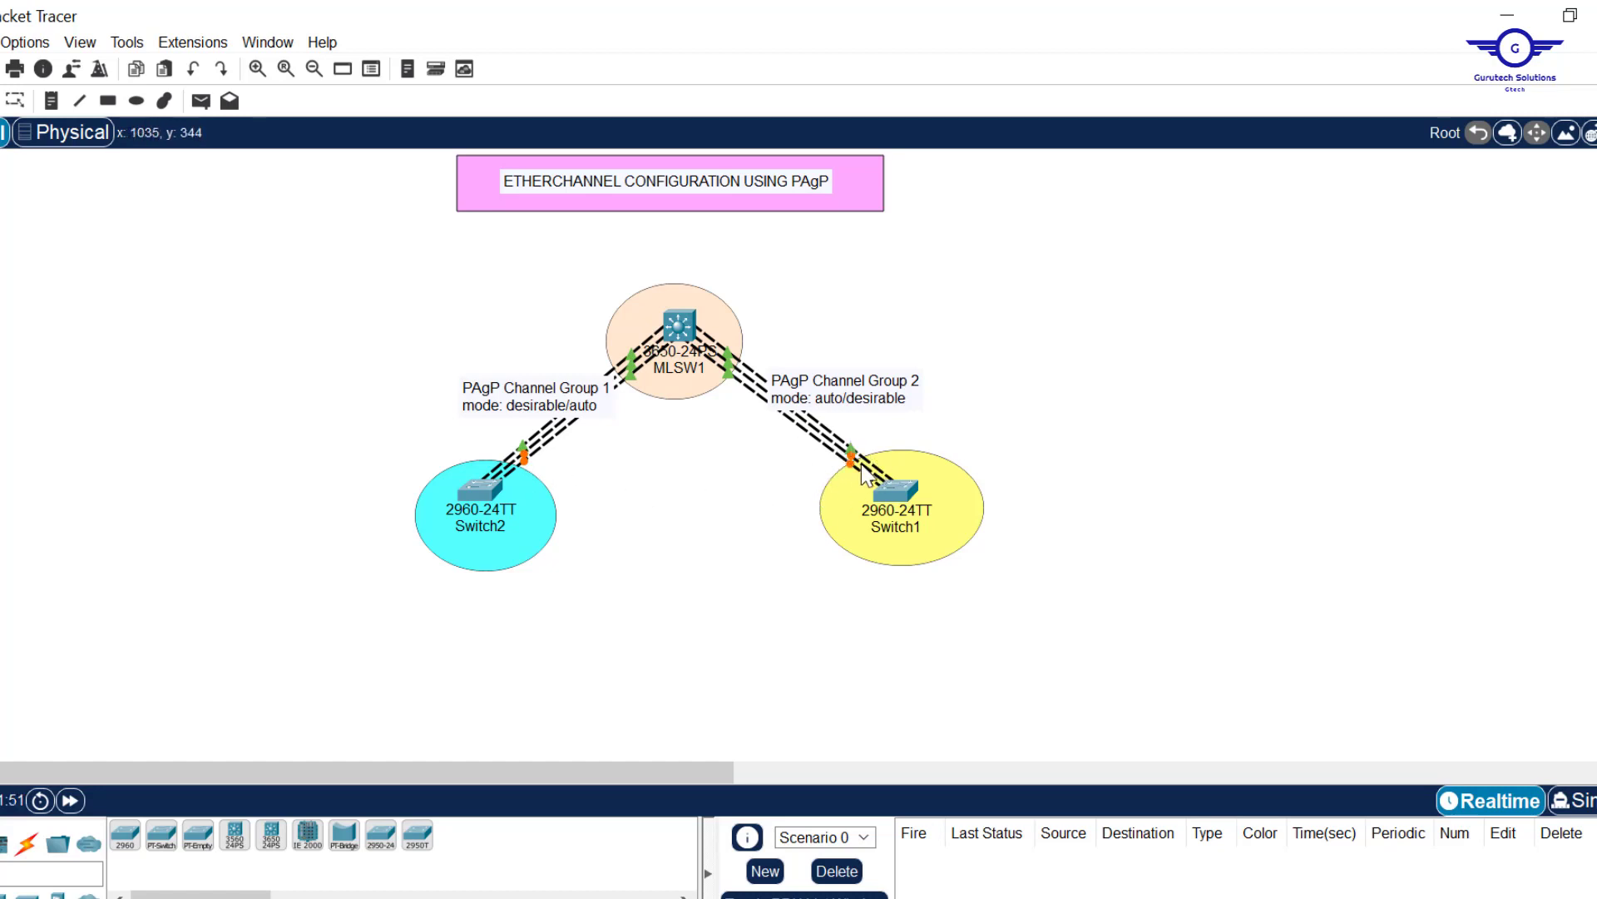
{"action": "mouse_move", "coordinate": [860, 468]}
{"action": "left_click_drag", "start_coordinate": [493, 420], "coordinate": [528, 456]}
{"action": "key", "text": "alt+Tab"}
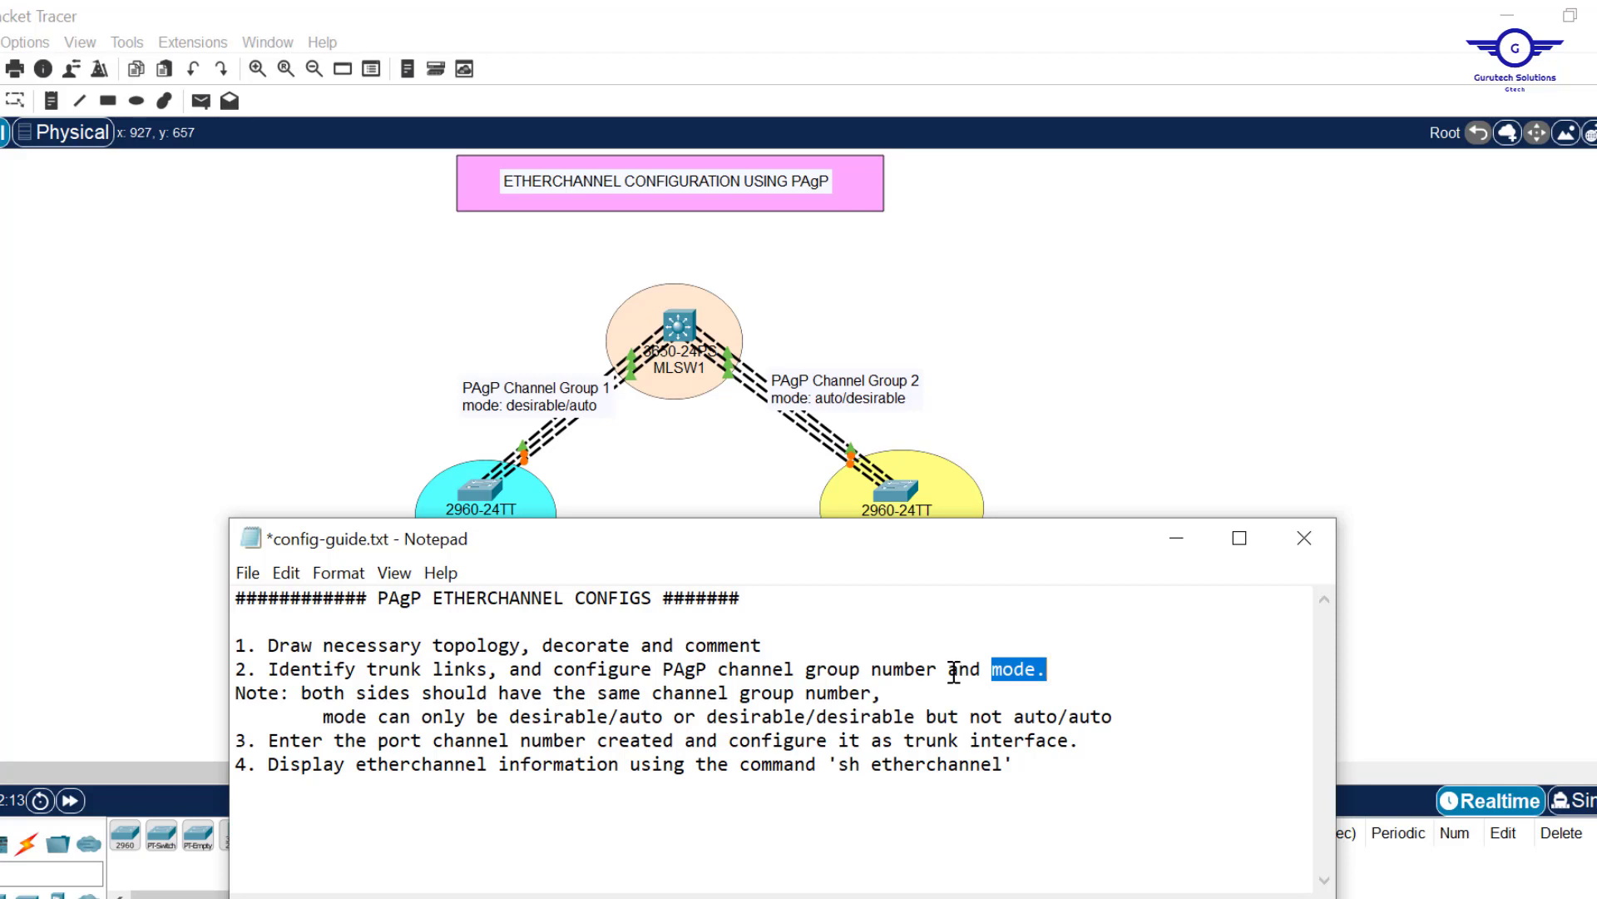
{"action": "left_click", "coordinate": [701, 449]}
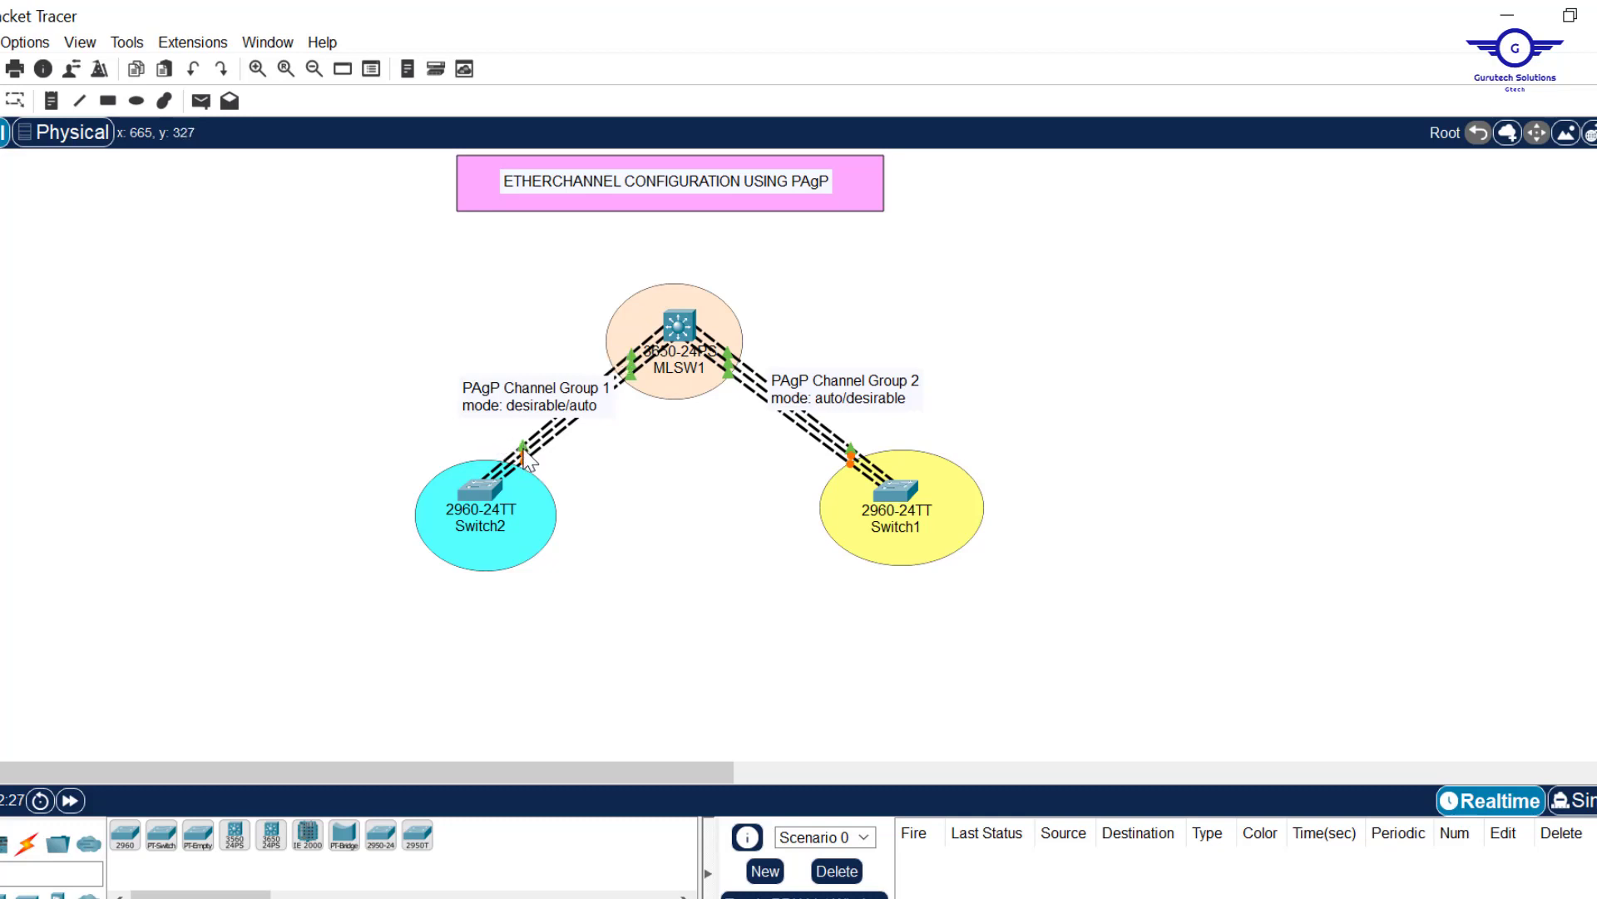
{"action": "mouse_move", "coordinate": [527, 455]}
Open the command line of Switch2, with the config-guide.txt notes placed behind it for reference.
{"action": "left_click", "coordinate": [486, 496]}
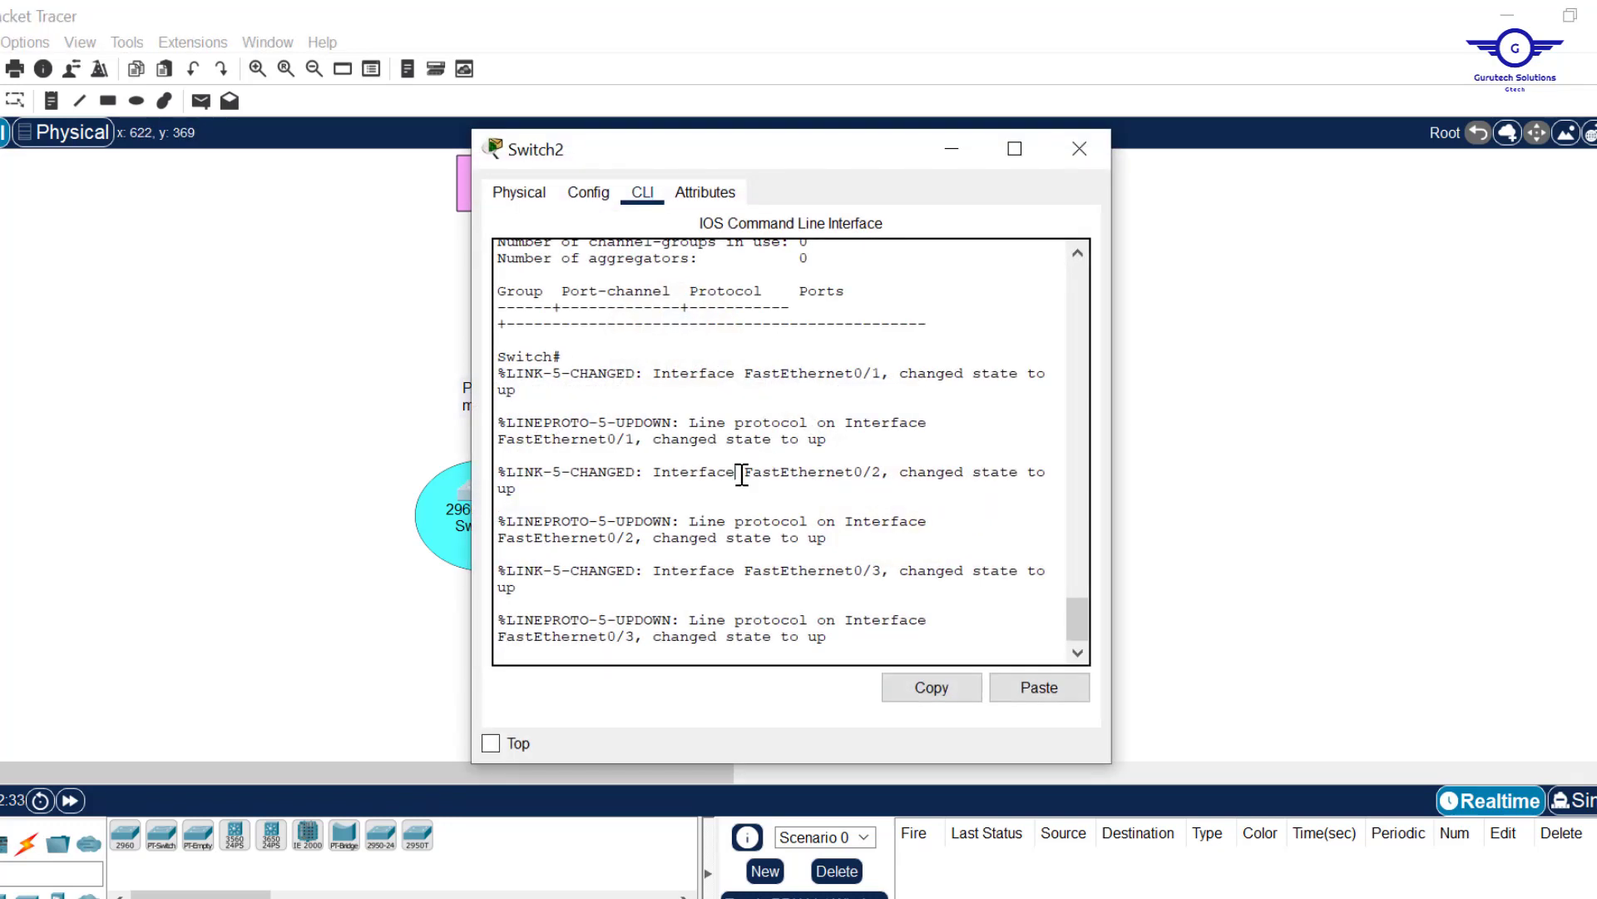
{"action": "key", "text": "Return"}
{"action": "key", "text": "Return"}
{"action": "key", "text": "Return"}
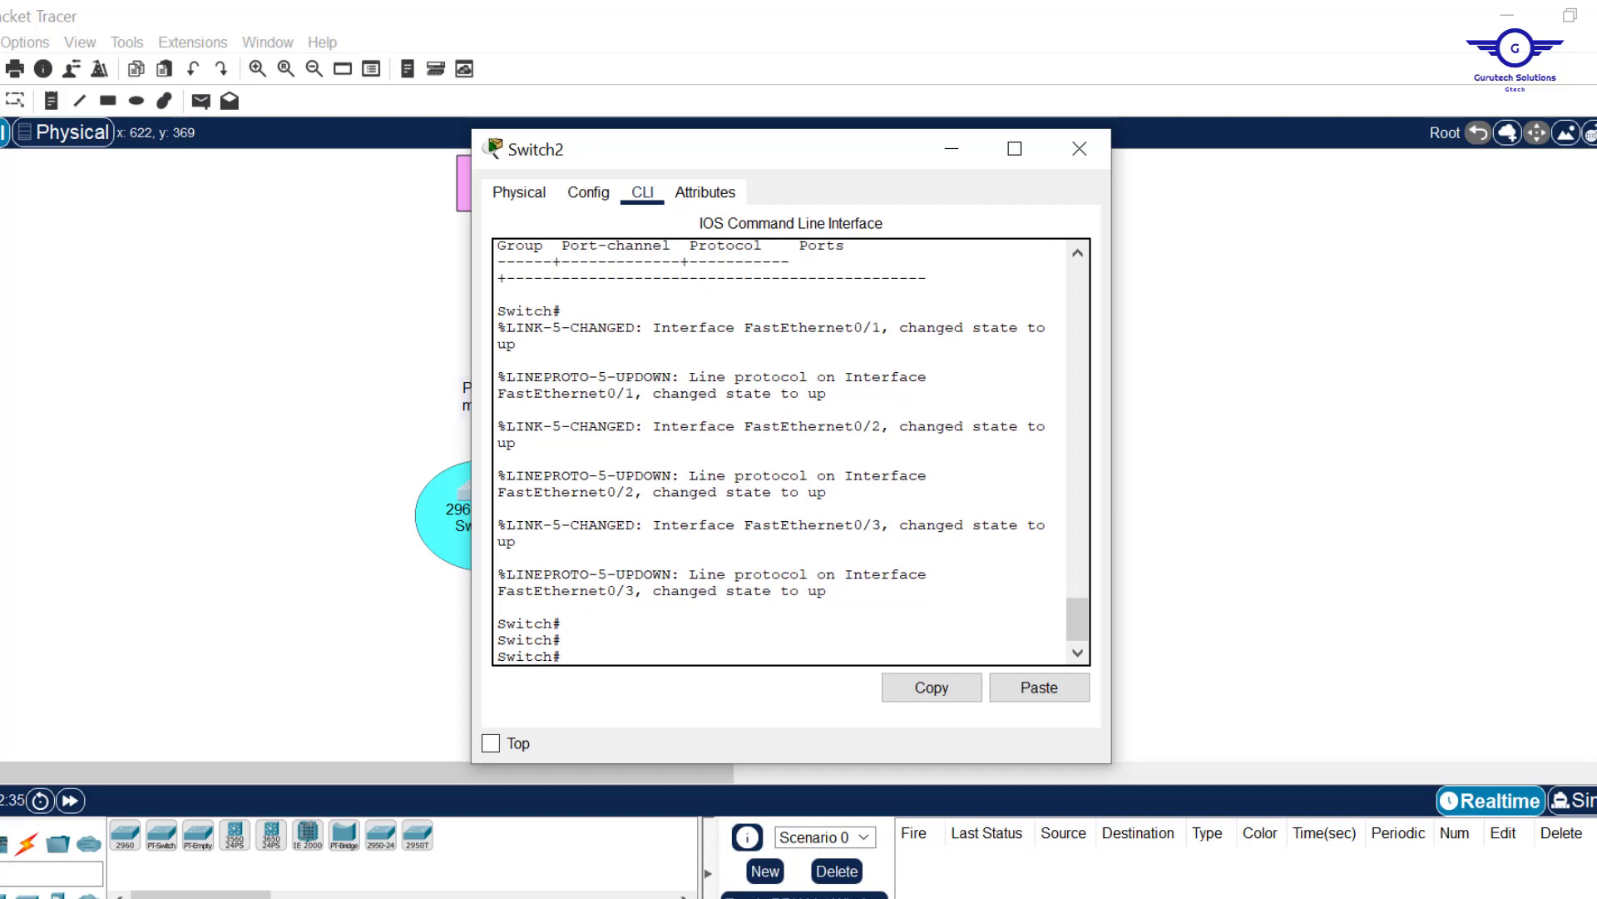
{"action": "key", "text": "alt+Tab"}
{"action": "left_click", "coordinate": [887, 506]}
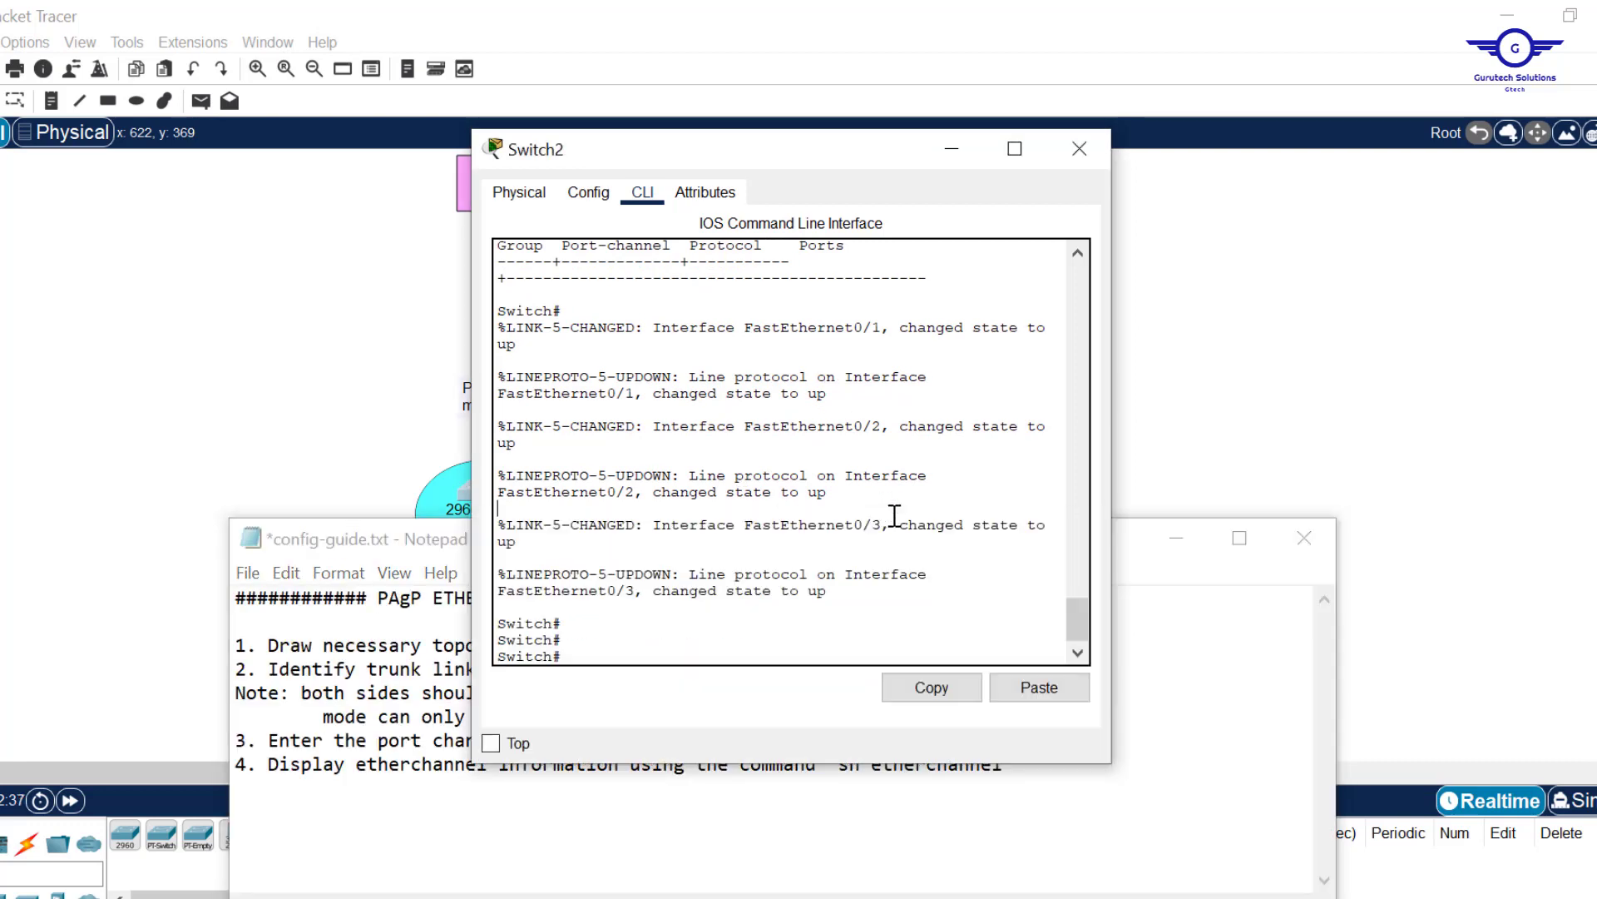
Enter privileged mode and global configuration mode on Switch2 with en and conf t.
{"action": "type", "text": "e"}
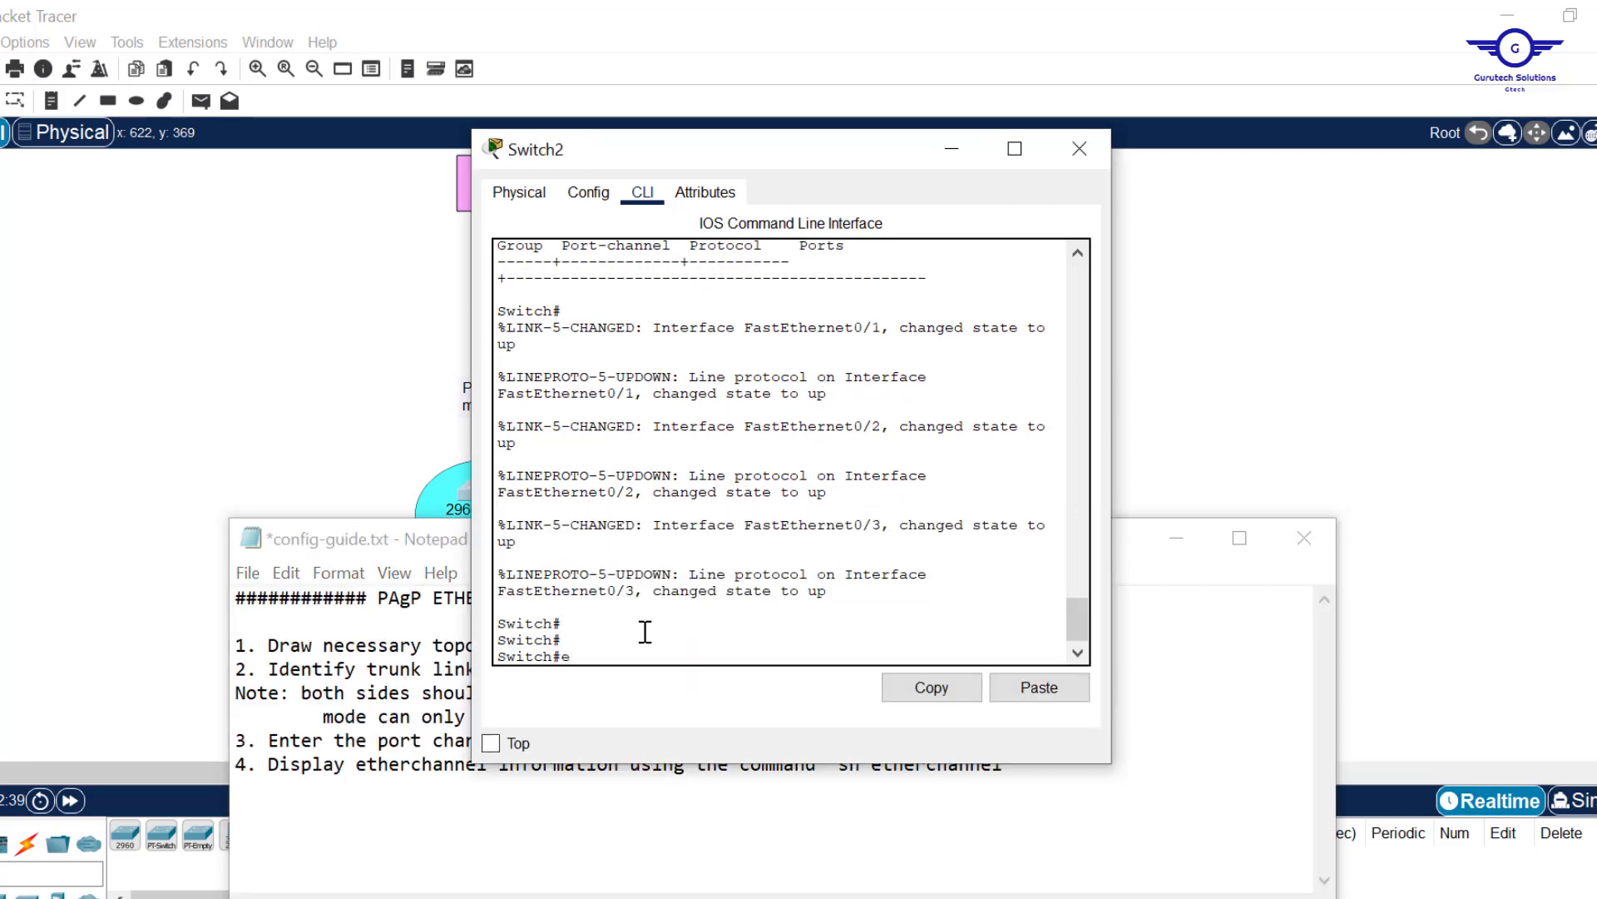
{"action": "type", "text": "n"}
{"action": "key", "text": "Return"}
{"action": "key", "text": "Return"}
{"action": "type", "text": "conf"}
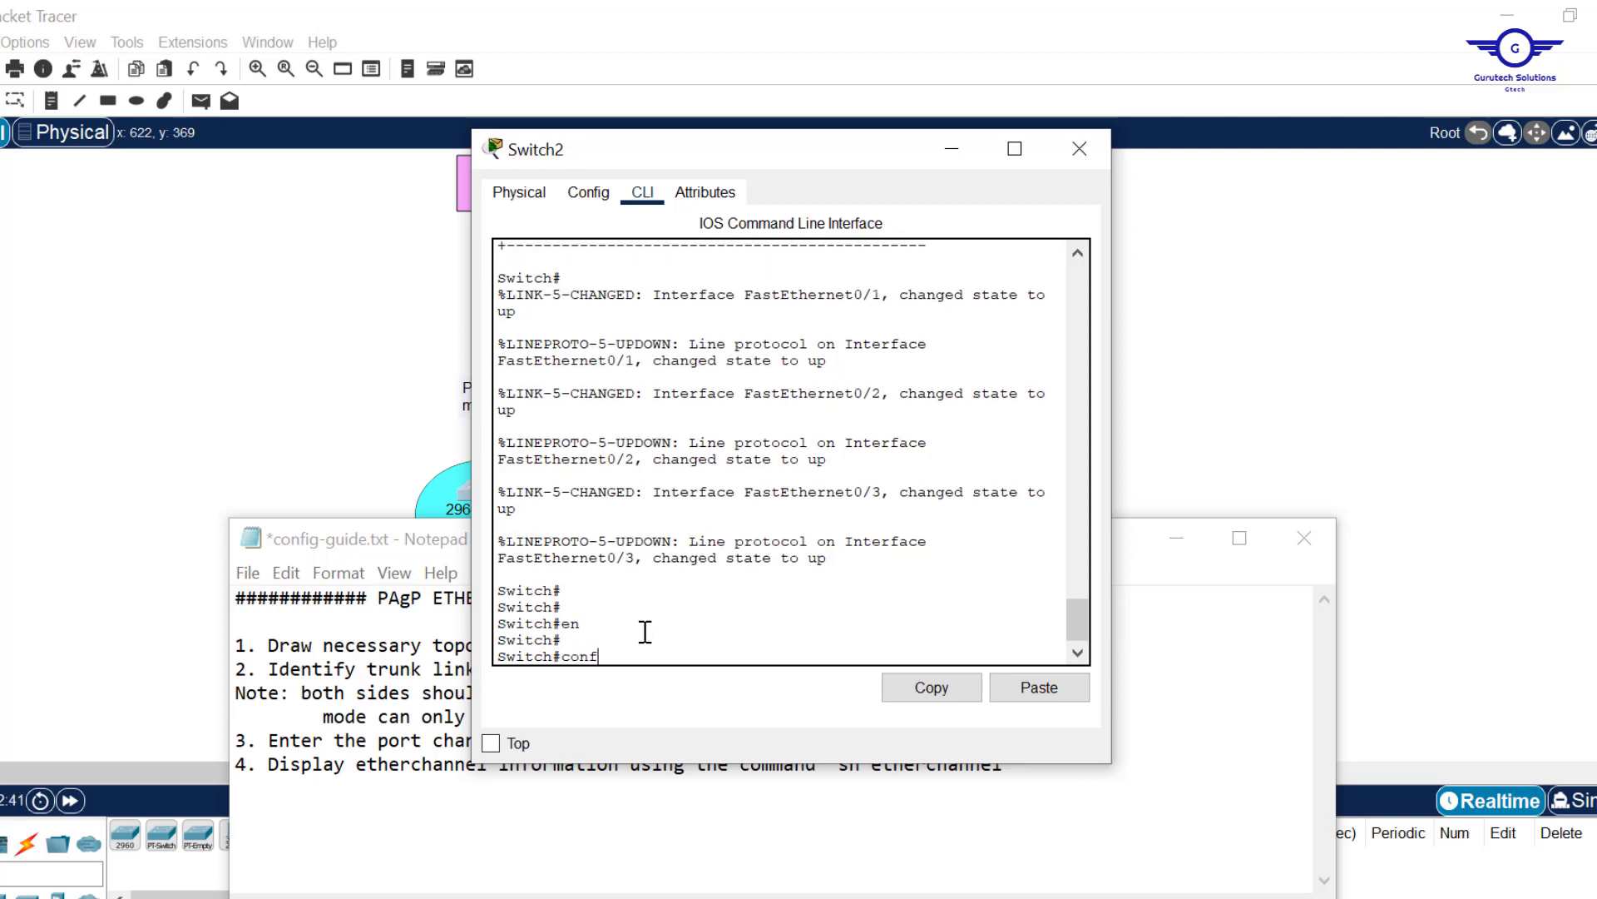
{"action": "type", "text": " t"}
{"action": "key", "text": "Return"}
{"action": "key", "text": "Return"}
{"action": "key", "text": "Return"}
{"action": "key", "text": "Return"}
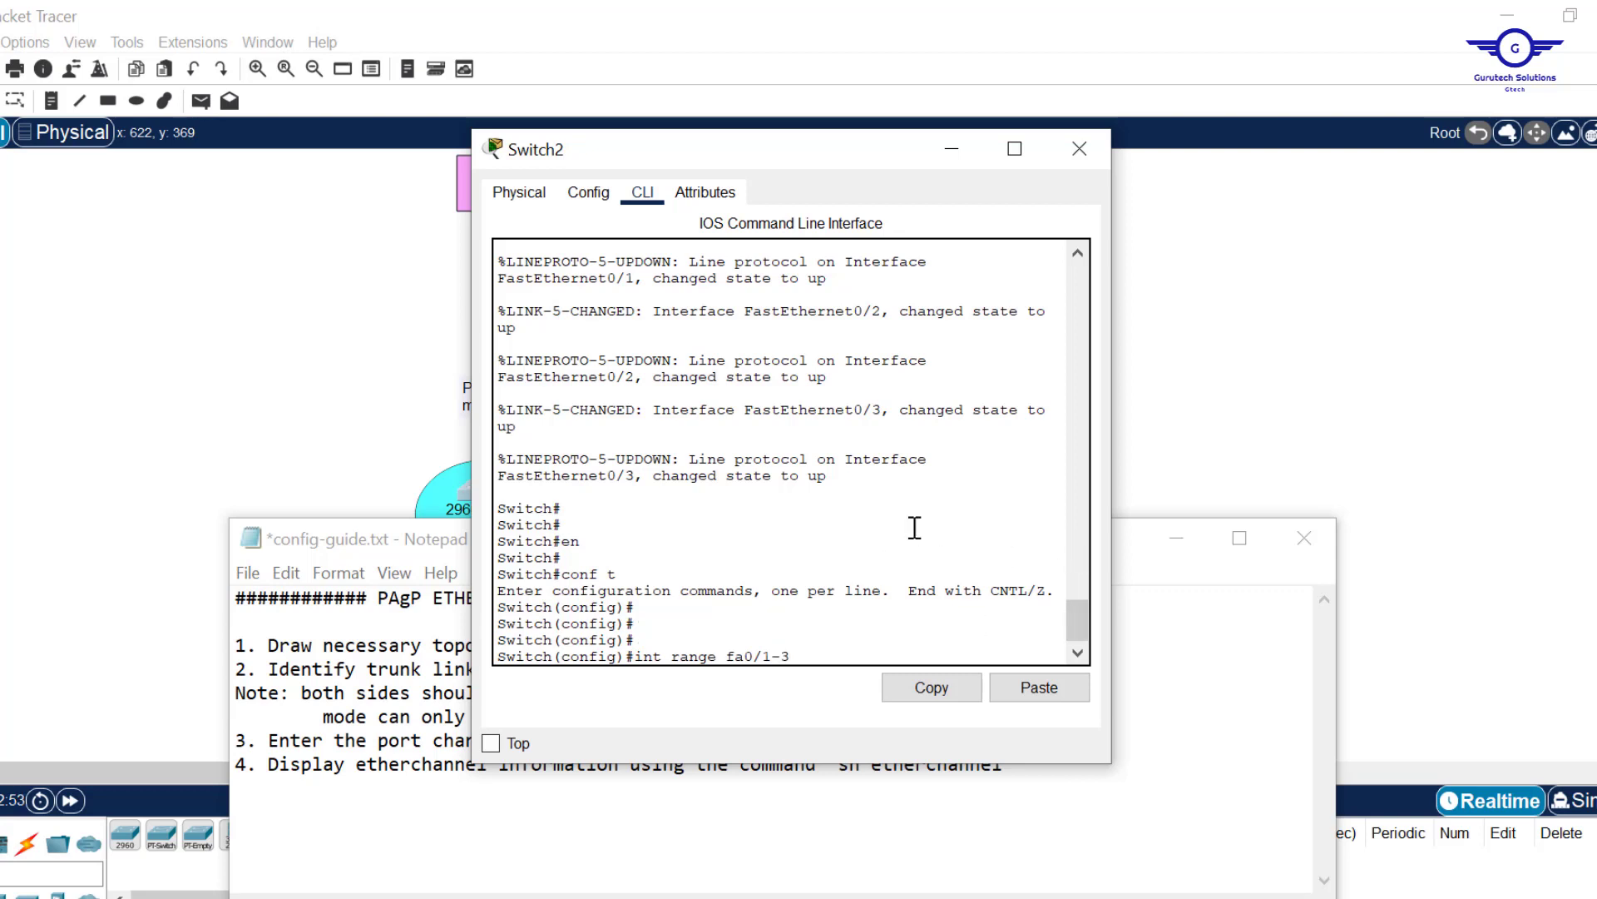
Enter interface range configuration for fa0/1-3 on Switch2.
{"action": "key", "text": "Return"}
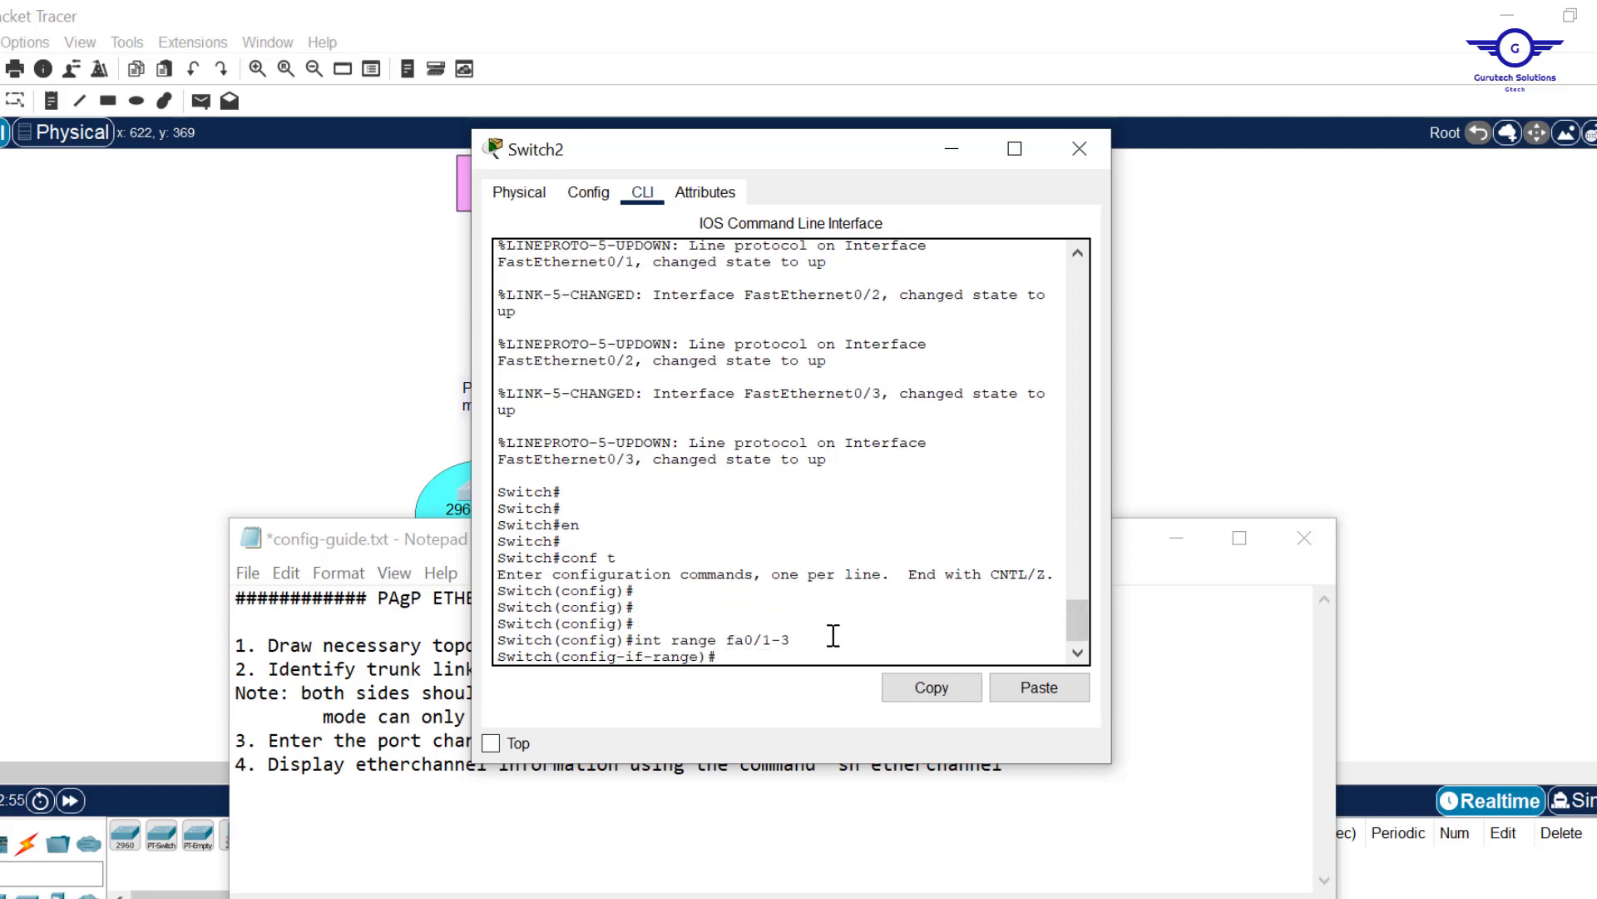
{"action": "key", "text": "Return"}
{"action": "key", "text": "Return"}
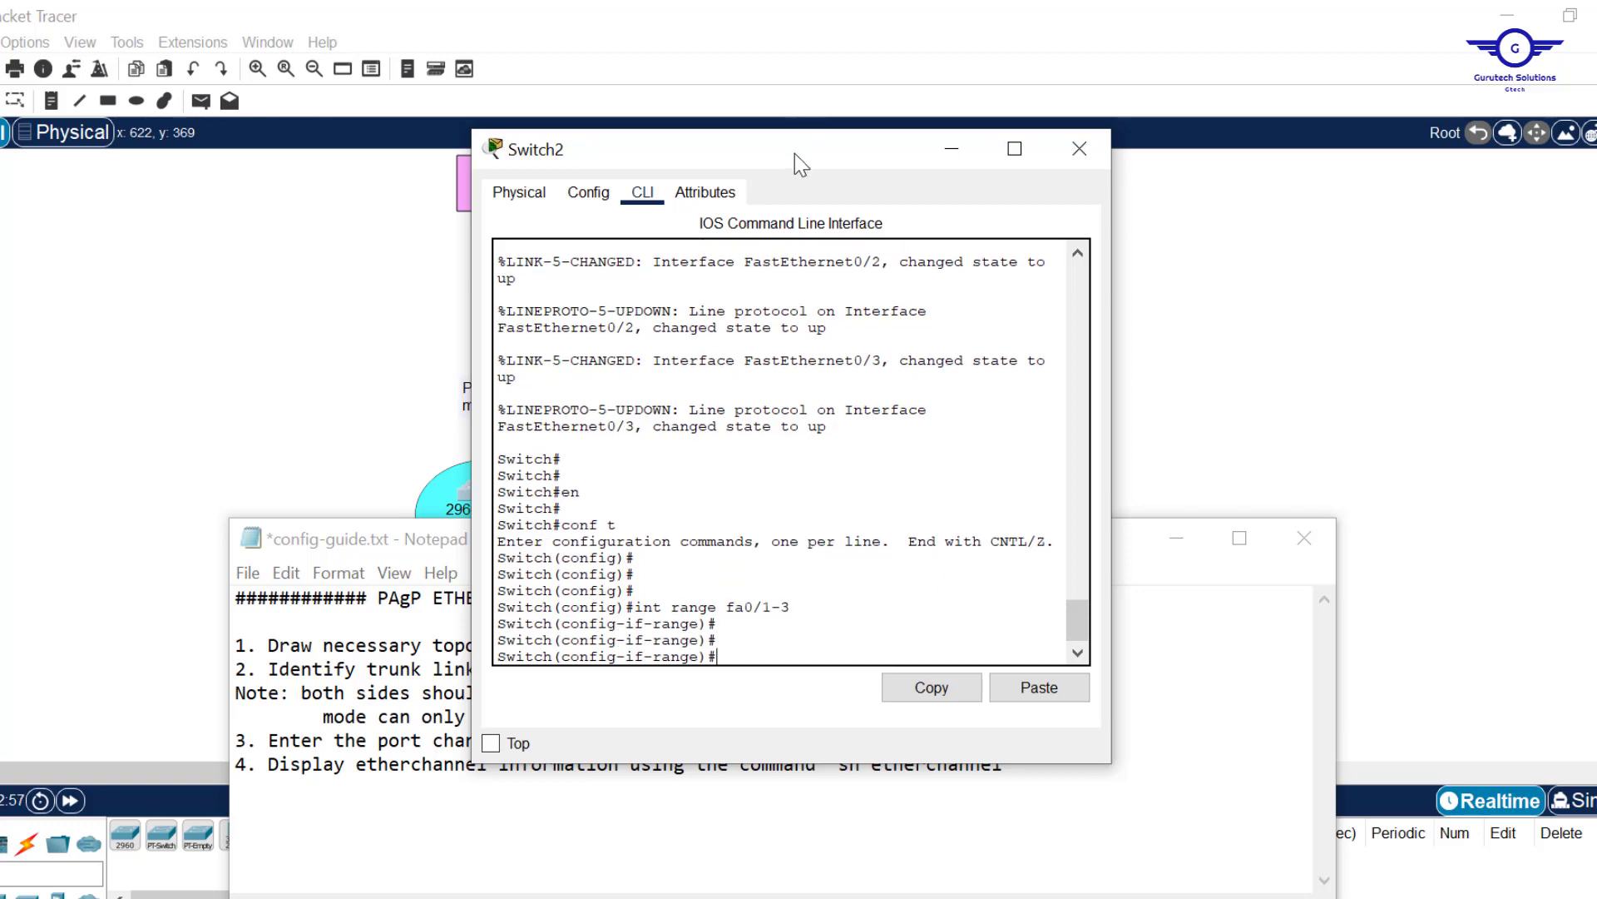
Check the channel group instructions in the notes and the group labels in the topology, and return to the Switch2 command line.
{"action": "left_click_drag", "start_coordinate": [795, 153], "coordinate": [767, 46]}
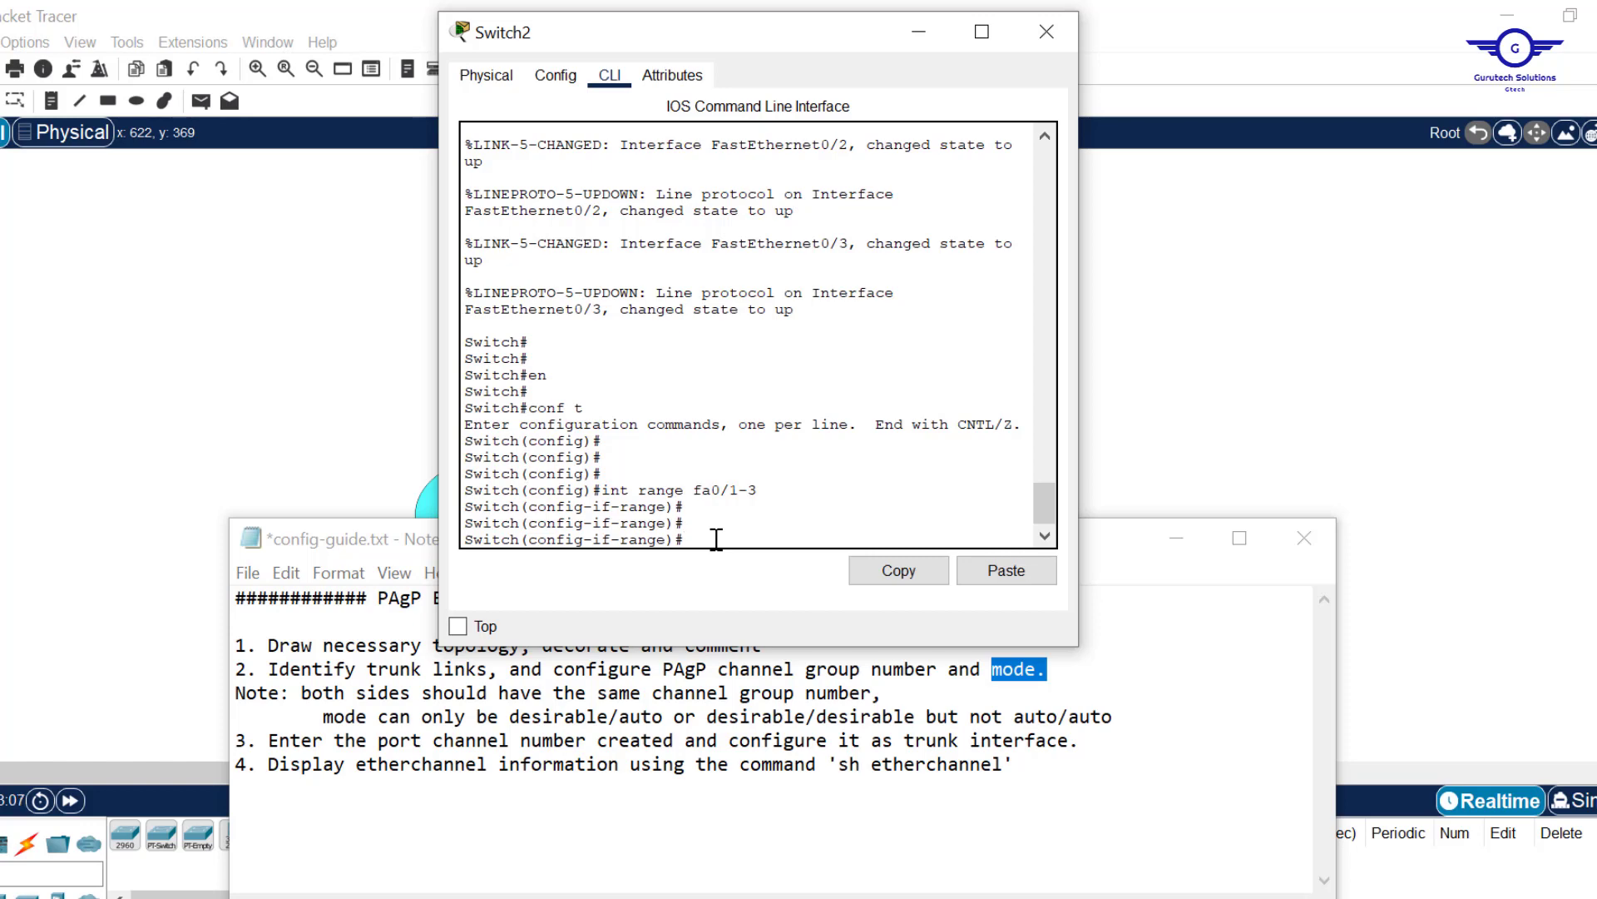
{"action": "left_click_drag", "start_coordinate": [777, 34], "coordinate": [715, 480]}
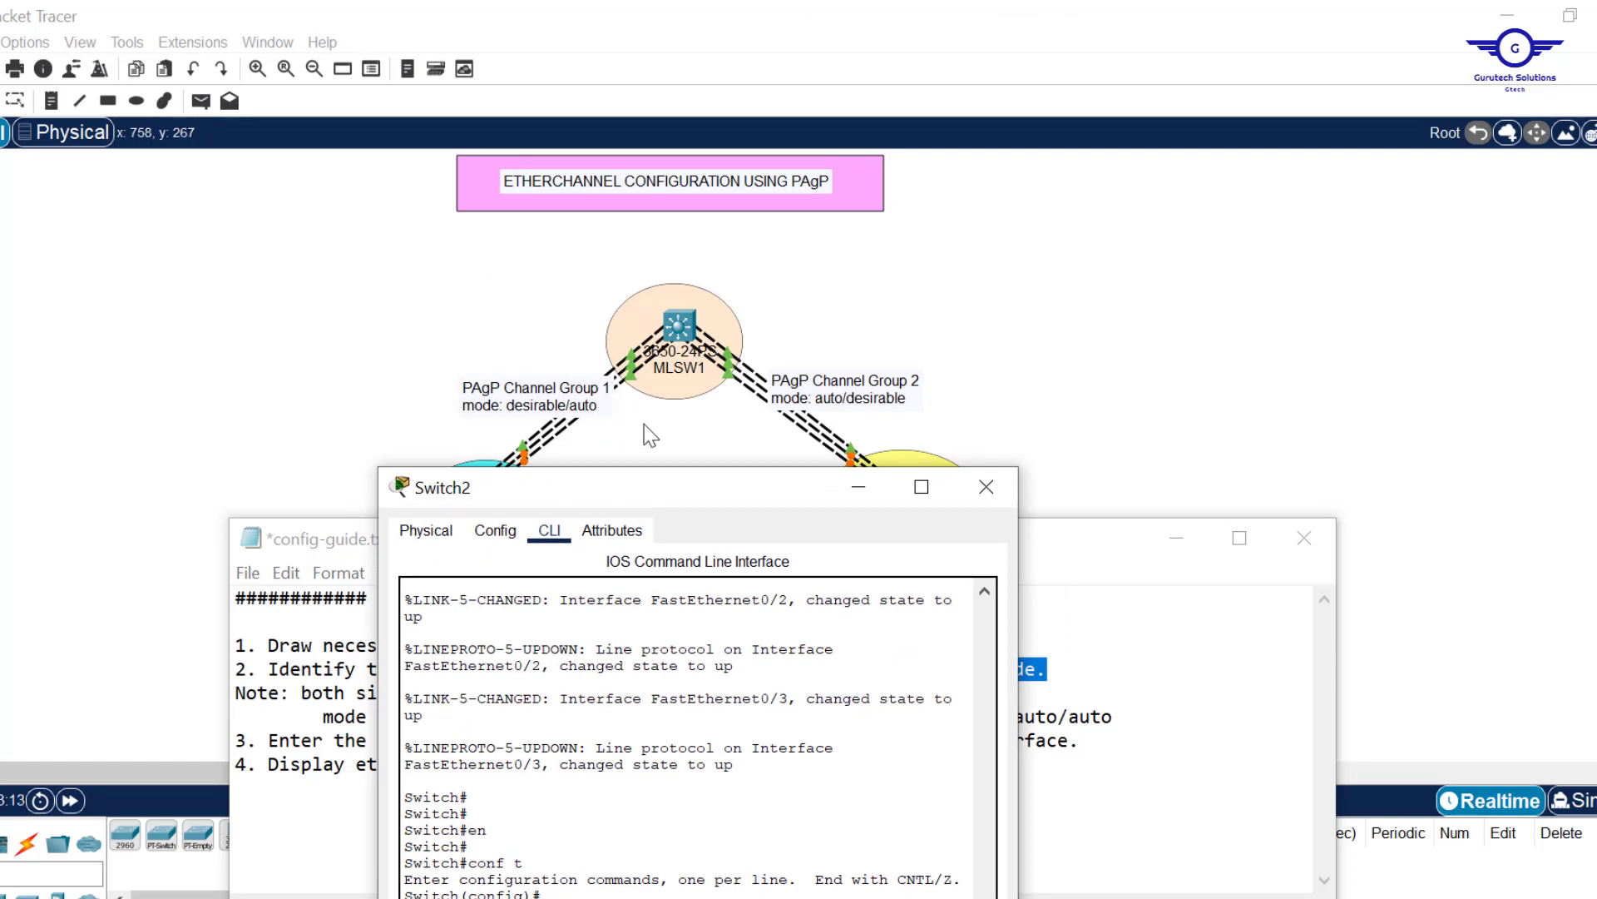
{"action": "left_click", "coordinate": [1050, 206]}
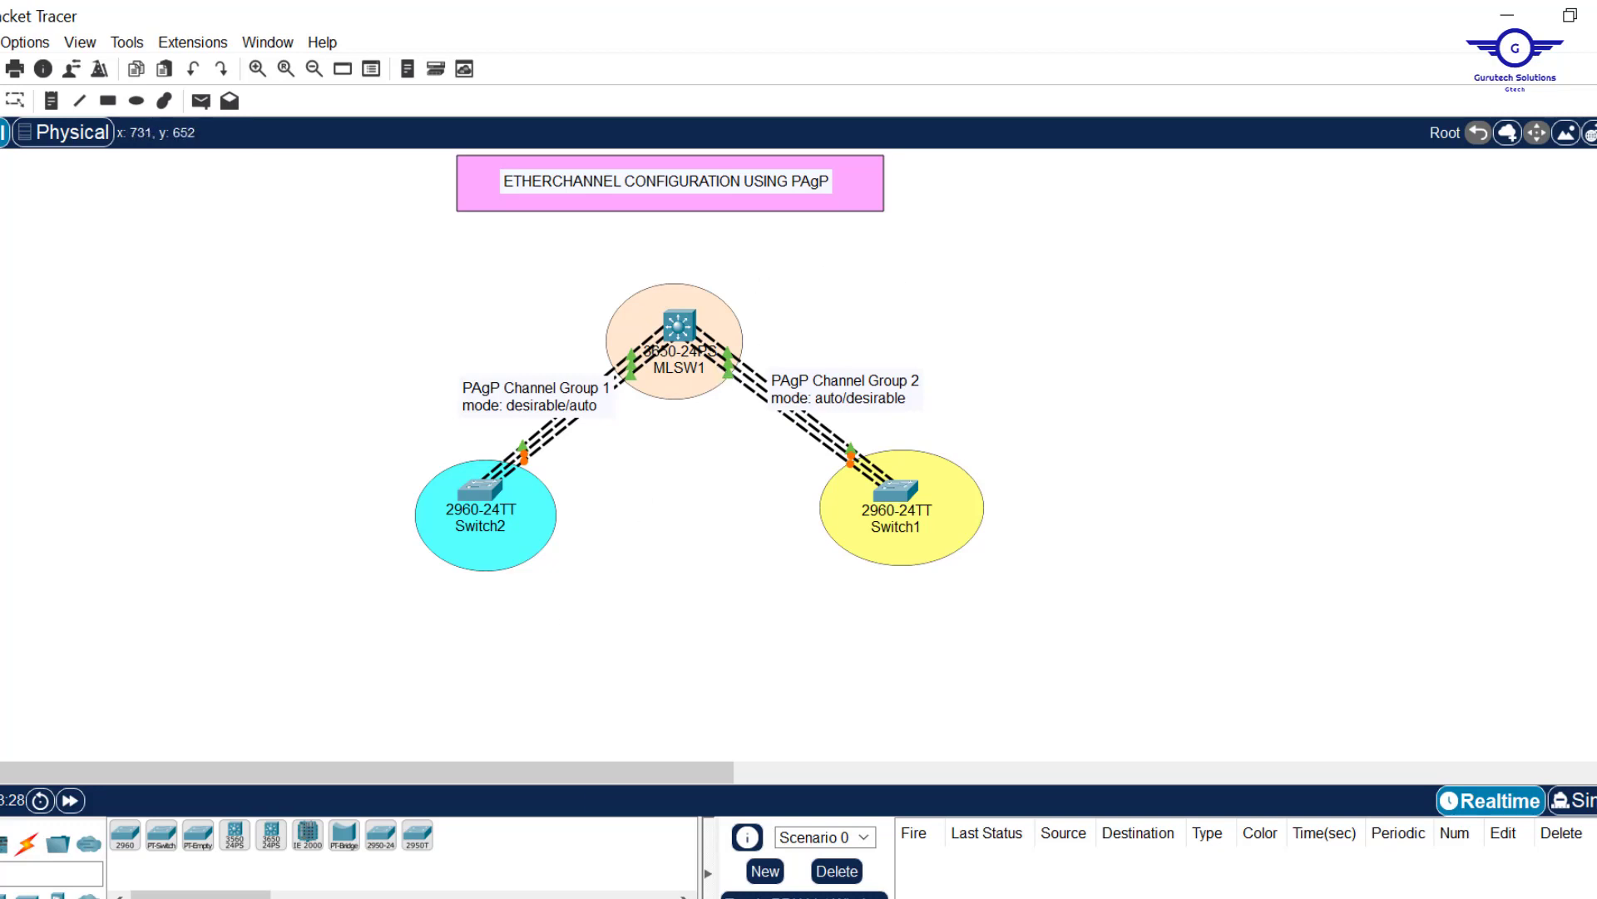
{"action": "key", "text": "alt+Tab"}
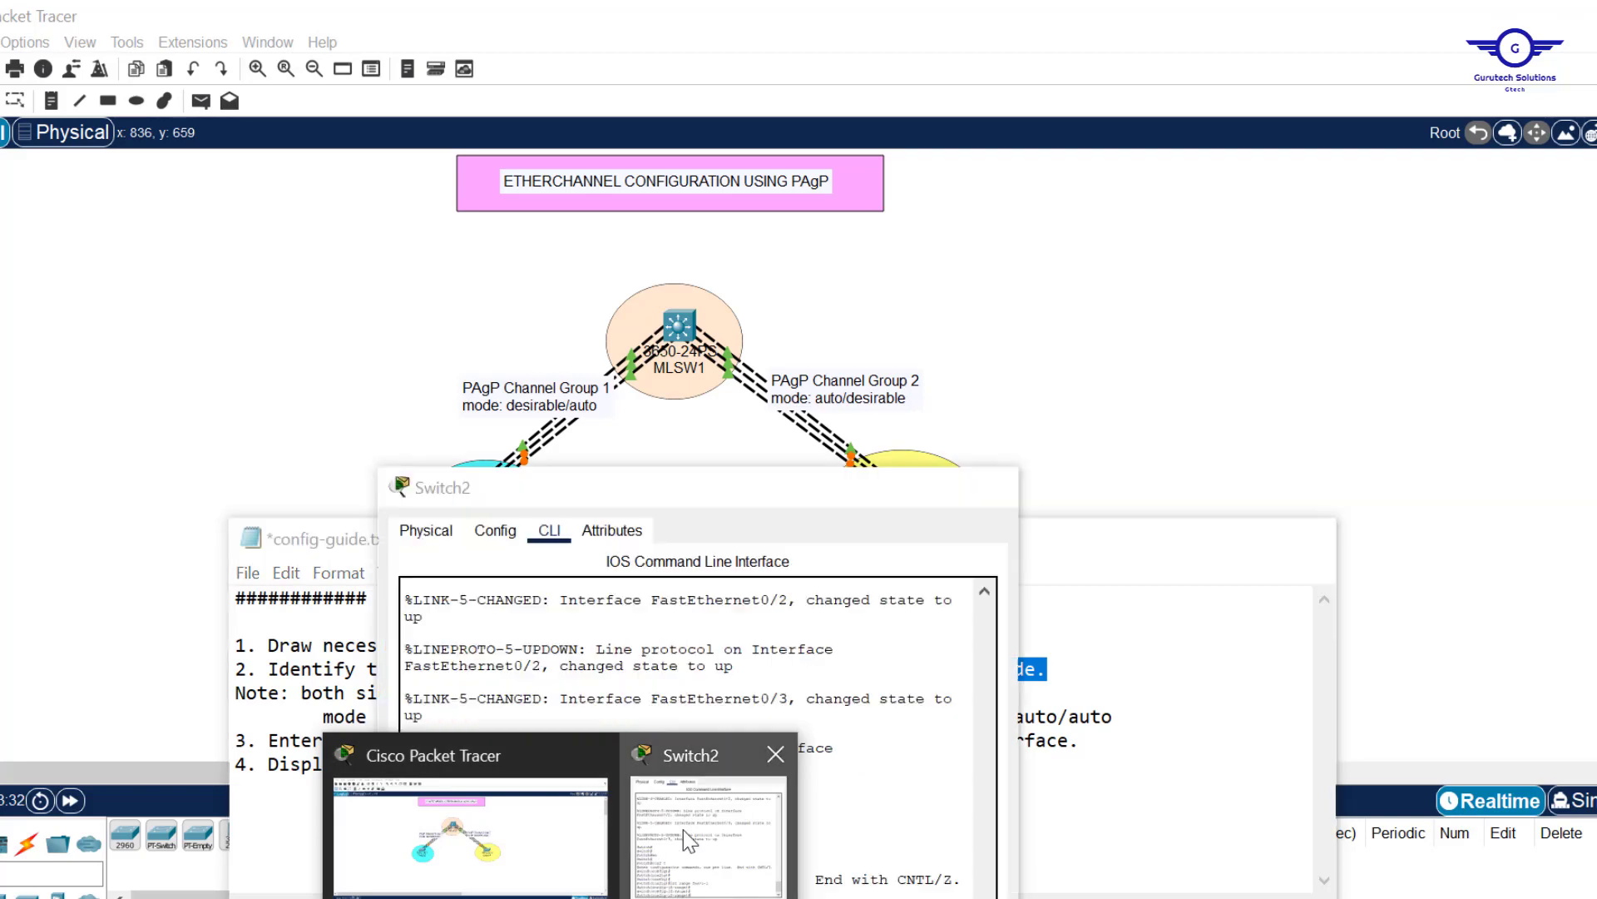
{"action": "left_click", "coordinate": [683, 830]}
{"action": "left_click_drag", "start_coordinate": [744, 491], "coordinate": [765, 173]}
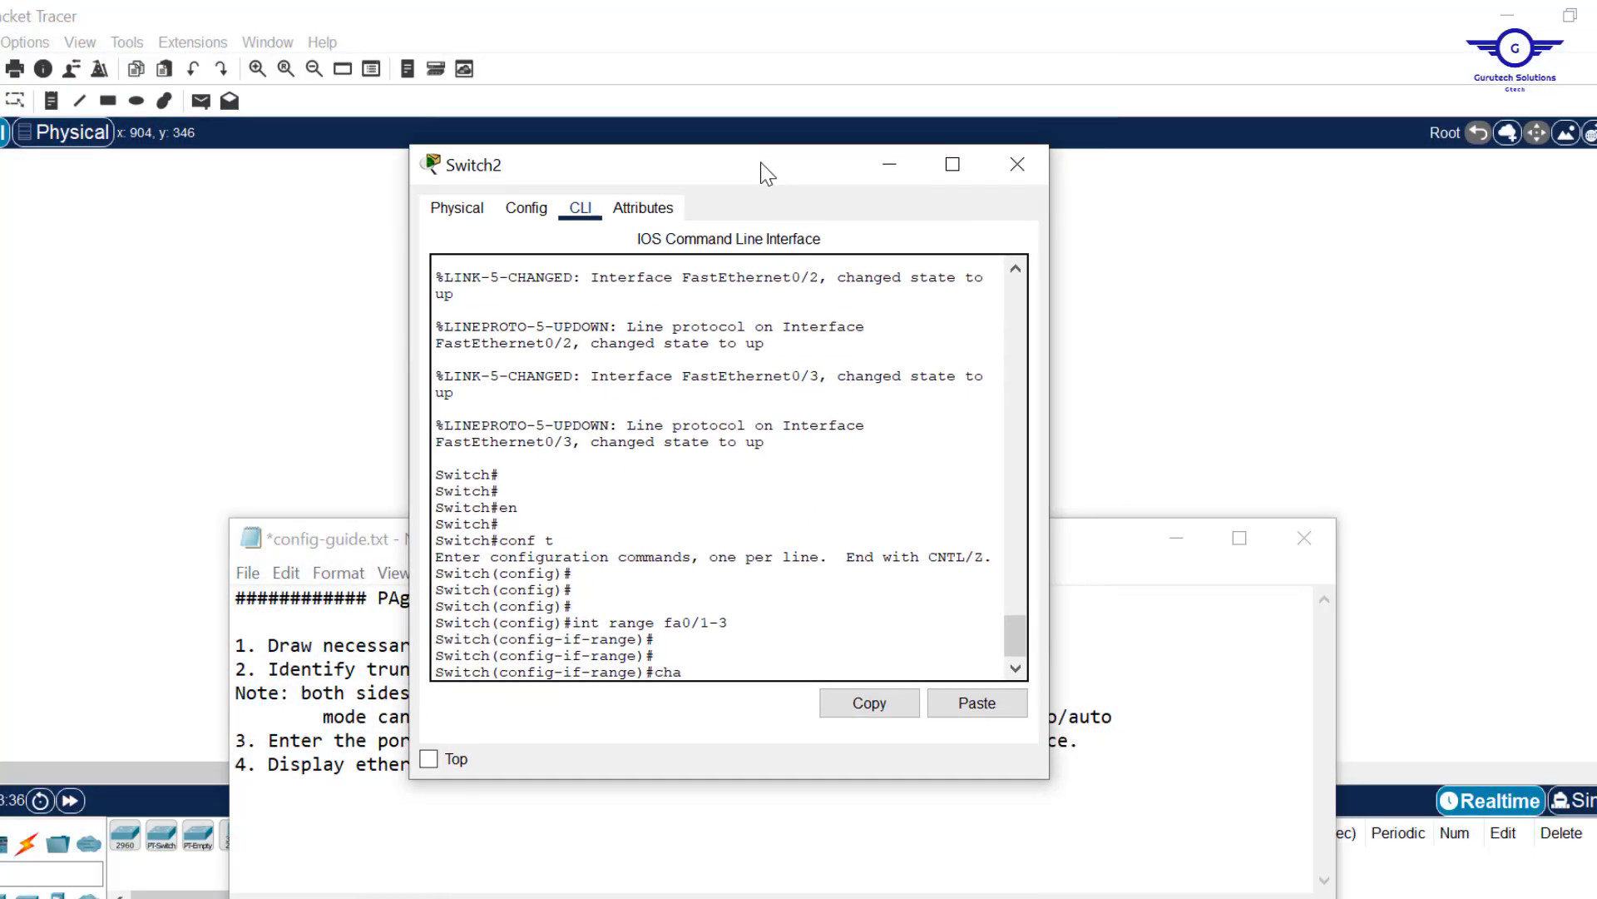
Assign Switch2's interface range to channel group 1 in desirable mode, checking the mode against the notes and the topology label.
{"action": "type", "text": "channel-gr"}
{"action": "key", "text": "Tab"}
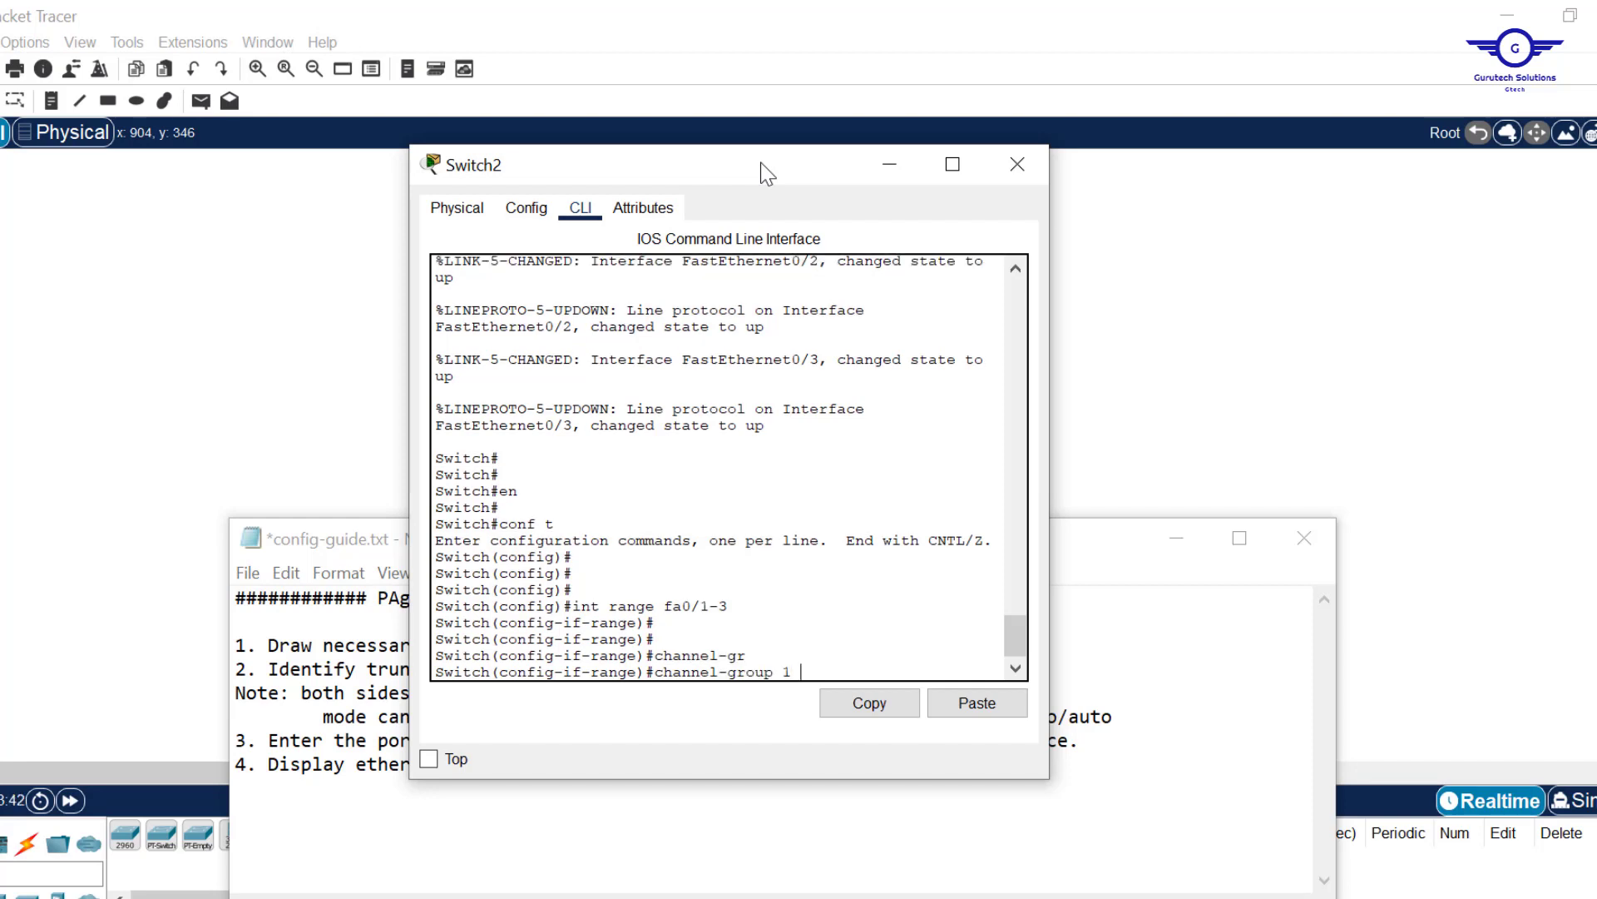
{"action": "type", "text": "1 mode"}
{"action": "left_click_drag", "start_coordinate": [722, 154], "coordinate": [732, 37]}
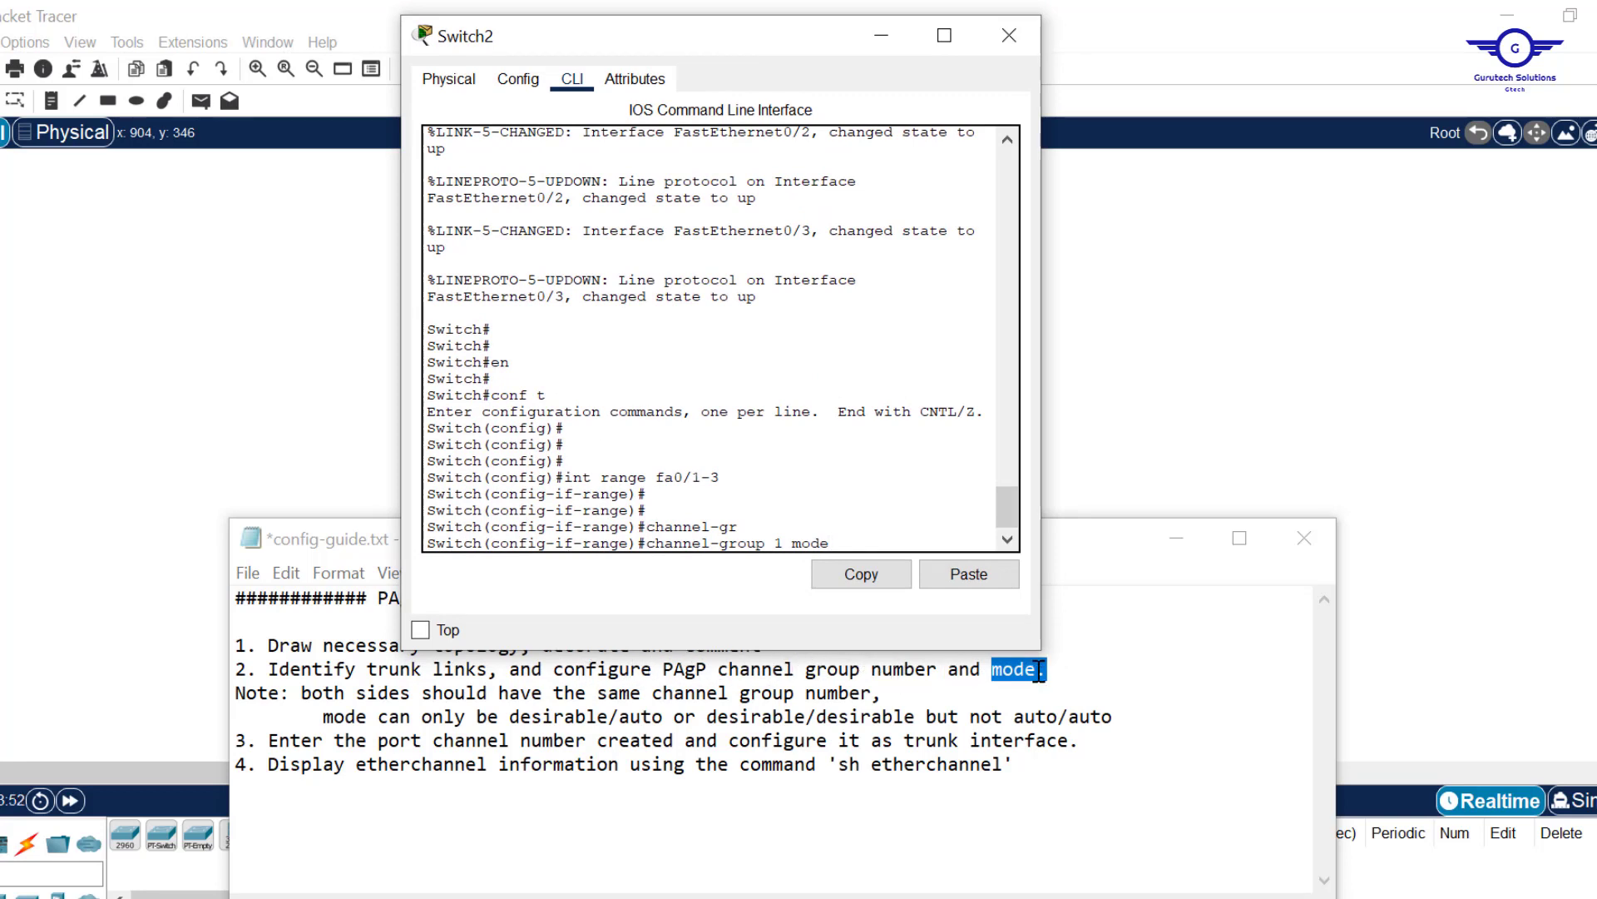
{"action": "left_click_drag", "start_coordinate": [749, 56], "coordinate": [1189, 349]}
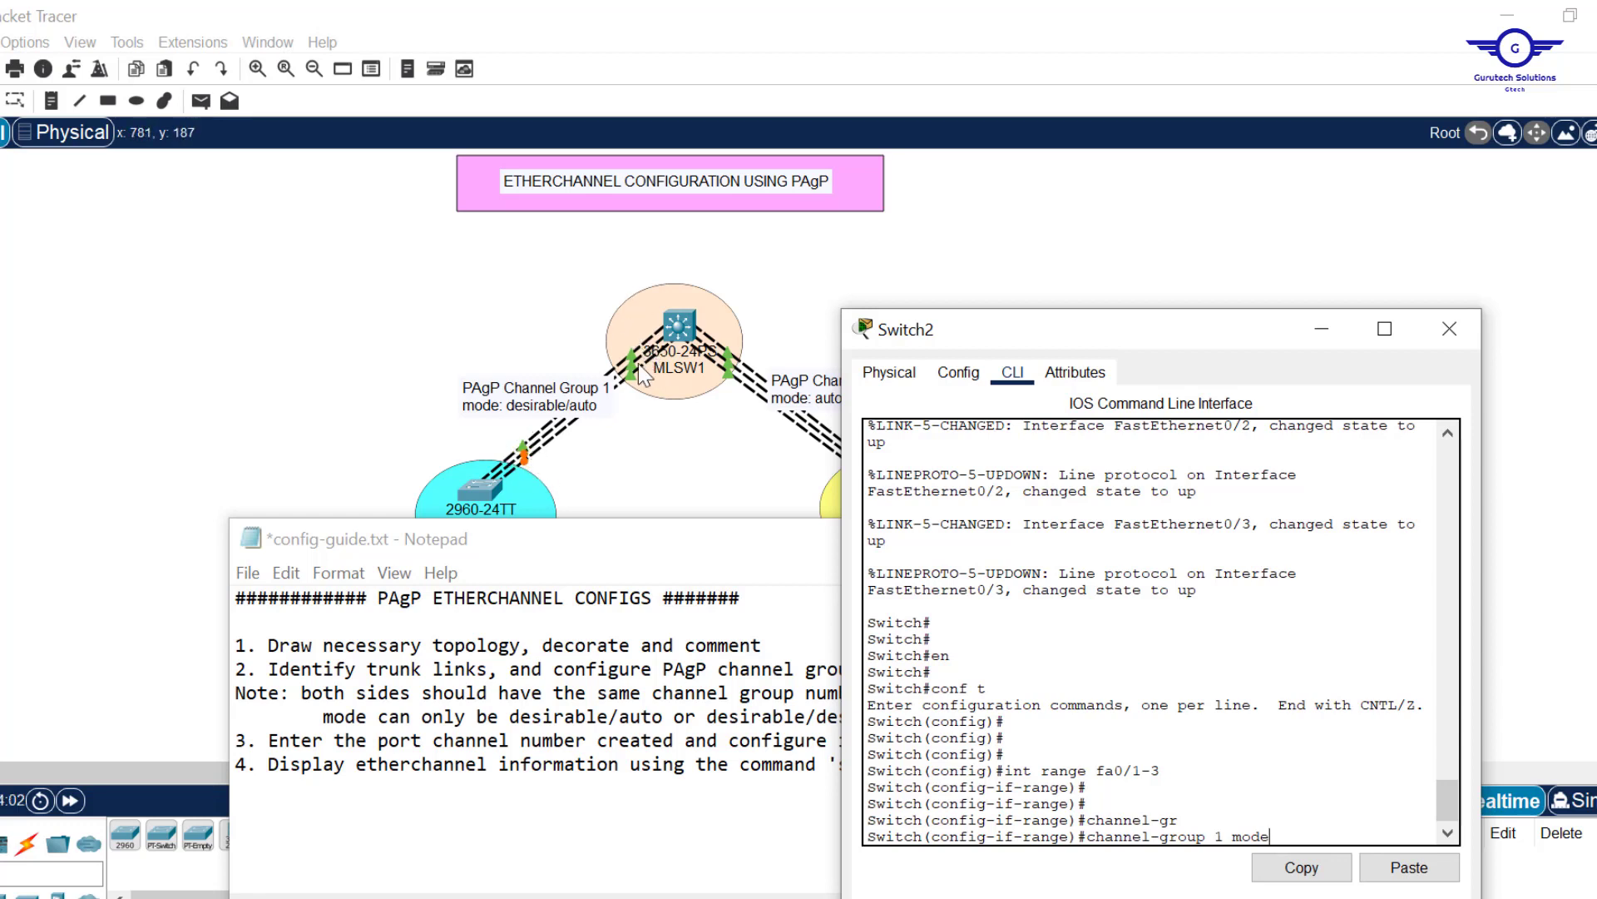
{"action": "left_click_drag", "start_coordinate": [1120, 328], "coordinate": [822, 171]}
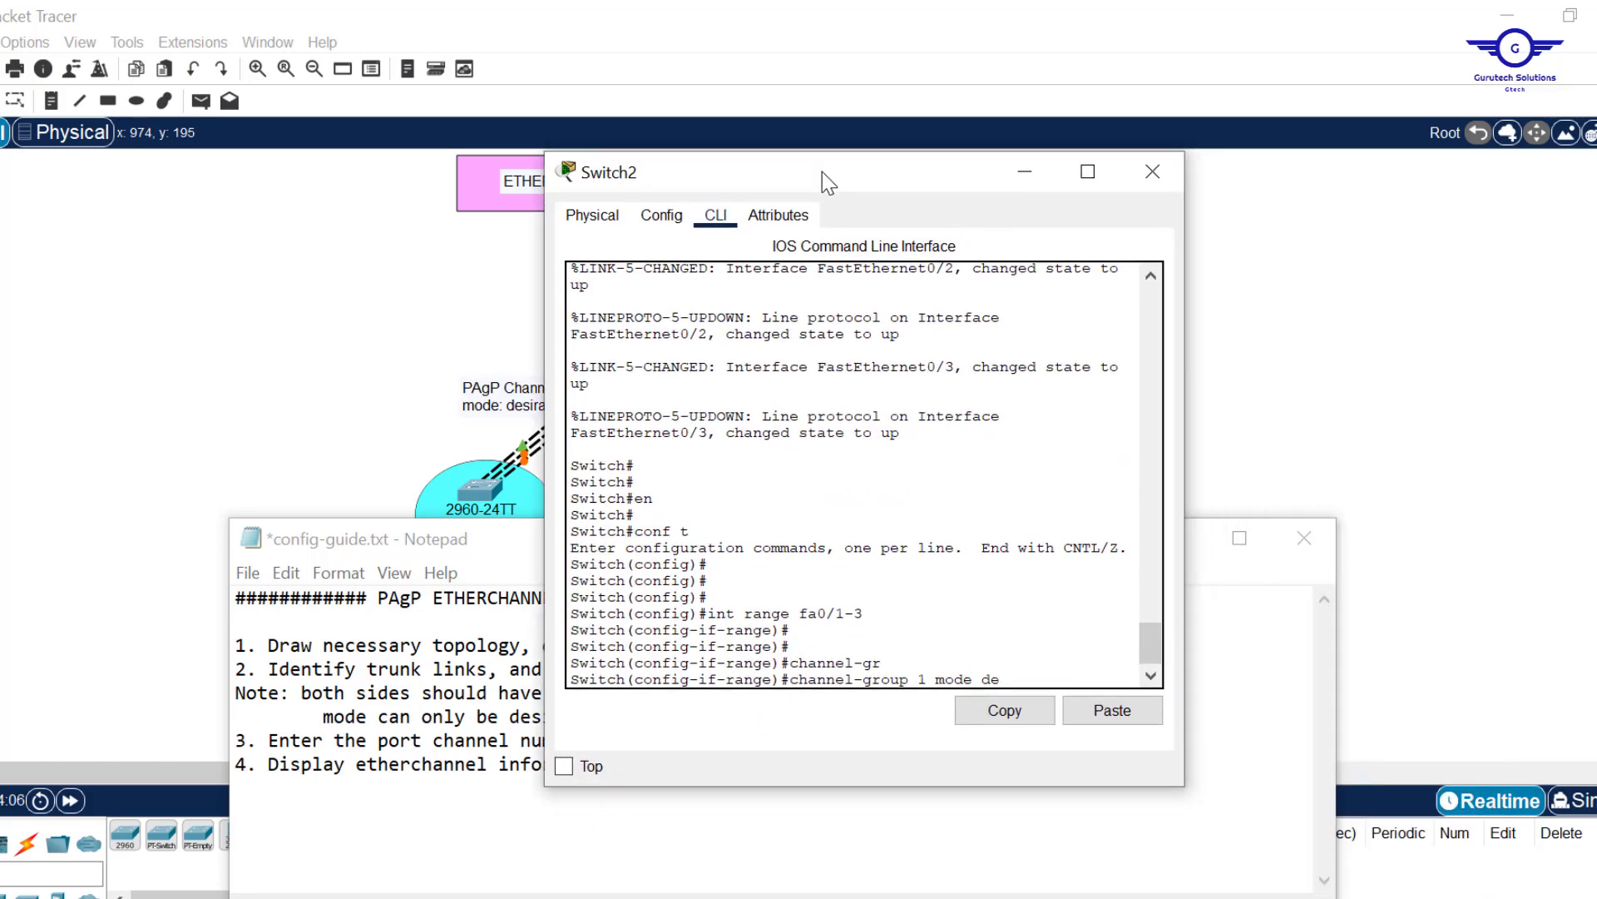
{"action": "type", "text": "si"}
{"action": "key", "text": "Tab"}
{"action": "key", "text": "Return"}
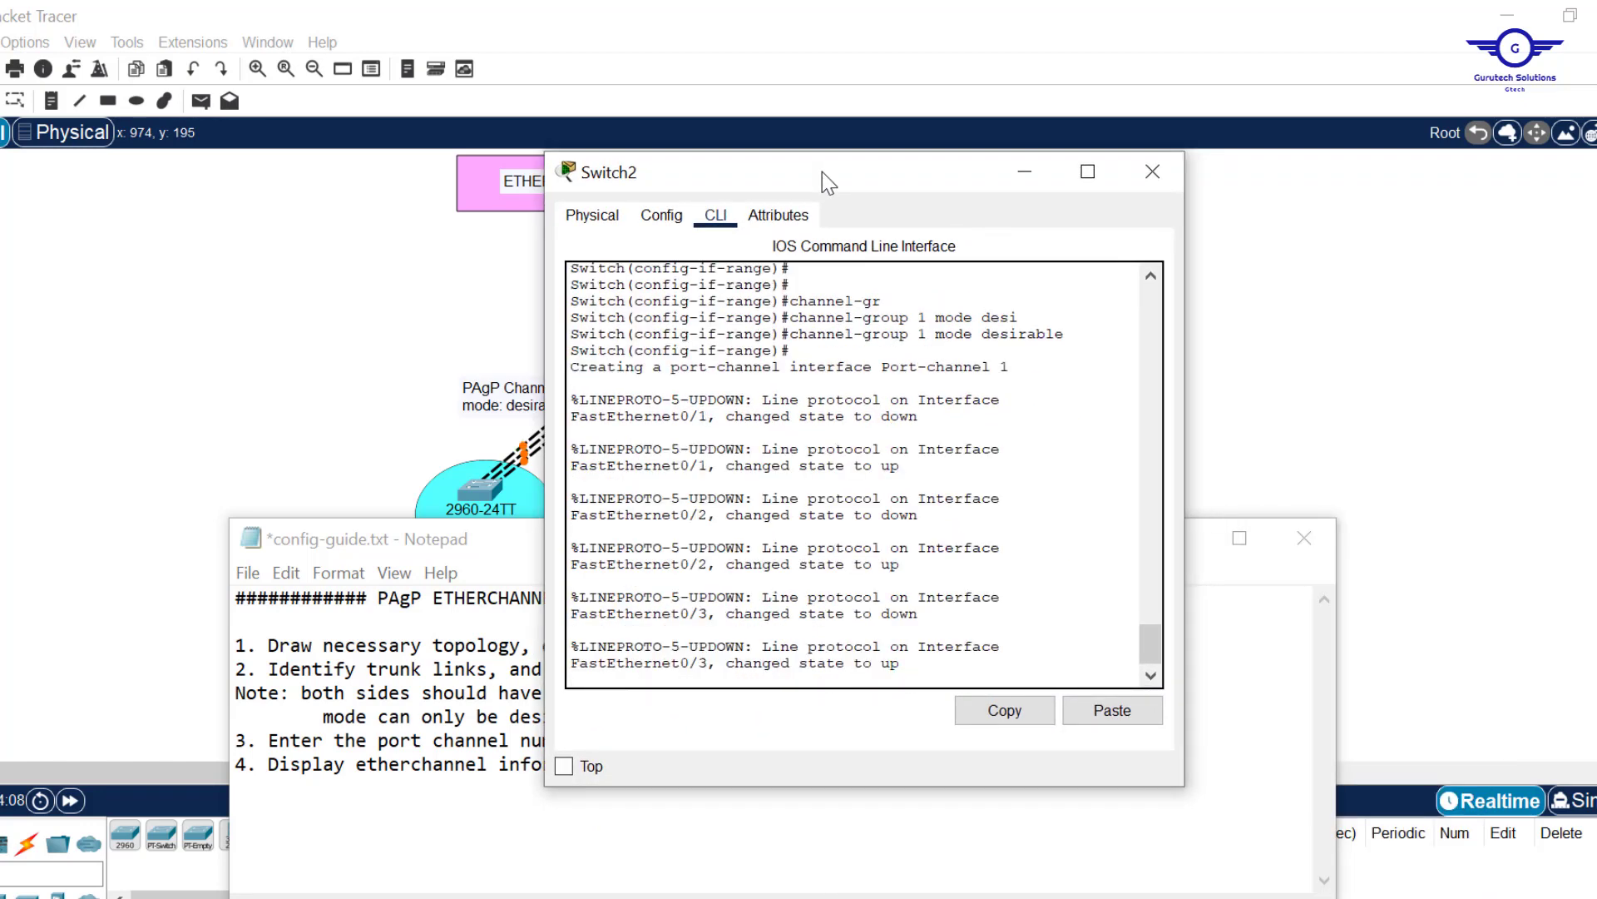
{"action": "key", "text": "Return"}
{"action": "key", "text": "Return"}
{"action": "key", "text": "Return"}
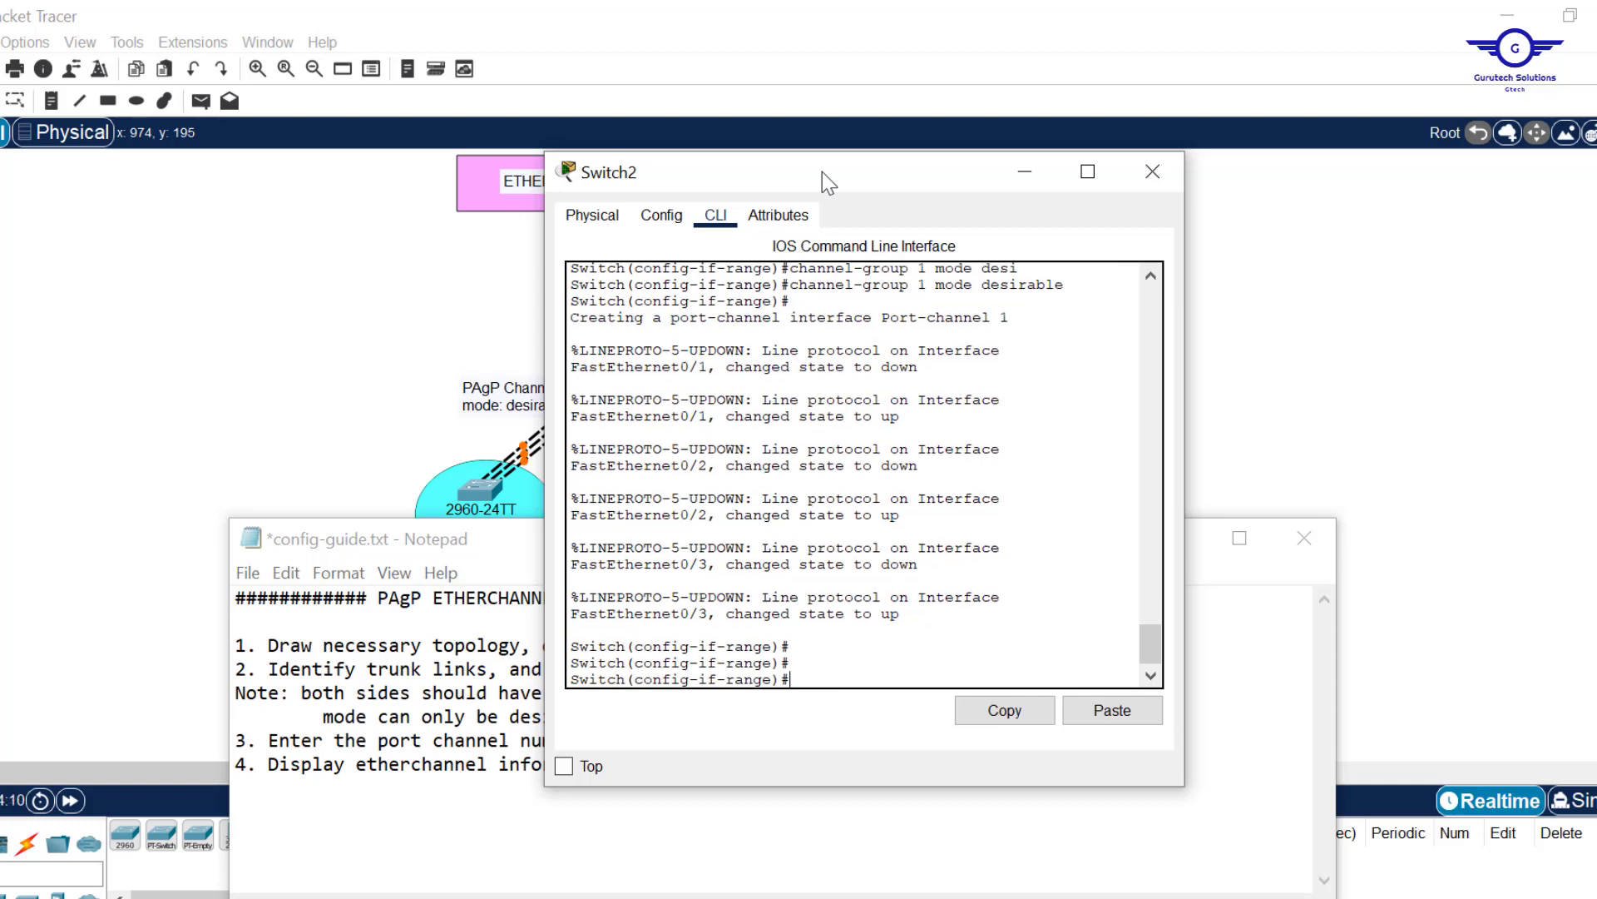
Exit interface range configuration on Switch2 to global configuration mode, and bring up the notes about the port channel trunk.
{"action": "type", "text": "exit"}
{"action": "key", "text": "Return"}
{"action": "key", "text": "Return"}
{"action": "key", "text": "Return"}
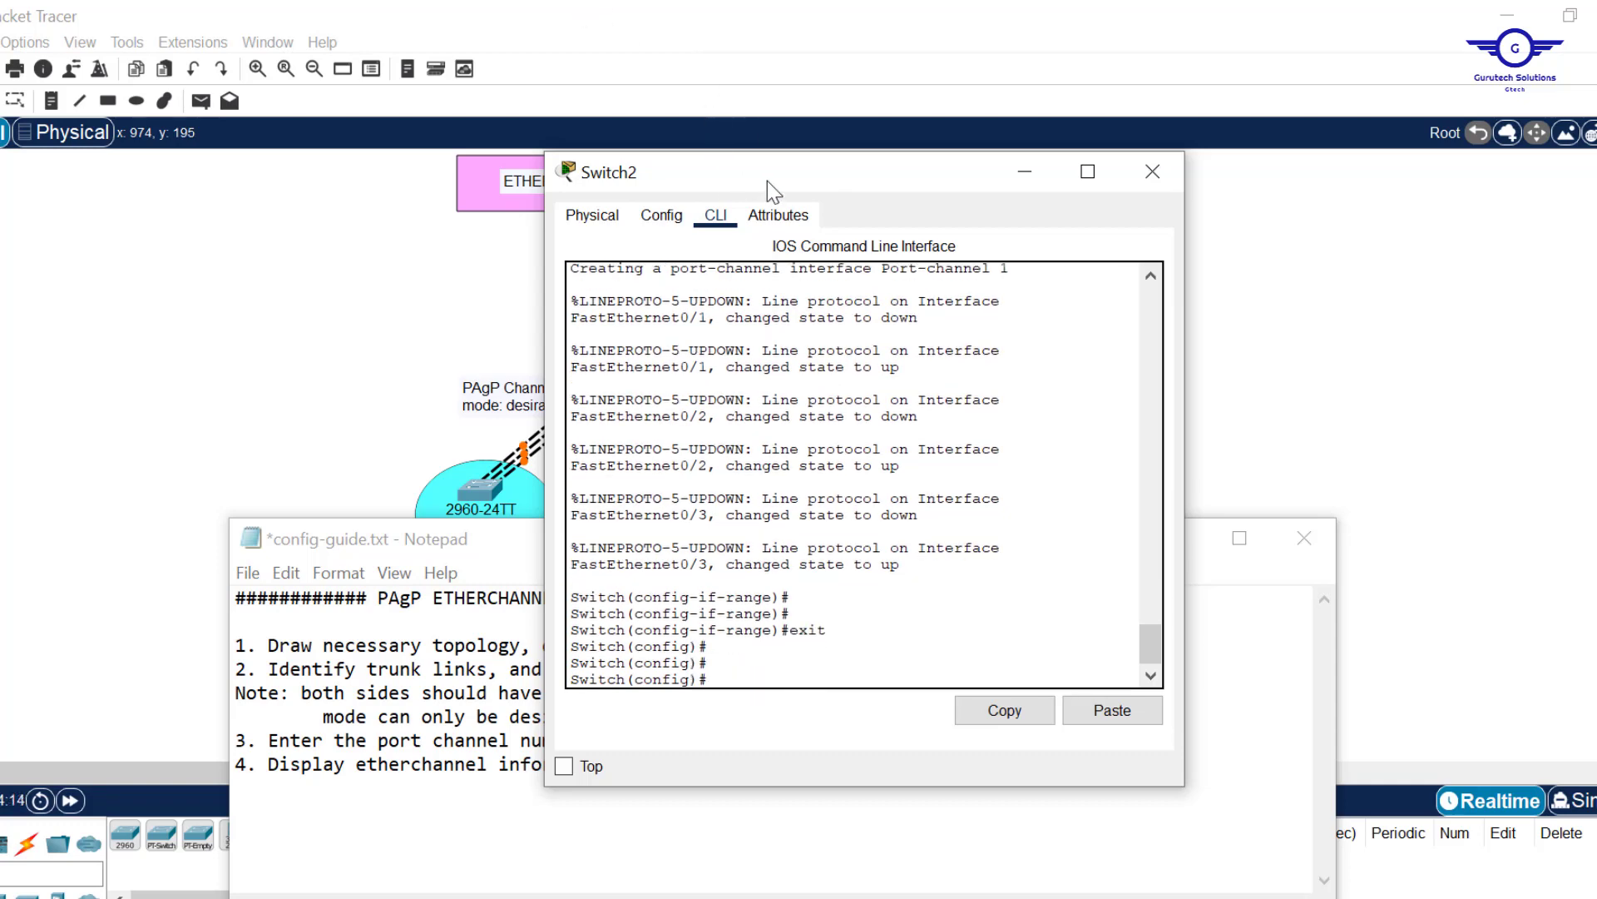
{"action": "left_click_drag", "start_coordinate": [767, 181], "coordinate": [1038, 210]}
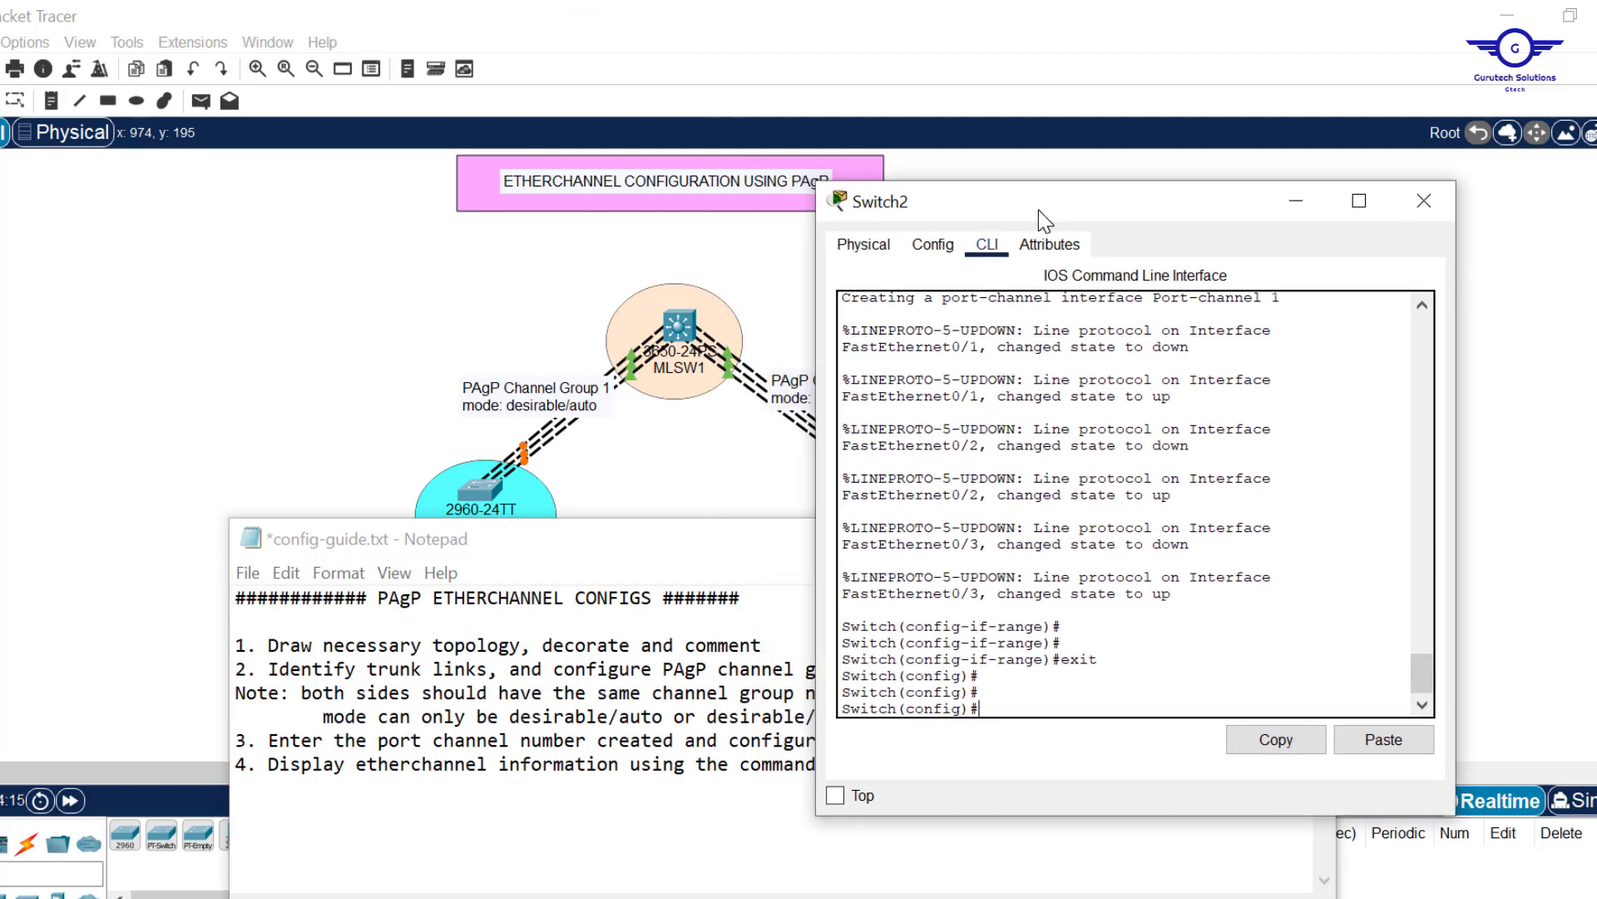
{"action": "left_click", "coordinate": [387, 748]}
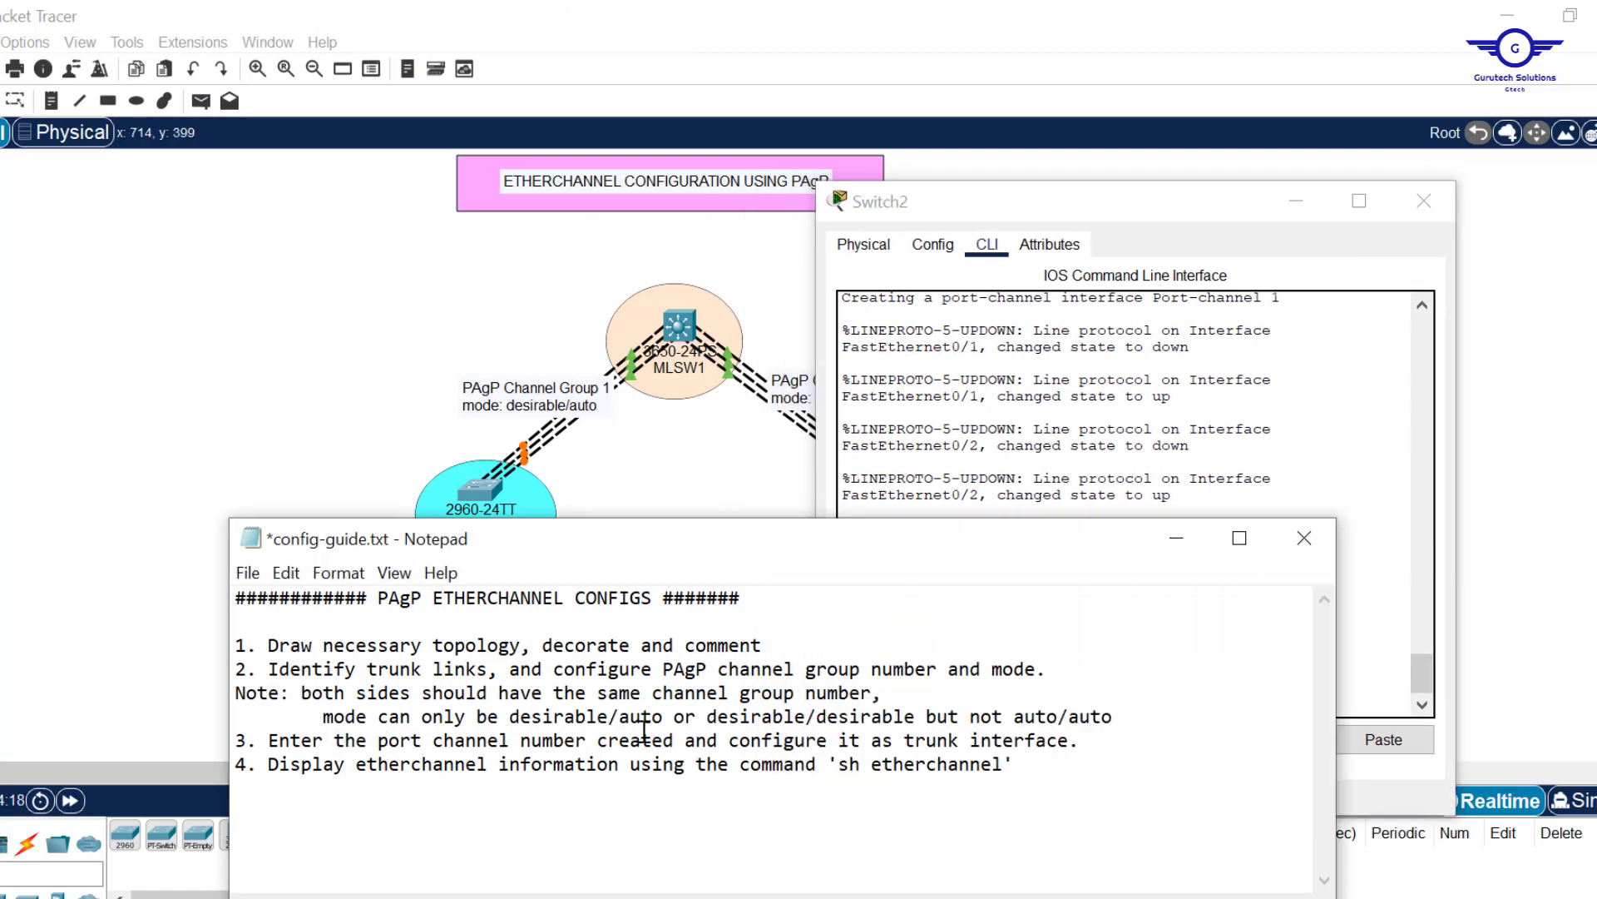
Review the port channel created on Switch2 in the command output, and enter interface configuration for port-channel 1.
{"action": "left_click", "coordinate": [1023, 460]}
{"action": "left_click_drag", "start_coordinate": [1420, 667], "coordinate": [1420, 638]}
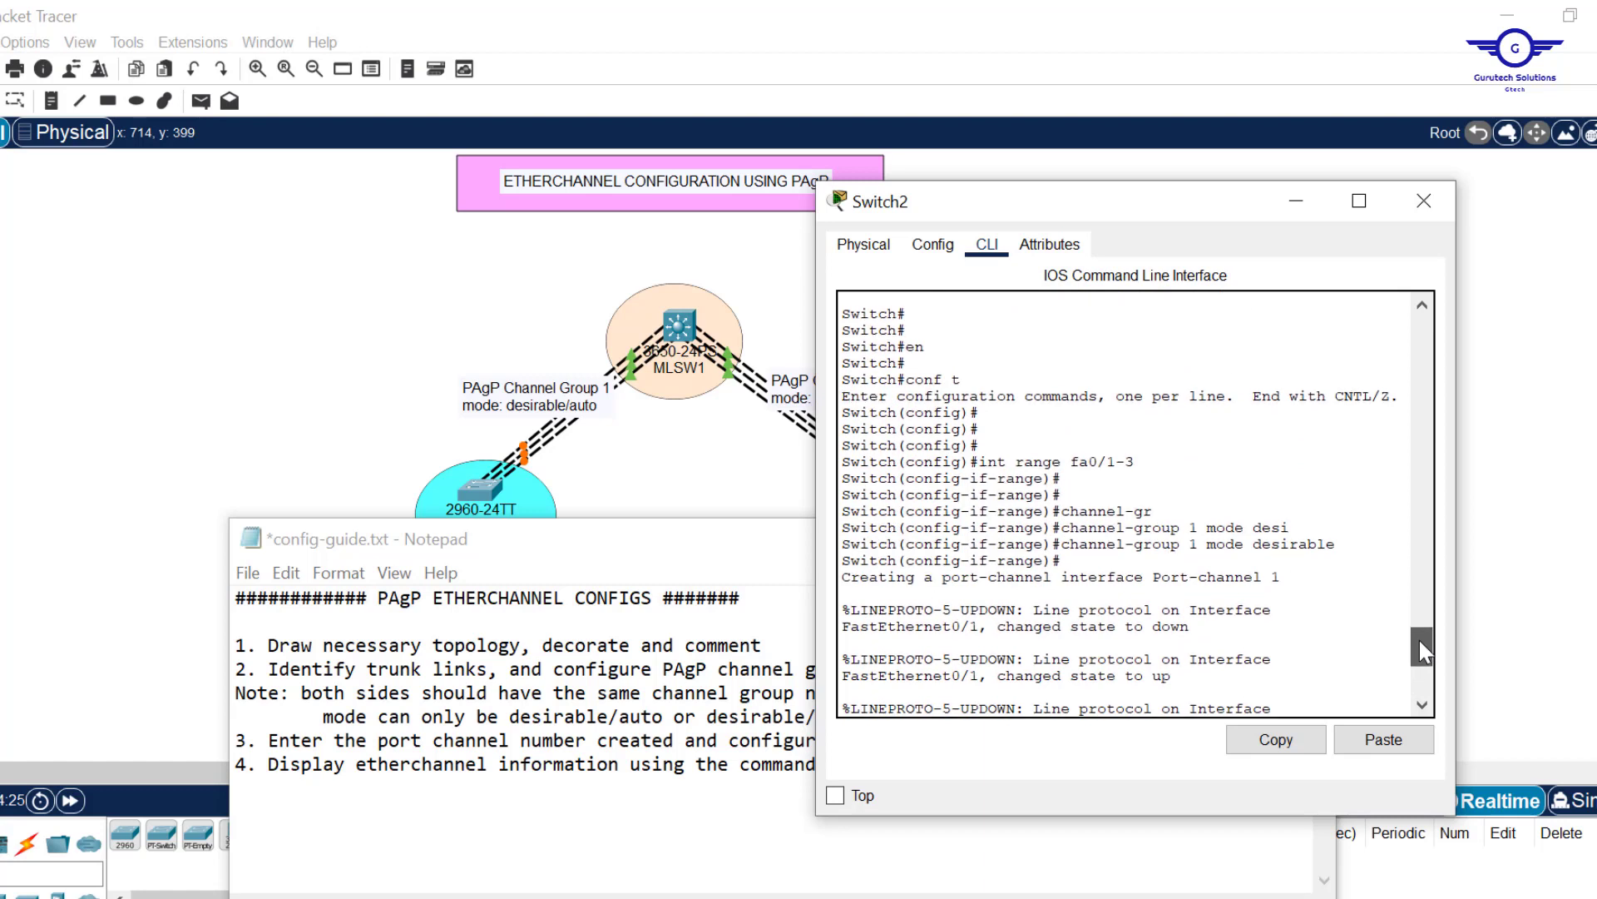
{"action": "double_click", "coordinate": [1201, 547]}
{"action": "left_click_drag", "start_coordinate": [1419, 649], "coordinate": [1439, 677]}
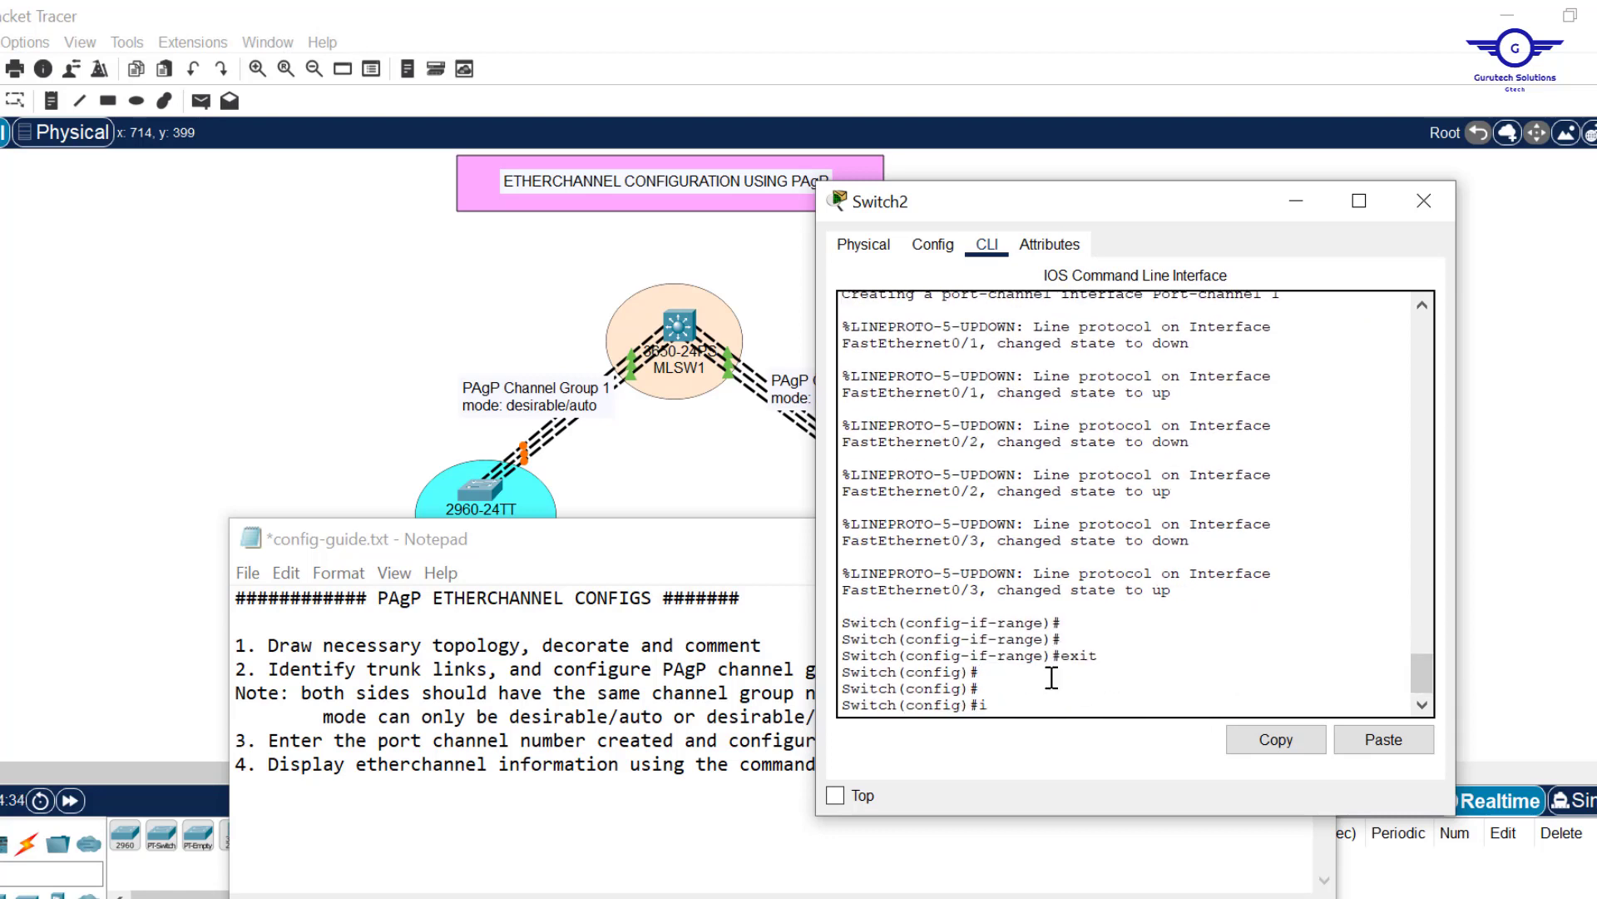
{"action": "type", "text": "int port-ch"}
{"action": "key", "text": "Tab"}
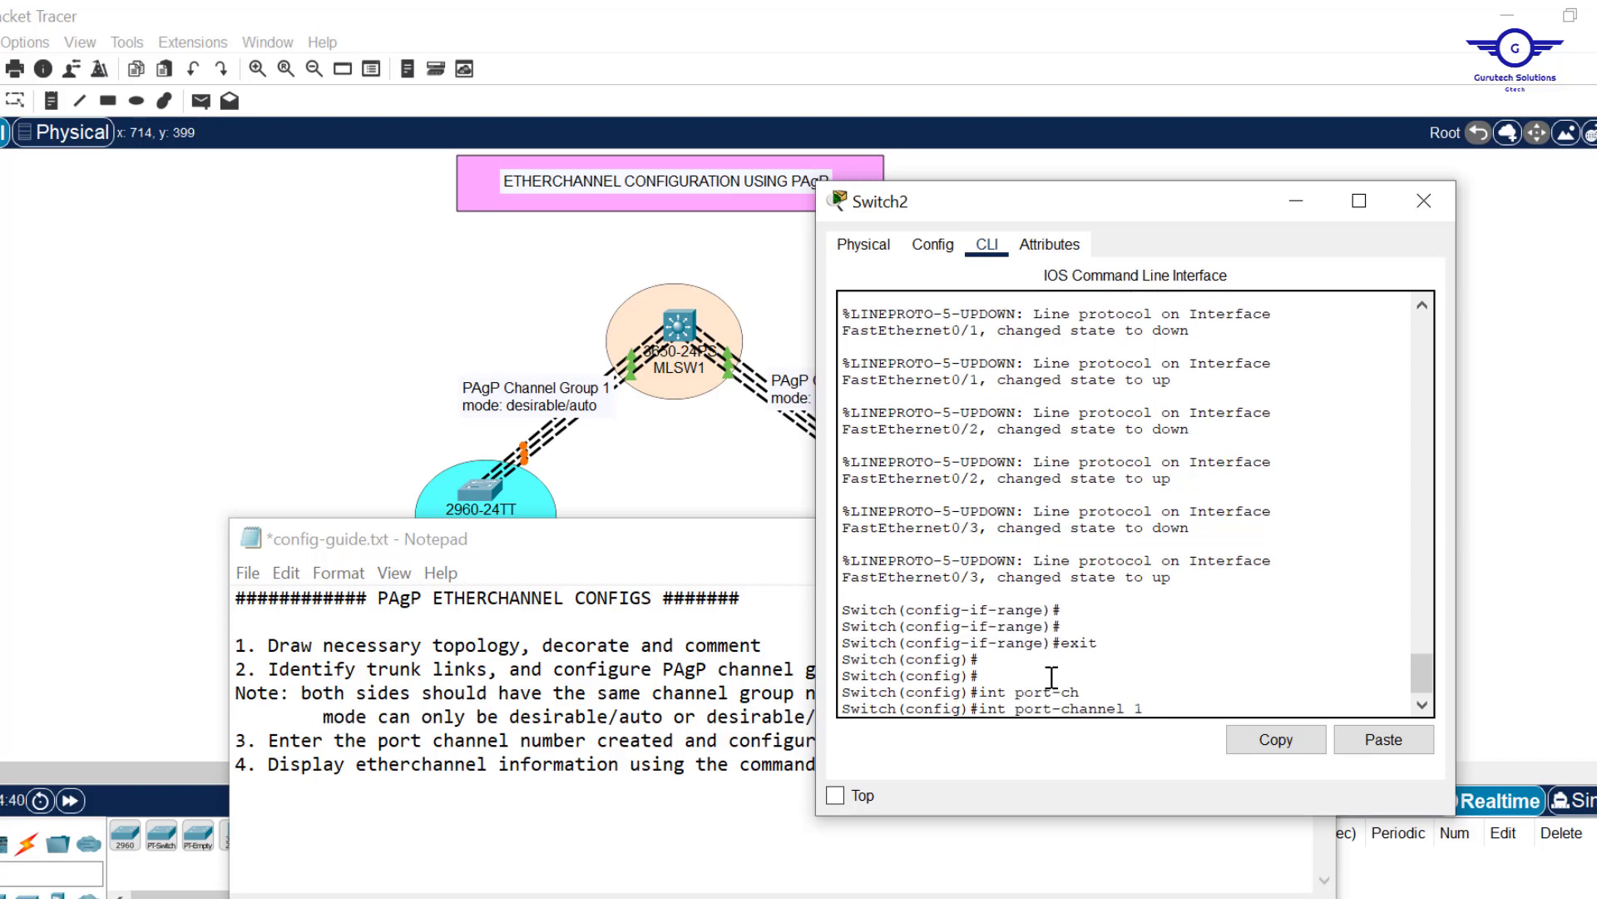
{"action": "key", "text": "Return"}
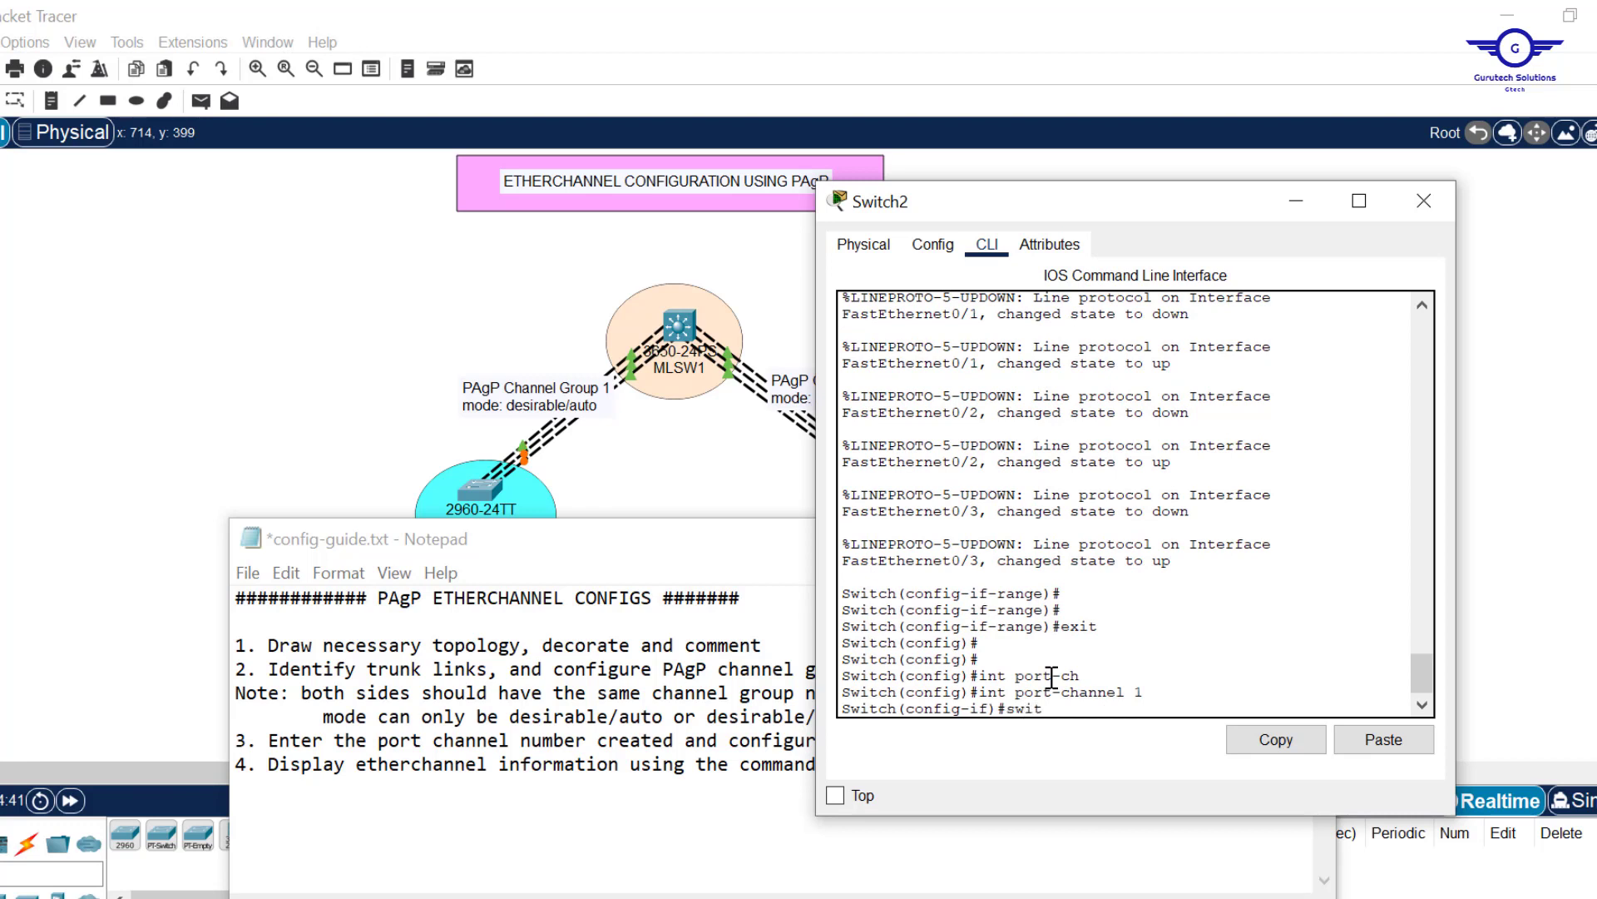
Set Switch2's port-channel 1 interface to switchport mode trunk.
{"action": "type", "text": "swit"}
{"action": "key", "text": "Tab"}
{"action": "type", "text": "m"}
{"action": "key", "text": "Tab"}
{"action": "type", "text": "t"}
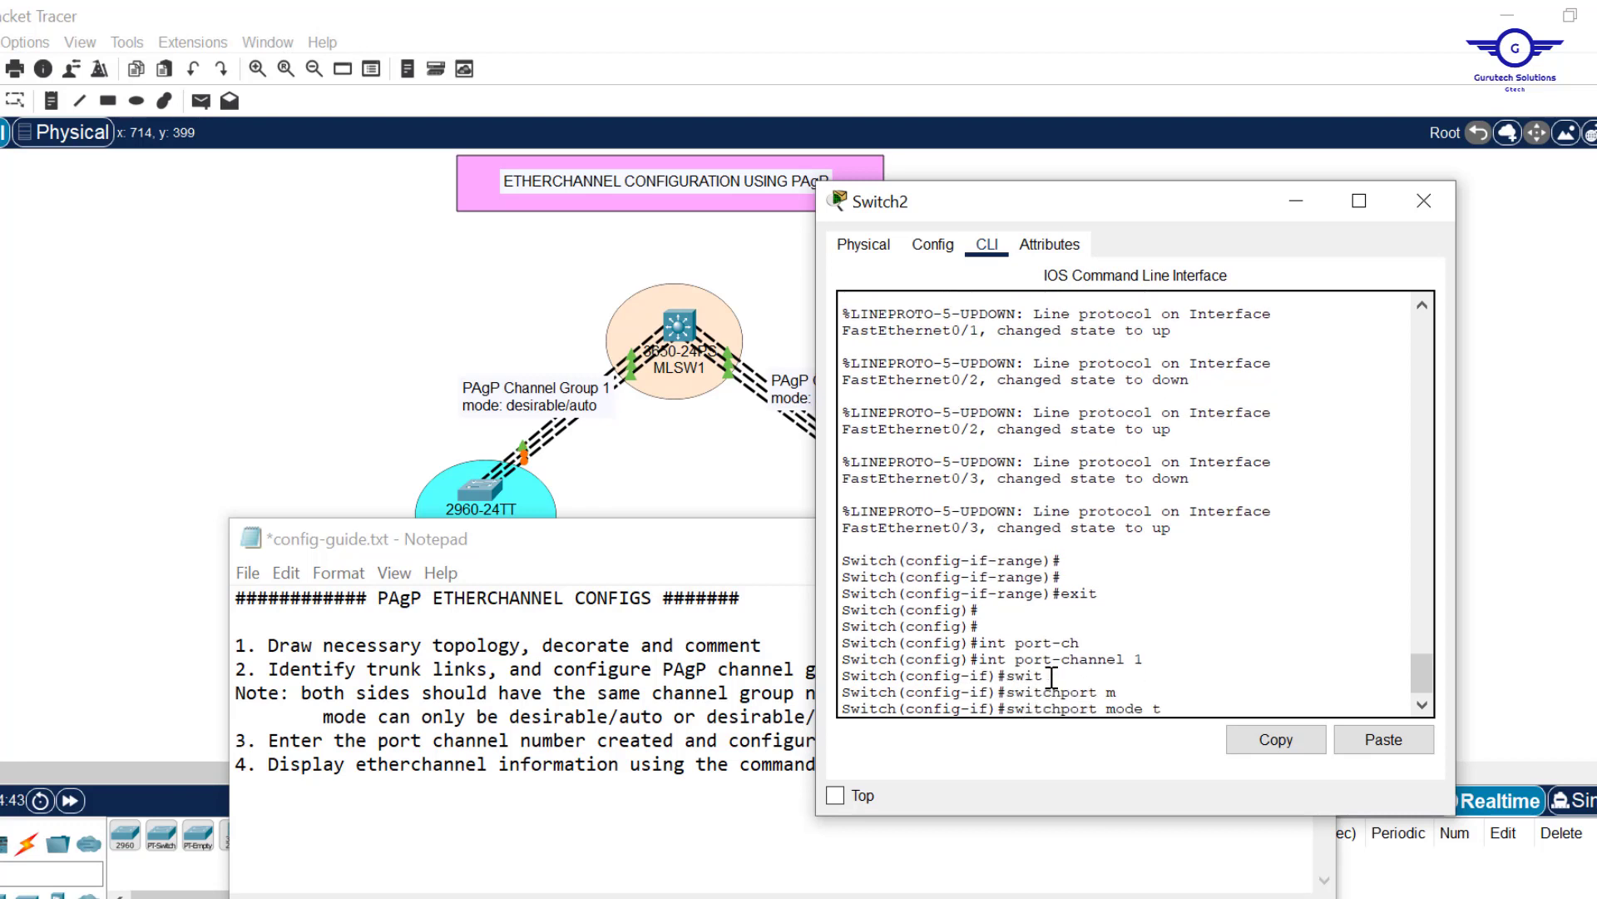
{"action": "type", "text": "r"}
{"action": "key", "text": "Tab"}
{"action": "key", "text": "Return"}
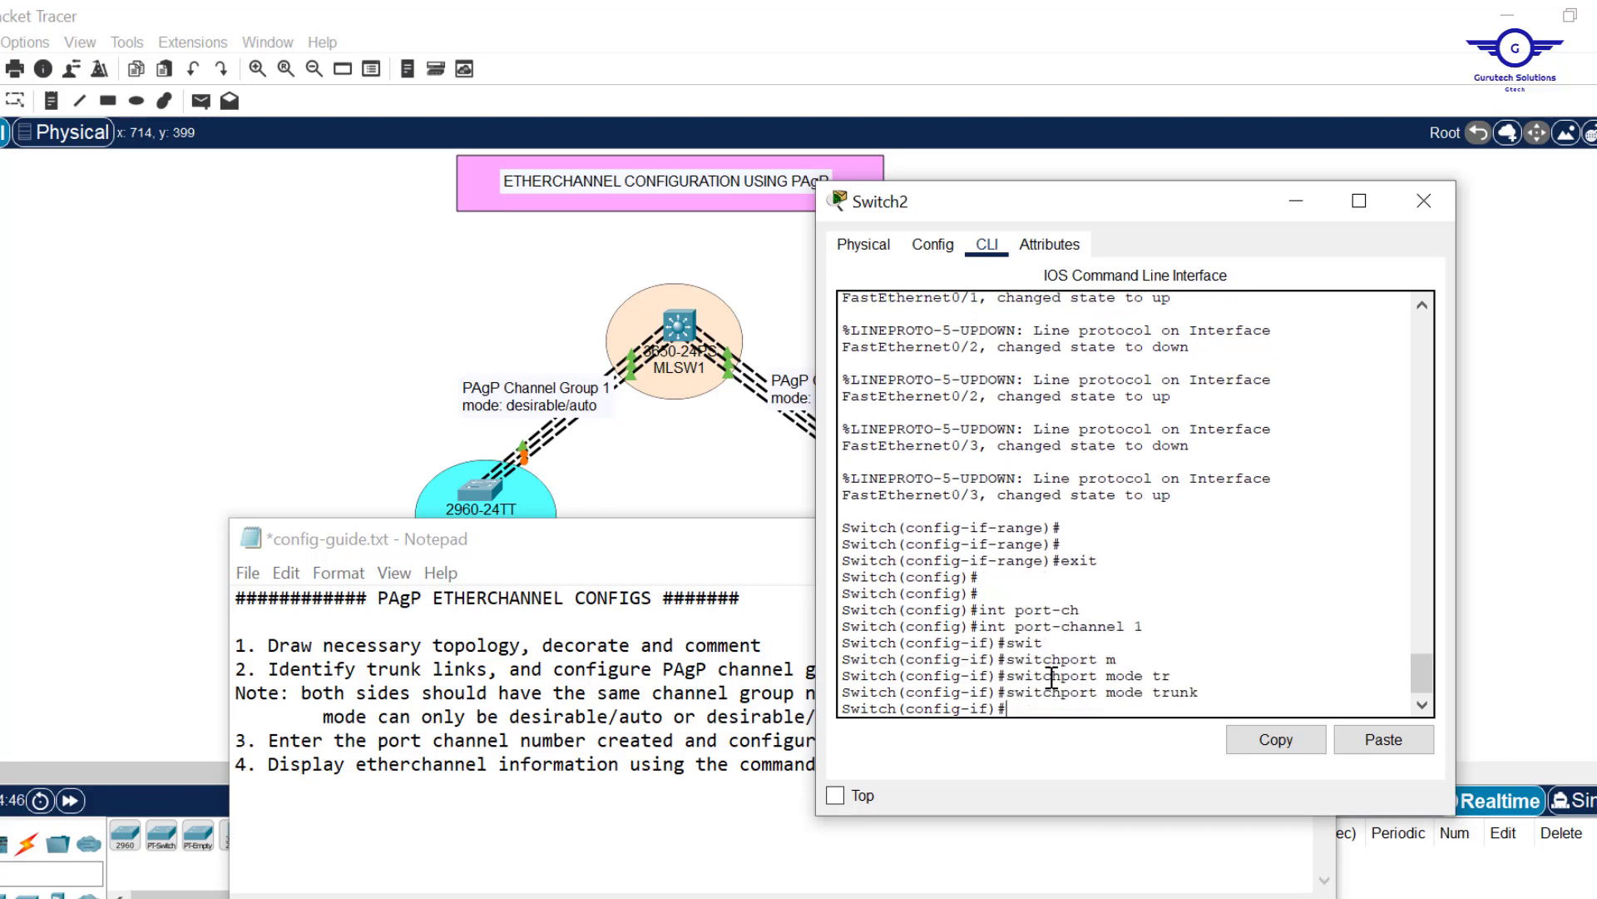
Exit to global configuration mode on Switch2 and save the configuration with do wr.
{"action": "type", "text": "exit"}
{"action": "key", "text": "Return"}
{"action": "key", "text": "Return"}
{"action": "key", "text": "Return"}
{"action": "key", "text": "Return"}
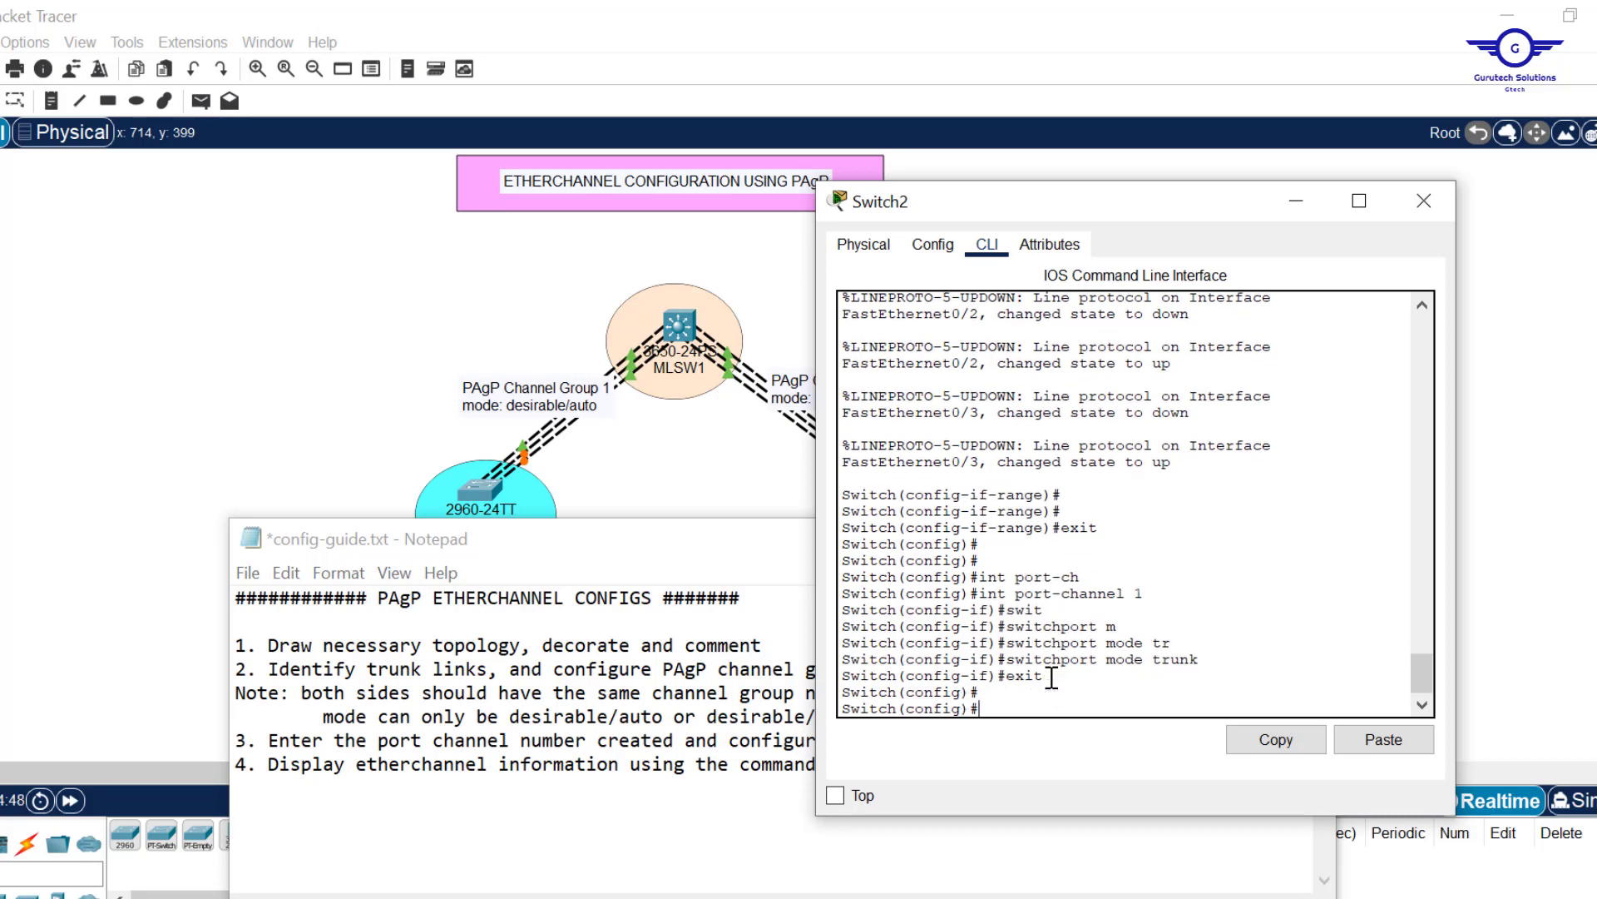
{"action": "type", "text": "do wr"}
{"action": "key", "text": "Return"}
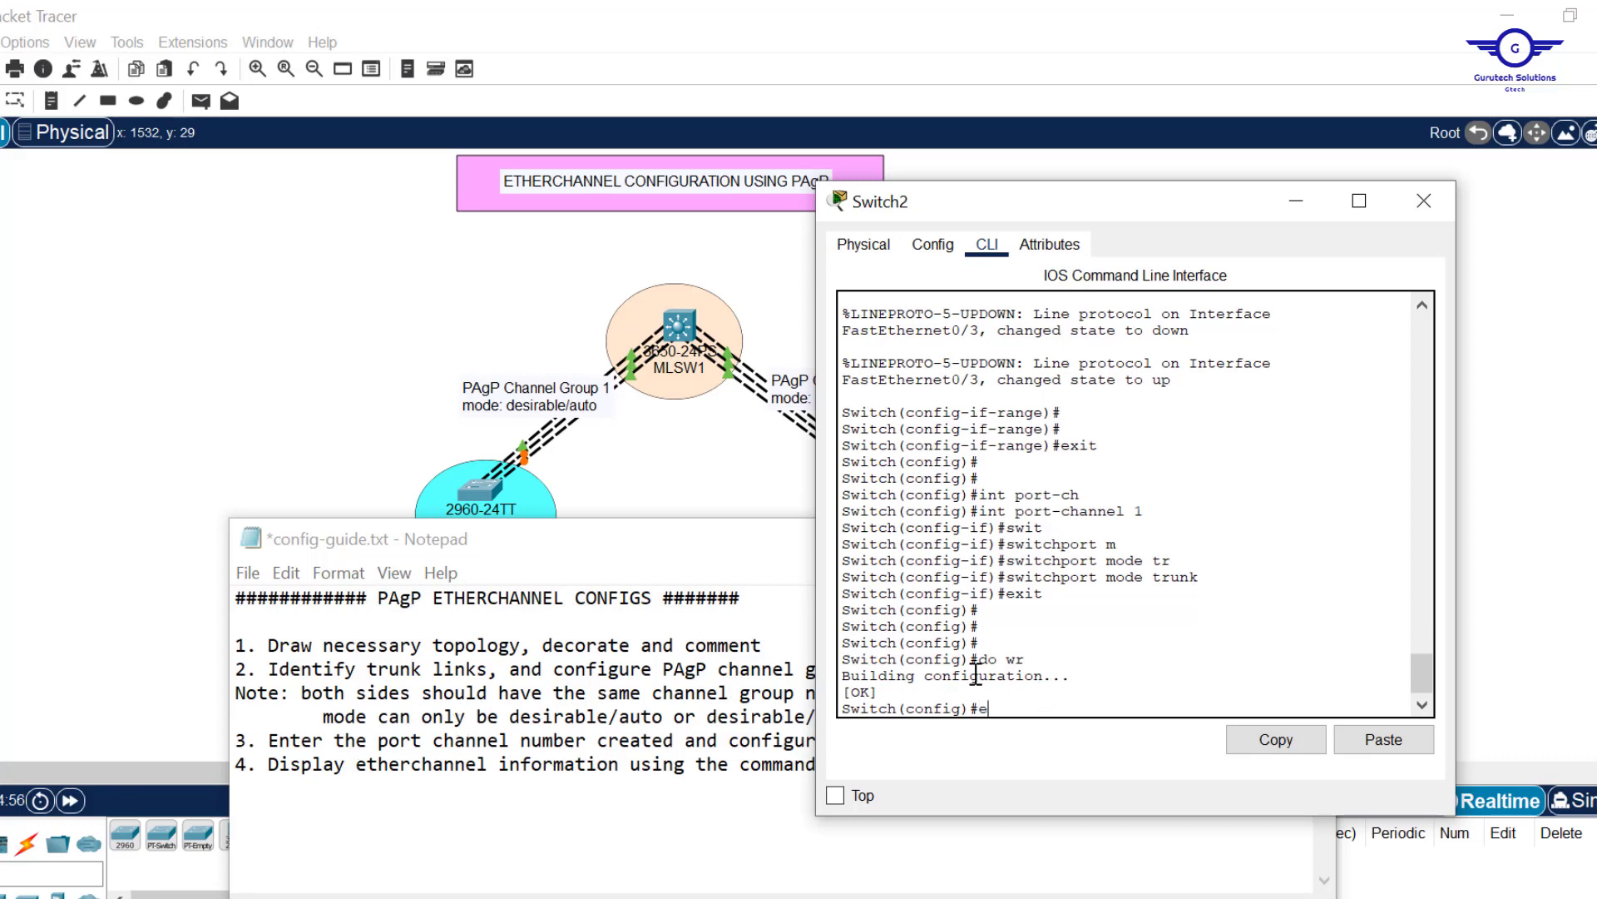
End configuration mode on Switch2 and display its EtherChannel information with sh etherchannel.
{"action": "type", "text": "end"}
{"action": "key", "text": "Return"}
{"action": "type", "text": "sh"}
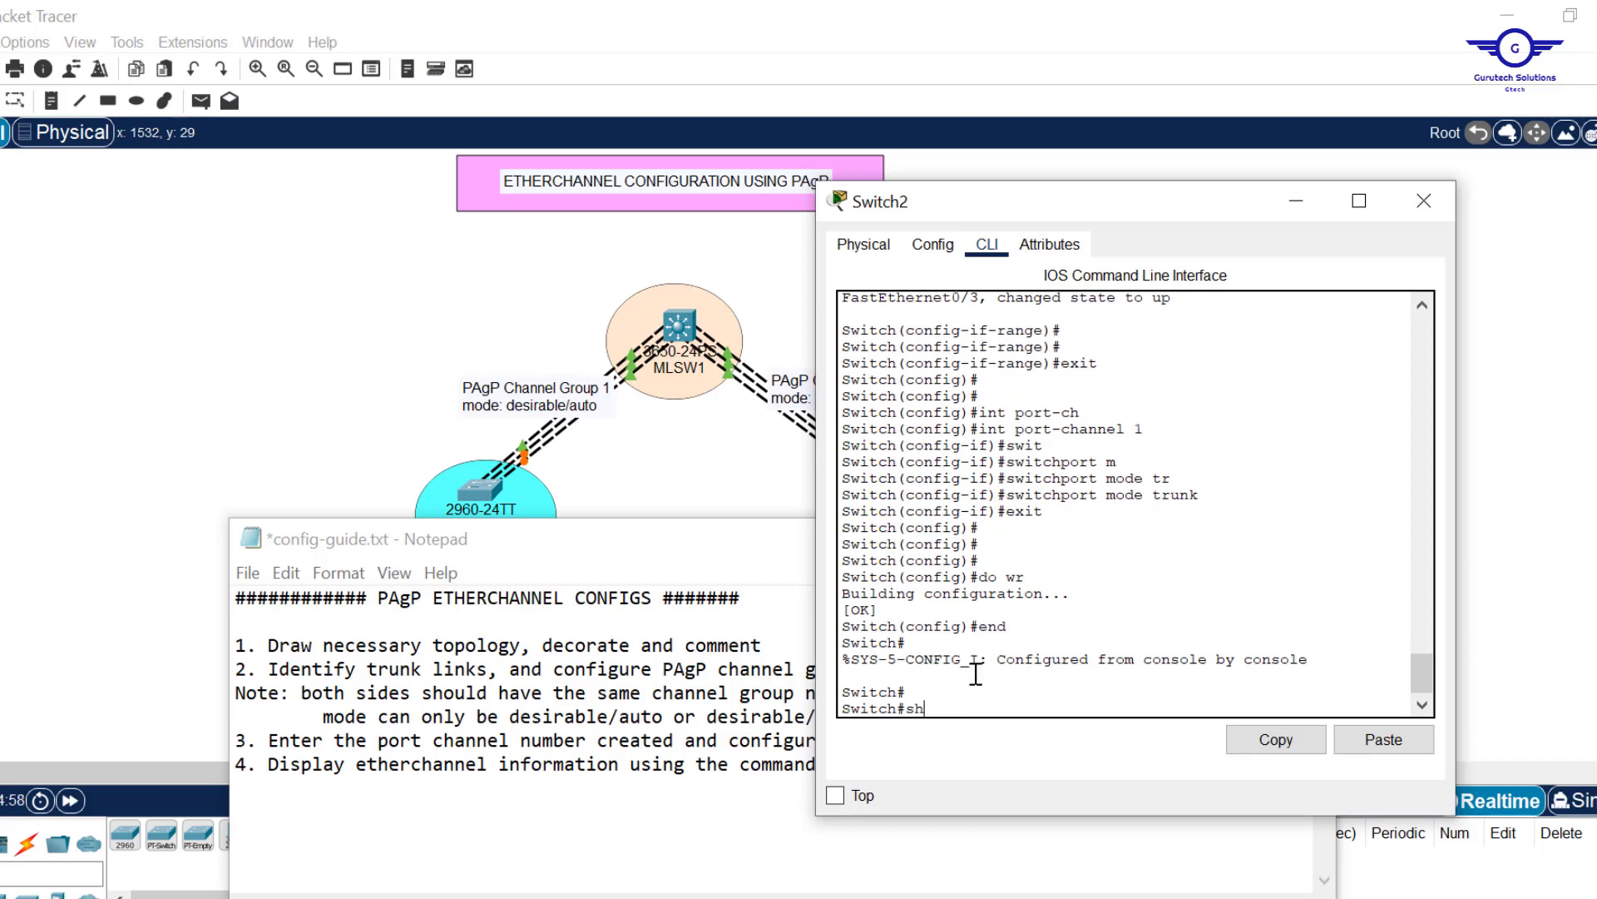
{"action": "type", "text": " etherc"}
{"action": "key", "text": "Tab"}
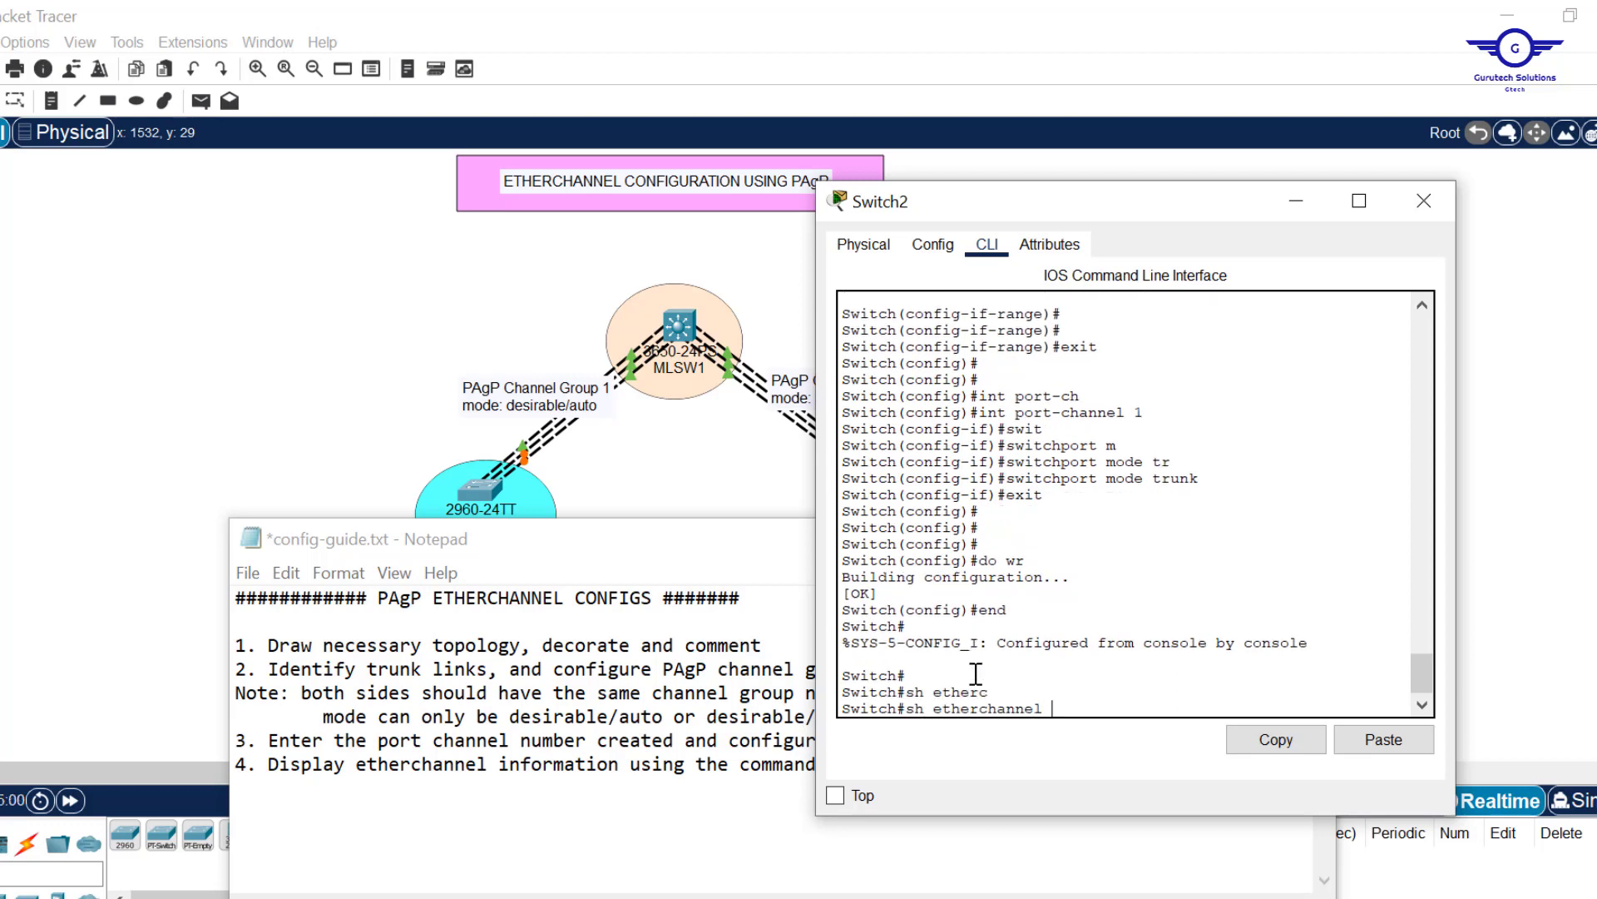
{"action": "key", "text": "Return"}
{"action": "key", "text": "Return"}
{"action": "key", "text": "Return"}
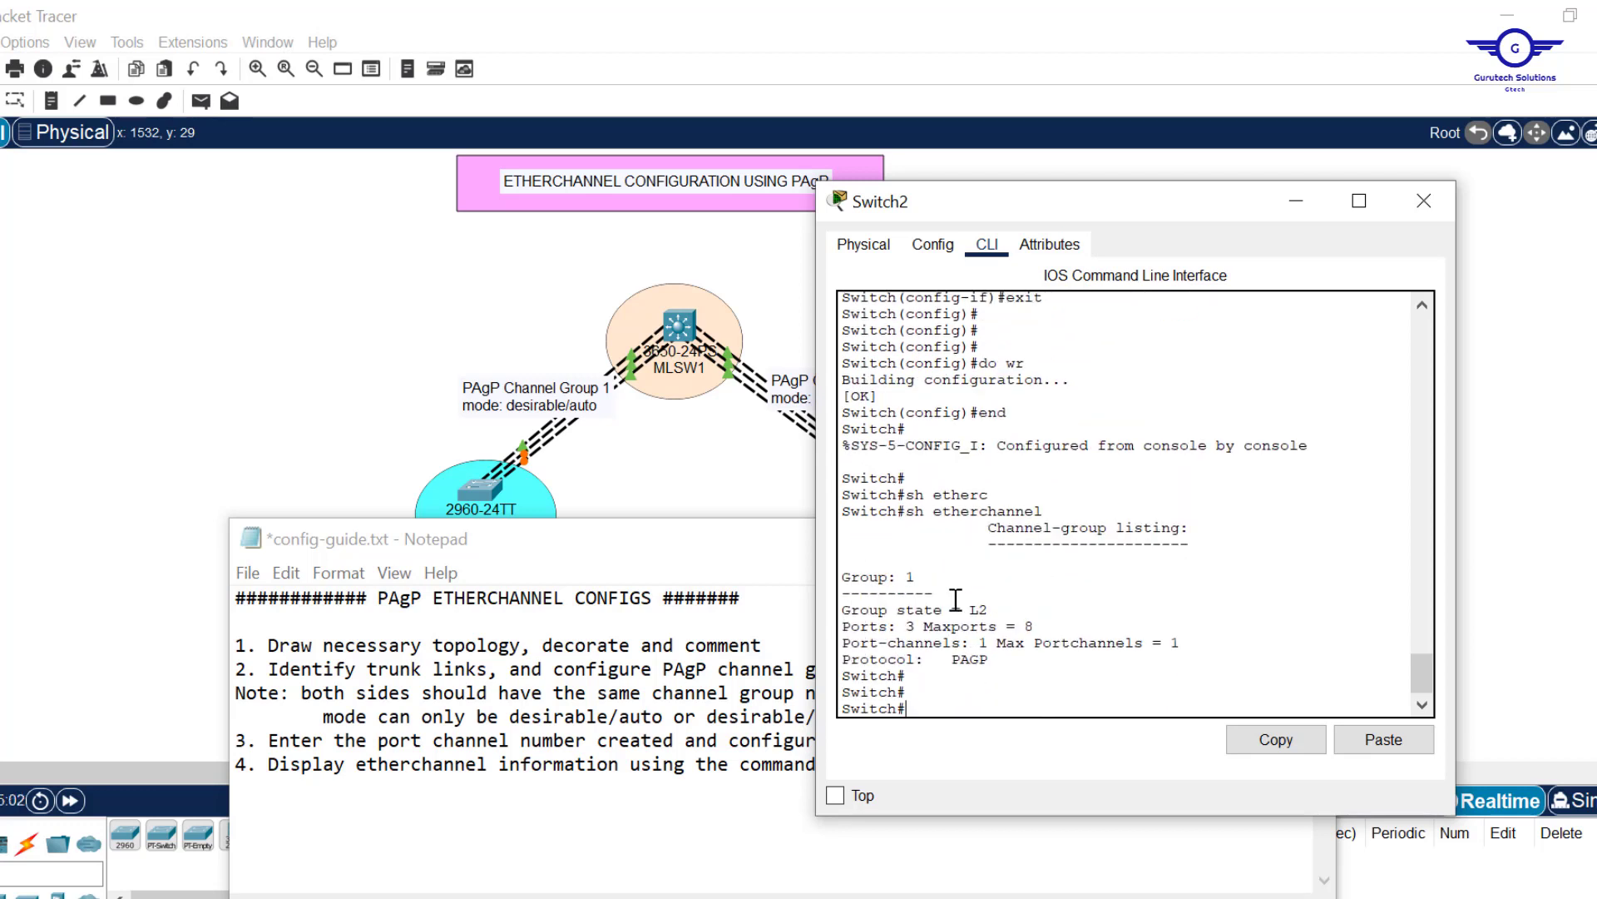
Check the ports, protocol and maximum port channels in Switch2's channel group listing, and return to the topology.
{"action": "double_click", "coordinate": [910, 626]}
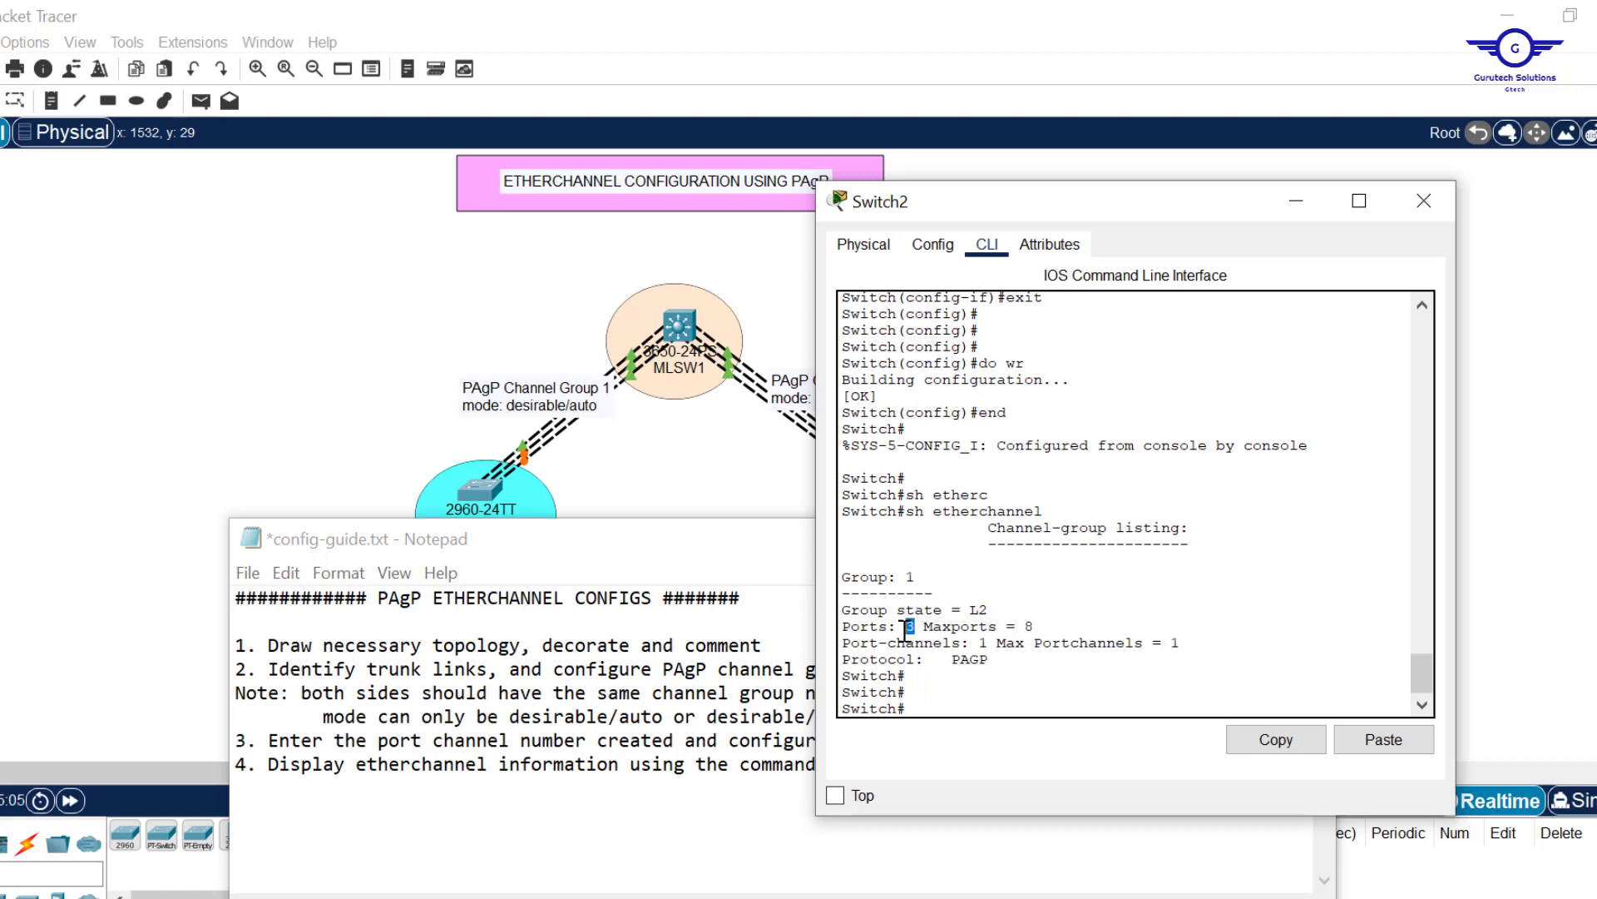
{"action": "left_click", "coordinate": [1002, 660]}
{"action": "left_click_drag", "start_coordinate": [1002, 660], "coordinate": [953, 659]}
{"action": "left_click_drag", "start_coordinate": [1196, 642], "coordinate": [1173, 643]}
{"action": "left_click", "coordinate": [732, 462]}
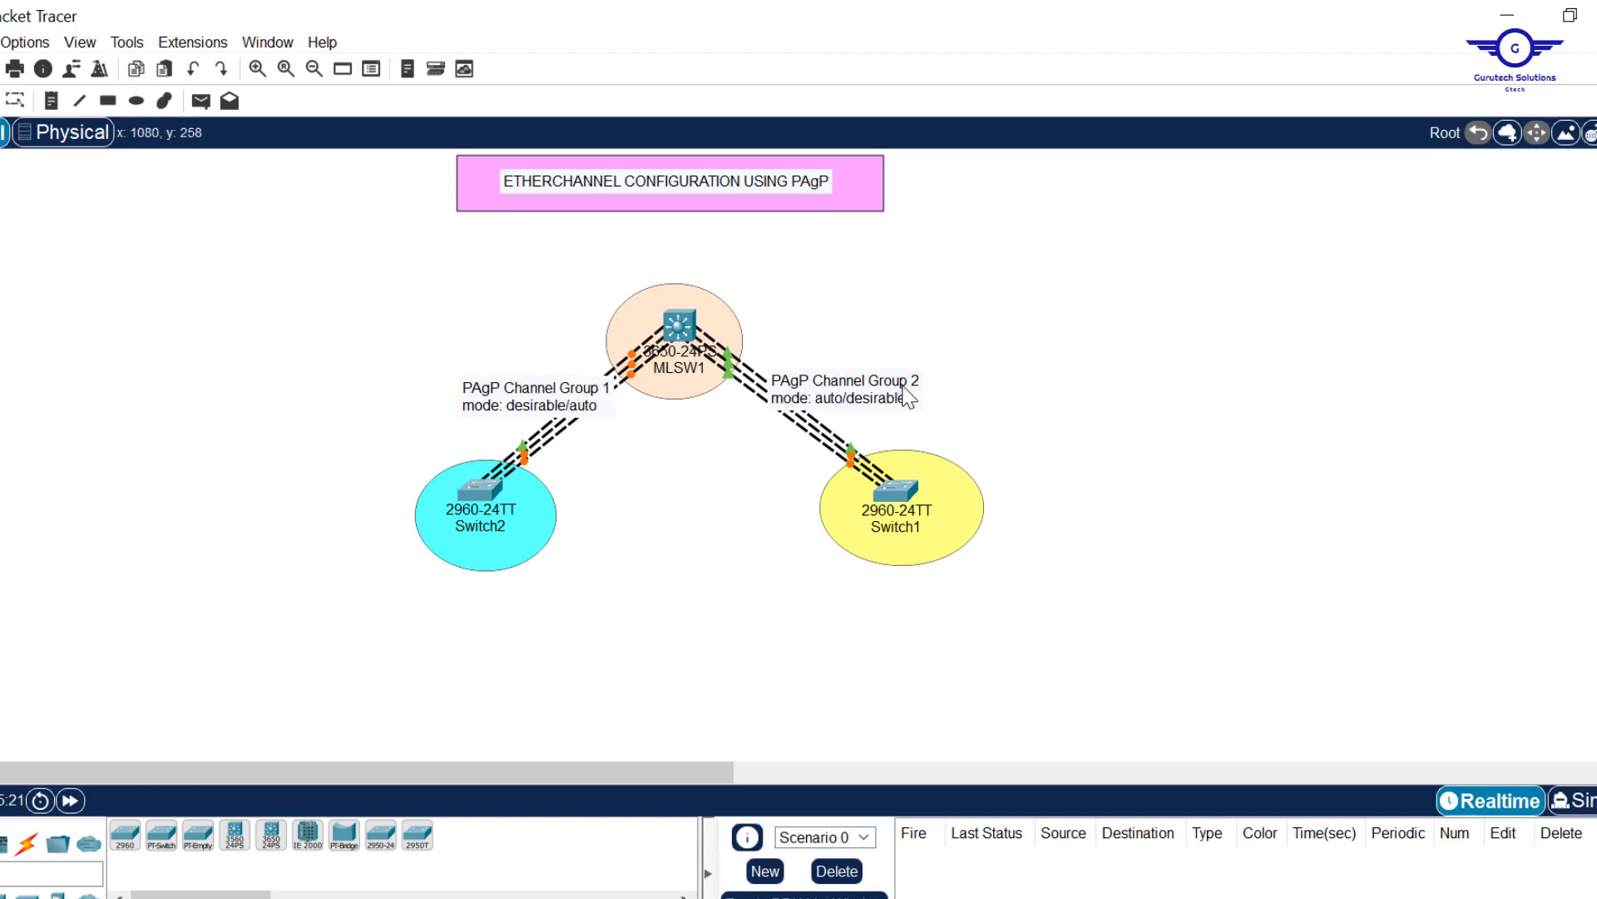
Open Switch1's command line and enter privileged EXEC mode.
{"action": "left_click", "coordinate": [897, 499]}
{"action": "left_click", "coordinate": [643, 193]}
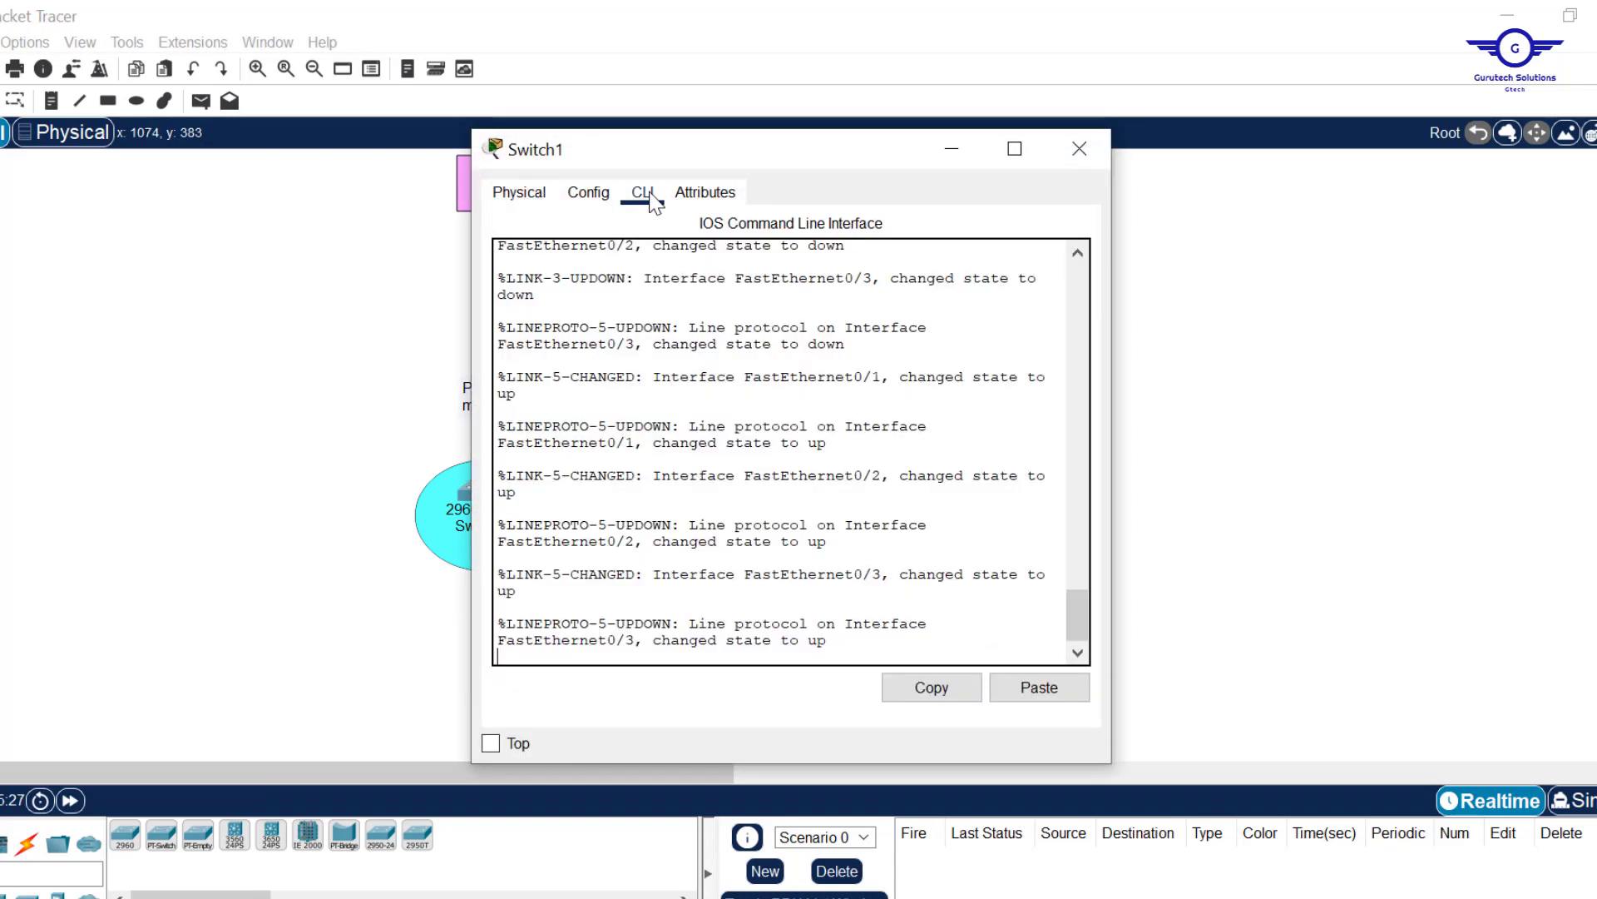
{"action": "key", "text": "Return"}
{"action": "key", "text": "Return"}
{"action": "type", "text": "en"}
{"action": "key", "text": "Return"}
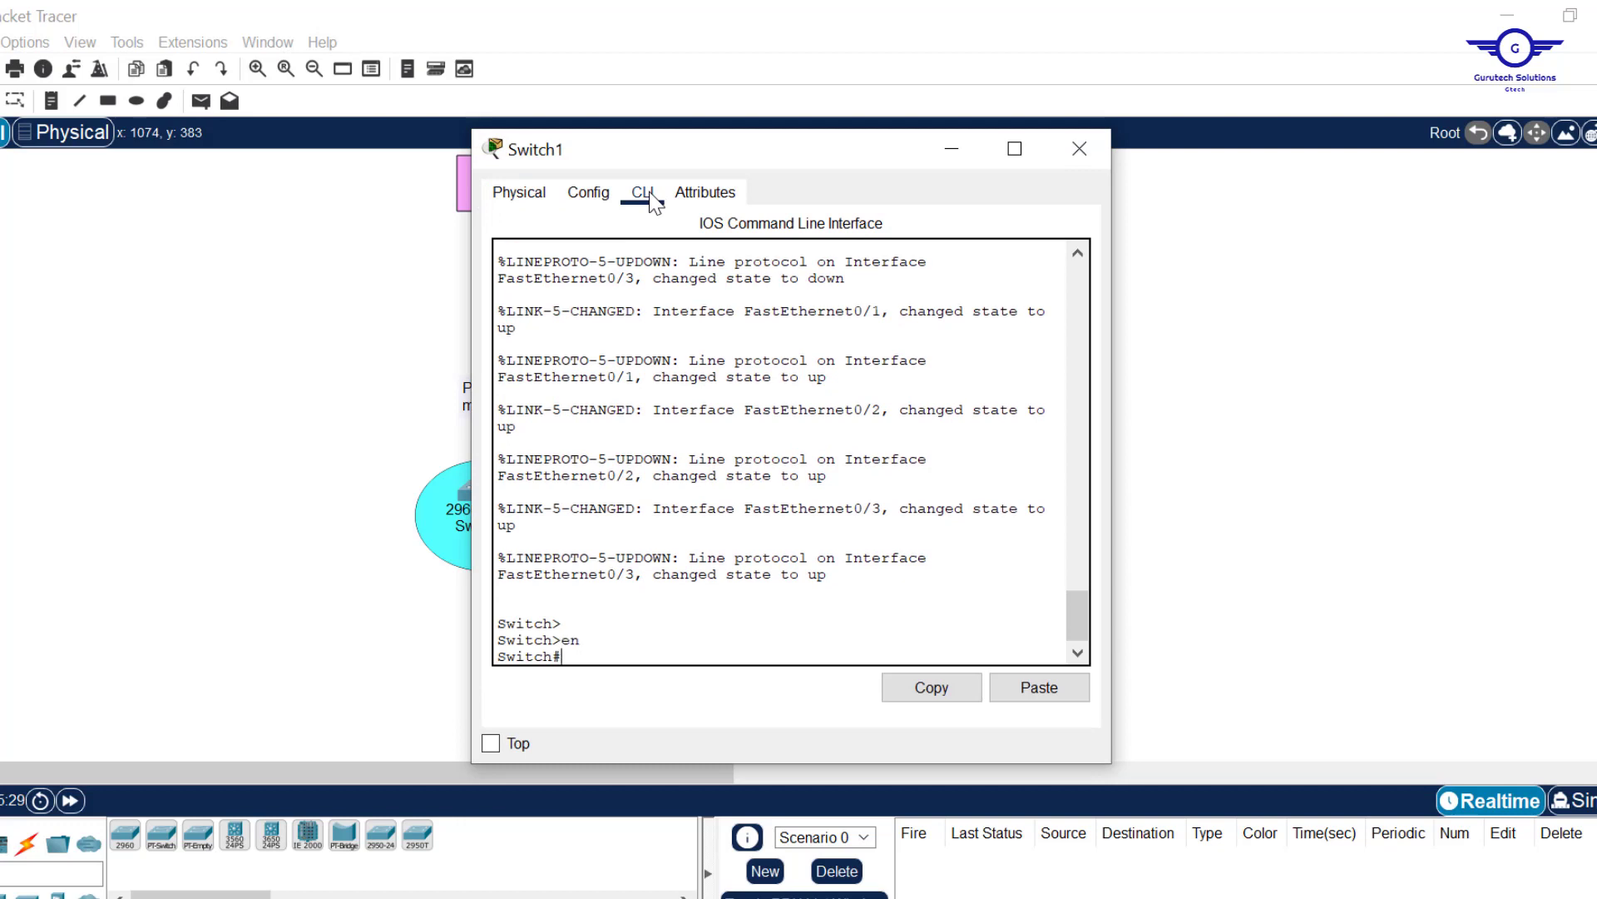
Enter global configuration mode on Switch1.
{"action": "key", "text": "Return"}
{"action": "key", "text": "Return"}
{"action": "type", "text": "conf"}
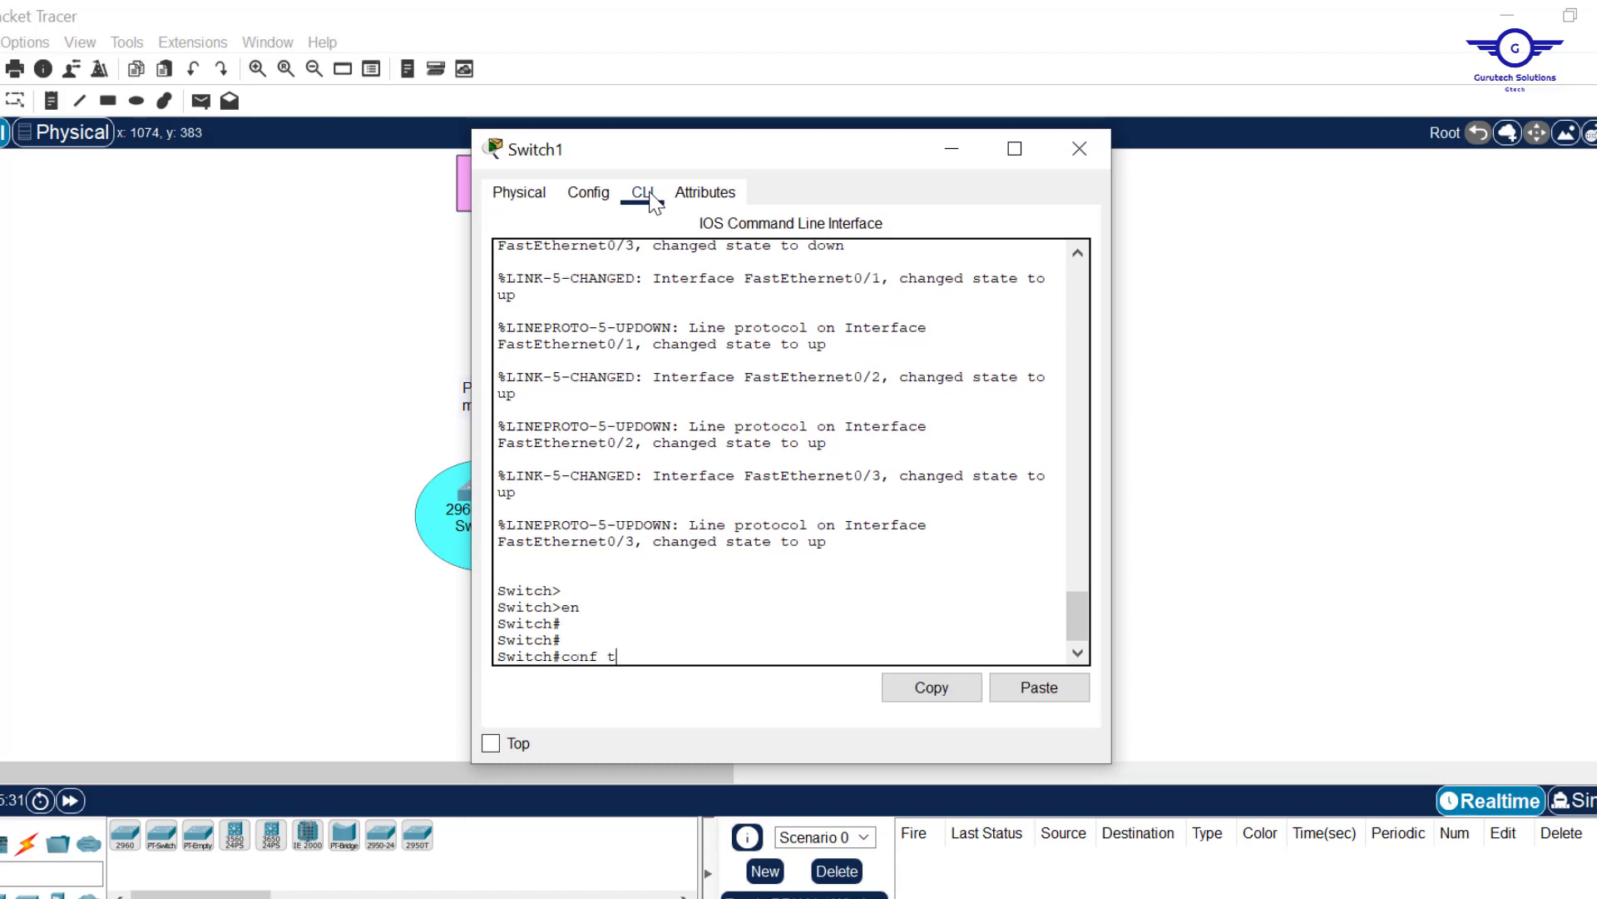
{"action": "type", "text": " t"}
{"action": "key", "text": "Return"}
{"action": "key", "text": "Return"}
{"action": "key", "text": "Return"}
{"action": "key", "text": "Return"}
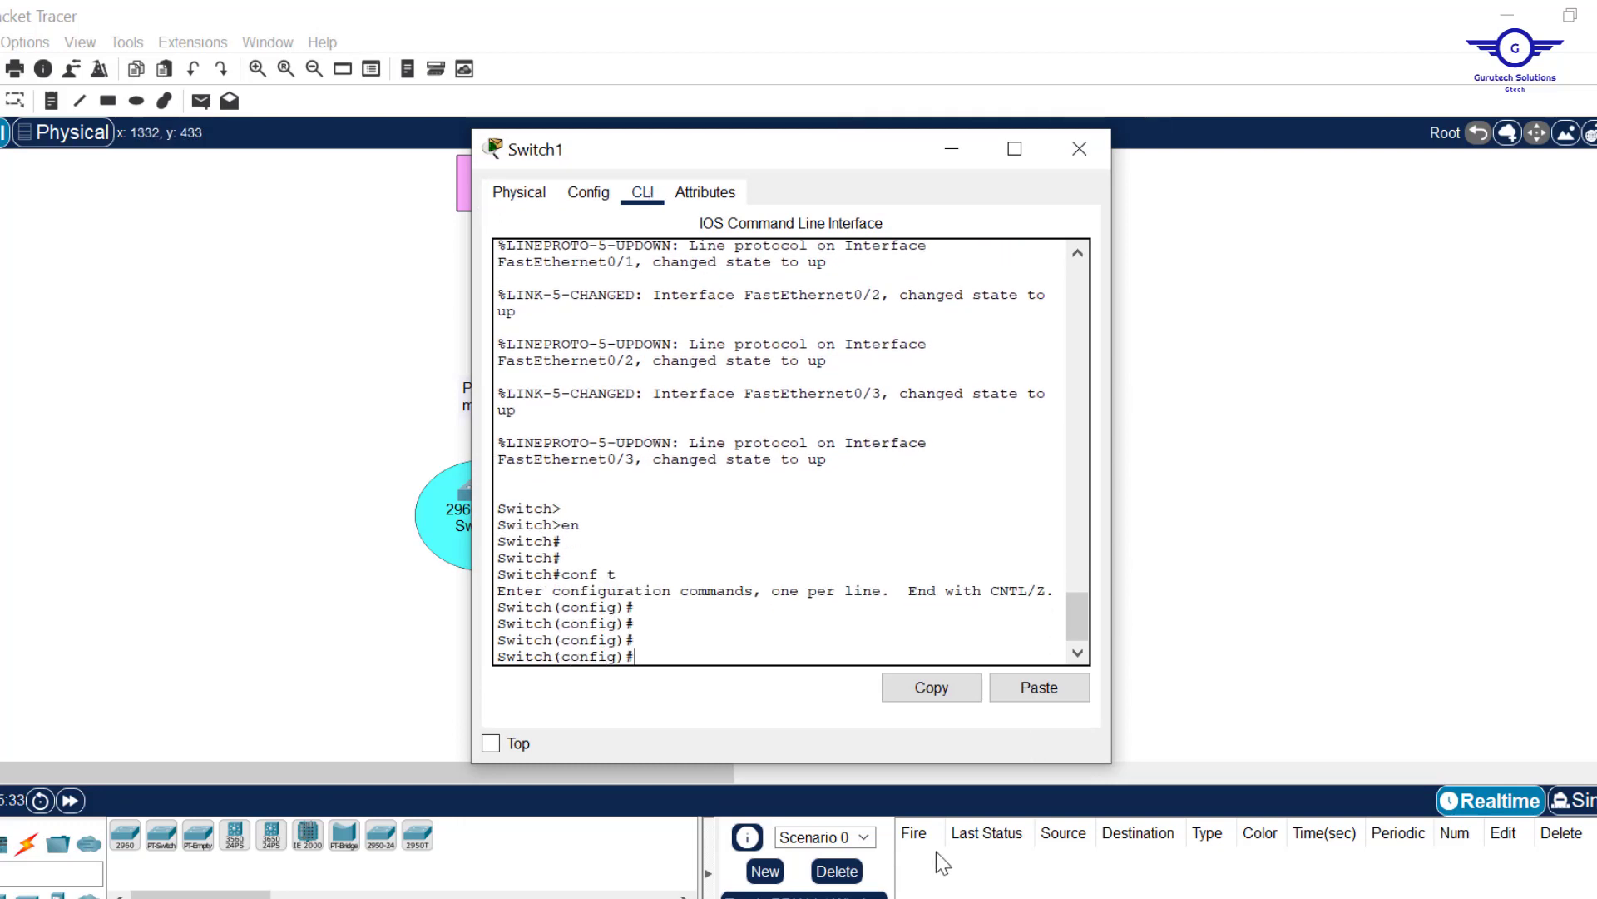
Check the PAgP channel group and mode instructions in the notes and the group 2 label in the topology.
{"action": "key", "text": "alt+Tab"}
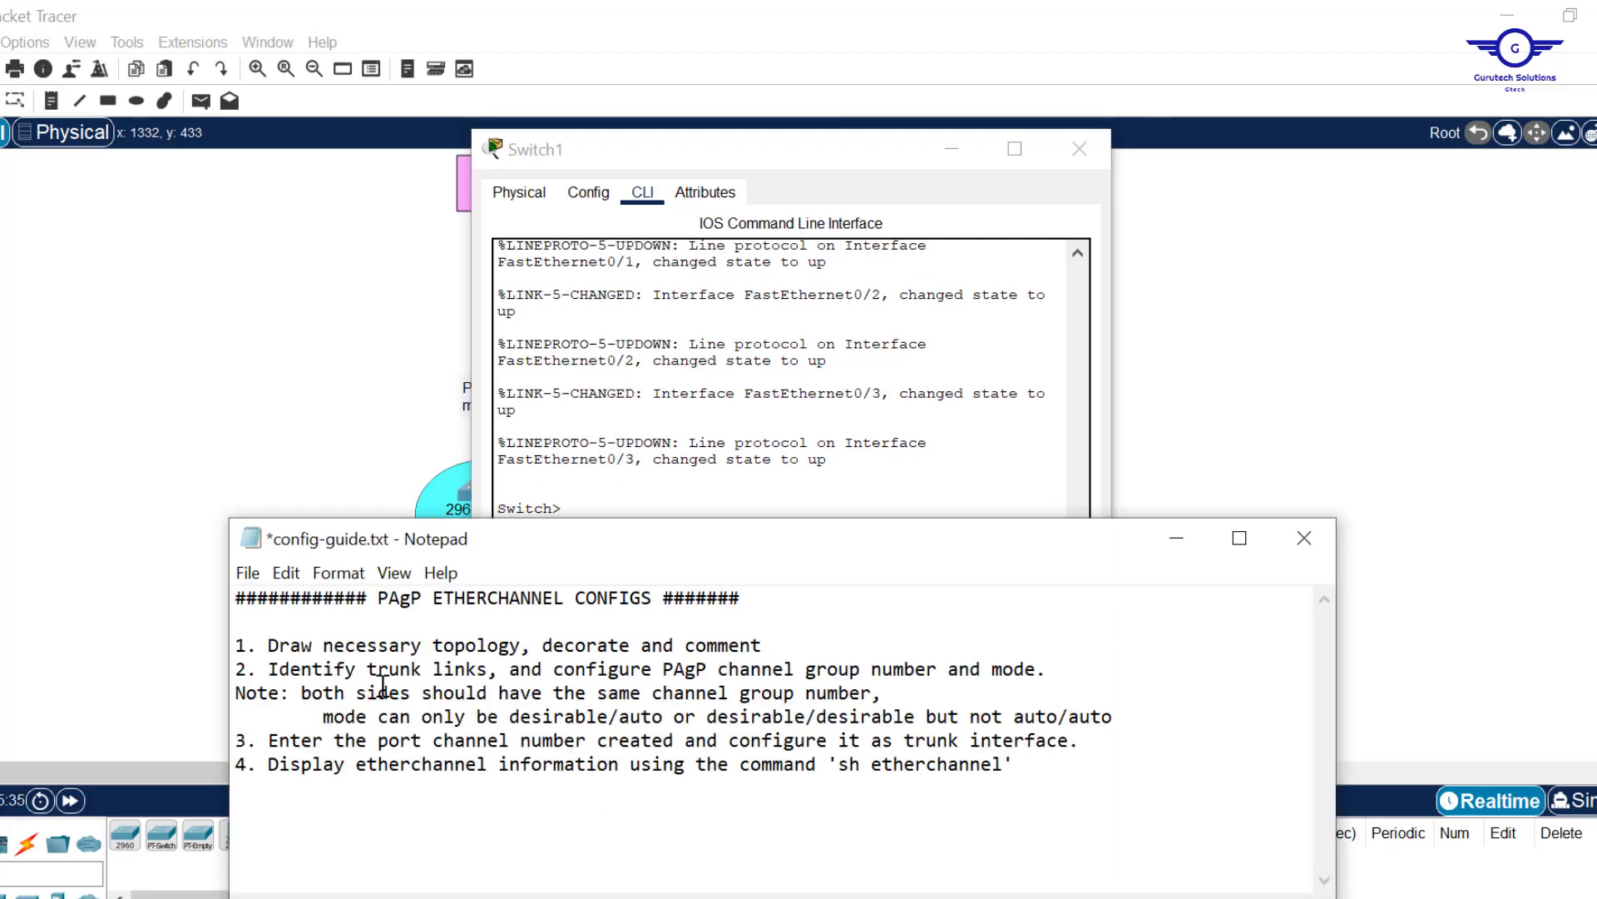
{"action": "left_click", "coordinate": [558, 670]}
{"action": "left_click_drag", "start_coordinate": [558, 670], "coordinate": [1086, 678]}
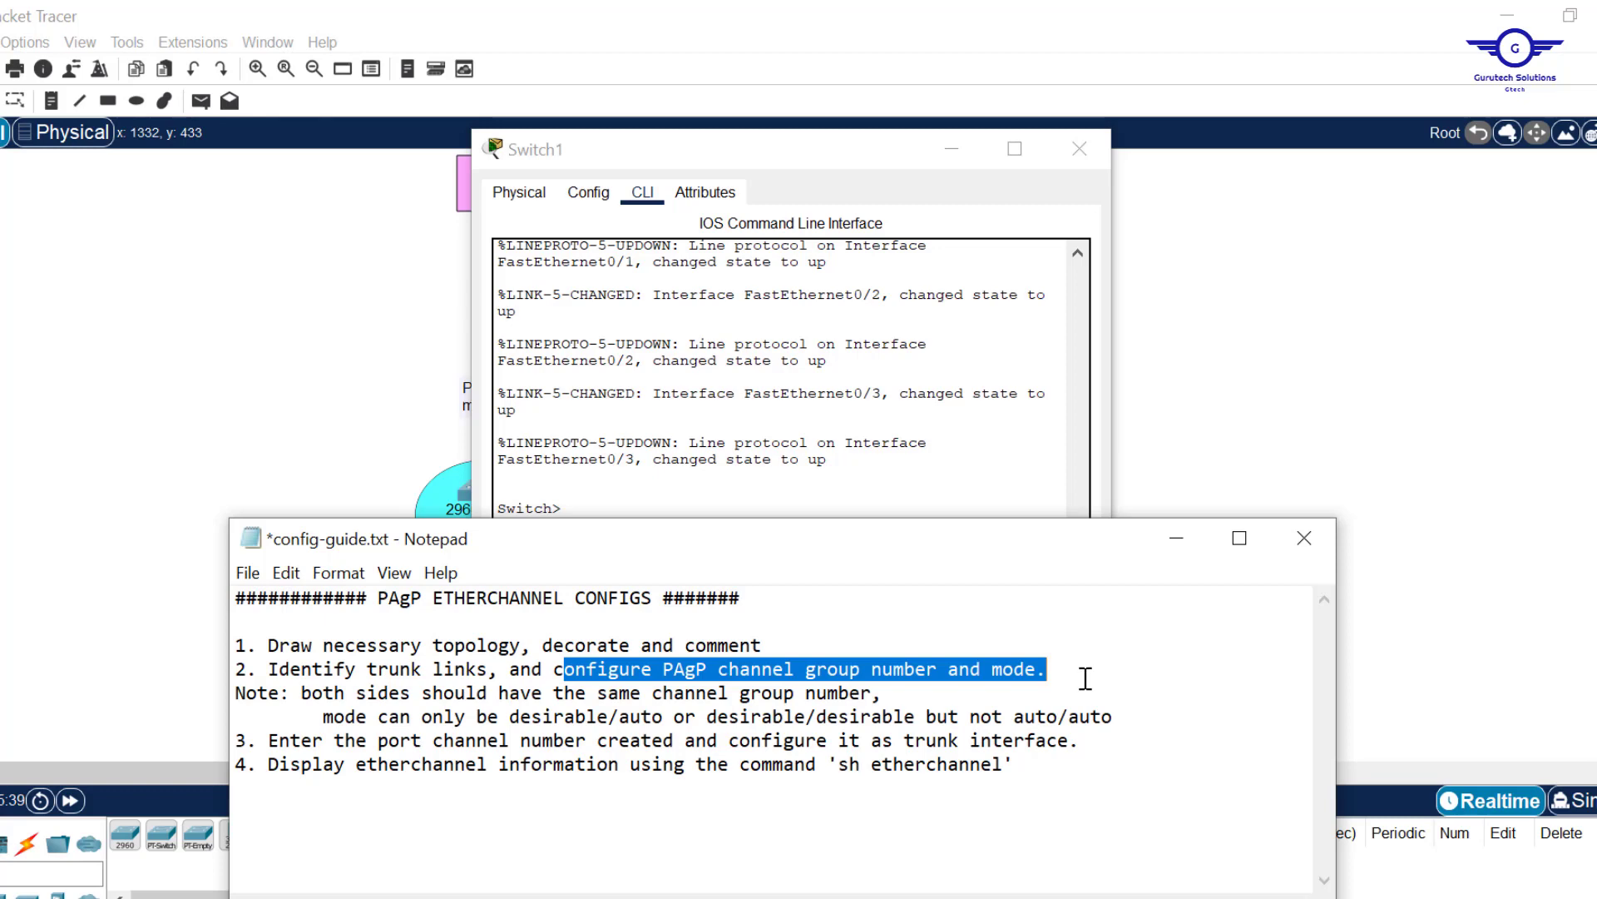
{"action": "left_click", "coordinate": [1009, 434]}
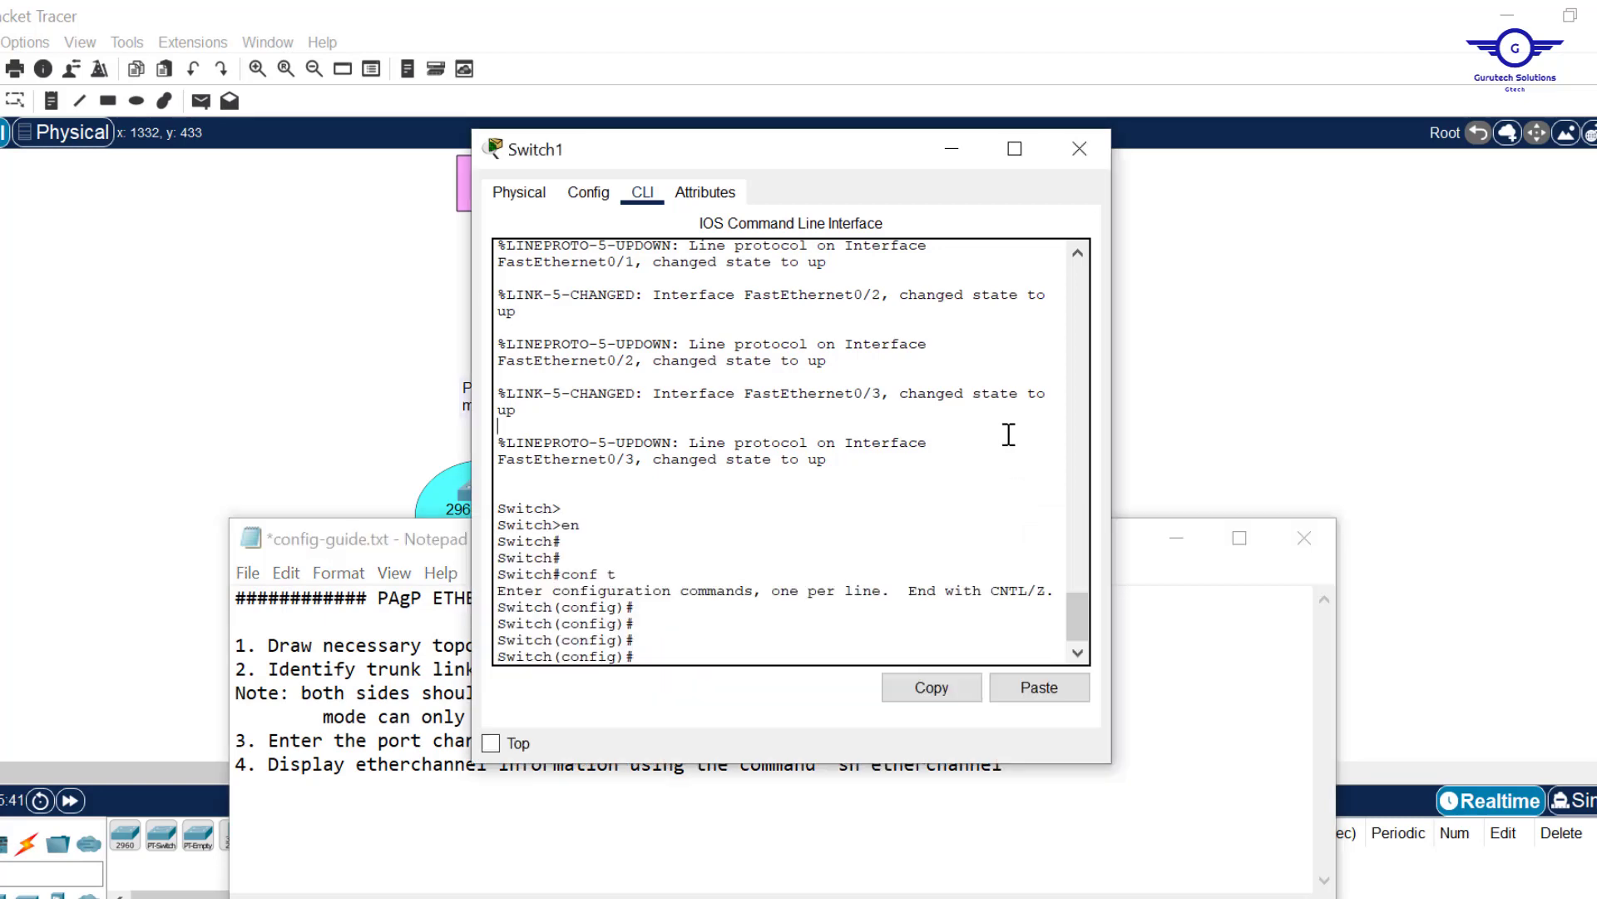
{"action": "left_click", "coordinate": [964, 162]}
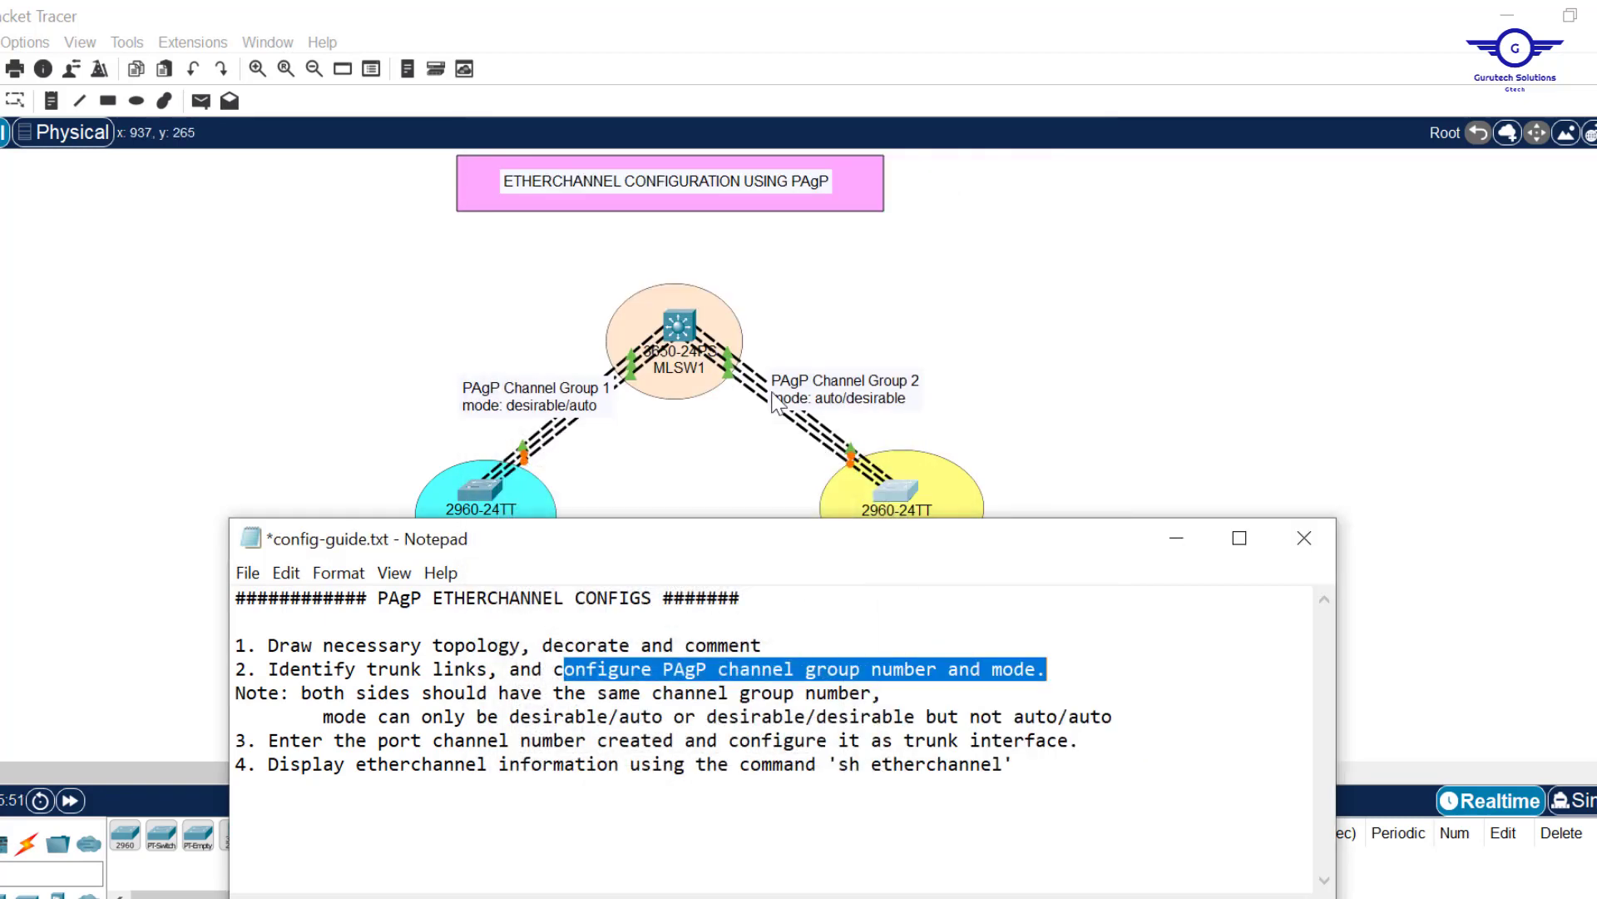
{"action": "left_click", "coordinate": [1030, 387]}
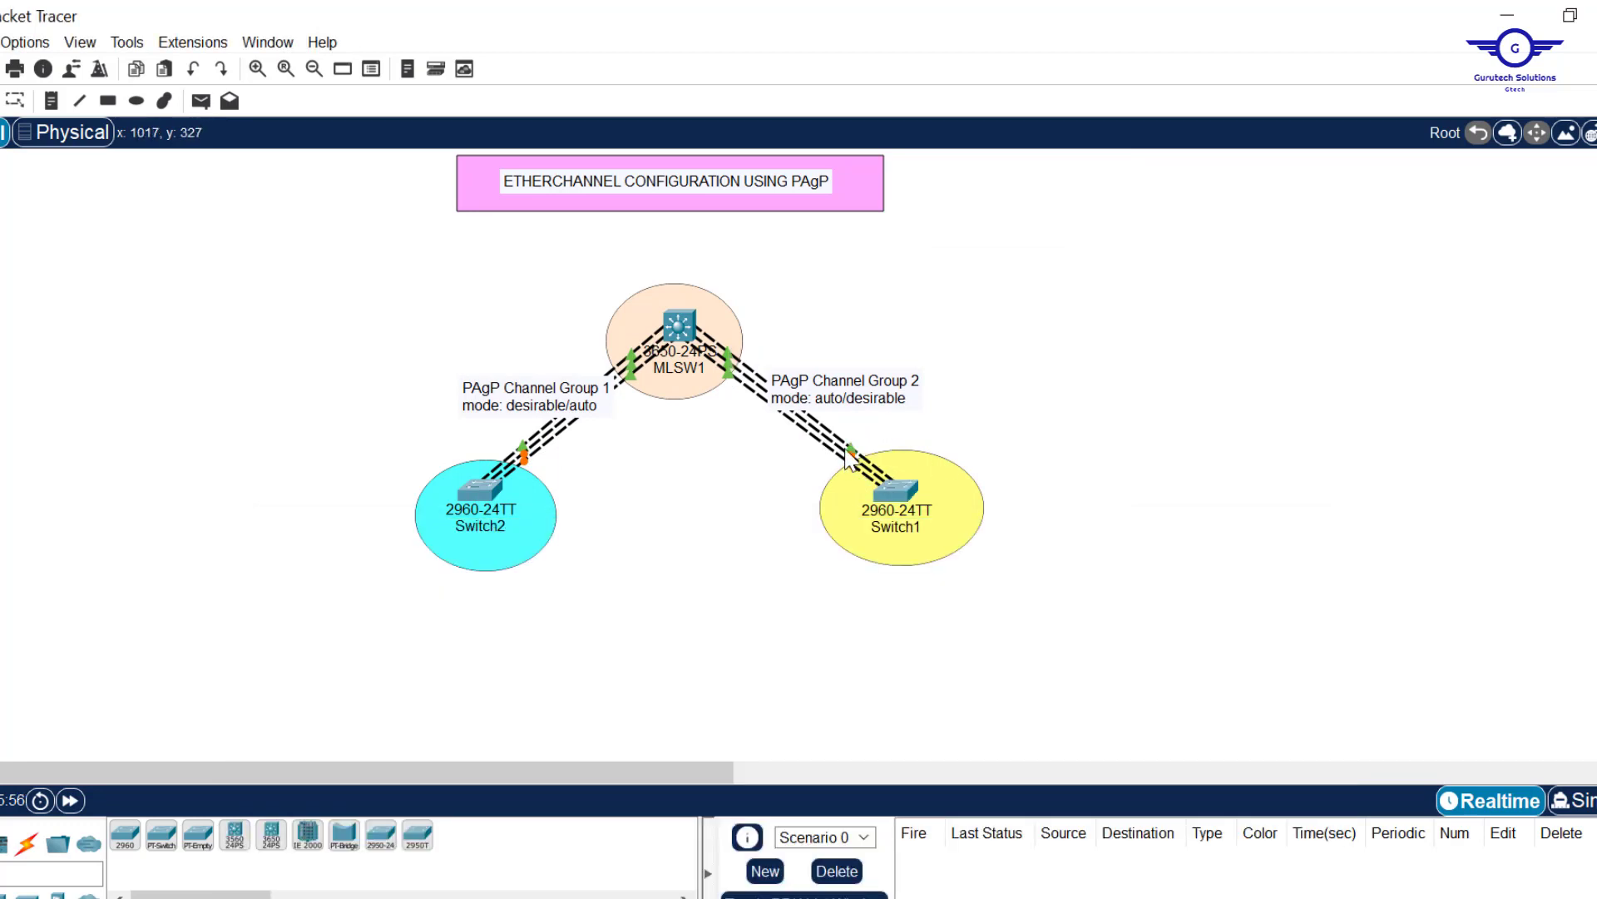
Enter interface range configuration for fa0/1-3 on Switch1.
{"action": "left_click", "coordinate": [891, 497]}
{"action": "type", "text": "itch(config)#int range fa0/1"}
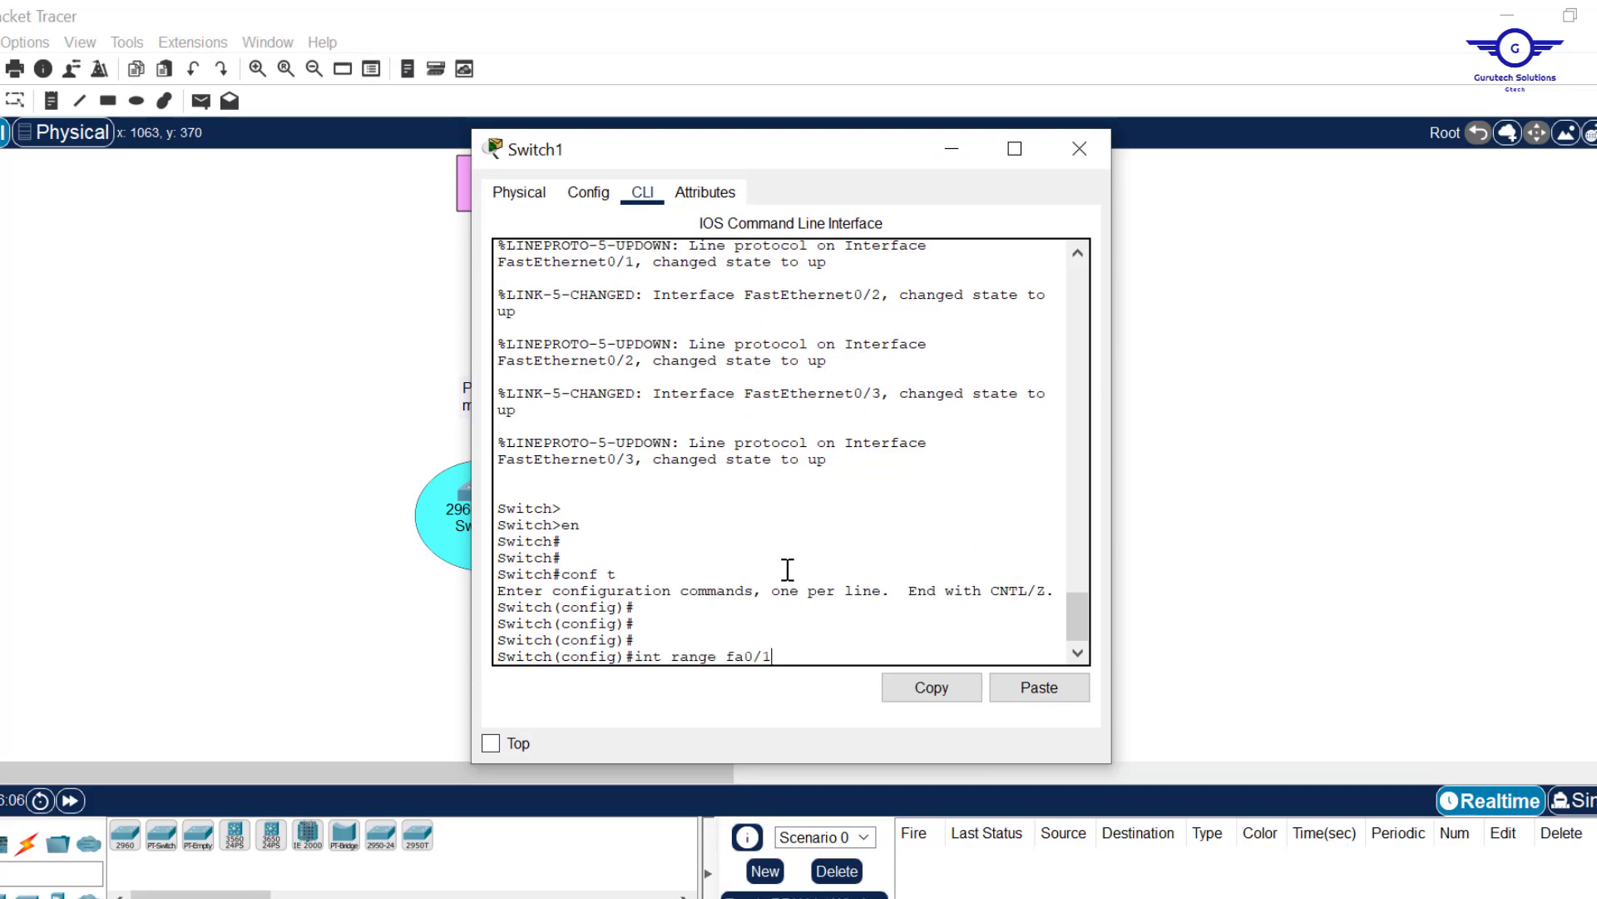
{"action": "type", "text": "-3"}
{"action": "key", "text": "Return"}
{"action": "key", "text": "Return"}
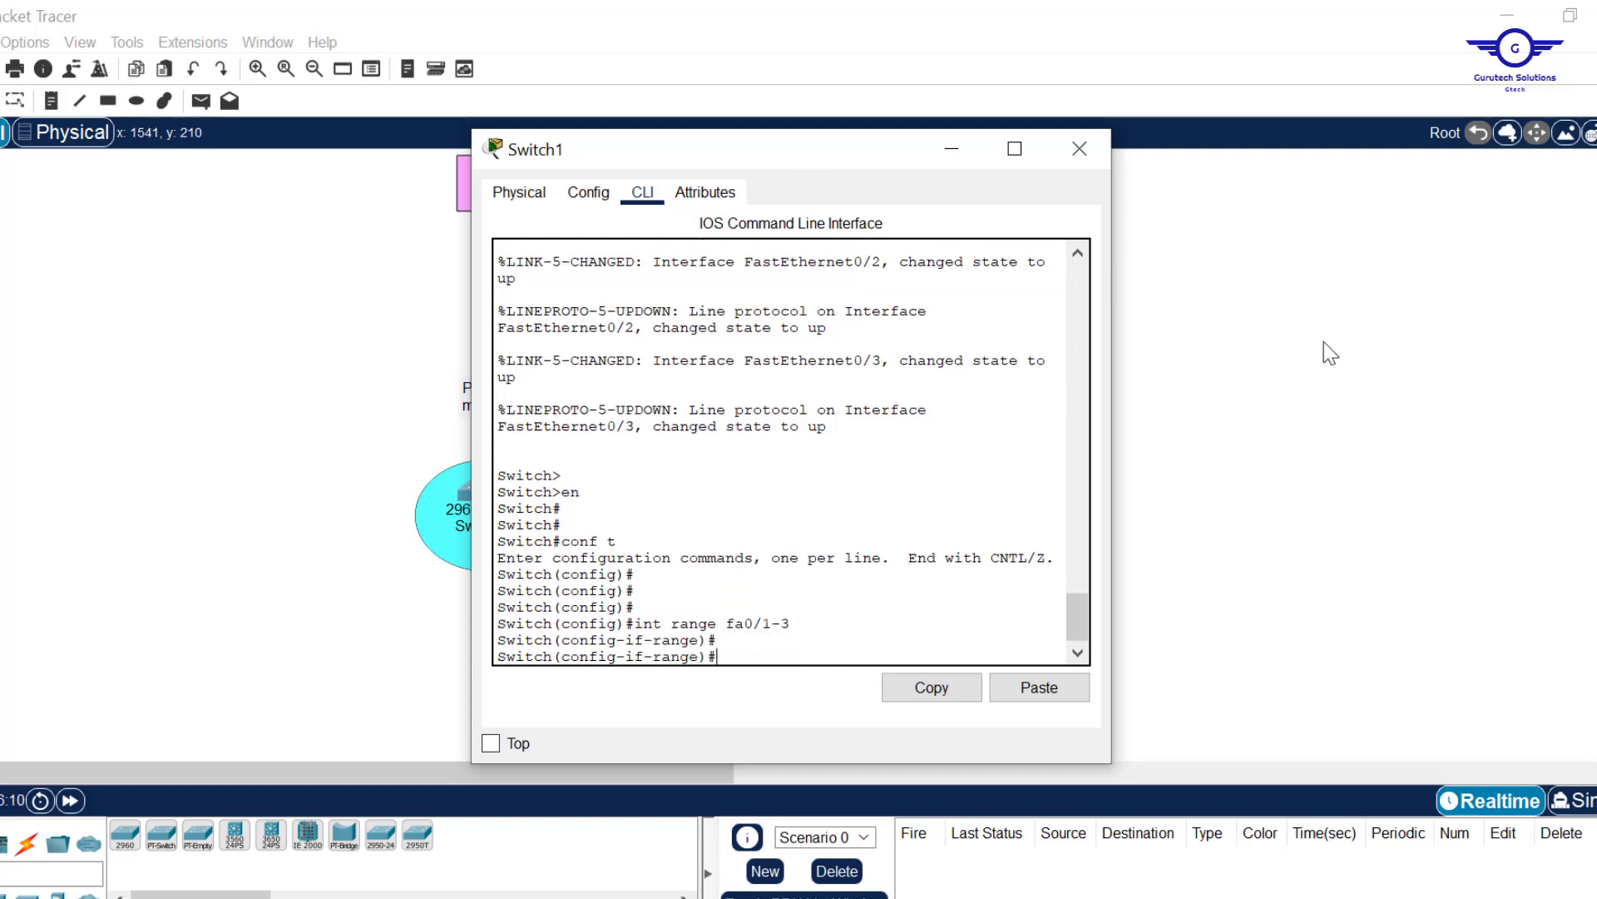
Assign Switch1's interface range to channel group 2 in auto mode, checking the group number and mode against the topology label.
{"action": "key", "text": "alt+F4"}
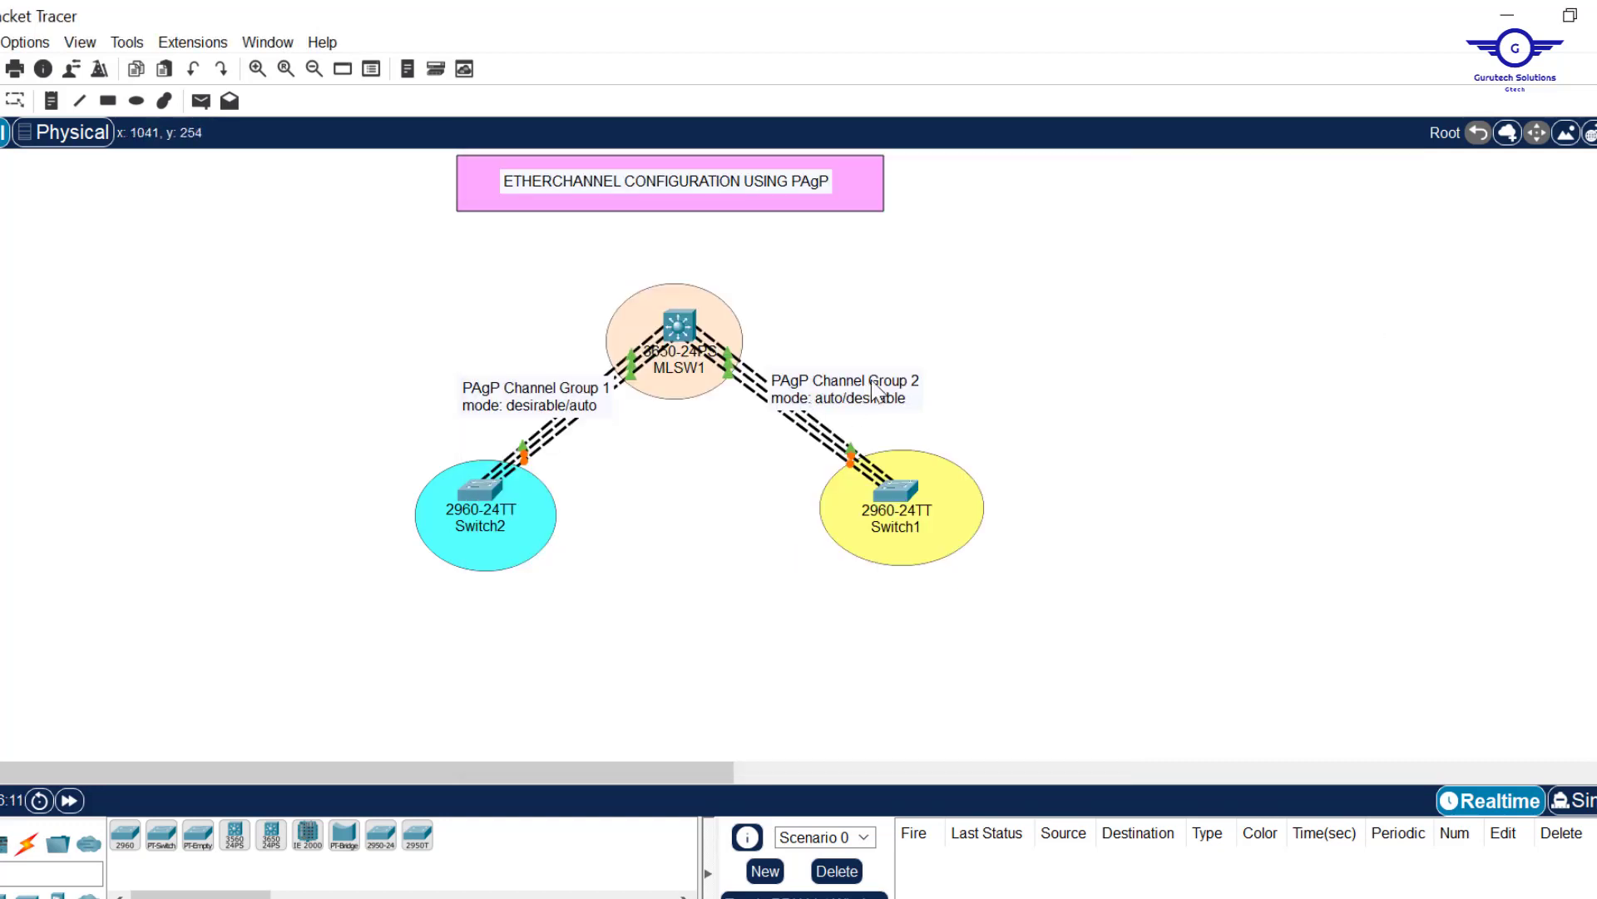
{"action": "left_click", "coordinate": [897, 488]}
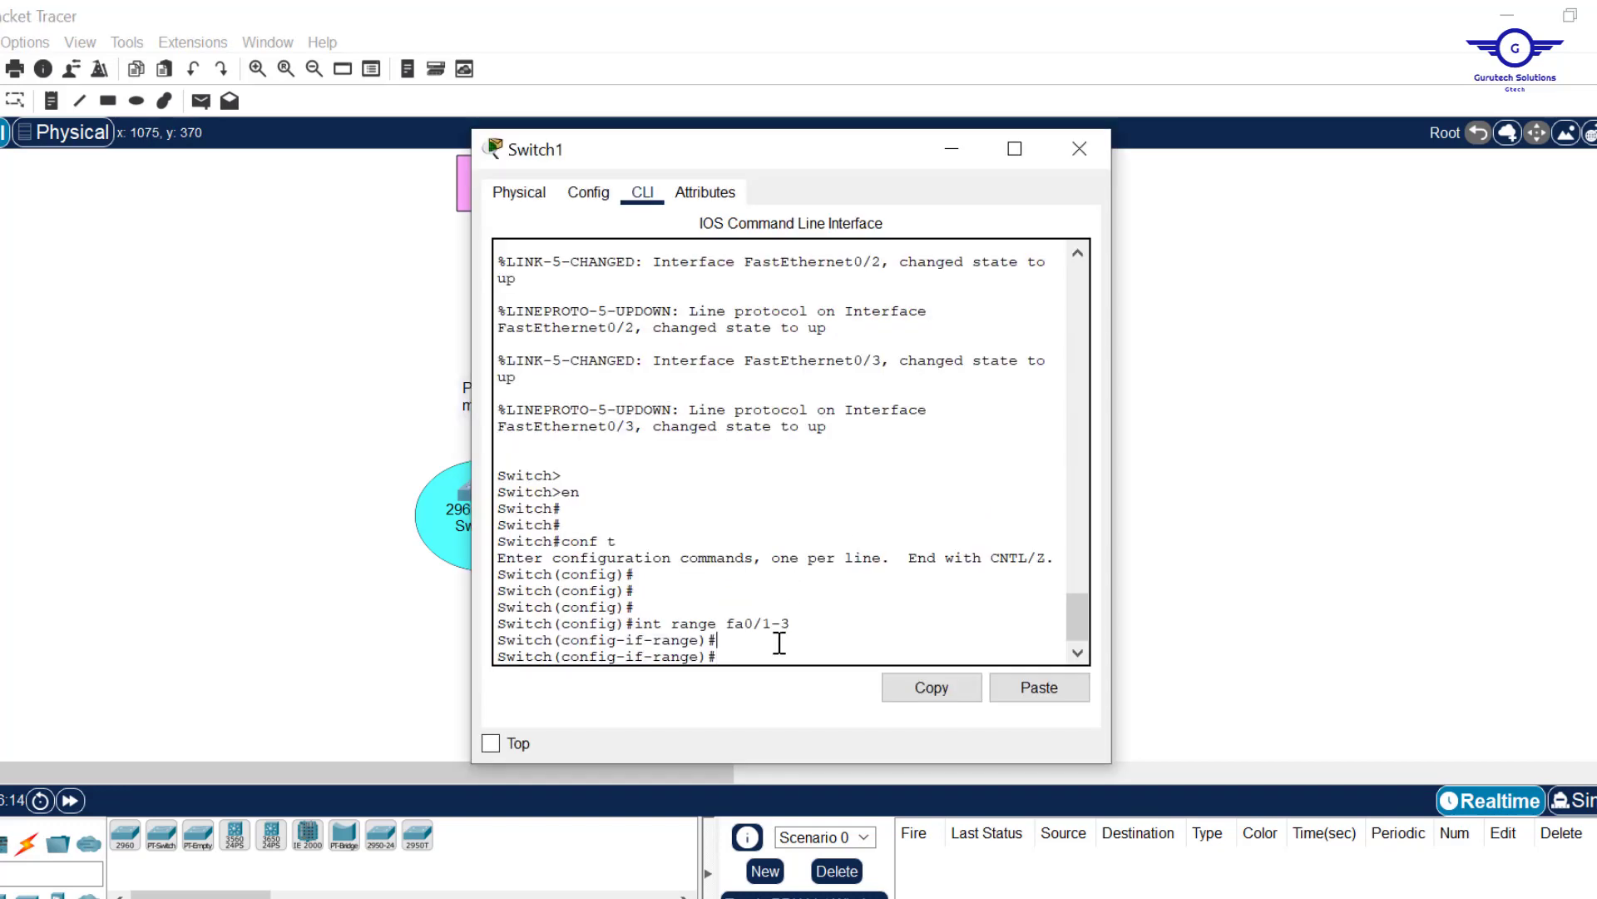
{"action": "type", "text": "channel-g"}
{"action": "key", "text": "Tab"}
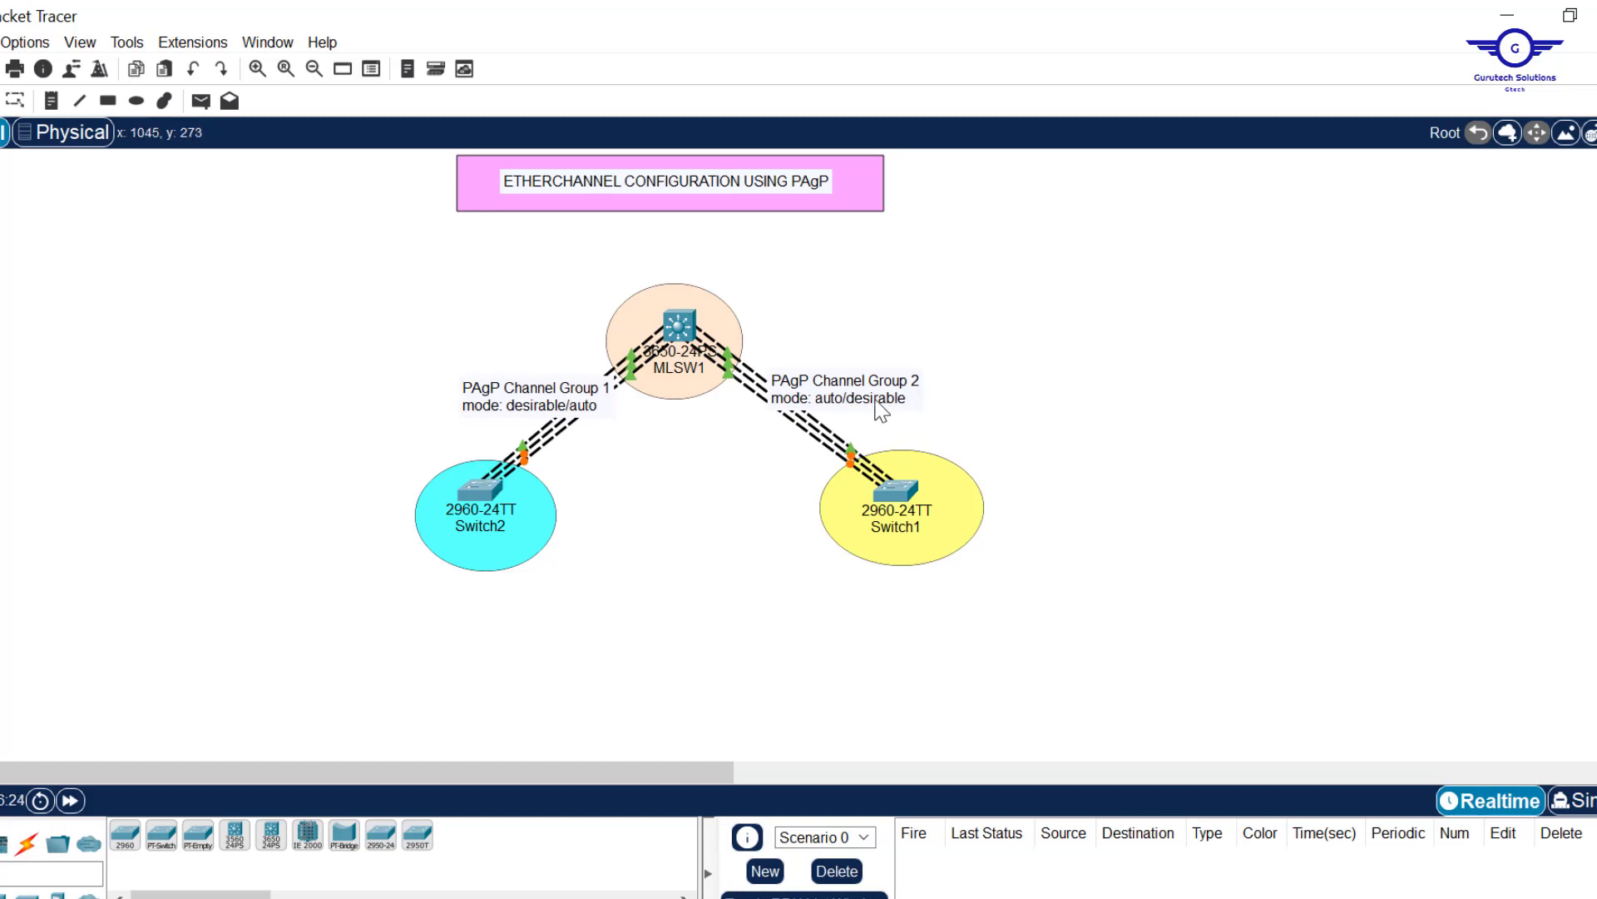
{"action": "left_click", "coordinate": [907, 491]}
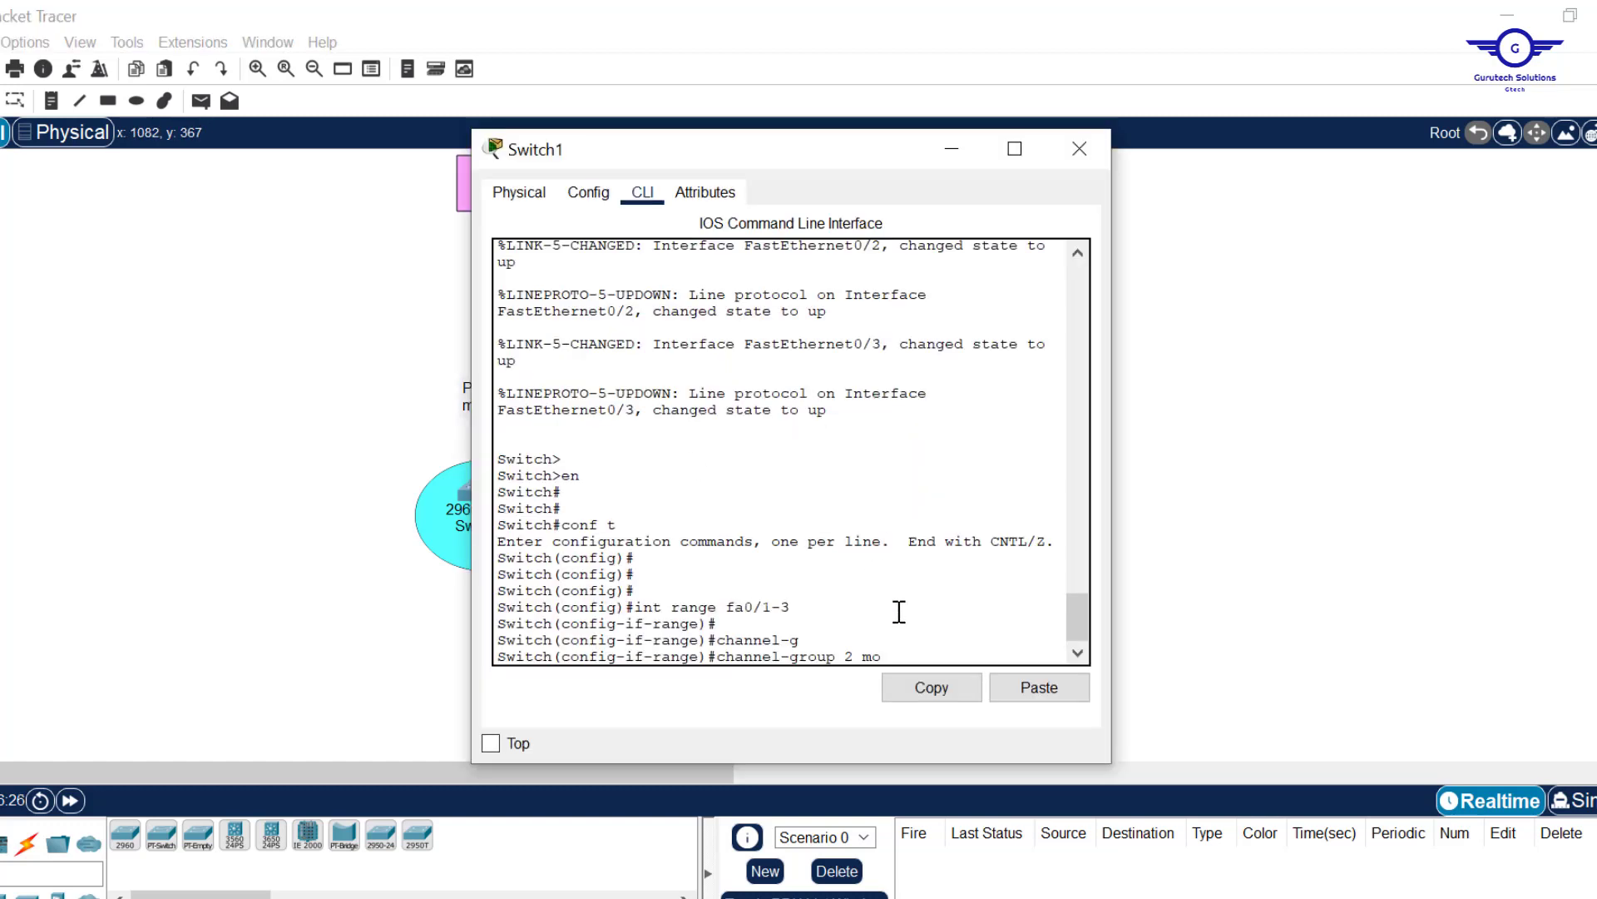
{"action": "type", "text": "de au"}
{"action": "key", "text": "Tab"}
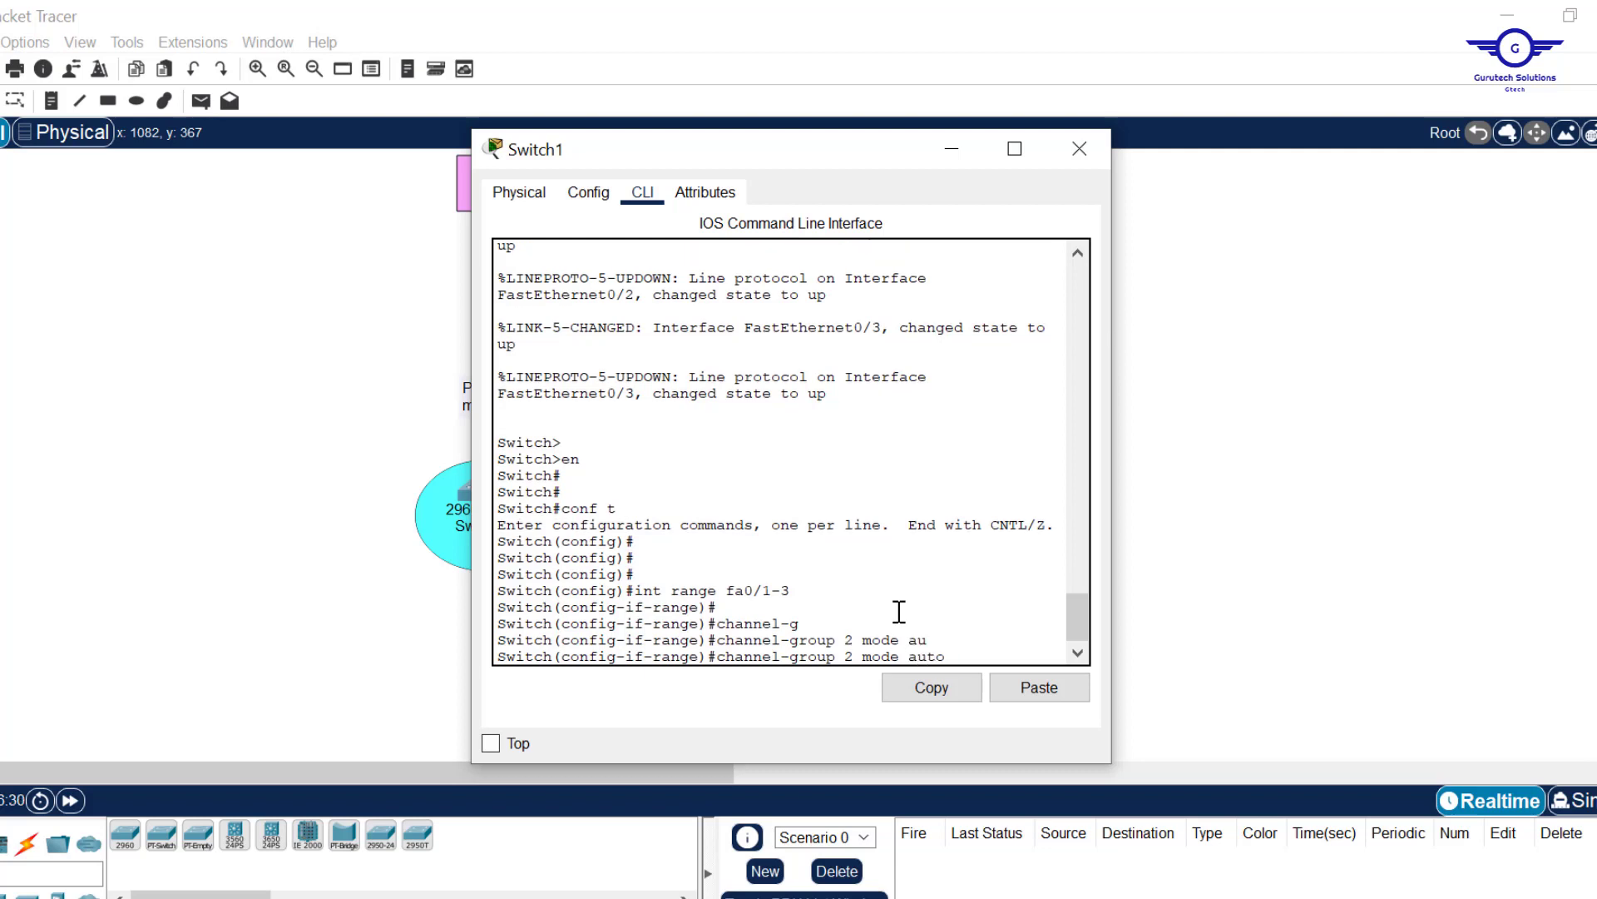
{"action": "key", "text": "Return"}
{"action": "key", "text": "Return"}
{"action": "key", "text": "Return"}
{"action": "key", "text": "Return"}
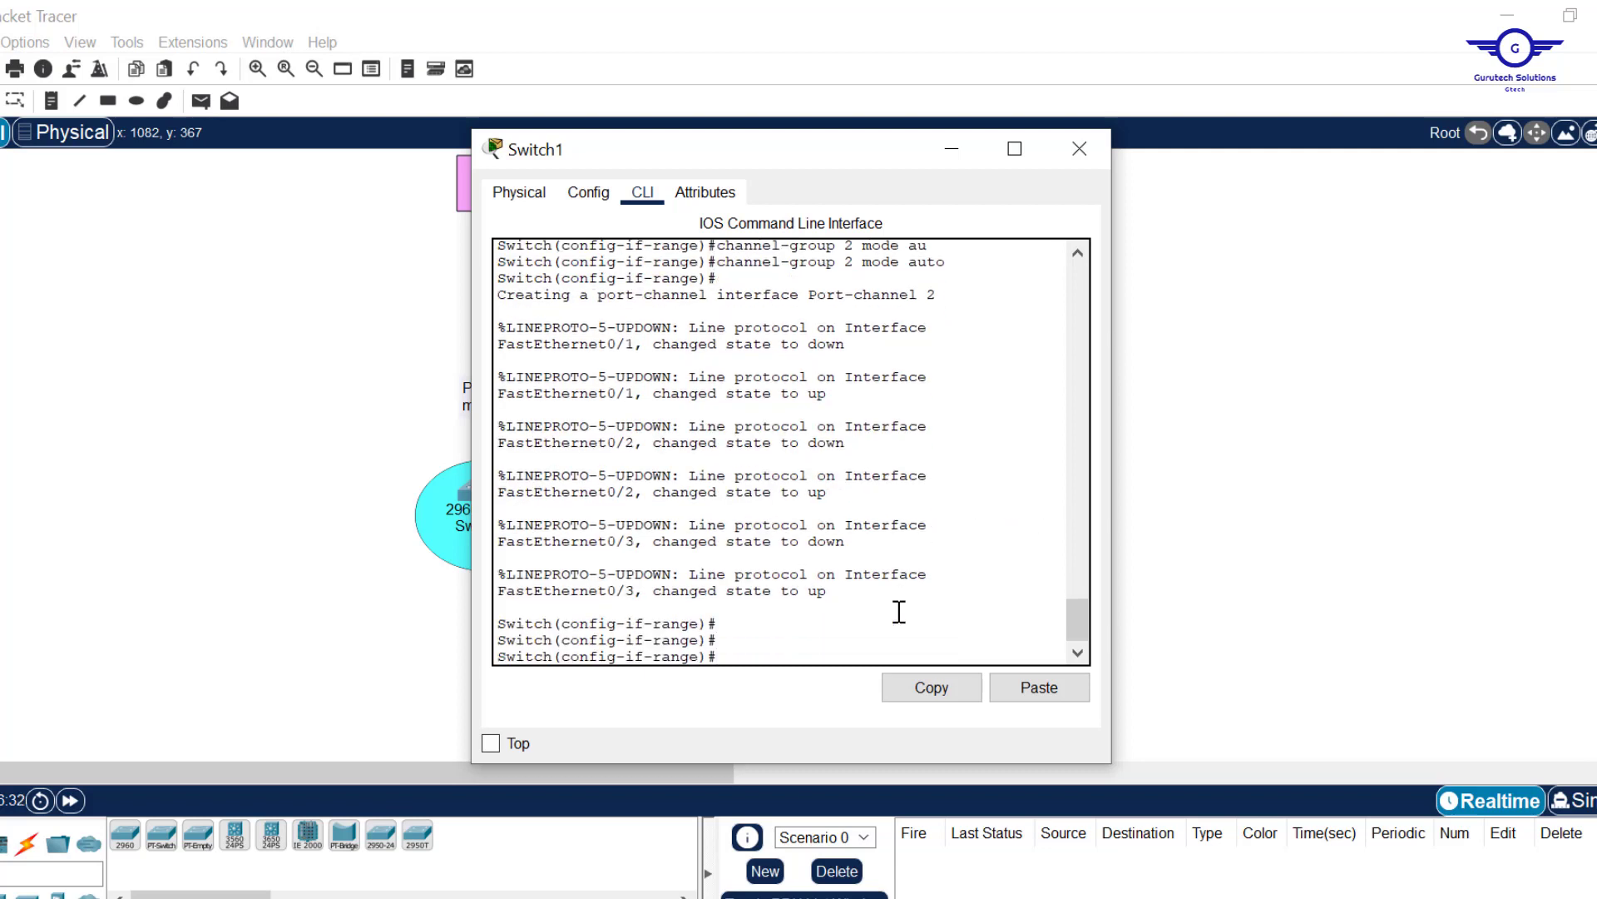
Exit interface range configuration on Switch1 to global configuration mode.
{"action": "type", "text": "ex"}
{"action": "key", "text": "Return"}
{"action": "key", "text": "Return"}
{"action": "key", "text": "Return"}
{"action": "key", "text": "Return"}
{"action": "key", "text": "Return"}
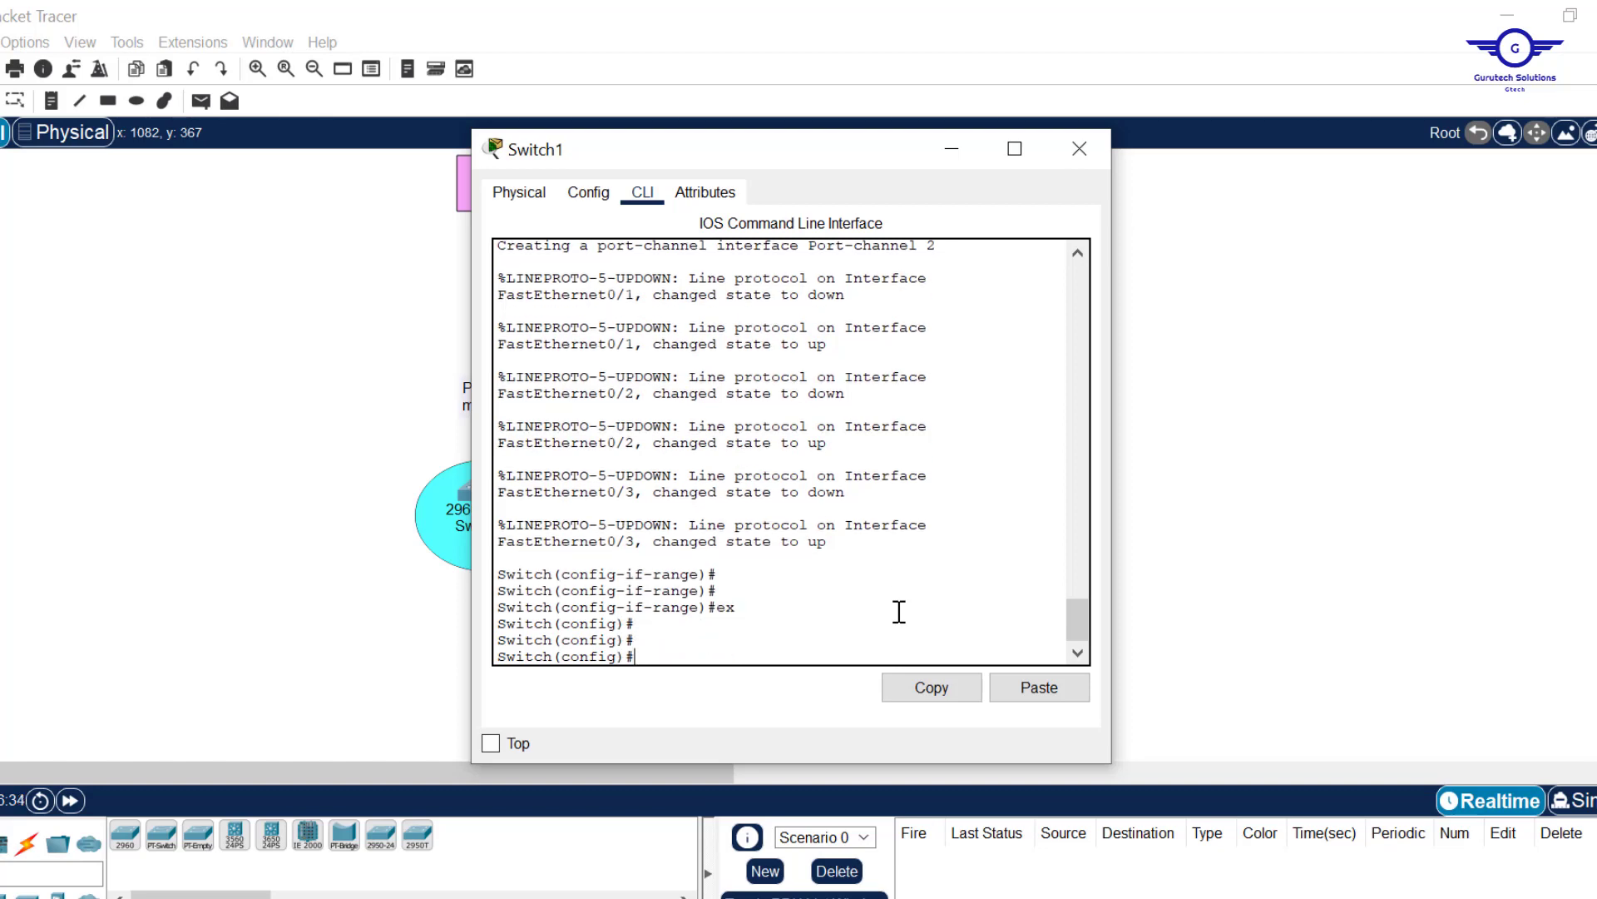
Check the port channel trunk instruction in the notes, and return to the Switch1 command line.
{"action": "key", "text": "alt+F4"}
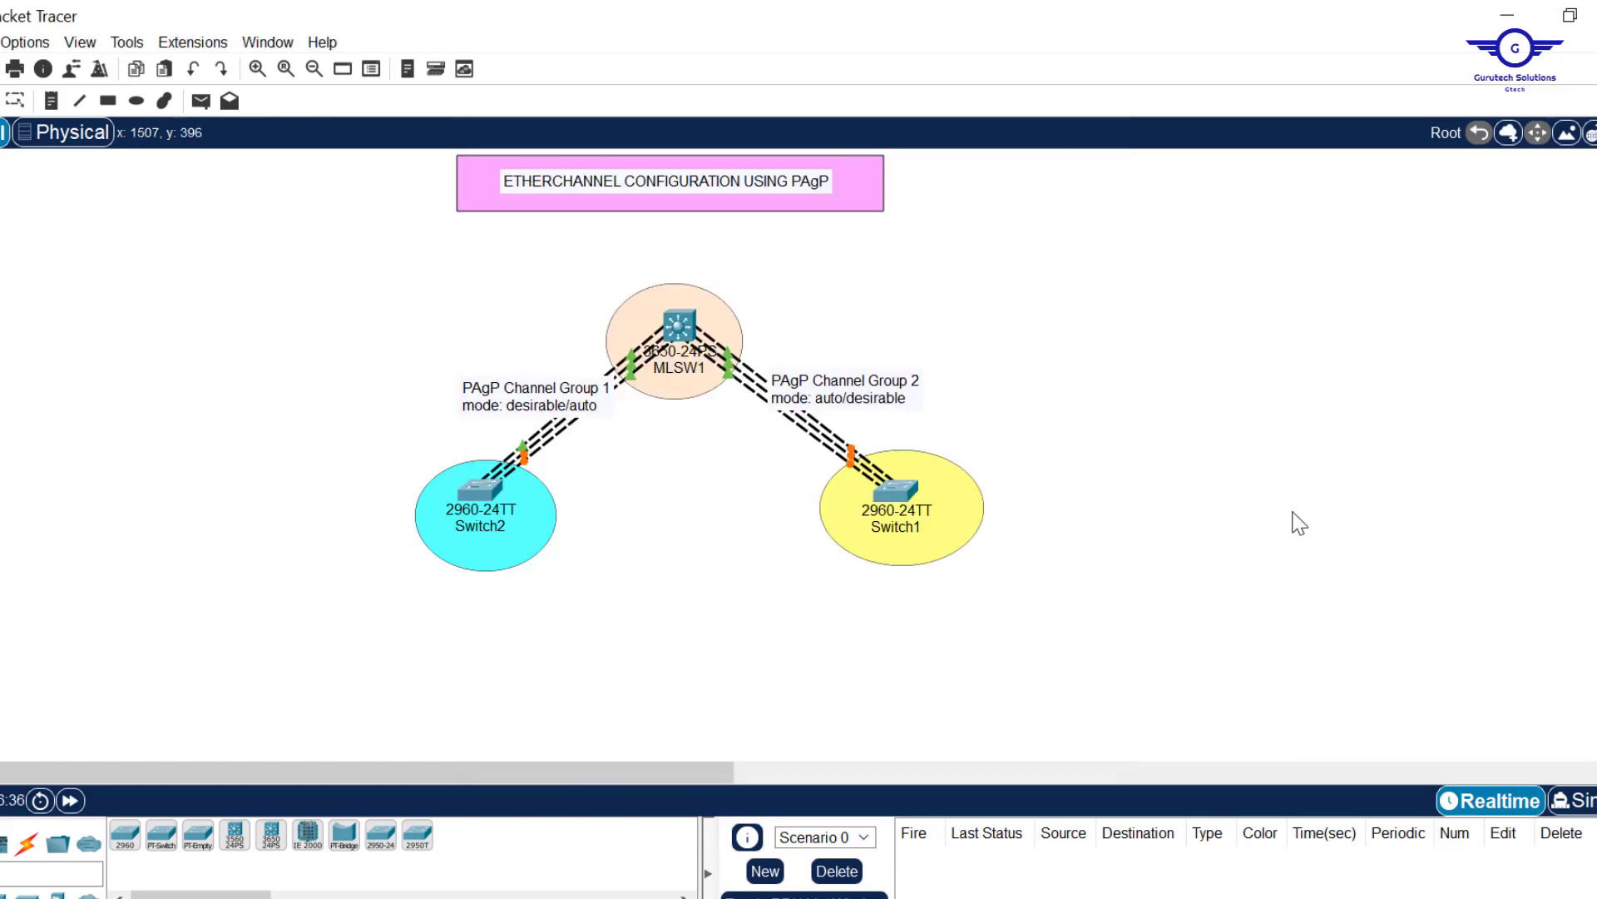
{"action": "key", "text": "alt+Tab"}
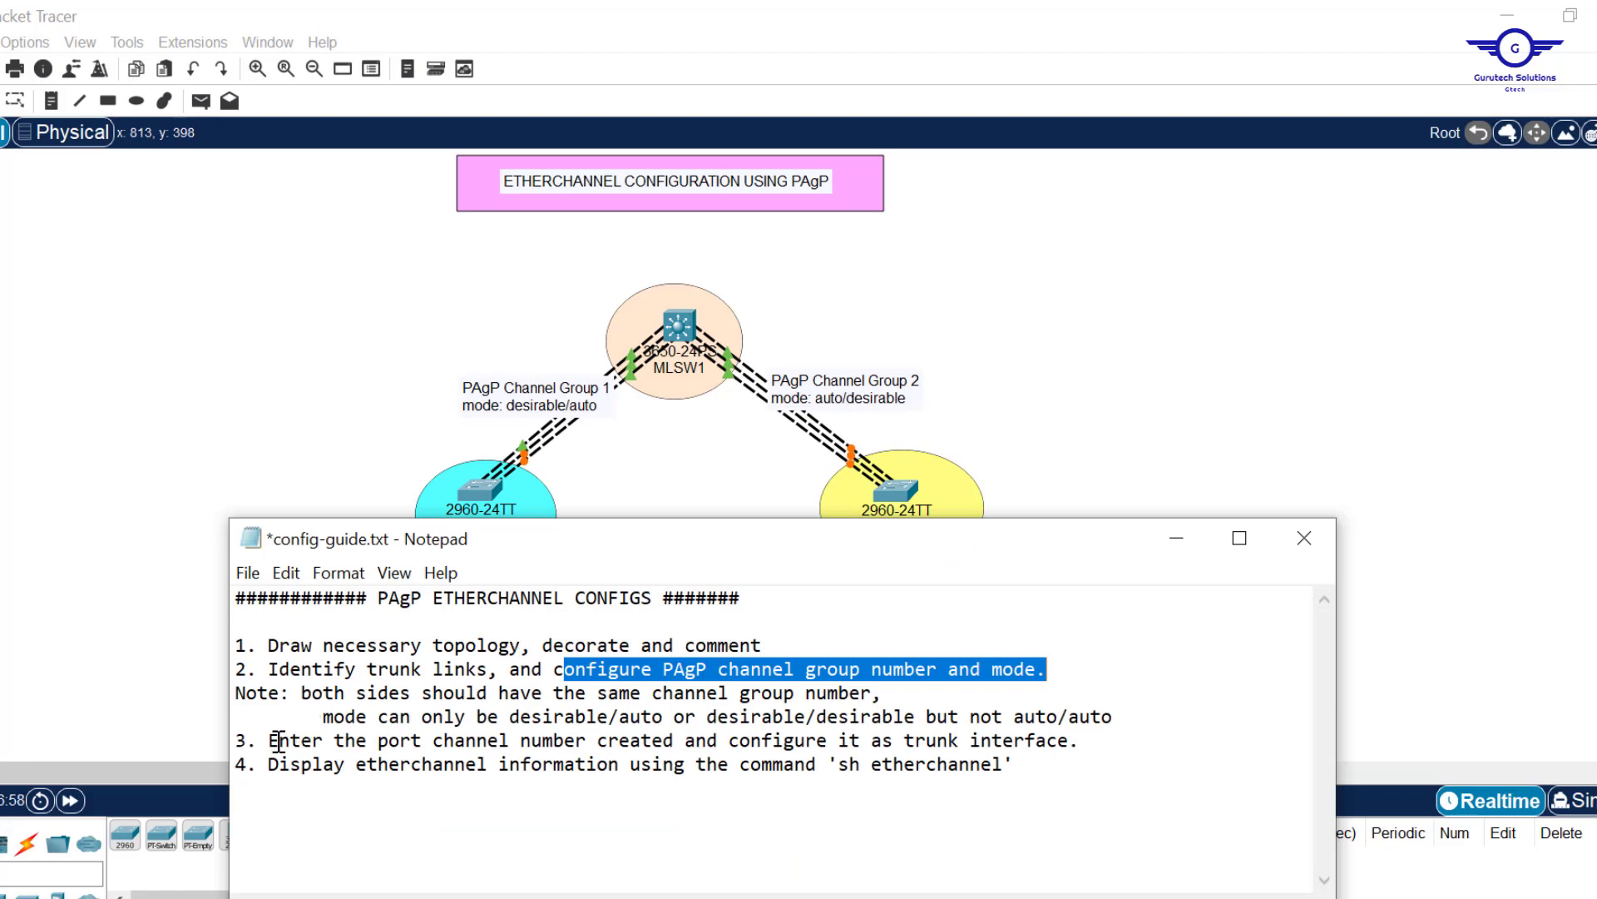
{"action": "left_click_drag", "start_coordinate": [268, 739], "coordinate": [1123, 740]}
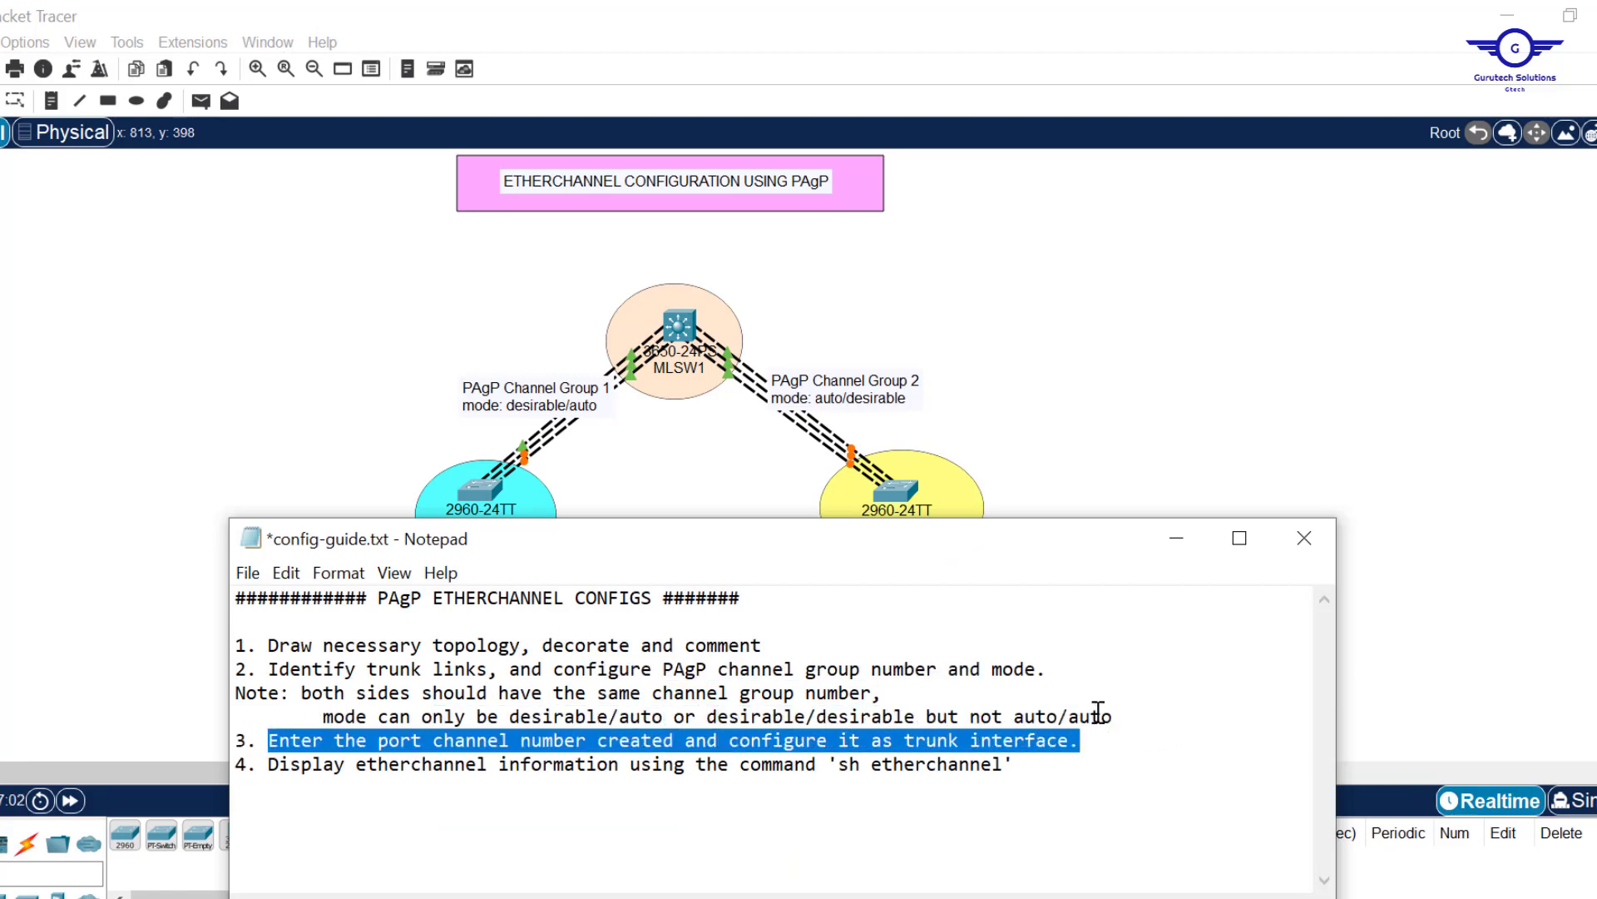
{"action": "left_click", "coordinate": [901, 495]}
{"action": "left_click", "coordinate": [901, 494]}
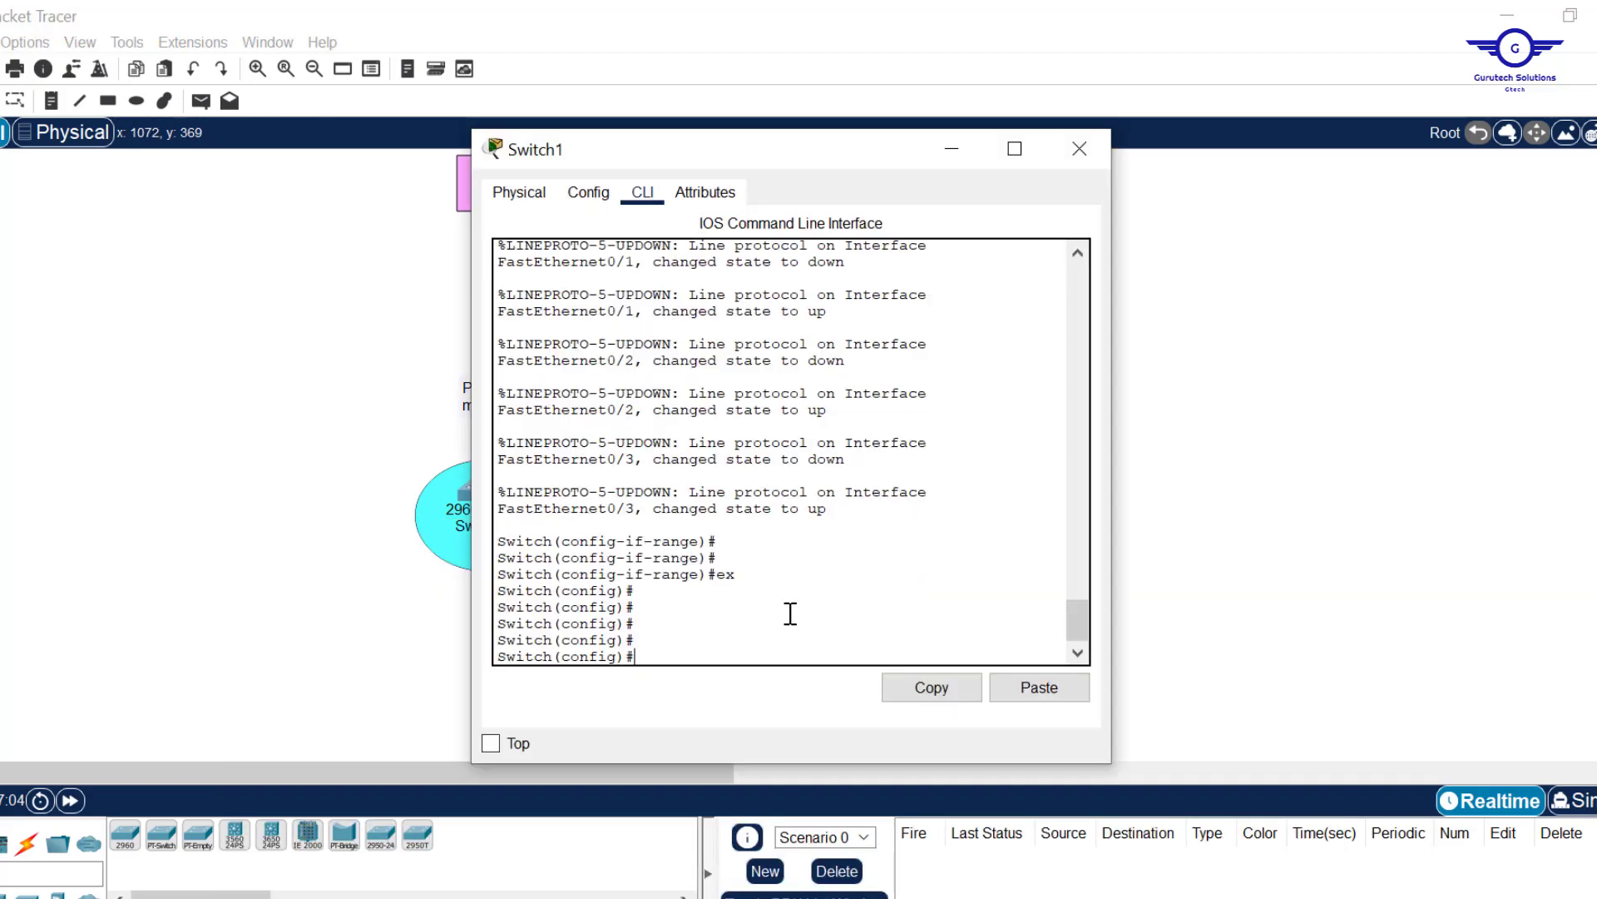
Enter interface port-channel 2 on Switch1 and set its switchport mode to trunk.
{"action": "type", "text": "int port-c"}
{"action": "key", "text": "Tab"}
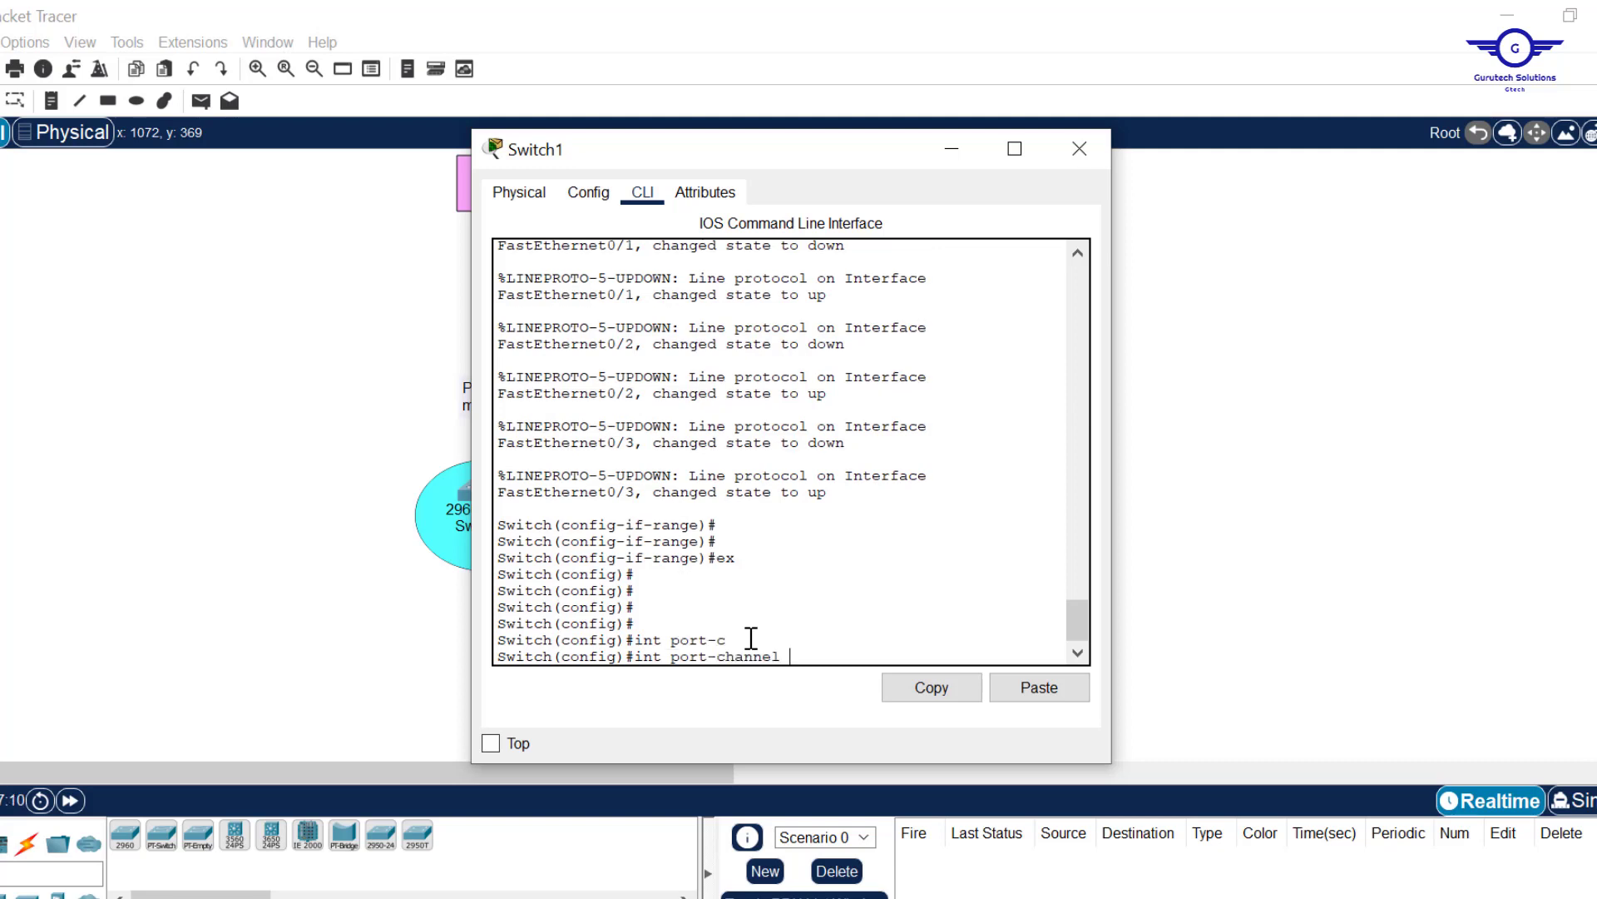
{"action": "type", "text": "2"}
{"action": "key", "text": "Return"}
{"action": "type", "text": "swi"}
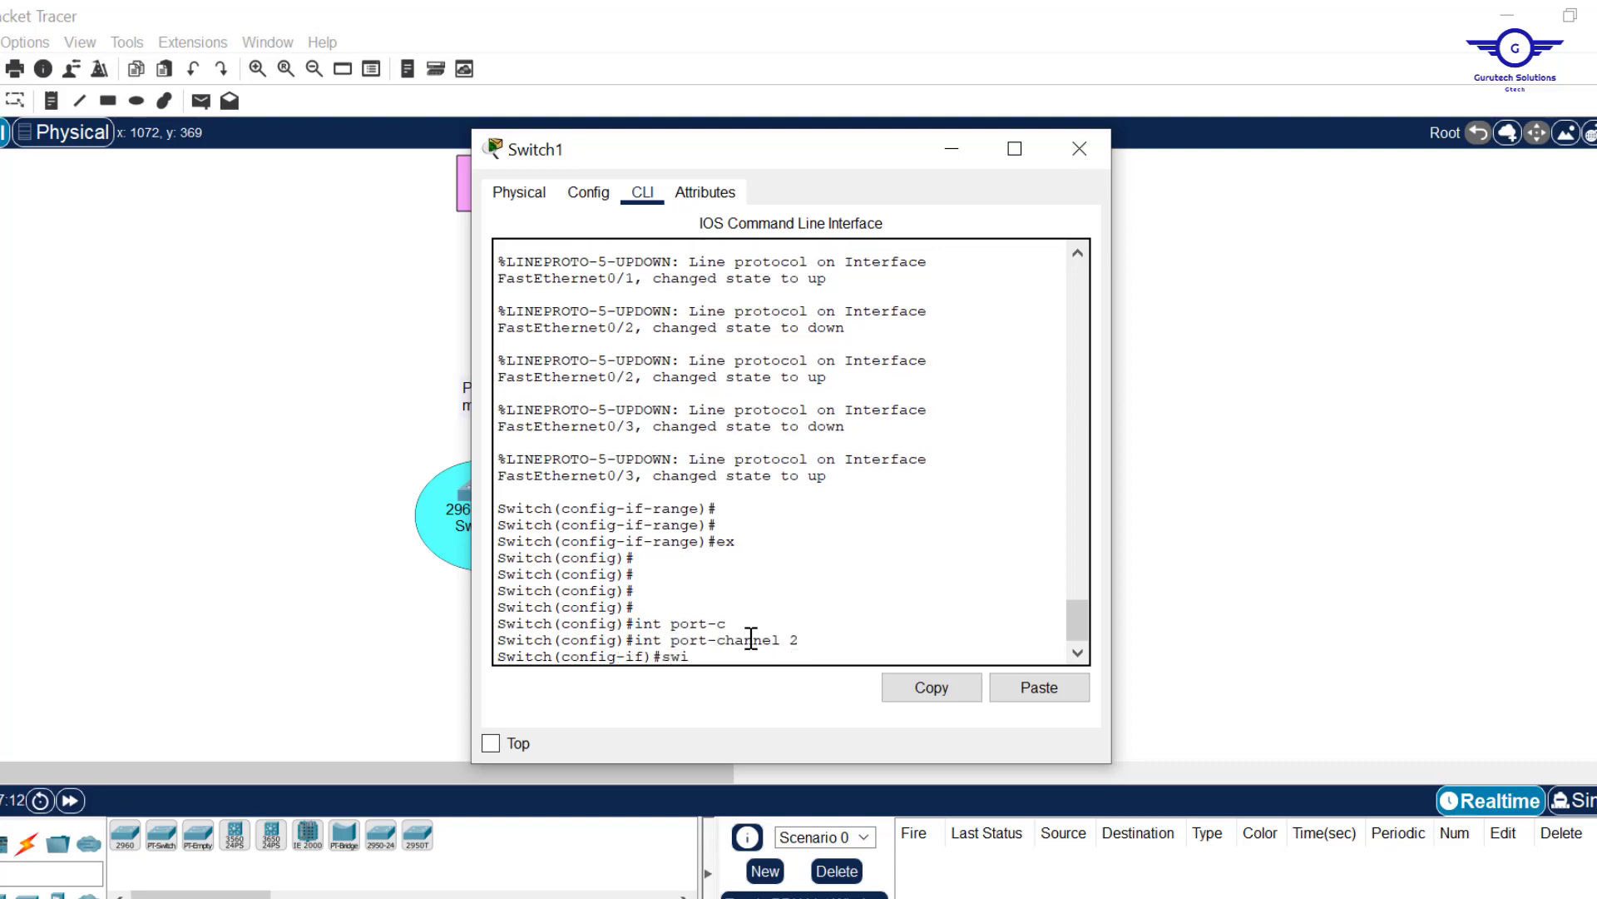
{"action": "key", "text": "Tab"}
{"action": "type", "text": "m"}
{"action": "key", "text": "Tab"}
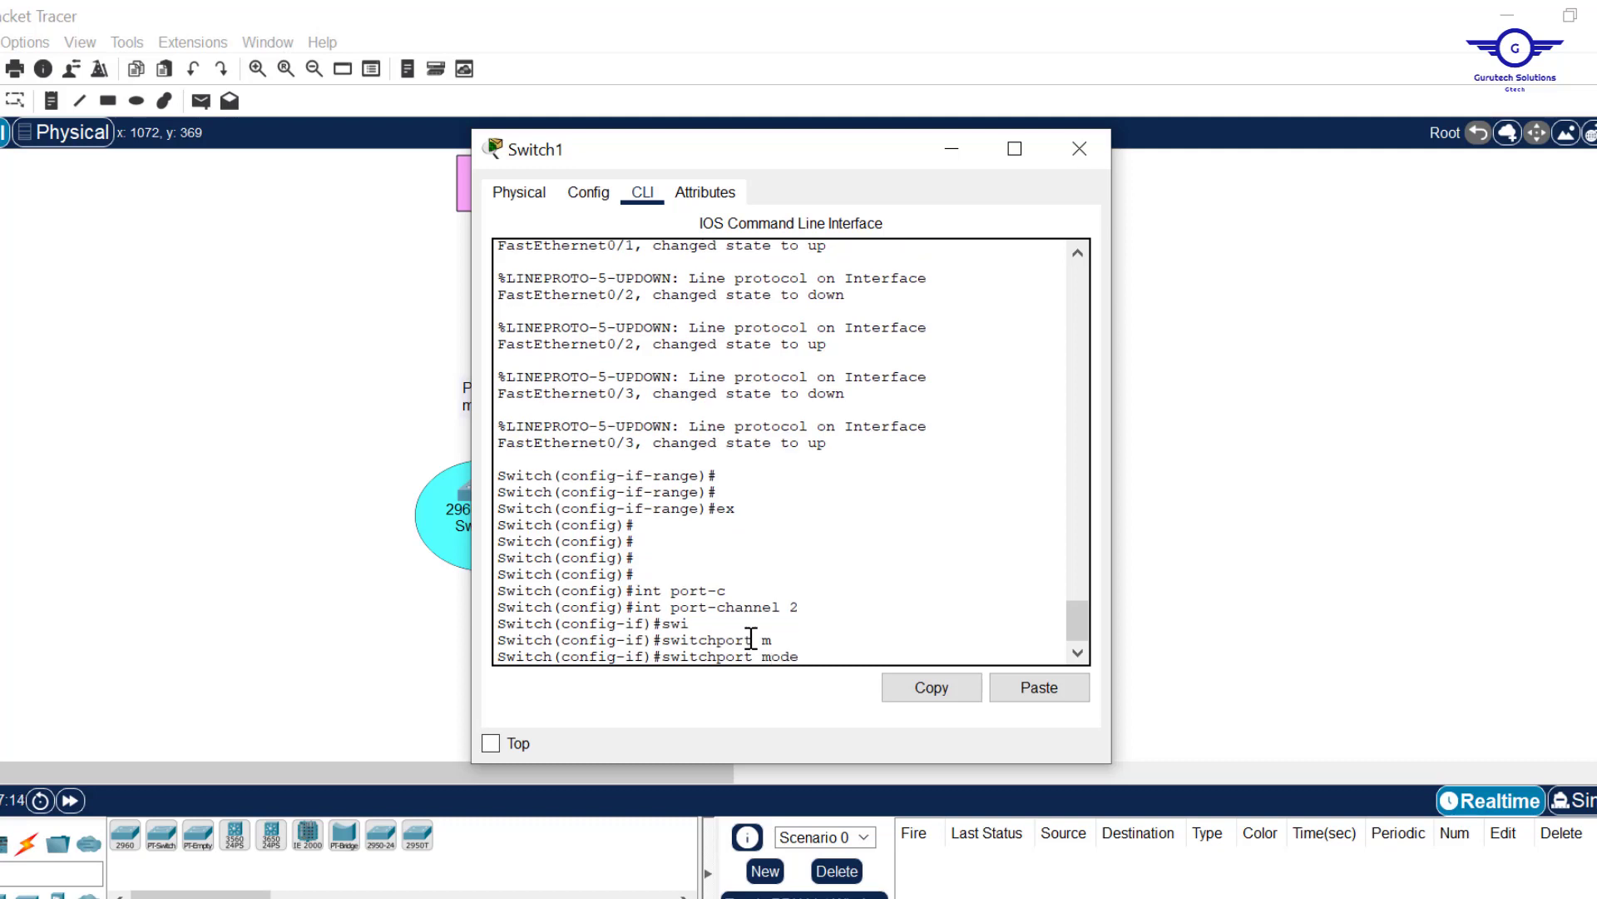
{"action": "type", "text": "tr"}
{"action": "key", "text": "Tab"}
{"action": "key", "text": "Return"}
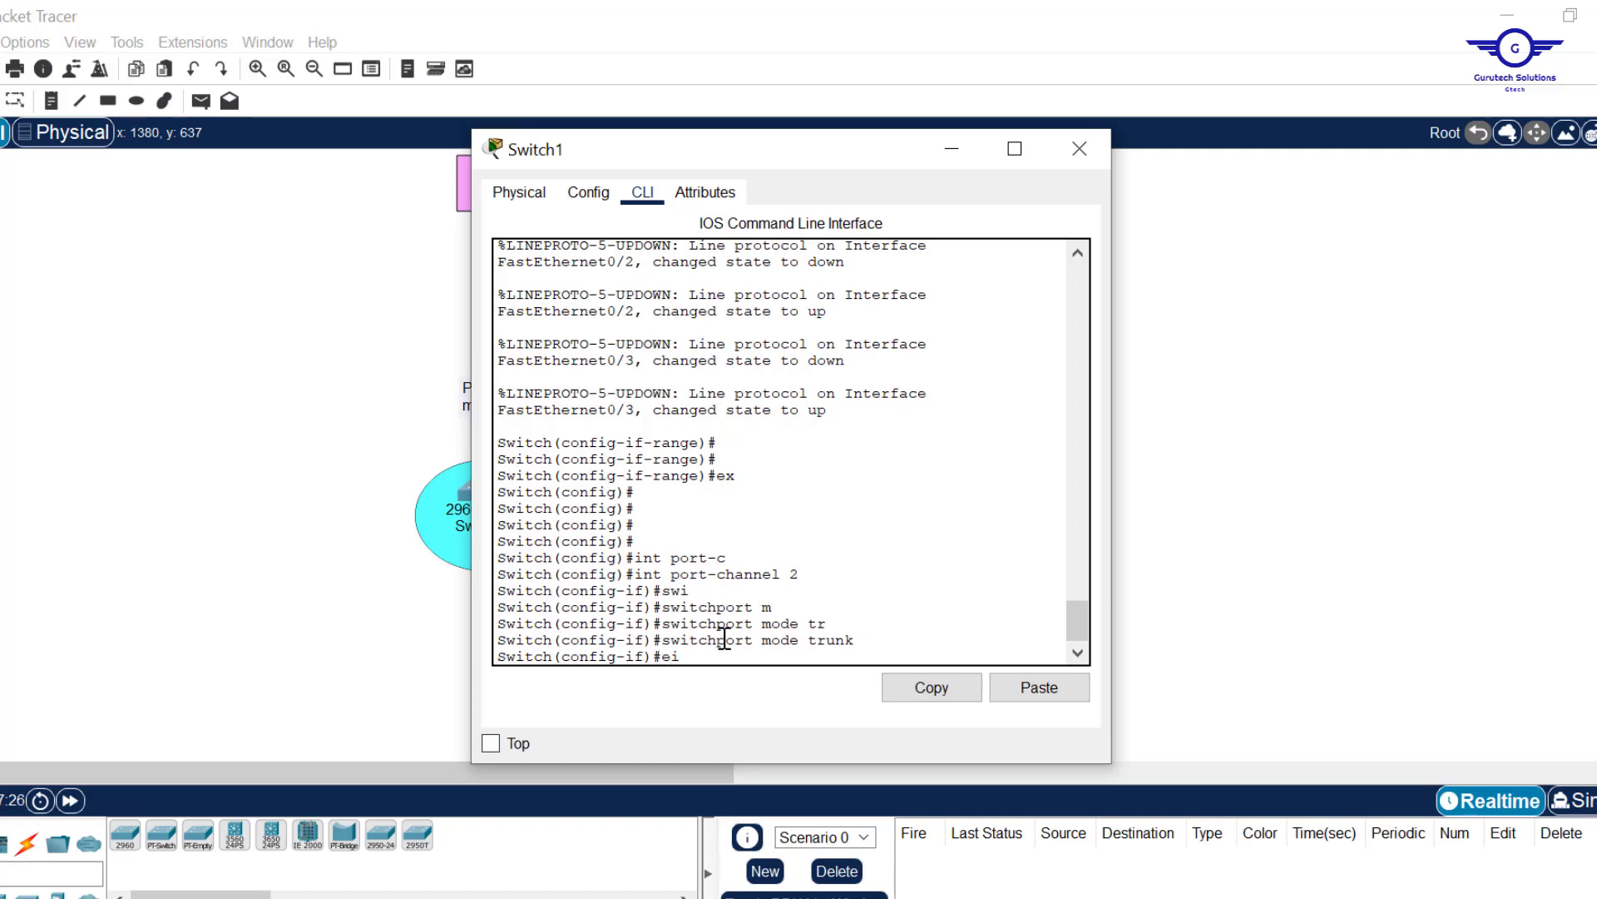
Exit to global configuration mode on Switch1, save the configuration with do wr, and close the device window.
{"action": "type", "text": "t"}
{"action": "key", "text": "Return"}
{"action": "key", "text": "Return"}
{"action": "key", "text": "Return"}
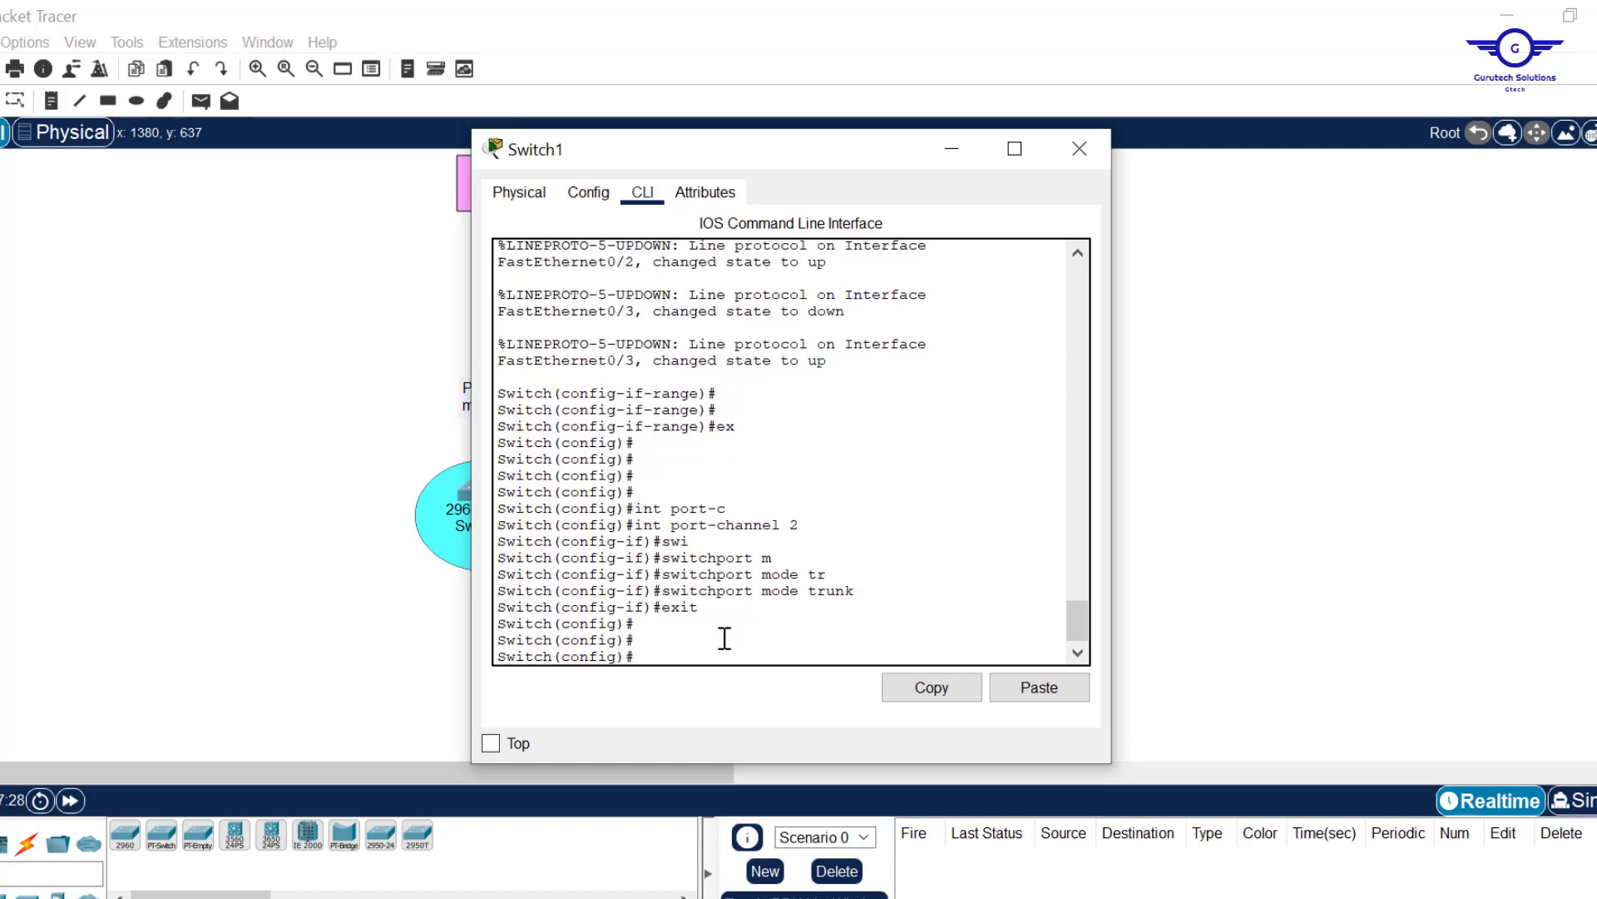
{"action": "key", "text": "Return"}
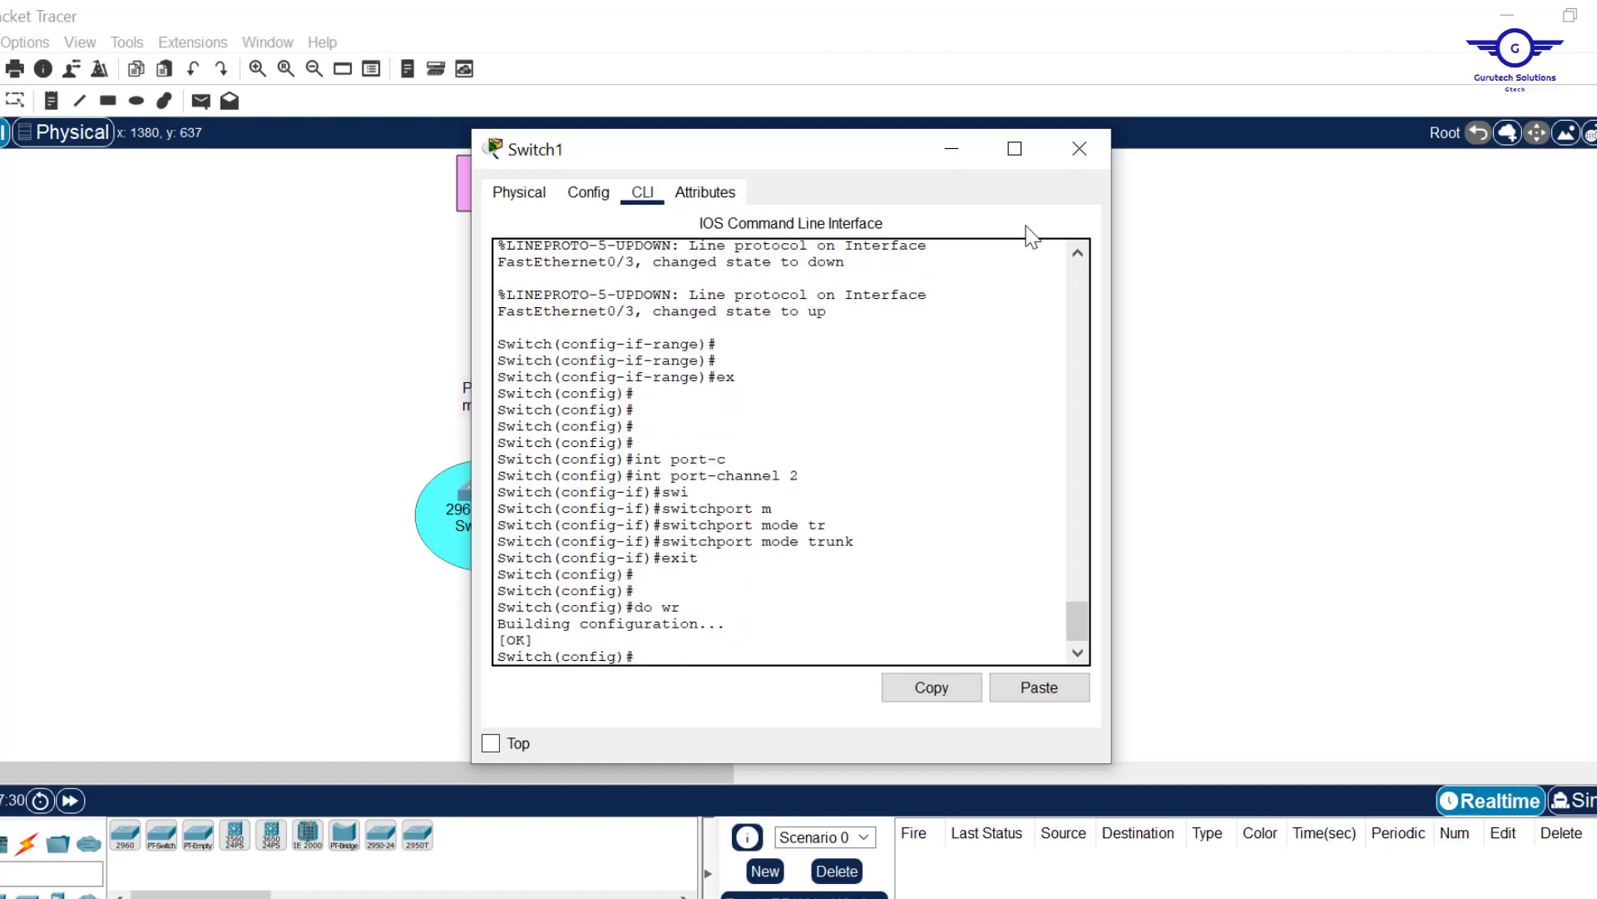
{"action": "left_click", "coordinate": [1083, 158]}
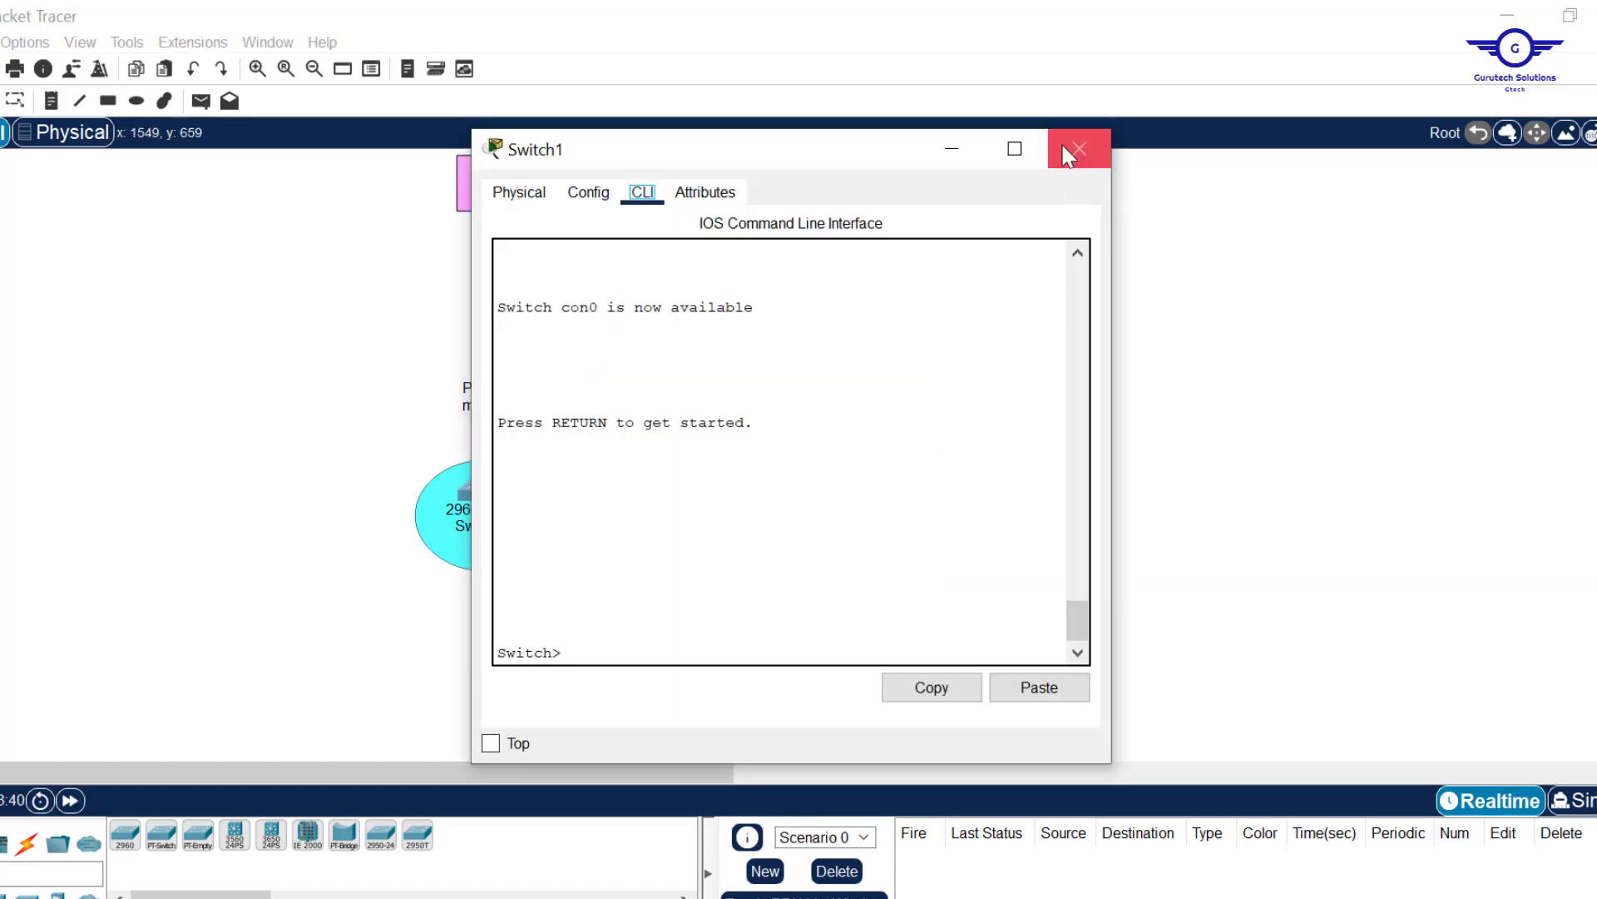
{"action": "left_click", "coordinate": [1081, 150]}
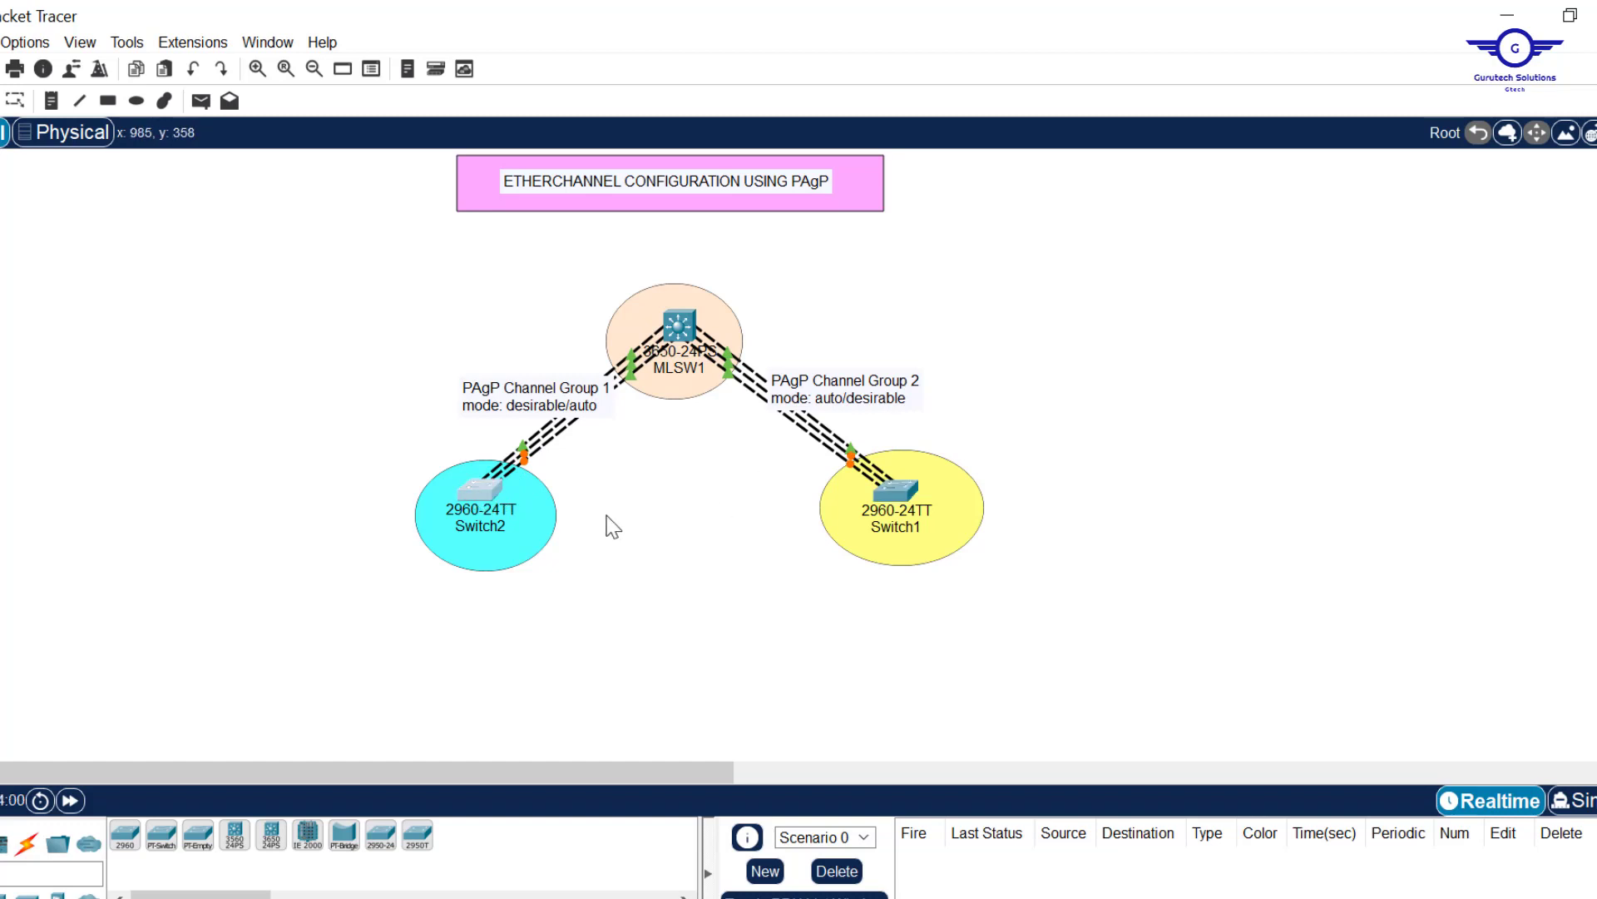
Review the channel-group modes entered on Switch2 and Switch1 in their command line histories.
{"action": "left_click", "coordinate": [489, 488]}
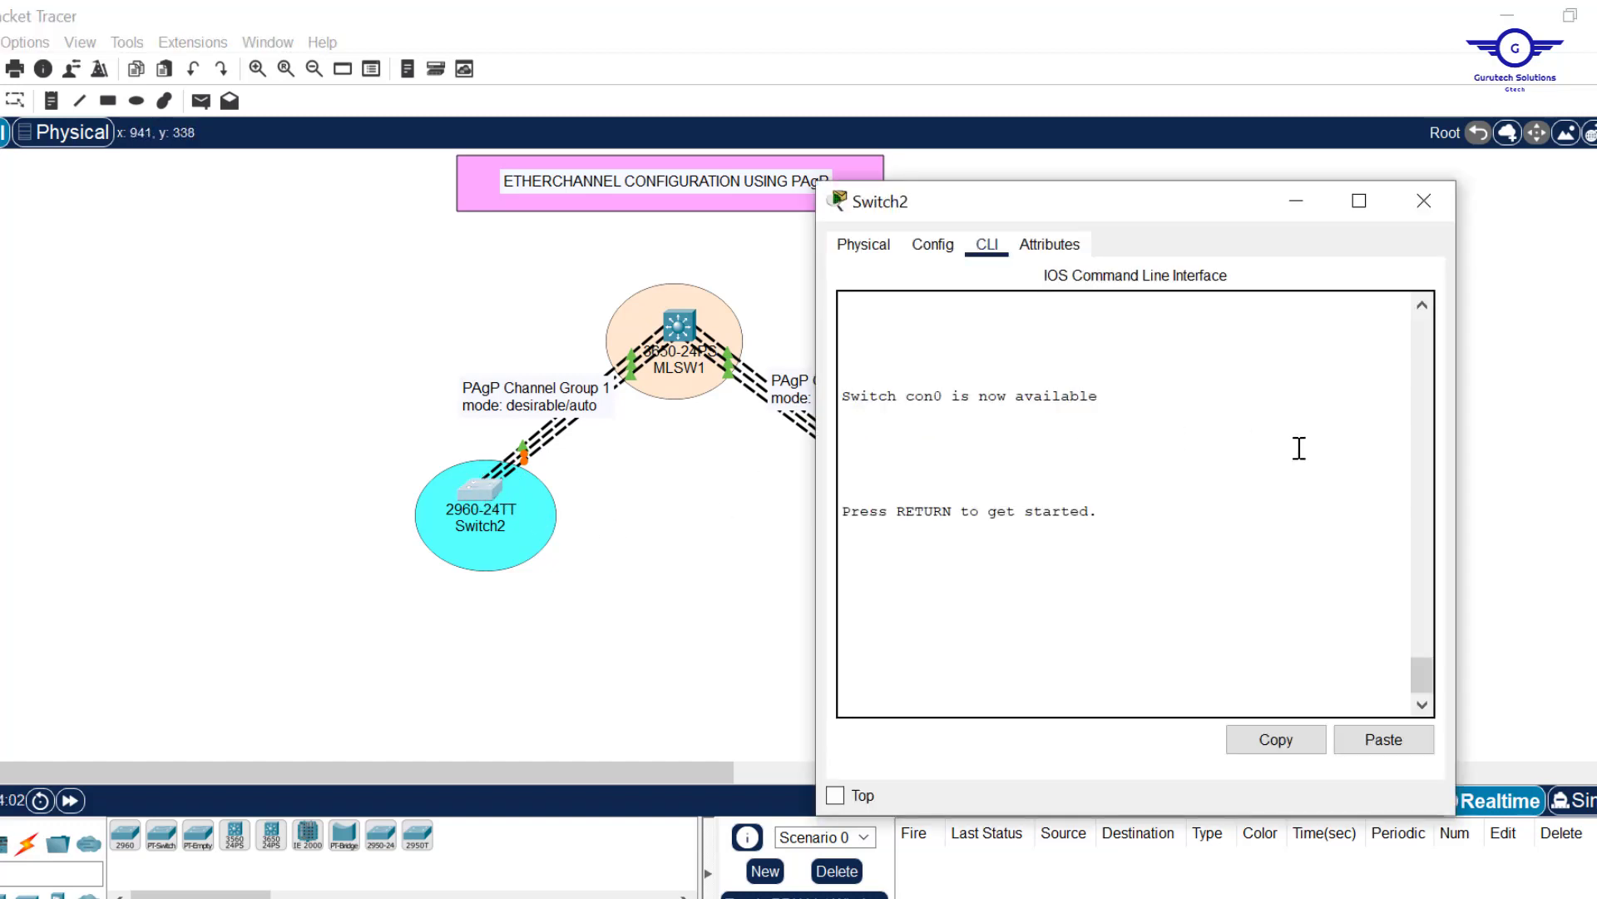
{"action": "left_click_drag", "start_coordinate": [1418, 684], "coordinate": [1258, 574]}
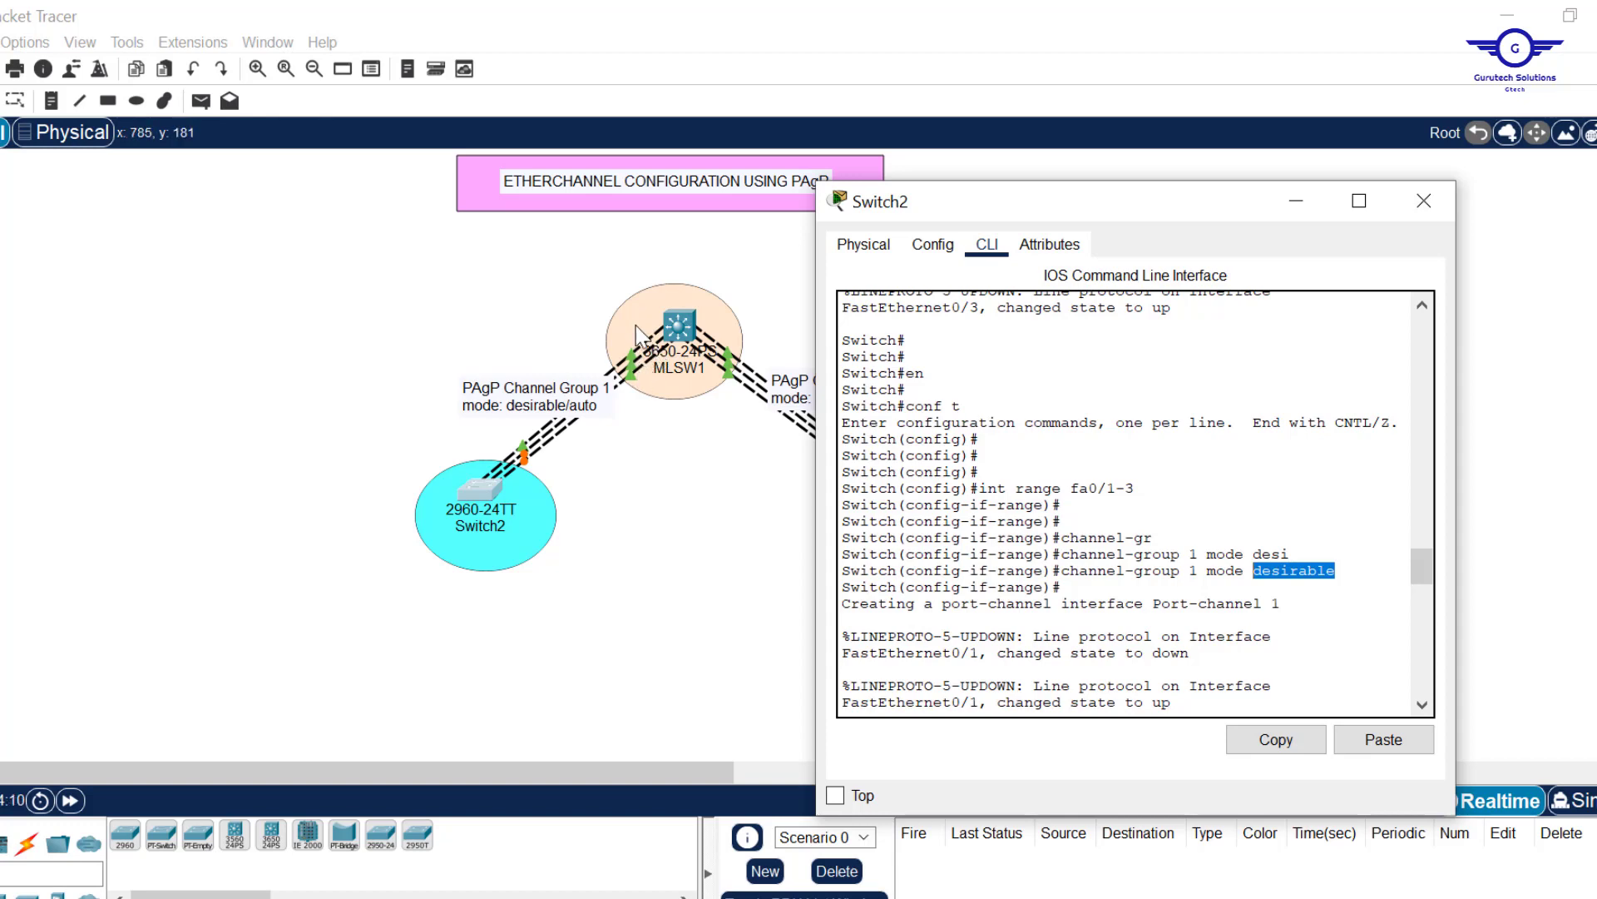
{"action": "left_click", "coordinate": [1424, 203]}
{"action": "left_click", "coordinate": [906, 496]}
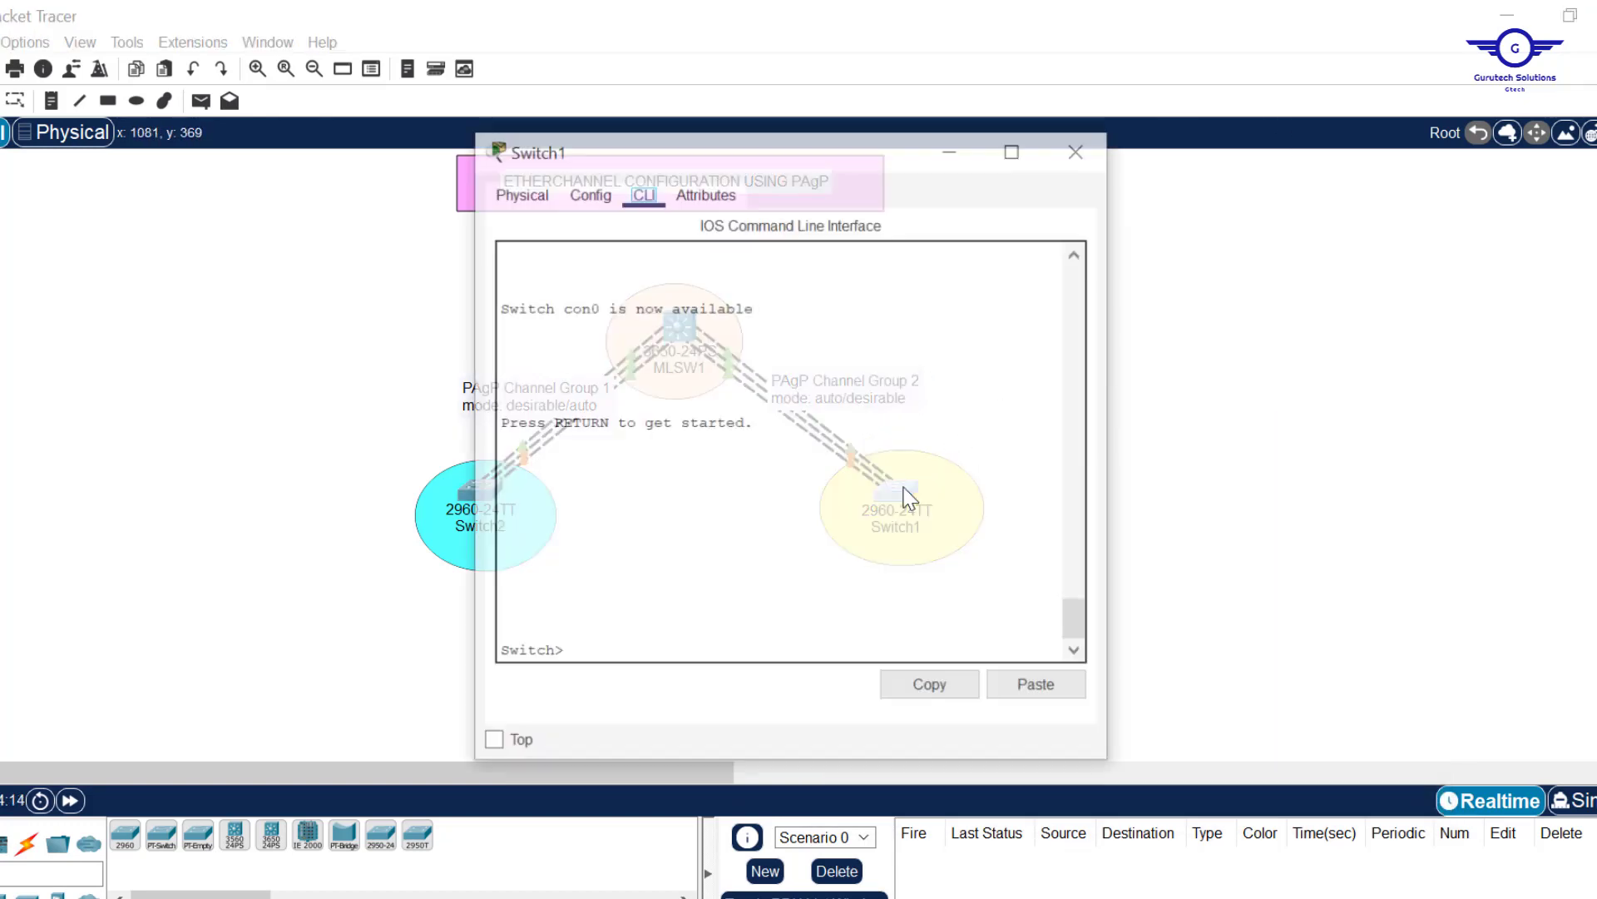
{"action": "left_click_drag", "start_coordinate": [1075, 616], "coordinate": [1069, 516]}
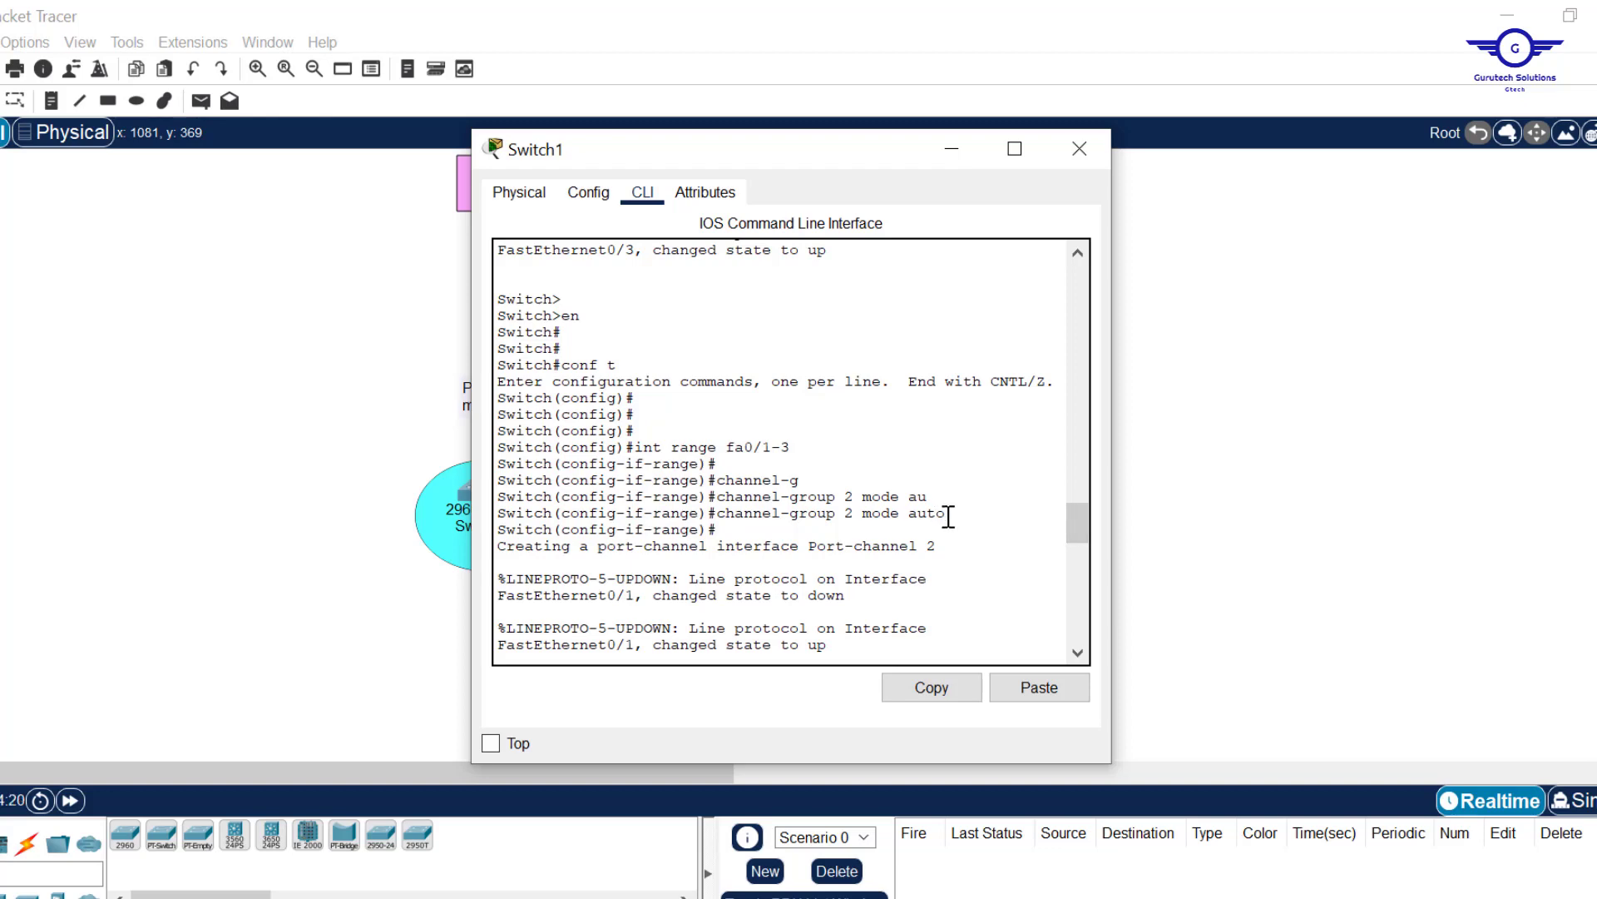
{"action": "left_click_drag", "start_coordinate": [948, 516], "coordinate": [909, 515]}
{"action": "left_click", "coordinate": [1079, 150]}
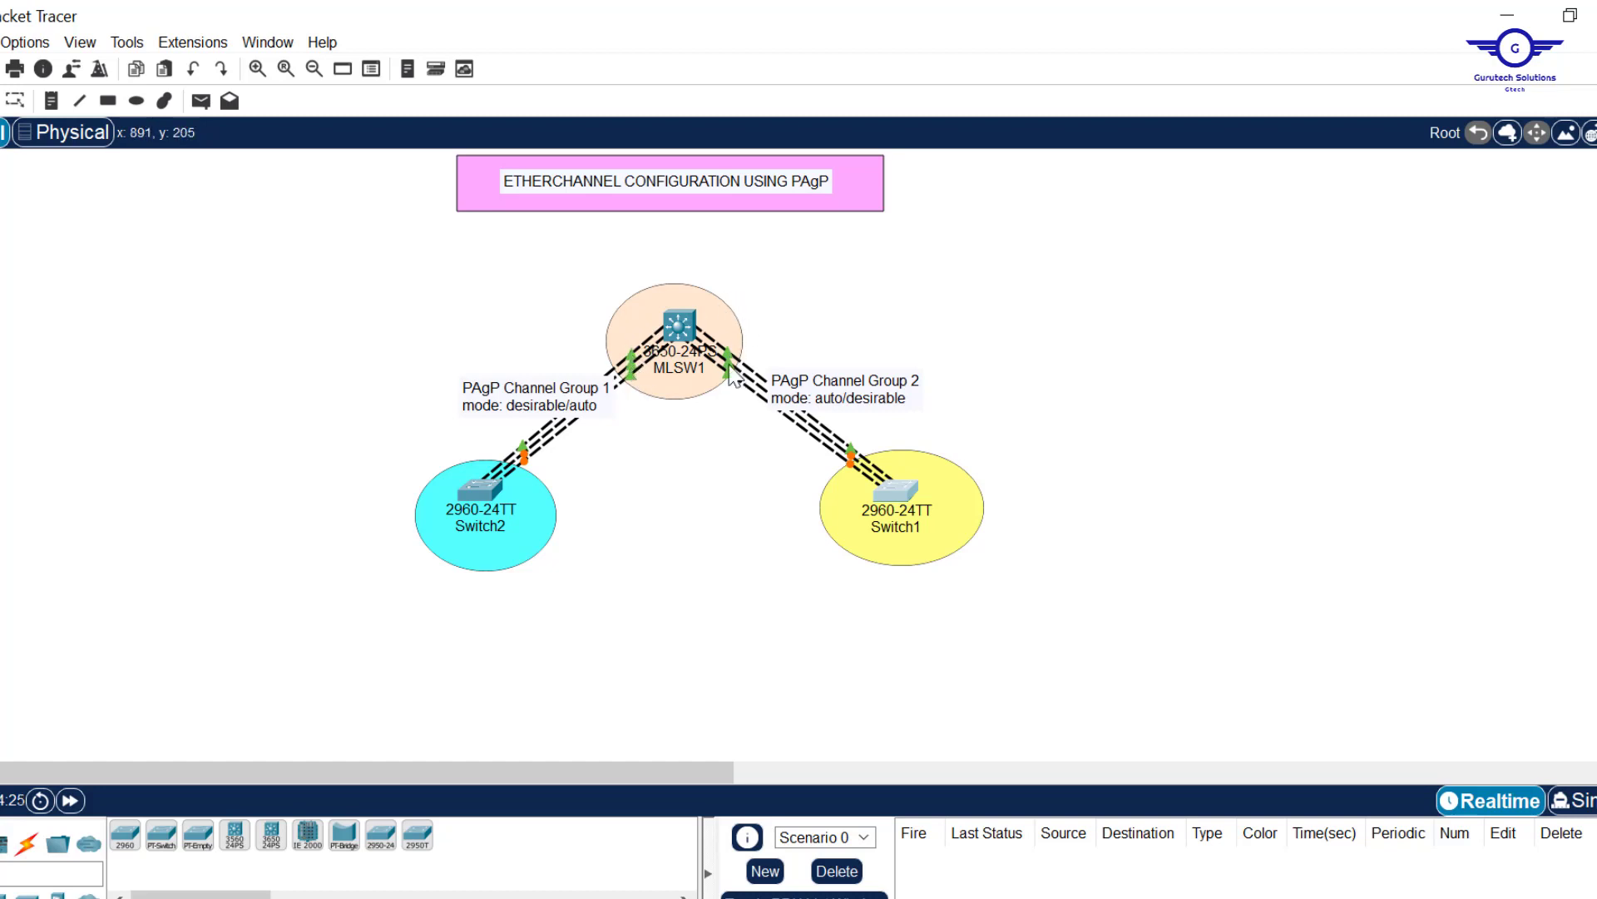
Open MLSW1's command line and decline the initial configuration dialog.
{"action": "left_click", "coordinate": [684, 327]}
{"action": "left_click", "coordinate": [643, 193]}
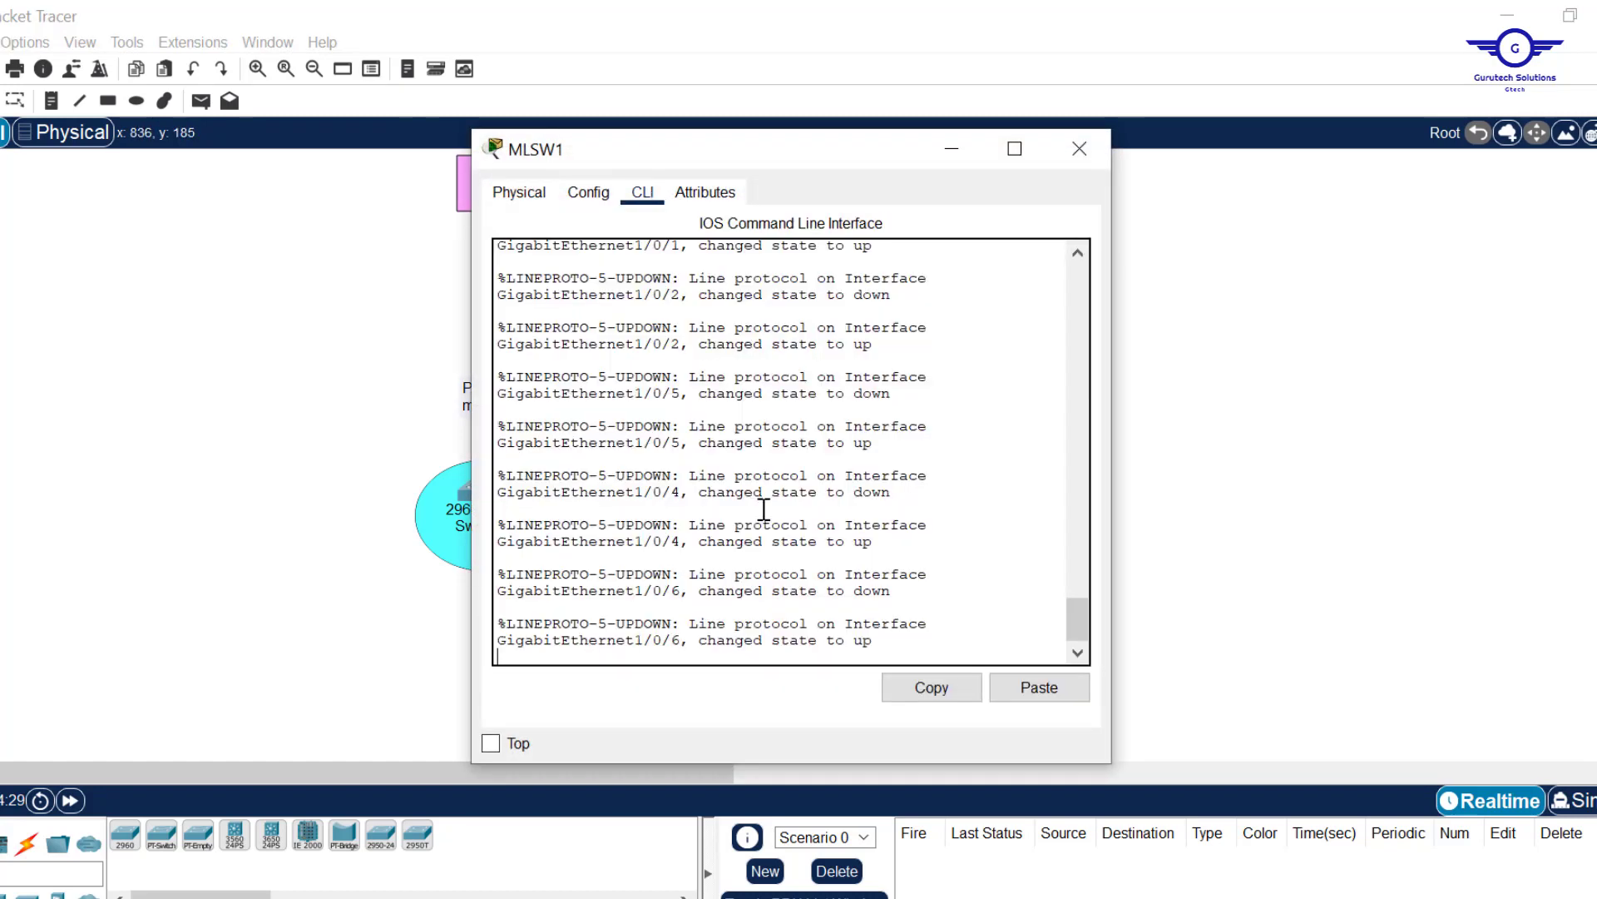
{"action": "key", "text": "Return"}
{"action": "key", "text": "Return"}
{"action": "type", "text": "n"}
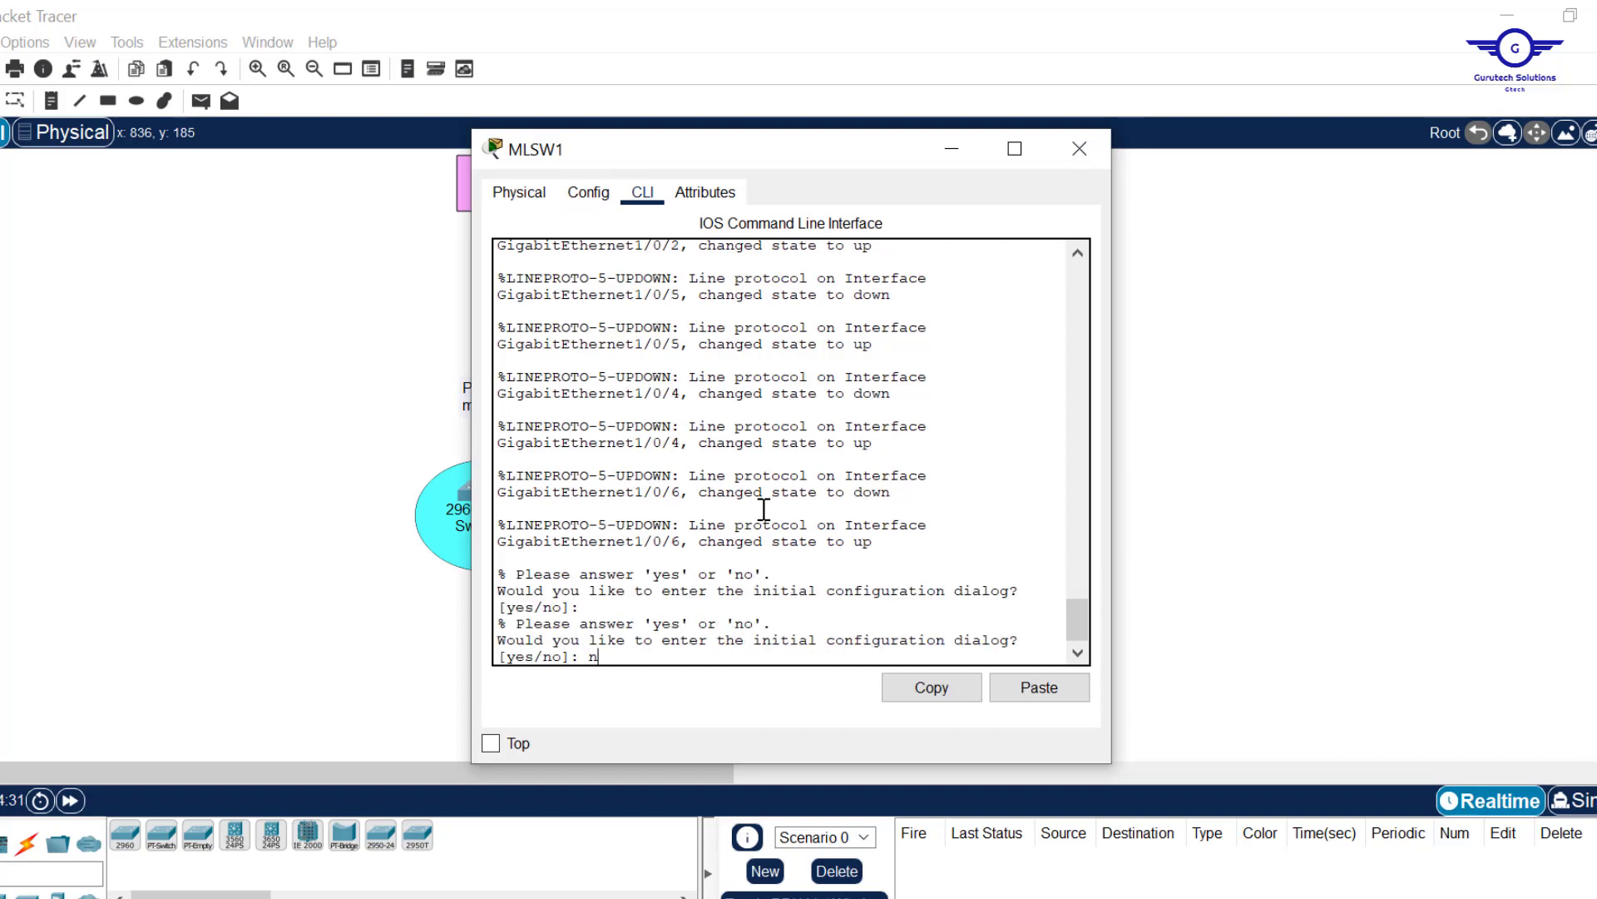
{"action": "key", "text": "Return"}
{"action": "key", "text": "Return"}
{"action": "key", "text": "Return"}
{"action": "key", "text": "Return"}
{"action": "key", "text": "Return"}
Enter privileged mode and global configuration mode on MLSW1.
{"action": "type", "text": "en"}
{"action": "key", "text": "Return"}
{"action": "type", "text": "co"}
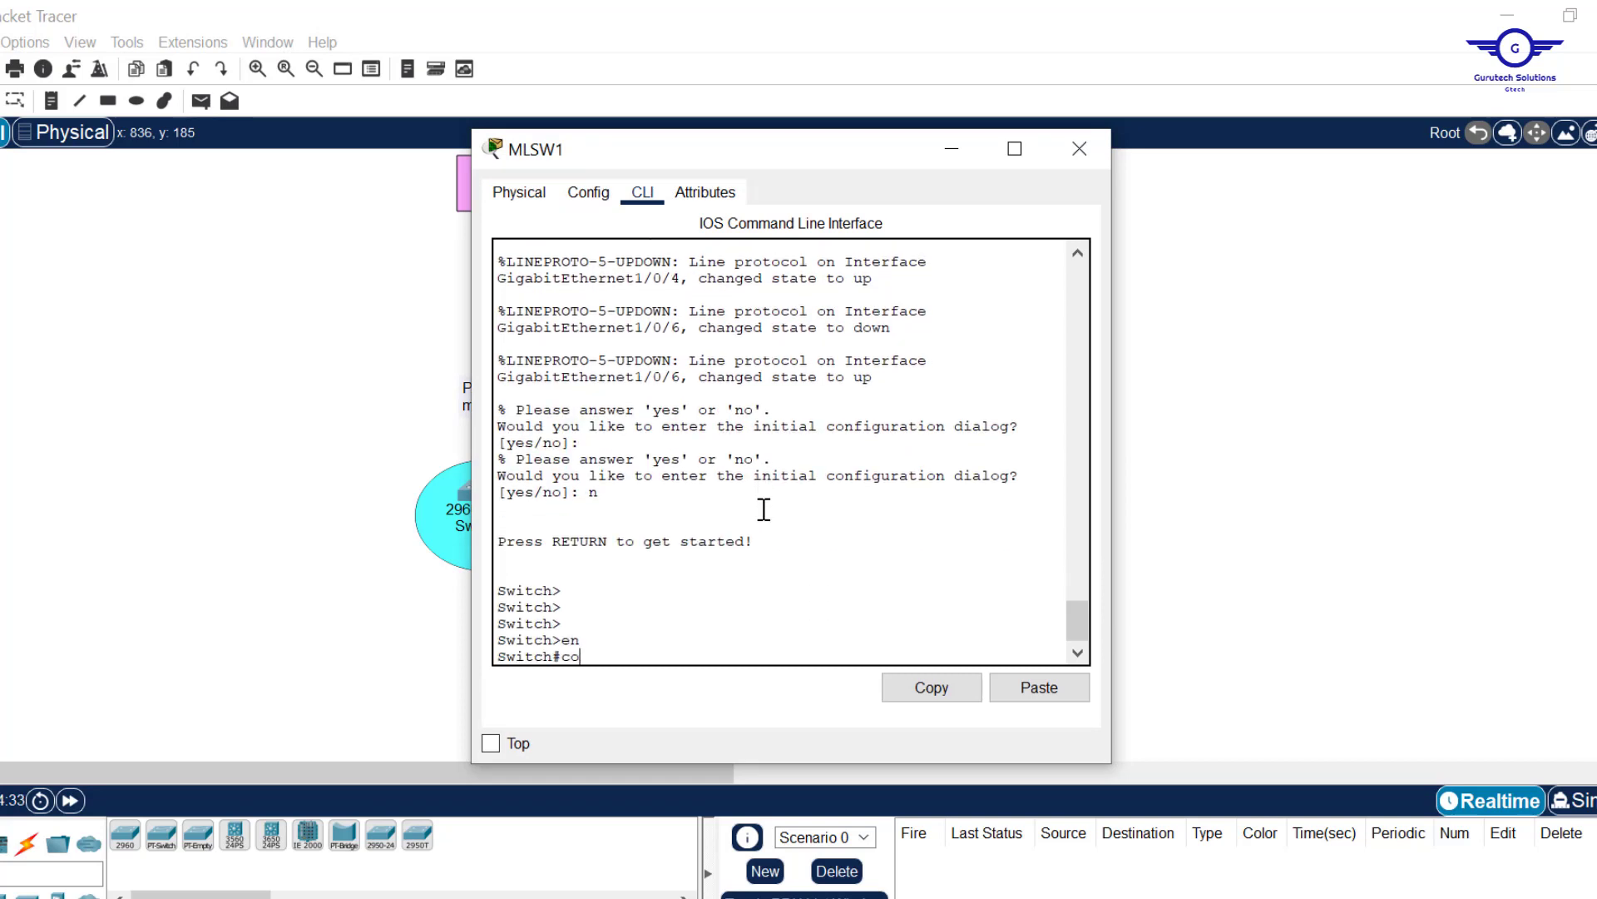
{"action": "type", "text": "nf t"}
{"action": "key", "text": "Return"}
{"action": "key", "text": "Return"}
{"action": "key", "text": "Return"}
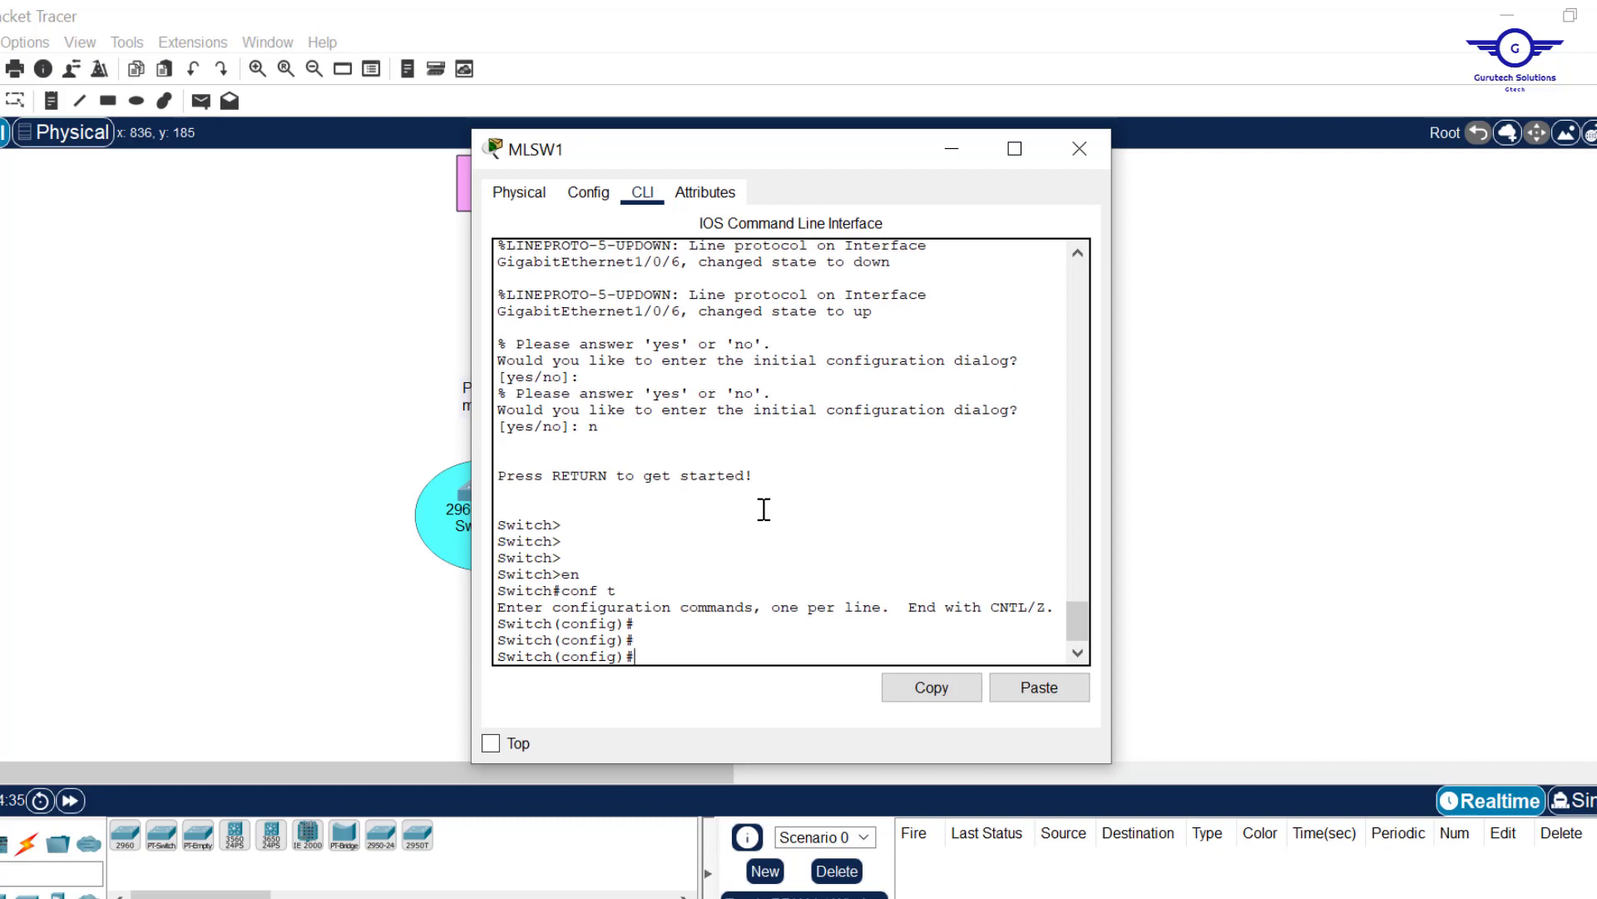
Check MLSW1's links to Switch2 in the topology, and enter interface range configuration for gig1/0/1-3 on MLSW1.
{"action": "key", "text": "alt+F4"}
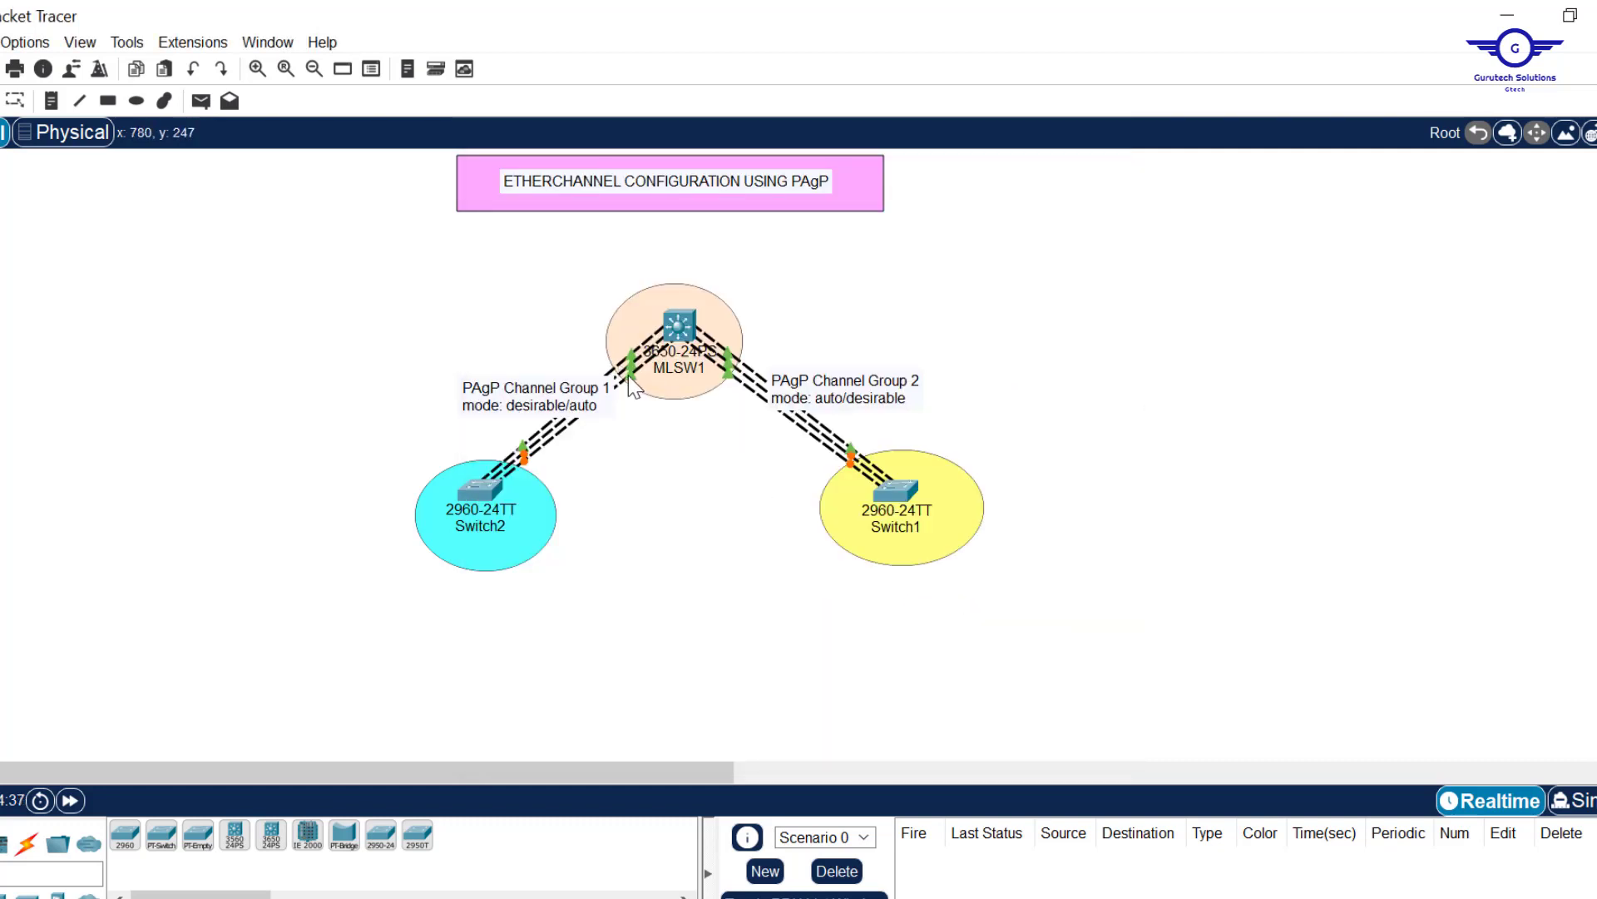
{"action": "mouse_move", "coordinate": [627, 376]}
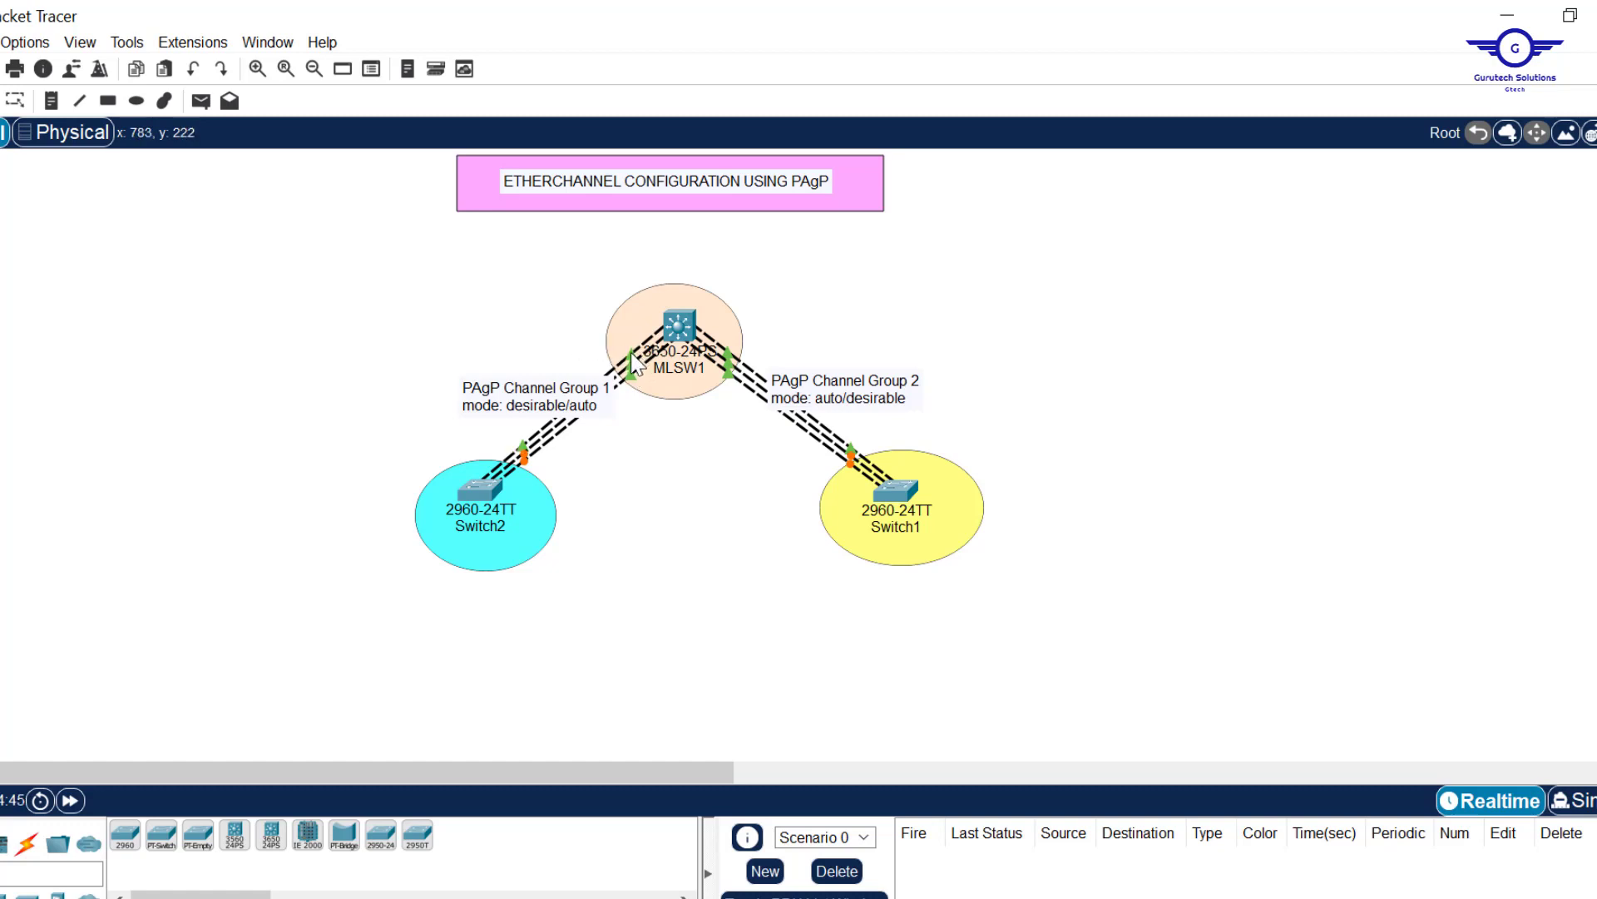
{"action": "left_click", "coordinate": [681, 326]}
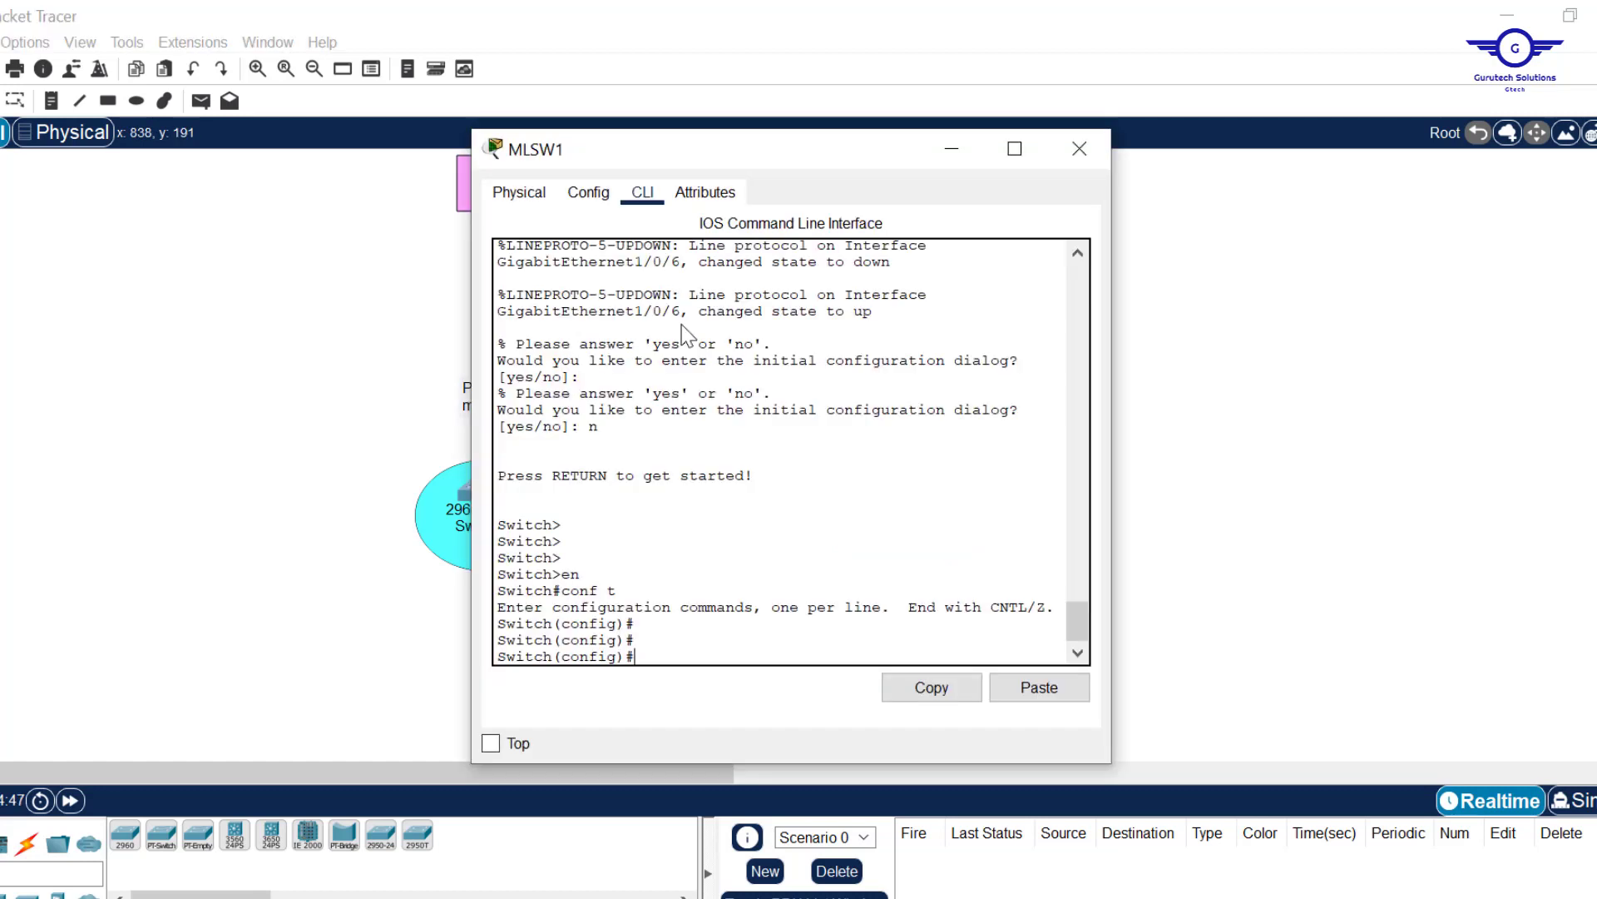
{"action": "type", "text": "int range gig1/0/1"}
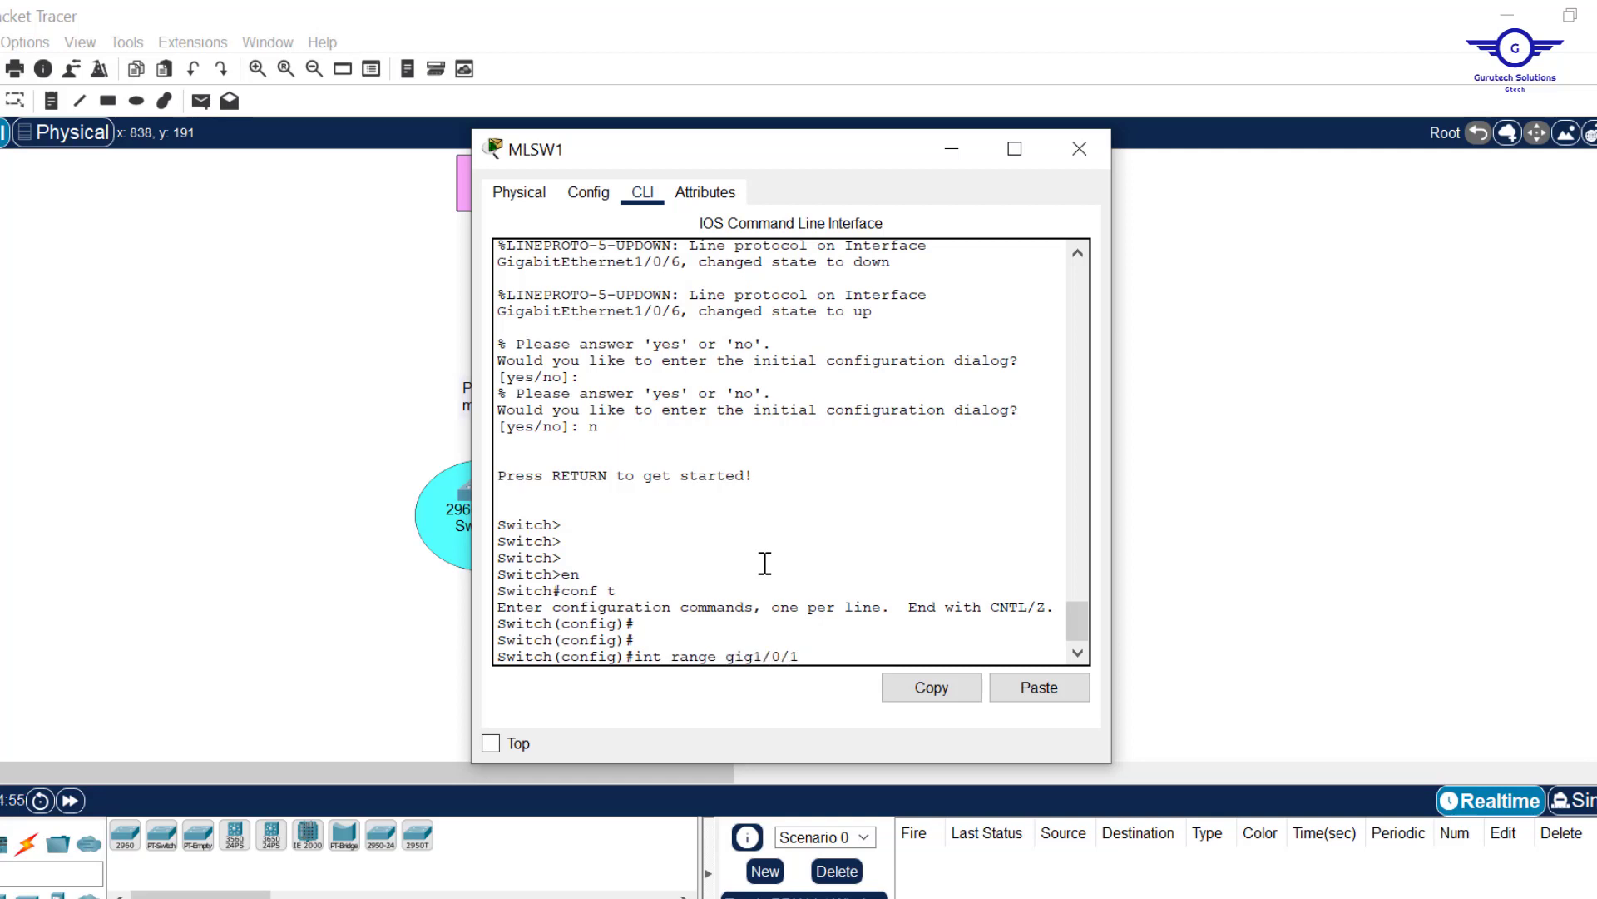
{"action": "type", "text": "3"}
{"action": "key", "text": "Return"}
{"action": "key", "text": "Return"}
{"action": "key", "text": "Return"}
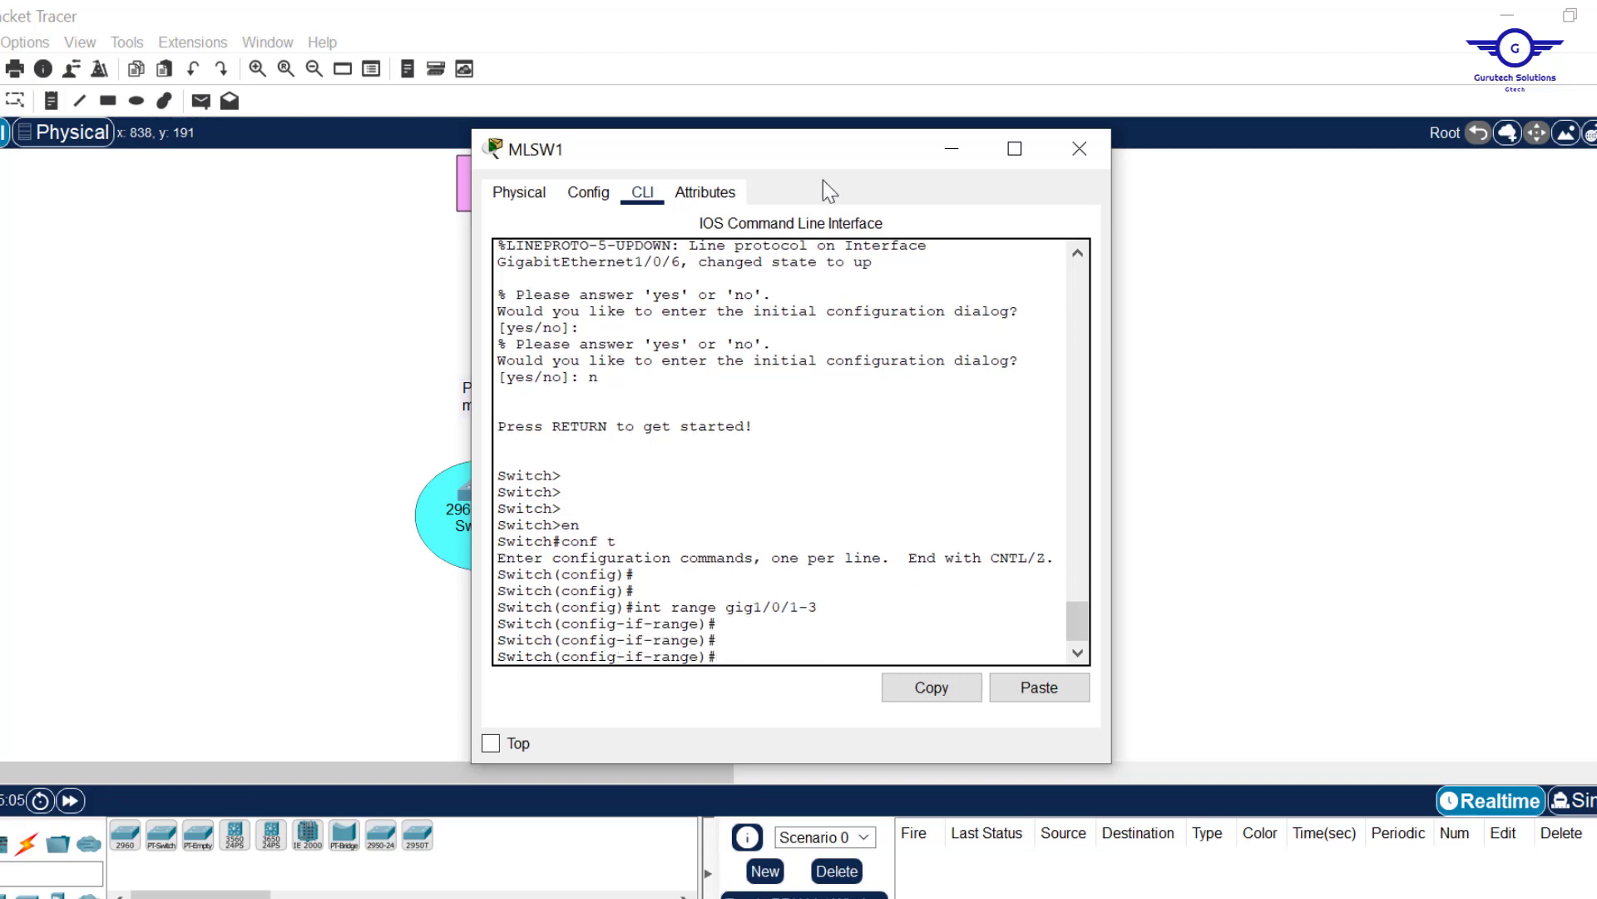
Assign MLSW1's interface range to channel group 1 in auto mode, keeping the topology's channel group 1 label in view.
{"action": "left_click_drag", "start_coordinate": [799, 164], "coordinate": [1011, 148]}
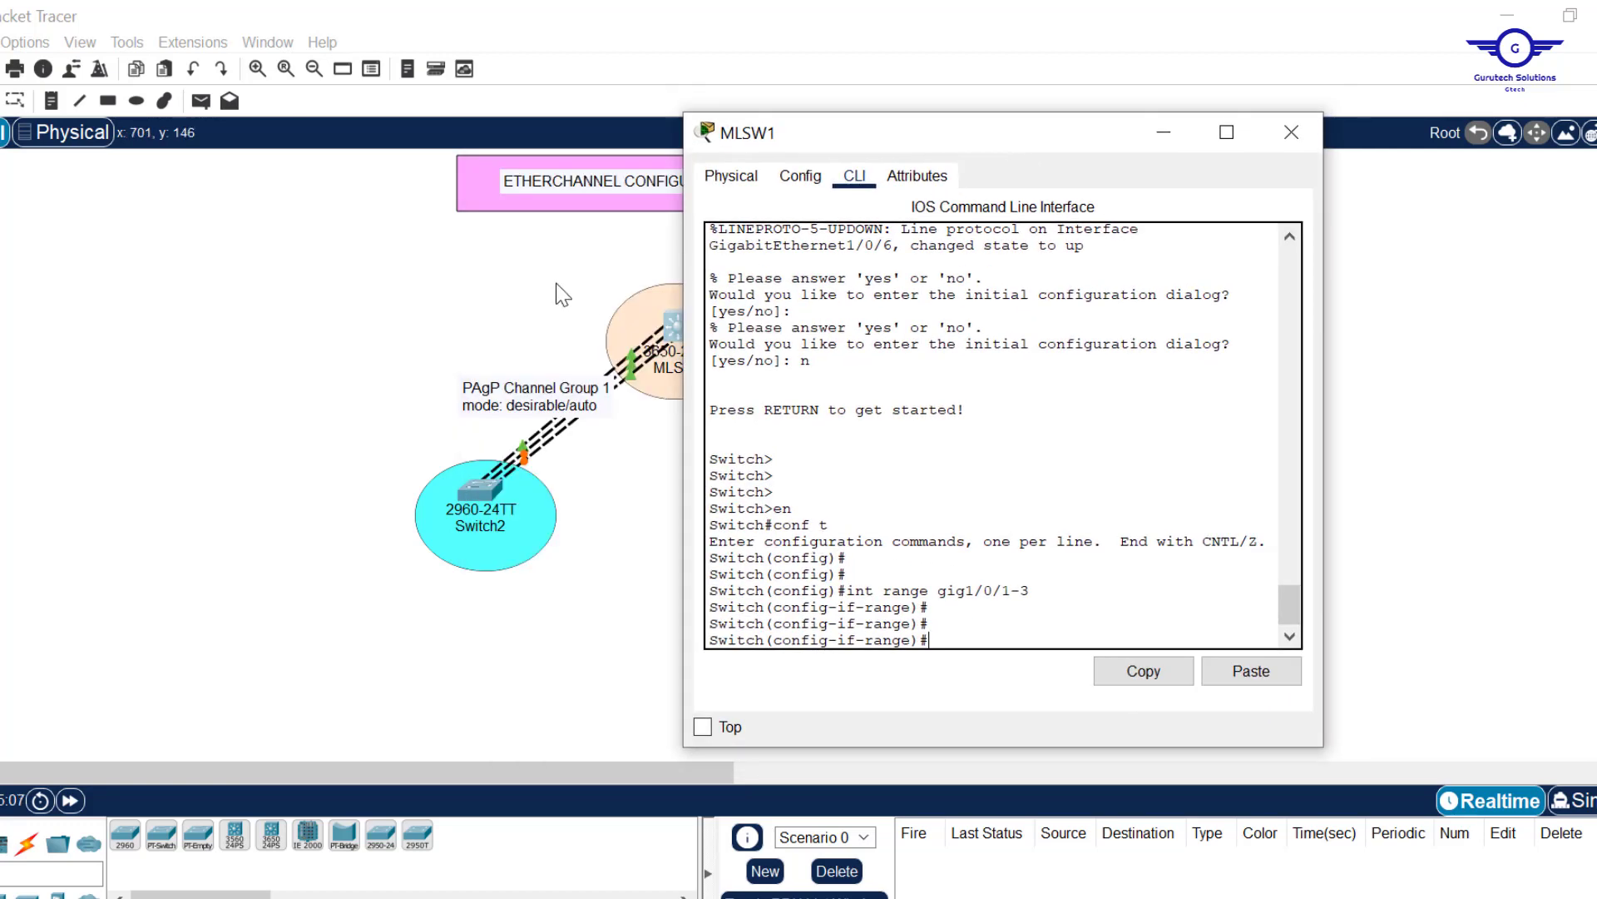
{"action": "left_click", "coordinate": [897, 638]}
{"action": "type", "text": "ch"}
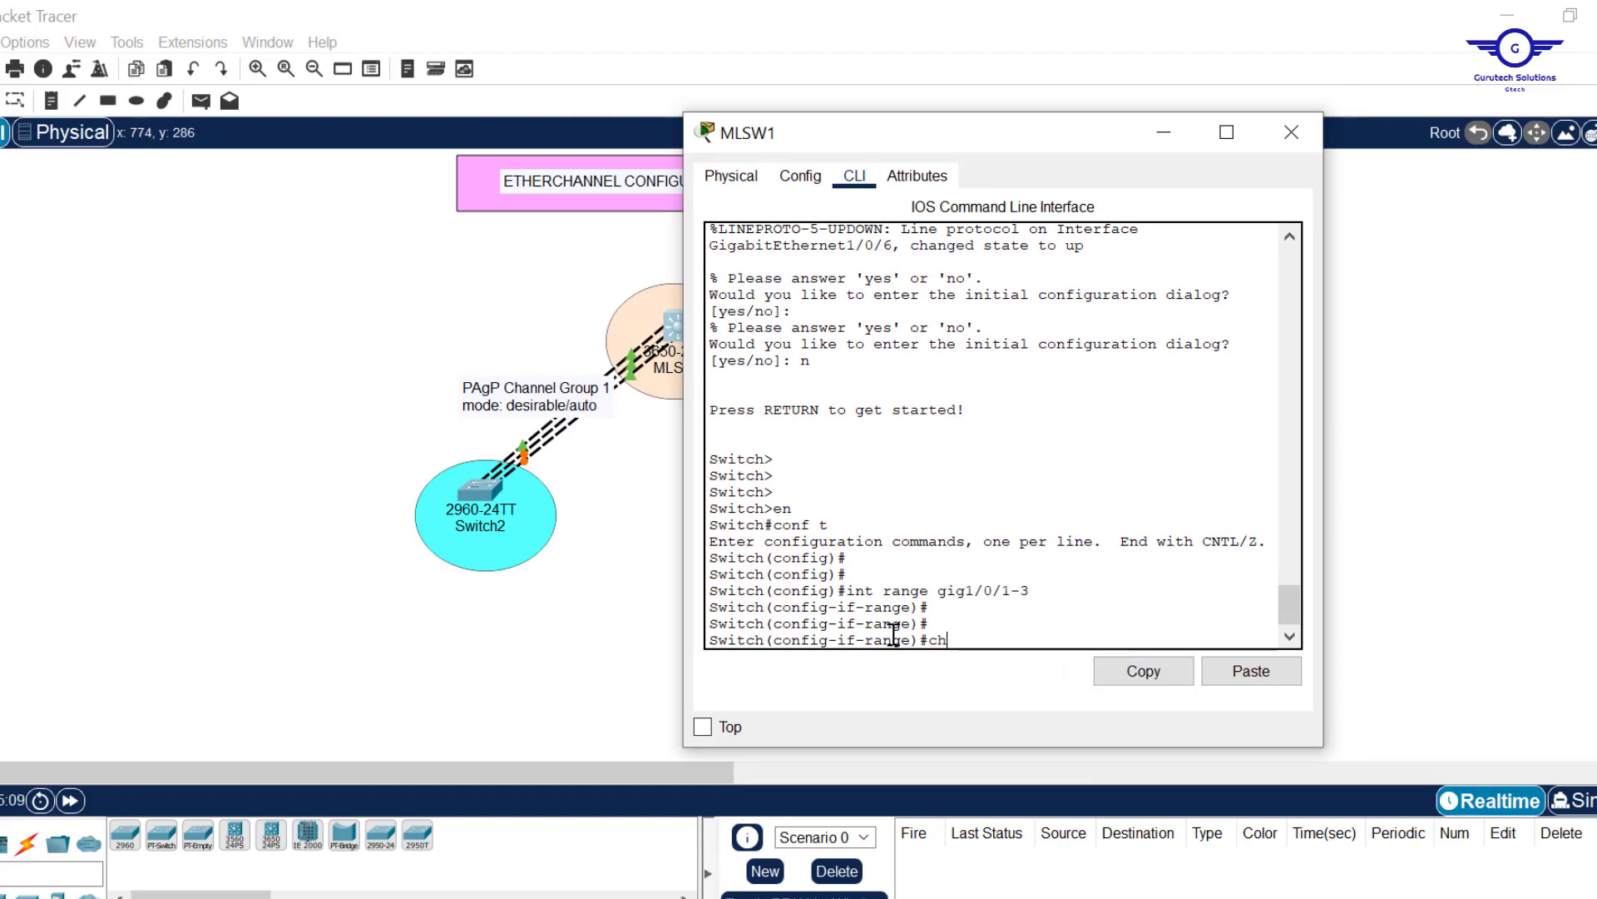
{"action": "type", "text": "ann`"}
{"action": "key", "text": "BackSpace"}
{"action": "type", "text": "el-g"}
{"action": "key", "text": "BackSpace"}
{"action": "key", "text": "BackSpace"}
{"action": "type", "text": "roup 1"}
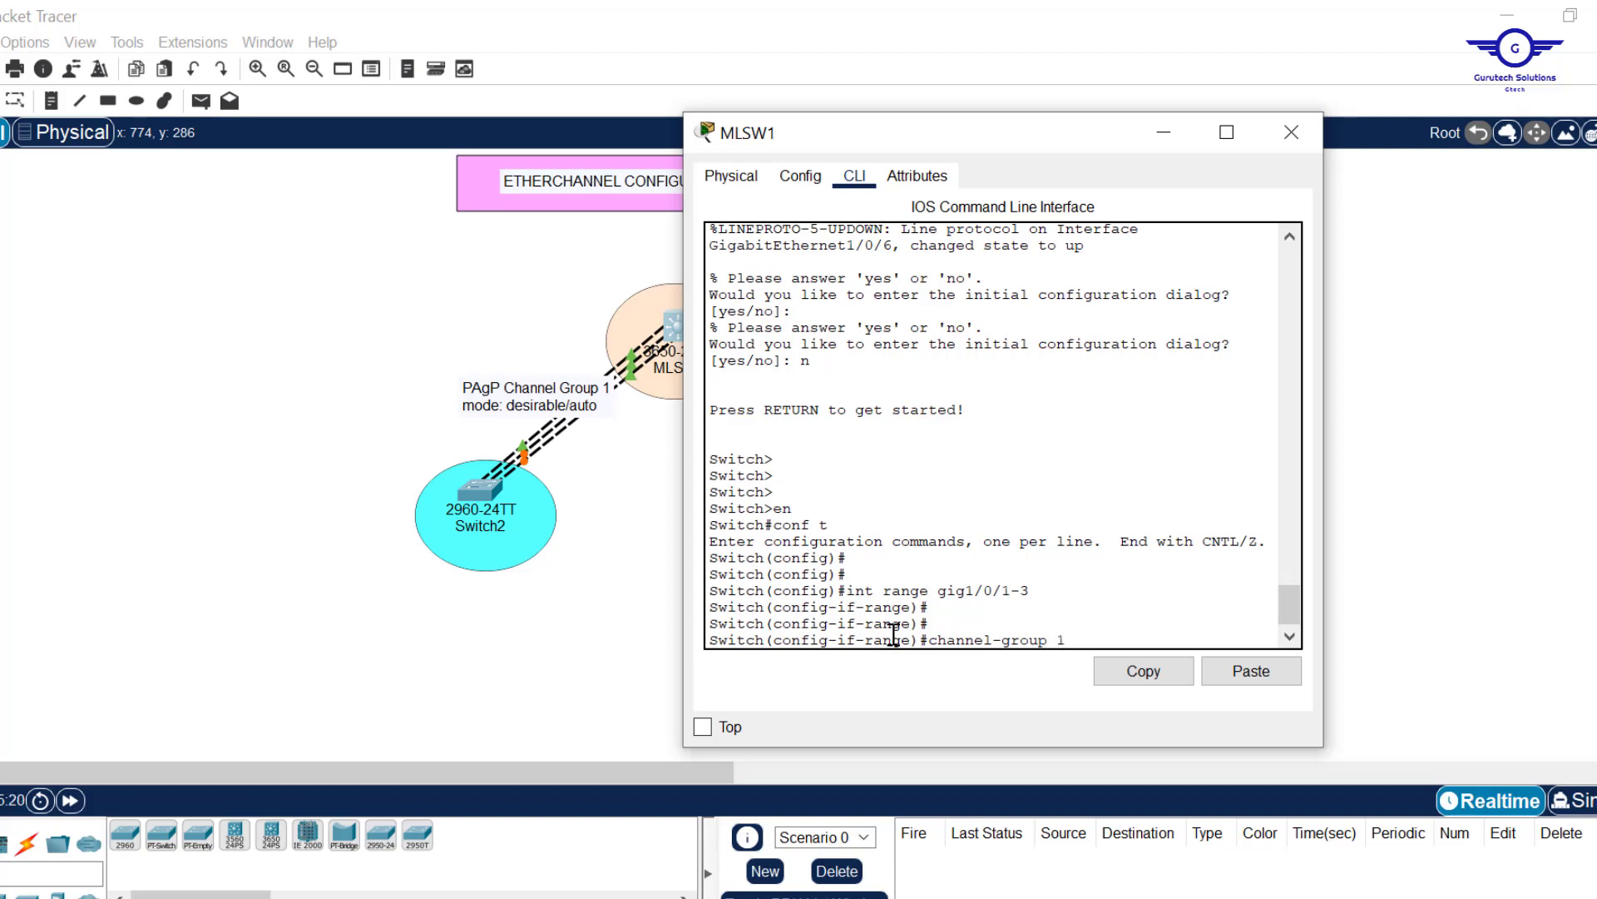
{"action": "type", "text": " mode auto"}
{"action": "key", "text": "Return"}
{"action": "key", "text": "Return"}
{"action": "key", "text": "Return"}
{"action": "key", "text": "Return"}
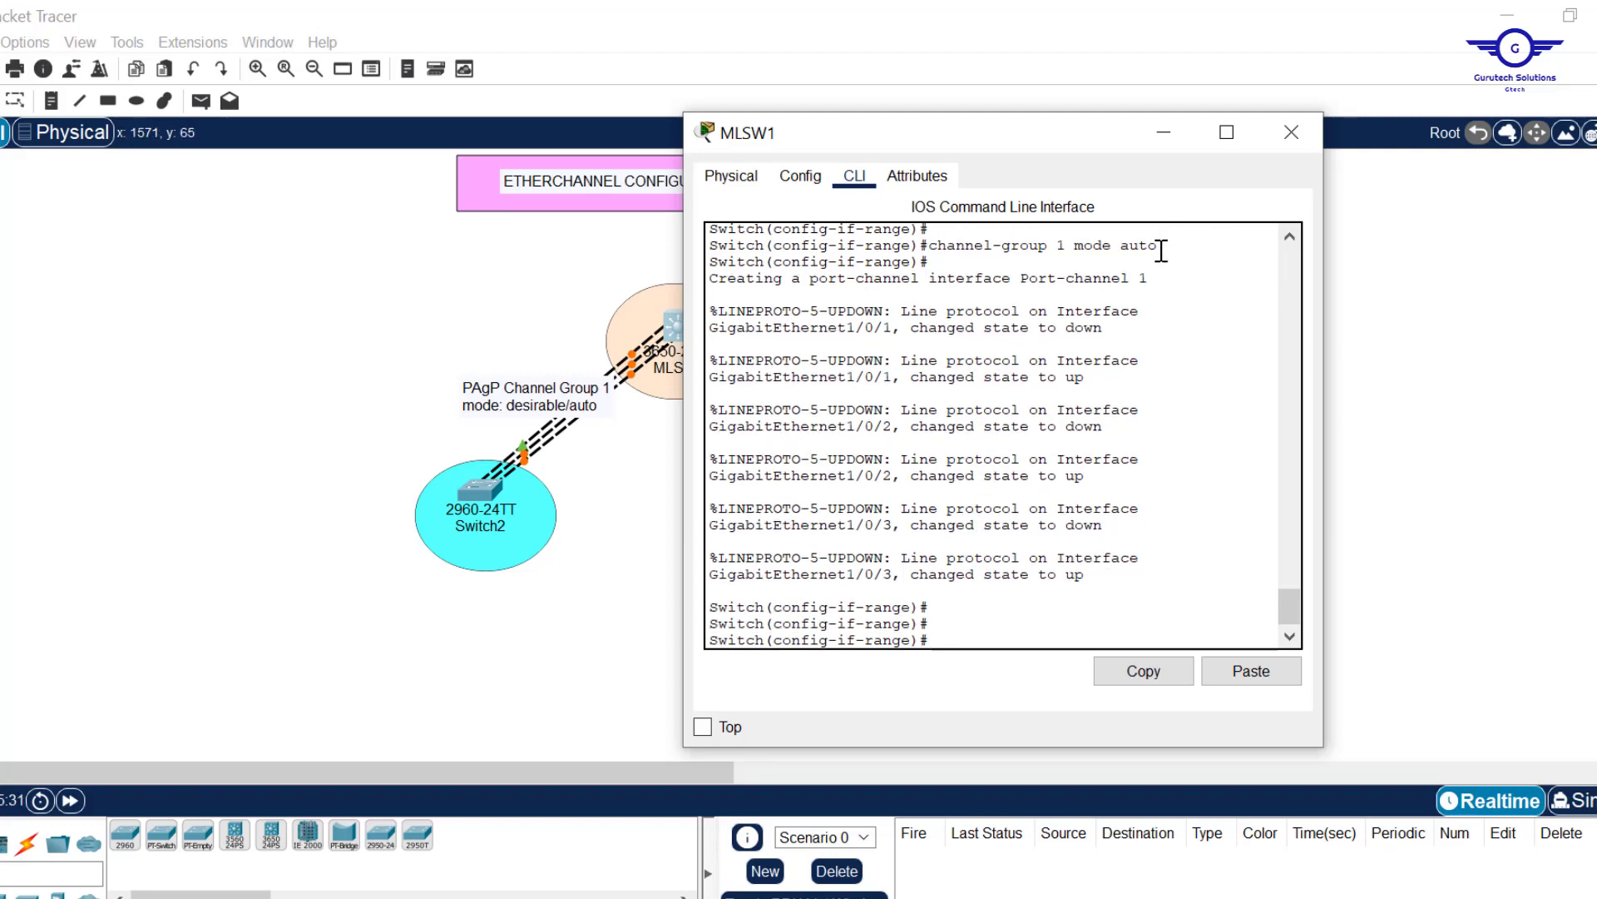
Review the channel-group command entered on MLSW1, and exit interface range configuration to global configuration mode.
{"action": "left_click_drag", "start_coordinate": [1158, 247], "coordinate": [934, 254]}
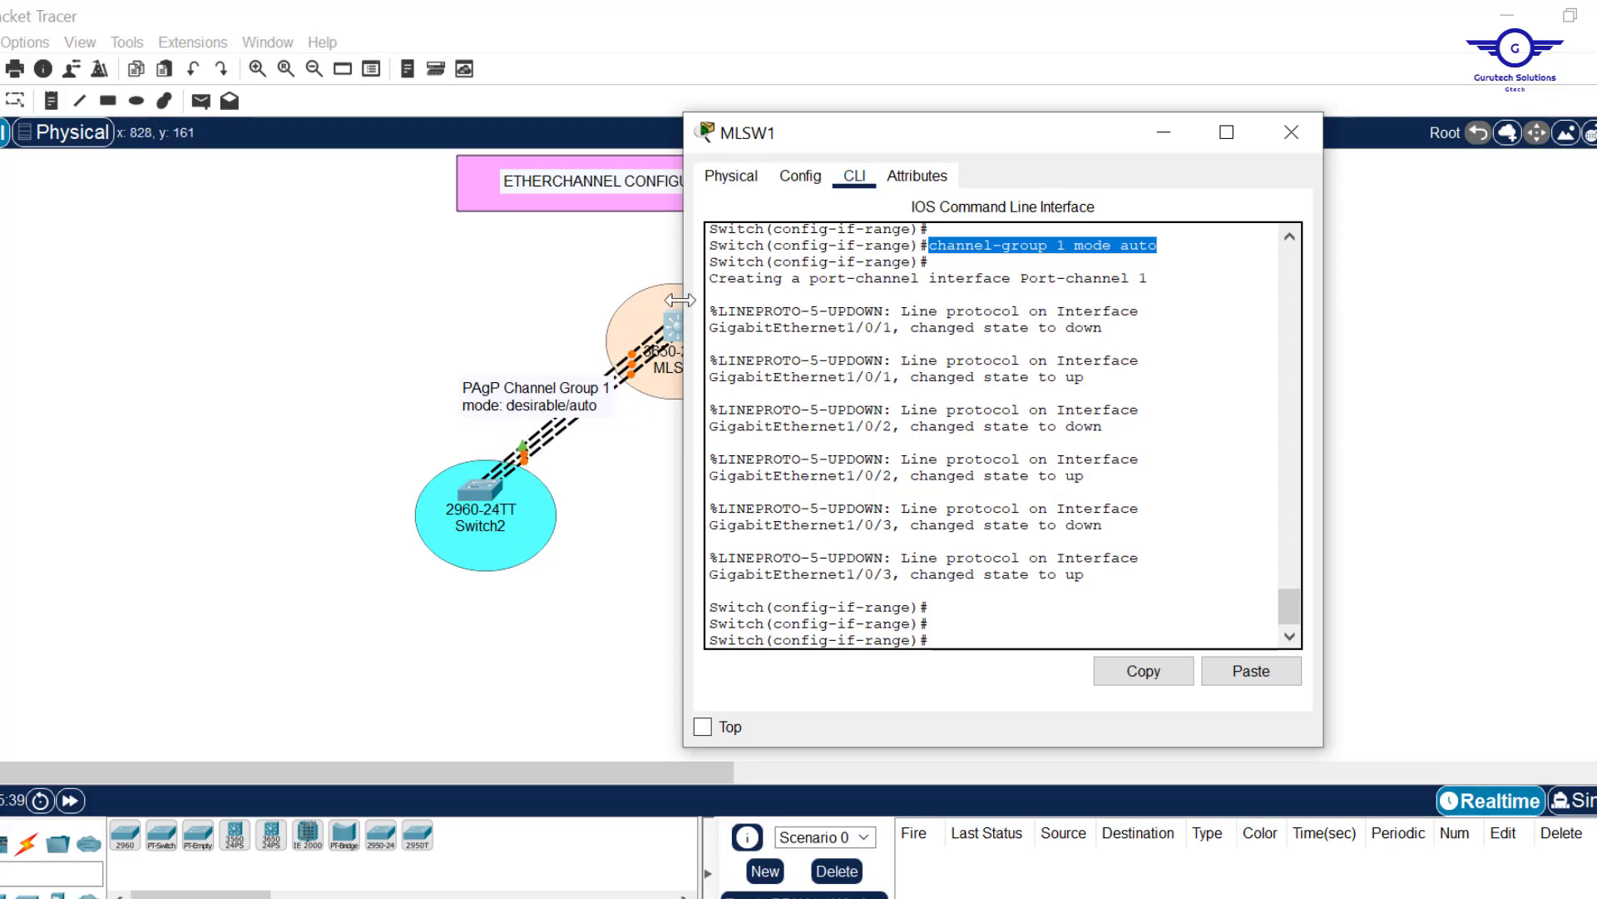
{"action": "left_click", "coordinate": [953, 647]}
{"action": "type", "text": "e"}
{"action": "key", "text": "Return"}
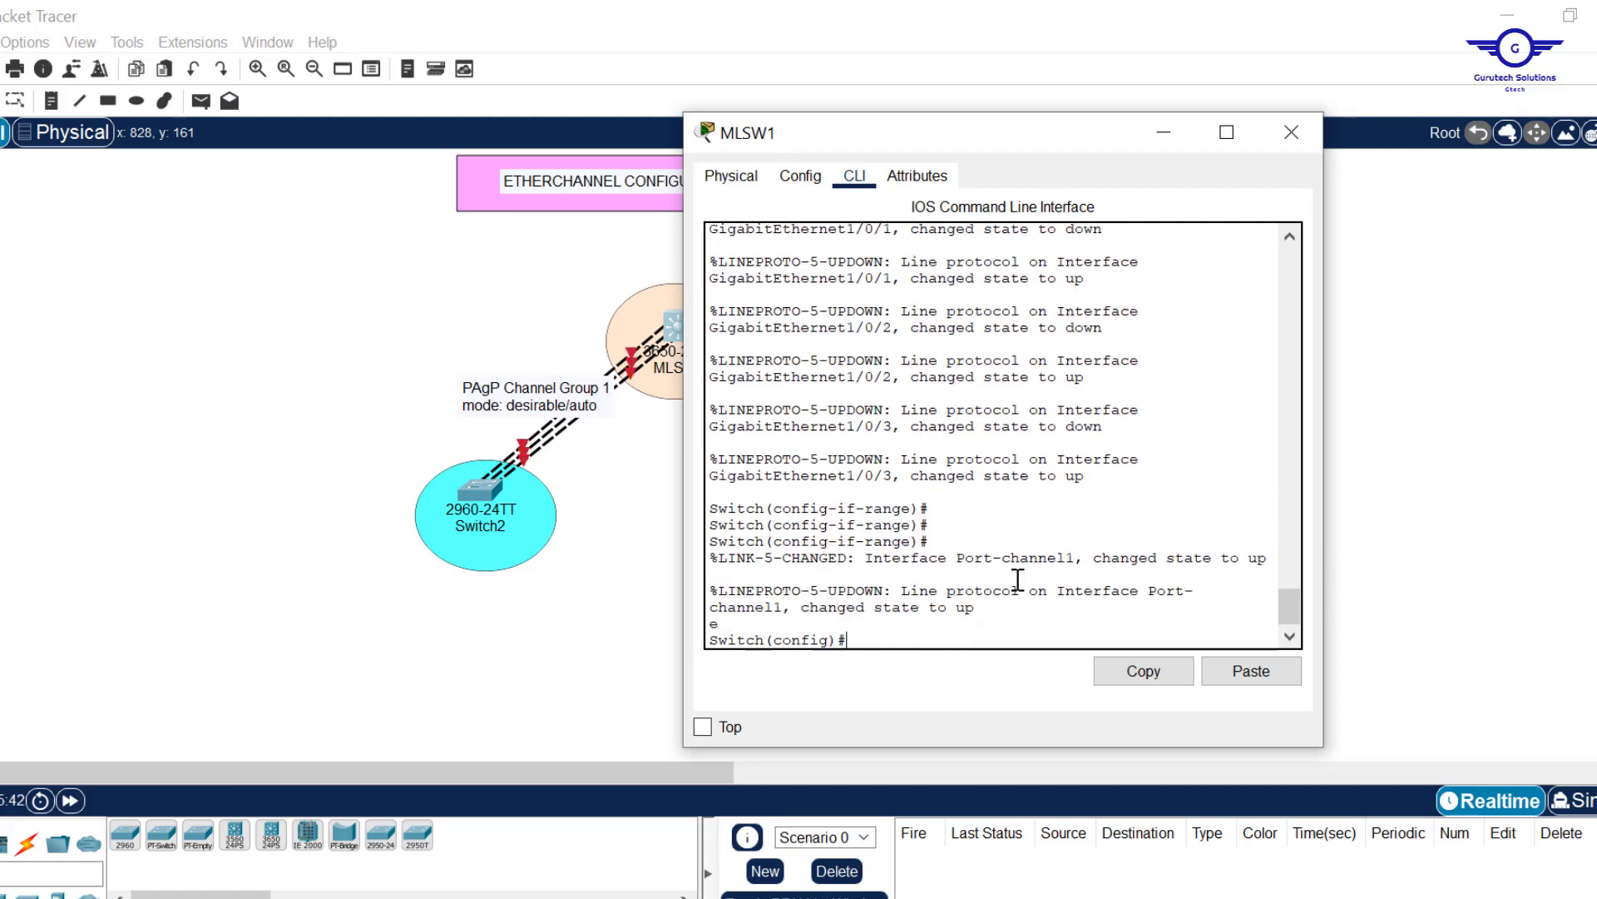
{"action": "key", "text": "Return"}
Exit global configuration mode on MLSW1 and re-enter it.
{"action": "type", "text": "ex"}
{"action": "key", "text": "Return"}
{"action": "key", "text": "Return"}
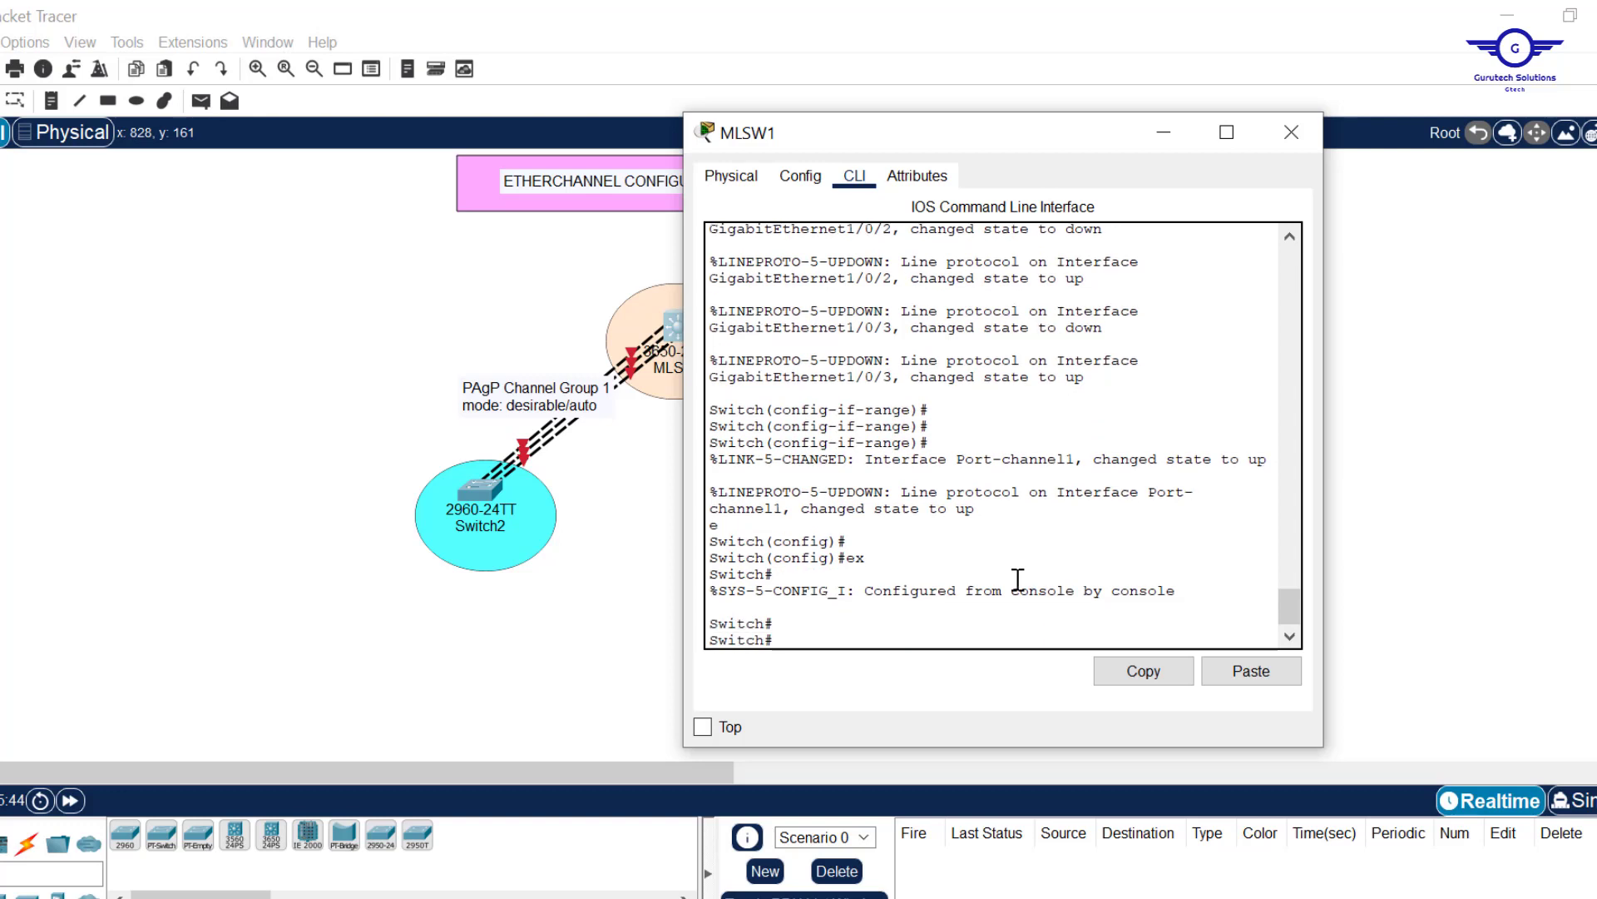
{"action": "type", "text": "conf t"}
{"action": "key", "text": "Return"}
{"action": "key", "text": "Return"}
{"action": "key", "text": "Return"}
{"action": "key", "text": "Return"}
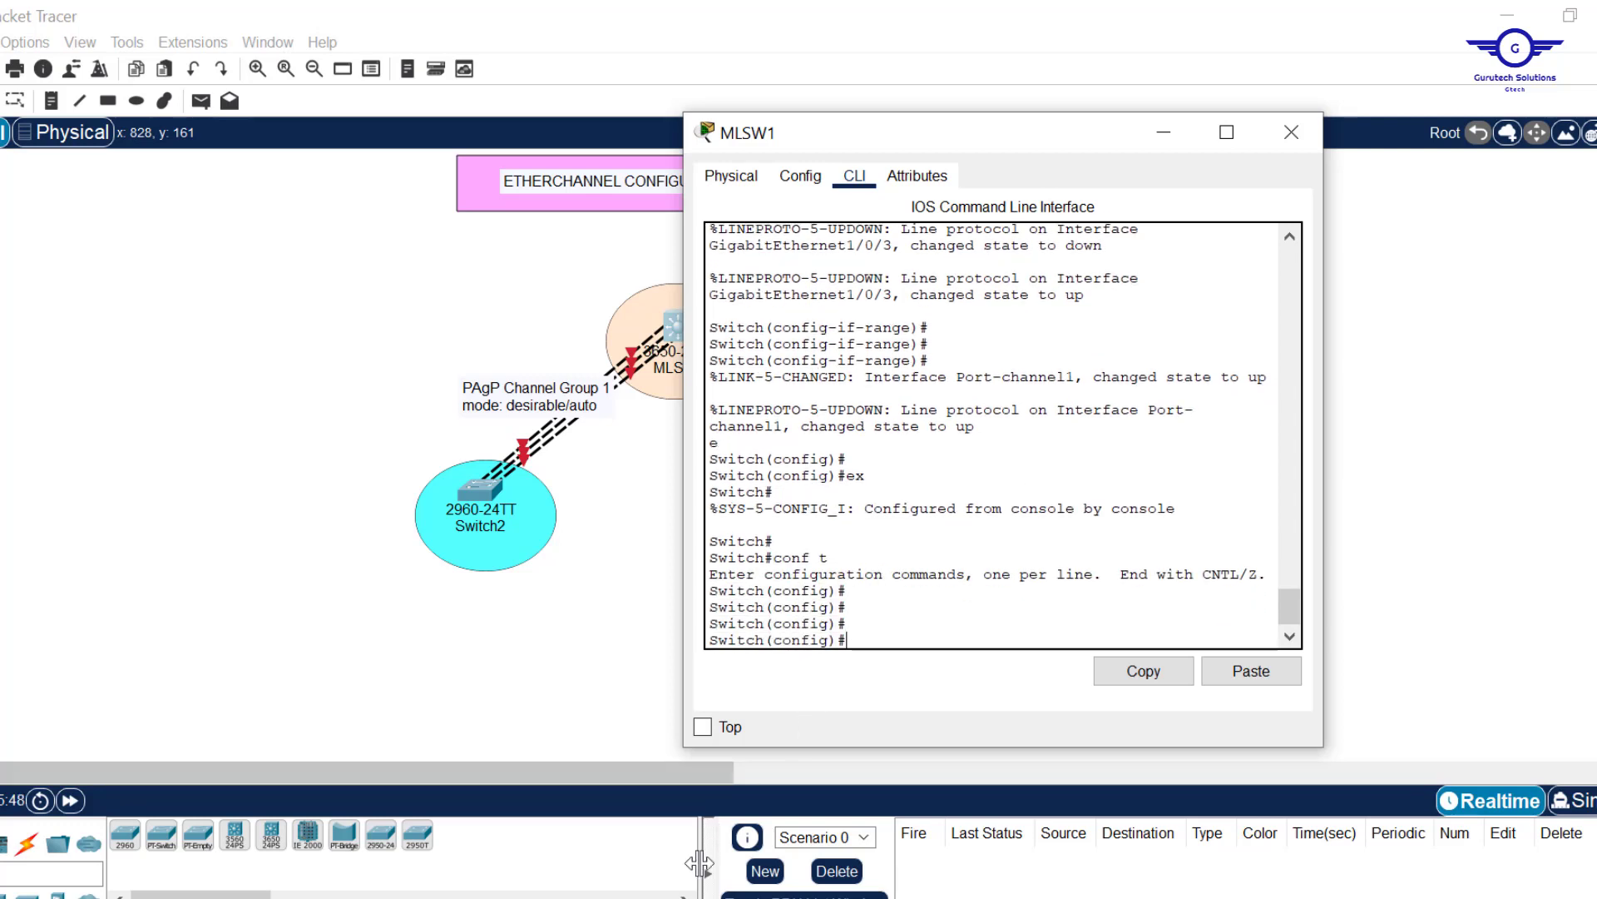
Check step 3 on trunking the port channel in the Notepad configuration guide, and return to MLSW1's command line.
{"action": "key", "text": "alt+Tab"}
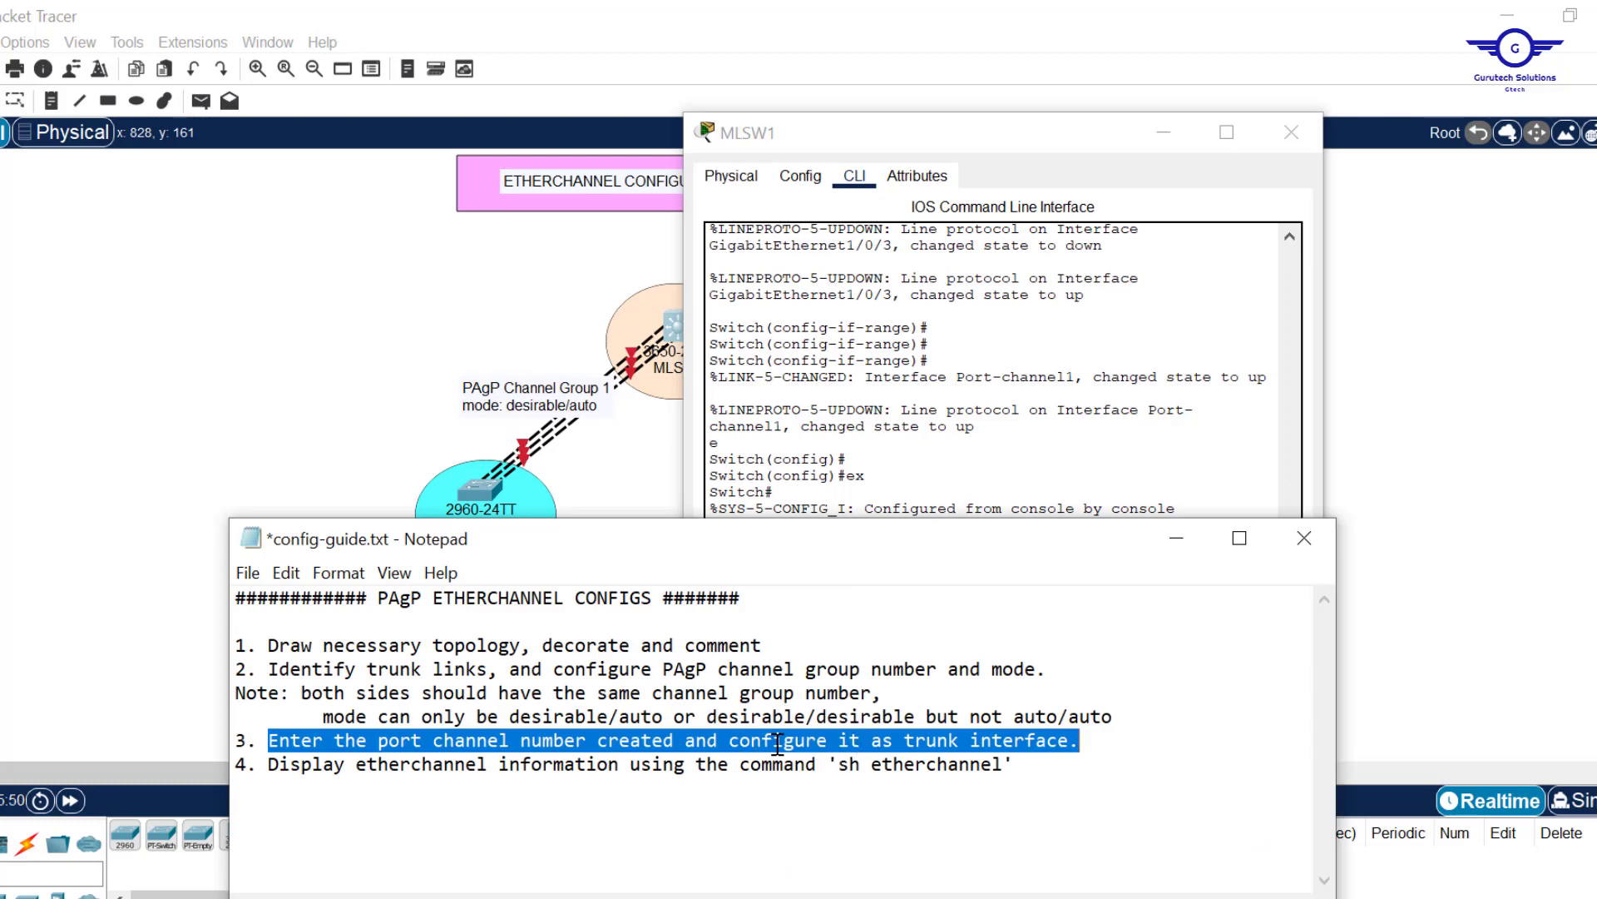
{"action": "left_click", "coordinate": [739, 742]}
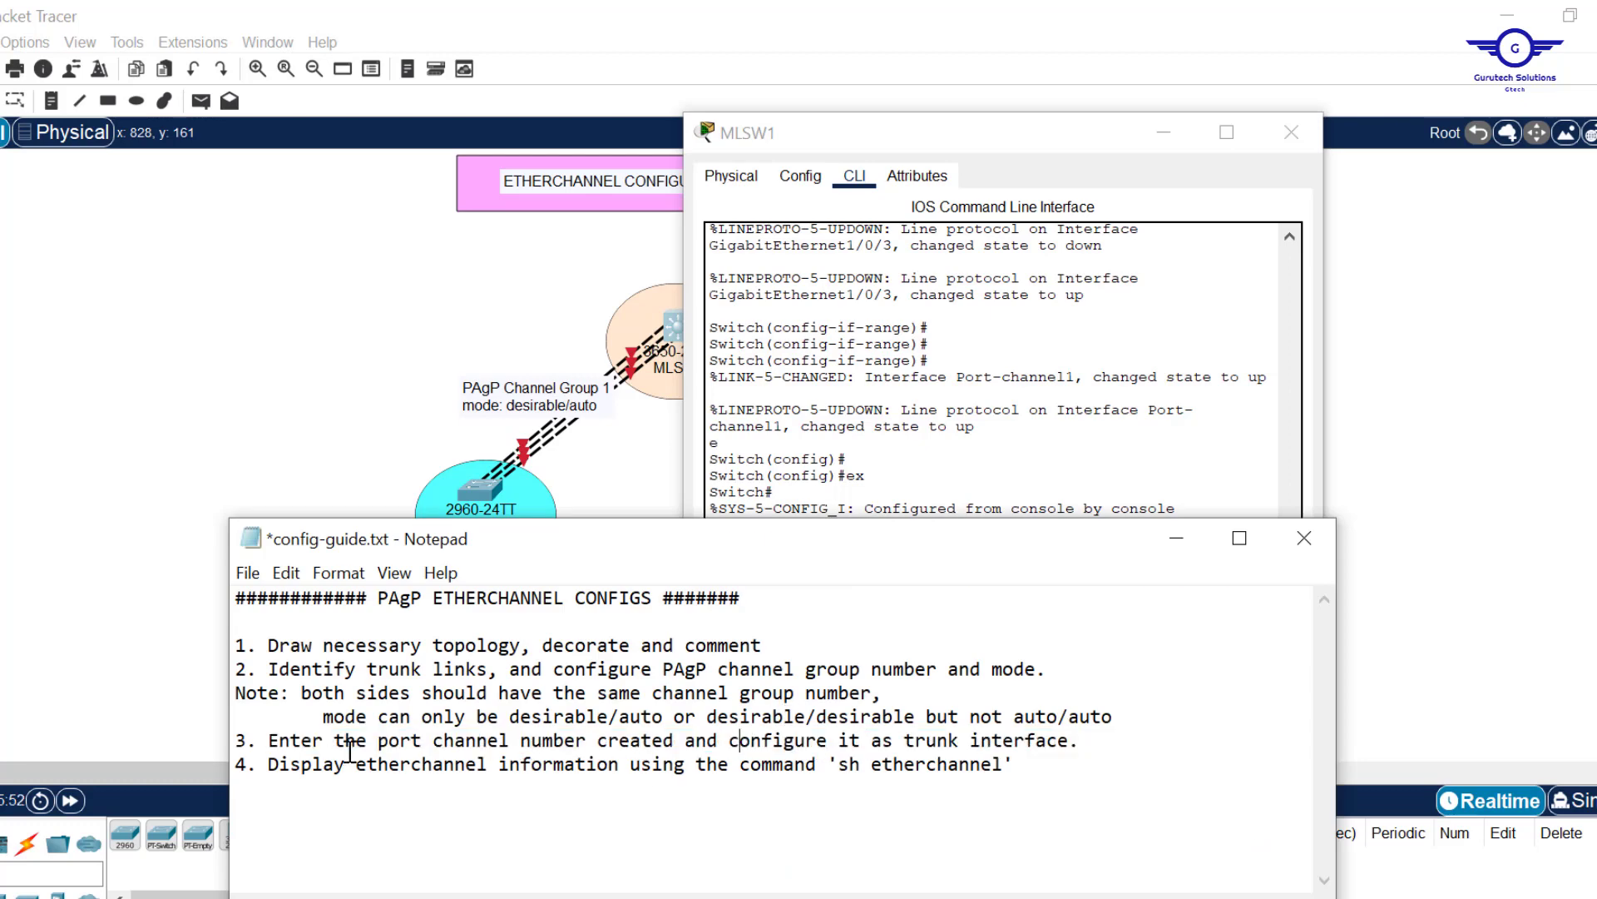
{"action": "left_click_drag", "start_coordinate": [268, 741], "coordinate": [1146, 741]}
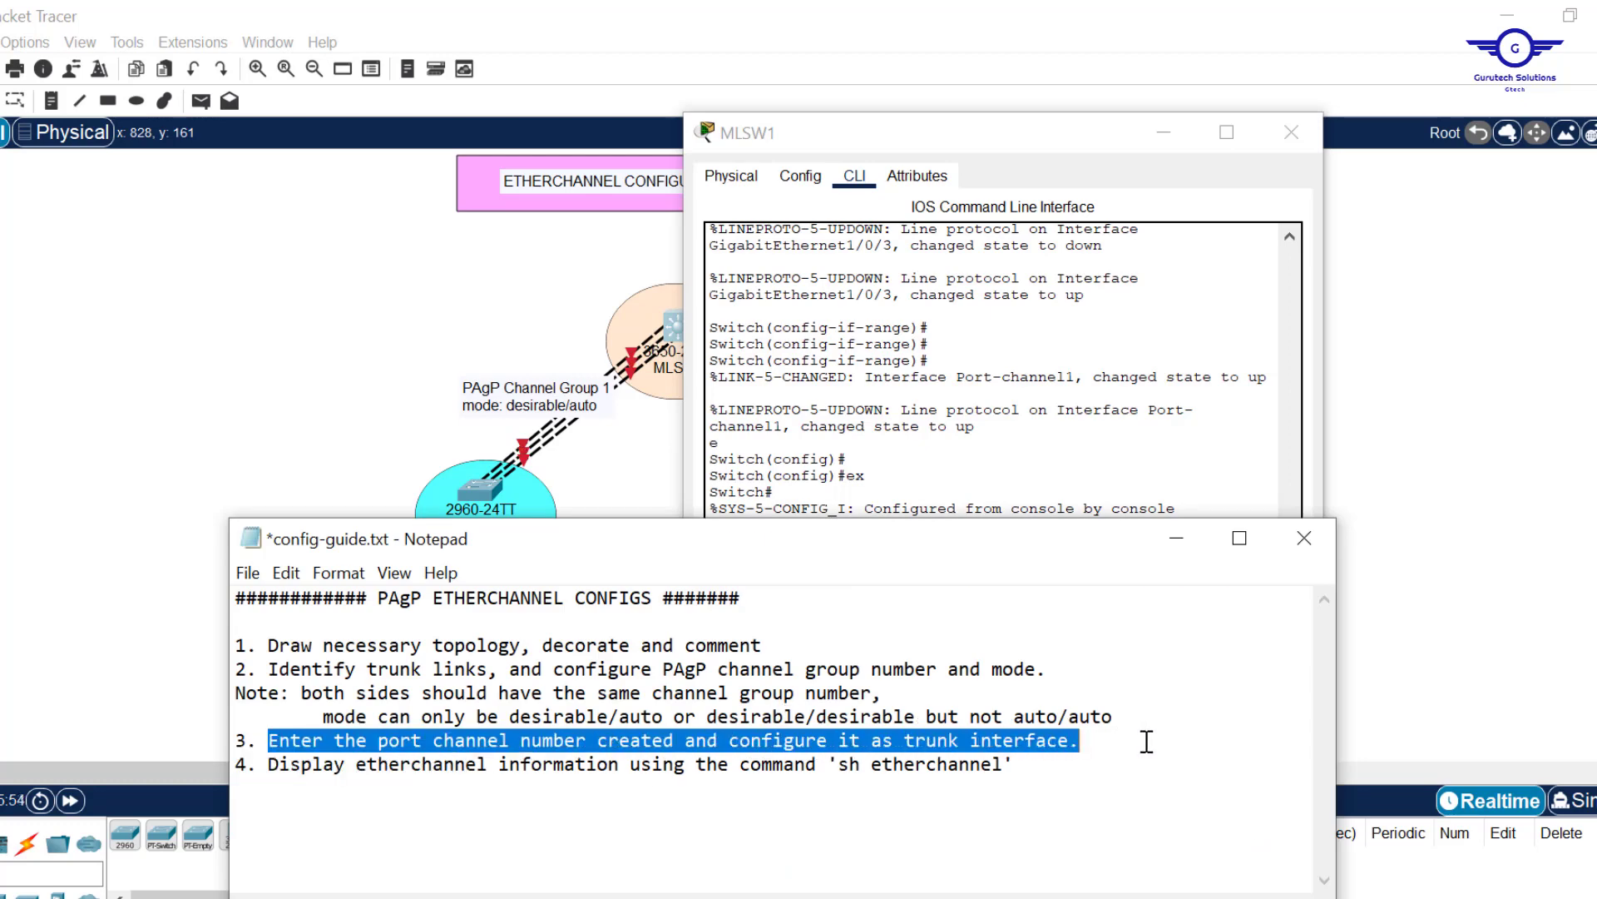
{"action": "left_click", "coordinate": [1011, 460]}
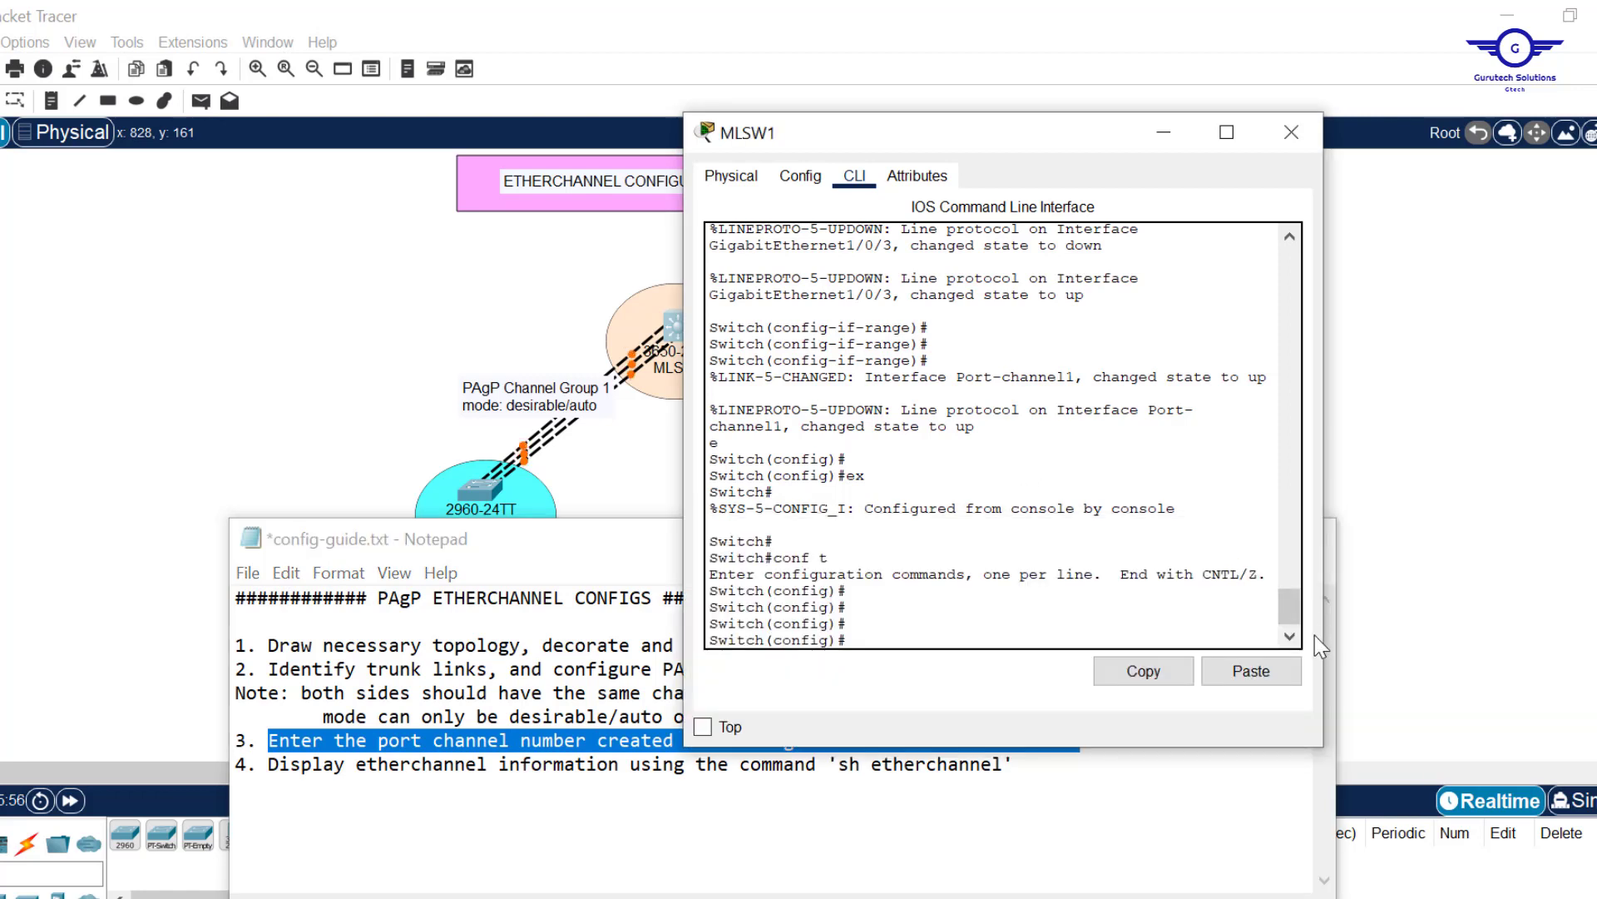
Enter interface port-channel 1 on MLSW1 and set its switchport mode to trunk.
{"action": "type", "text": "int port"}
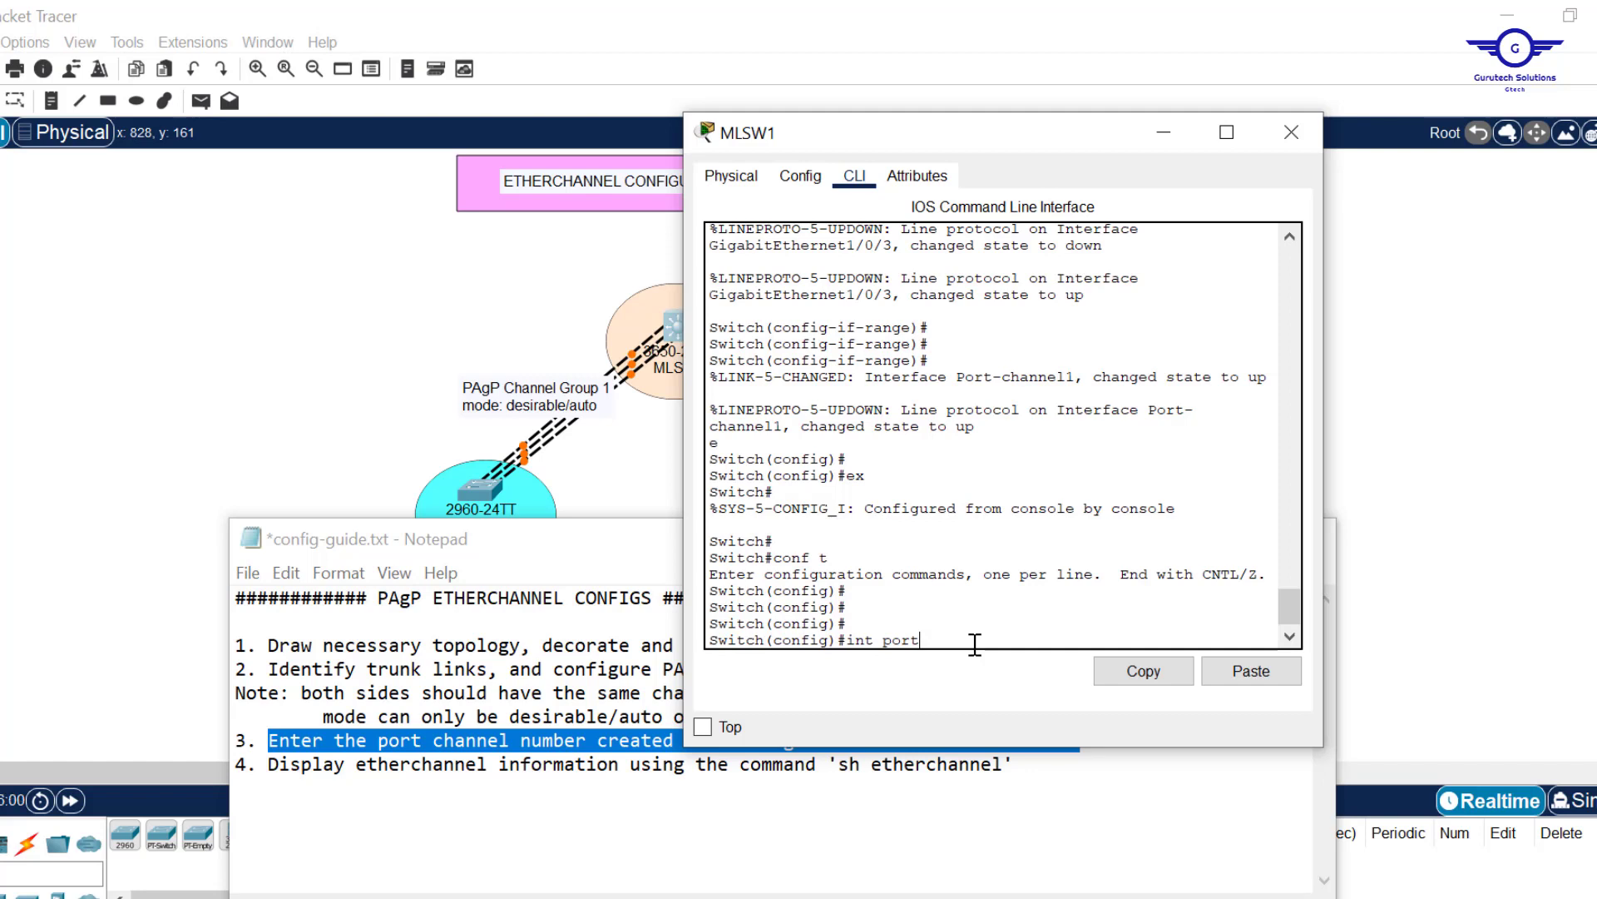
{"action": "type", "text": "-channel 1"}
{"action": "key", "text": "Return"}
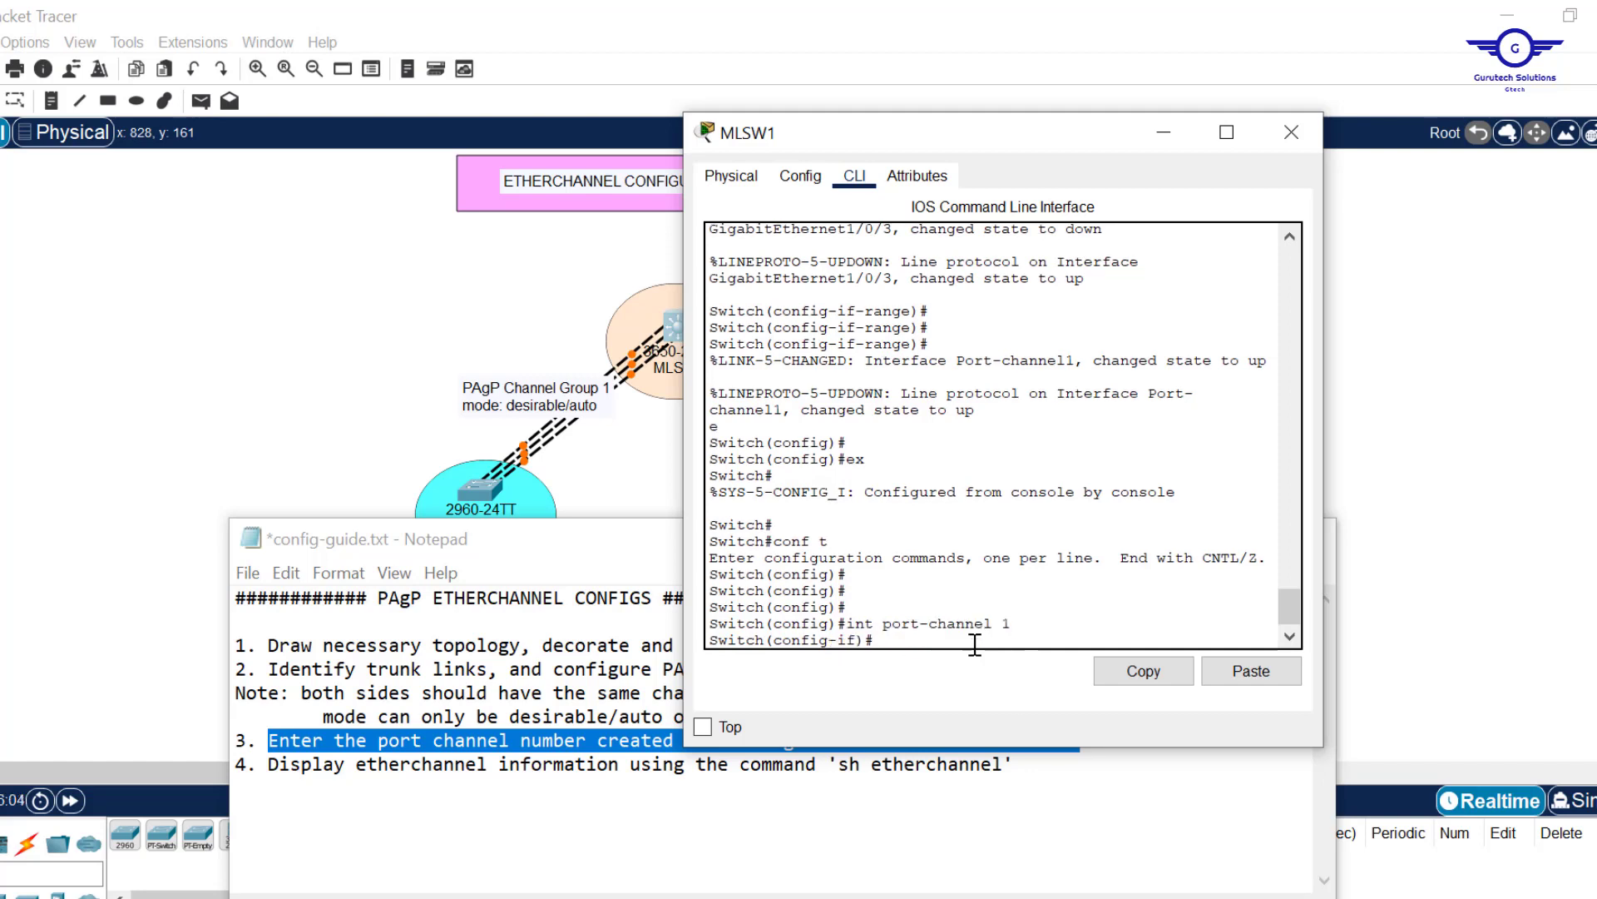
{"action": "type", "text": "mswi"}
{"action": "key", "text": "Tab"}
{"action": "type", "text": "m"}
{"action": "key", "text": "Tab"}
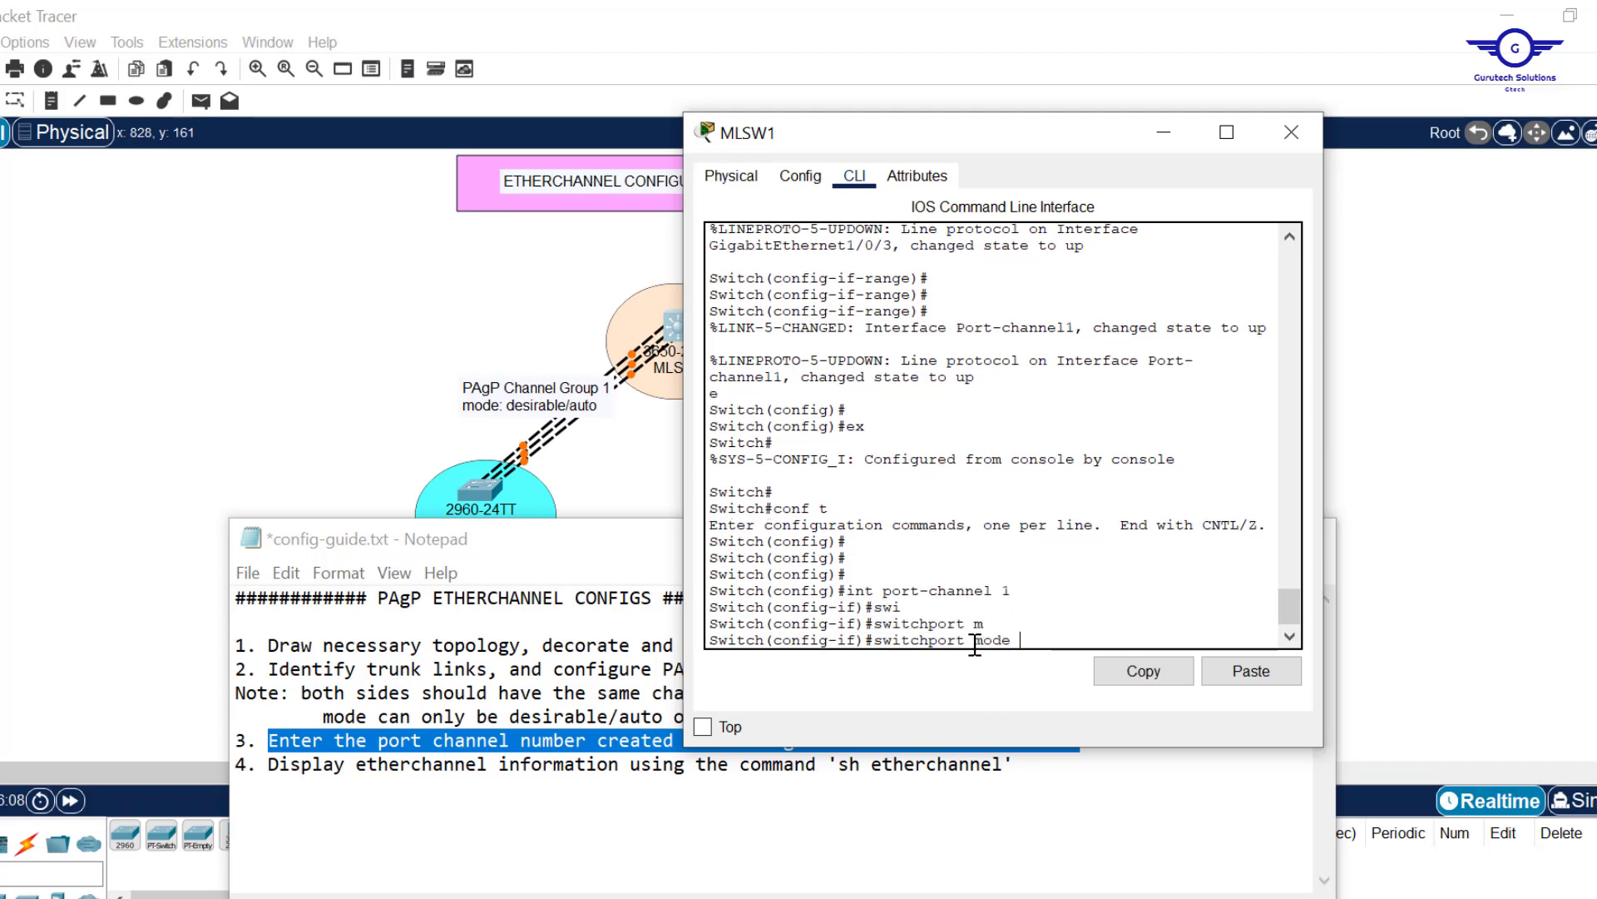
{"action": "type", "text": "tr"}
{"action": "key", "text": "Tab"}
{"action": "key", "text": "Return"}
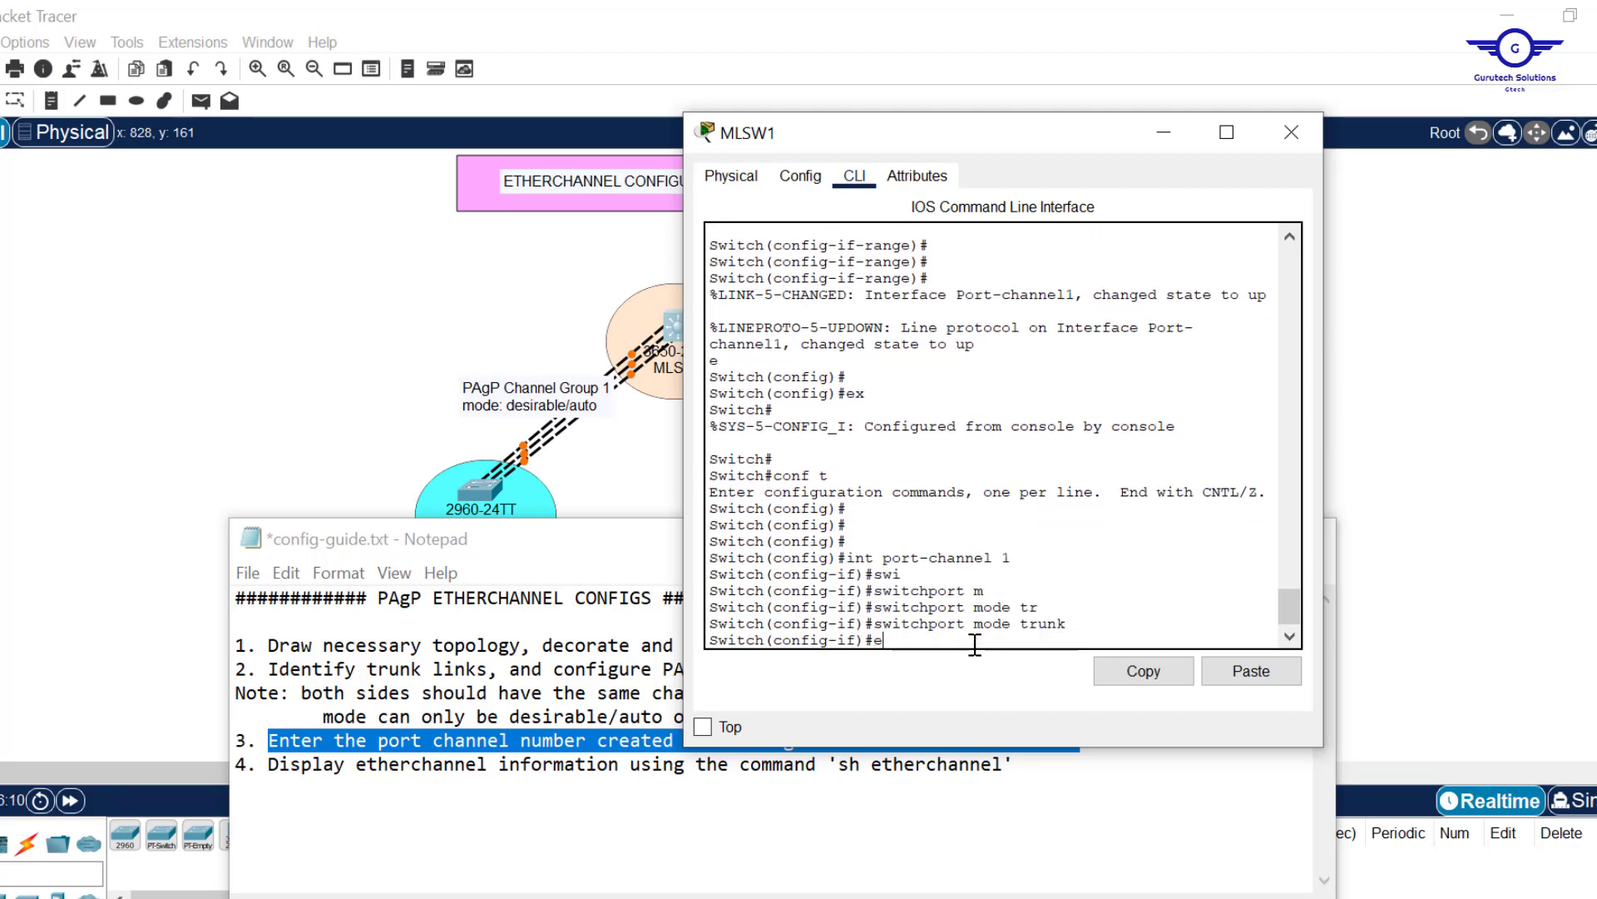
Exit the port-channel 1 configuration to global configuration mode and save MLSW1's configuration with do wr.
{"action": "type", "text": "ex"}
{"action": "key", "text": "Return"}
{"action": "key", "text": "Return"}
{"action": "key", "text": "Return"}
{"action": "key", "text": "Return"}
{"action": "type", "text": "do wr"}
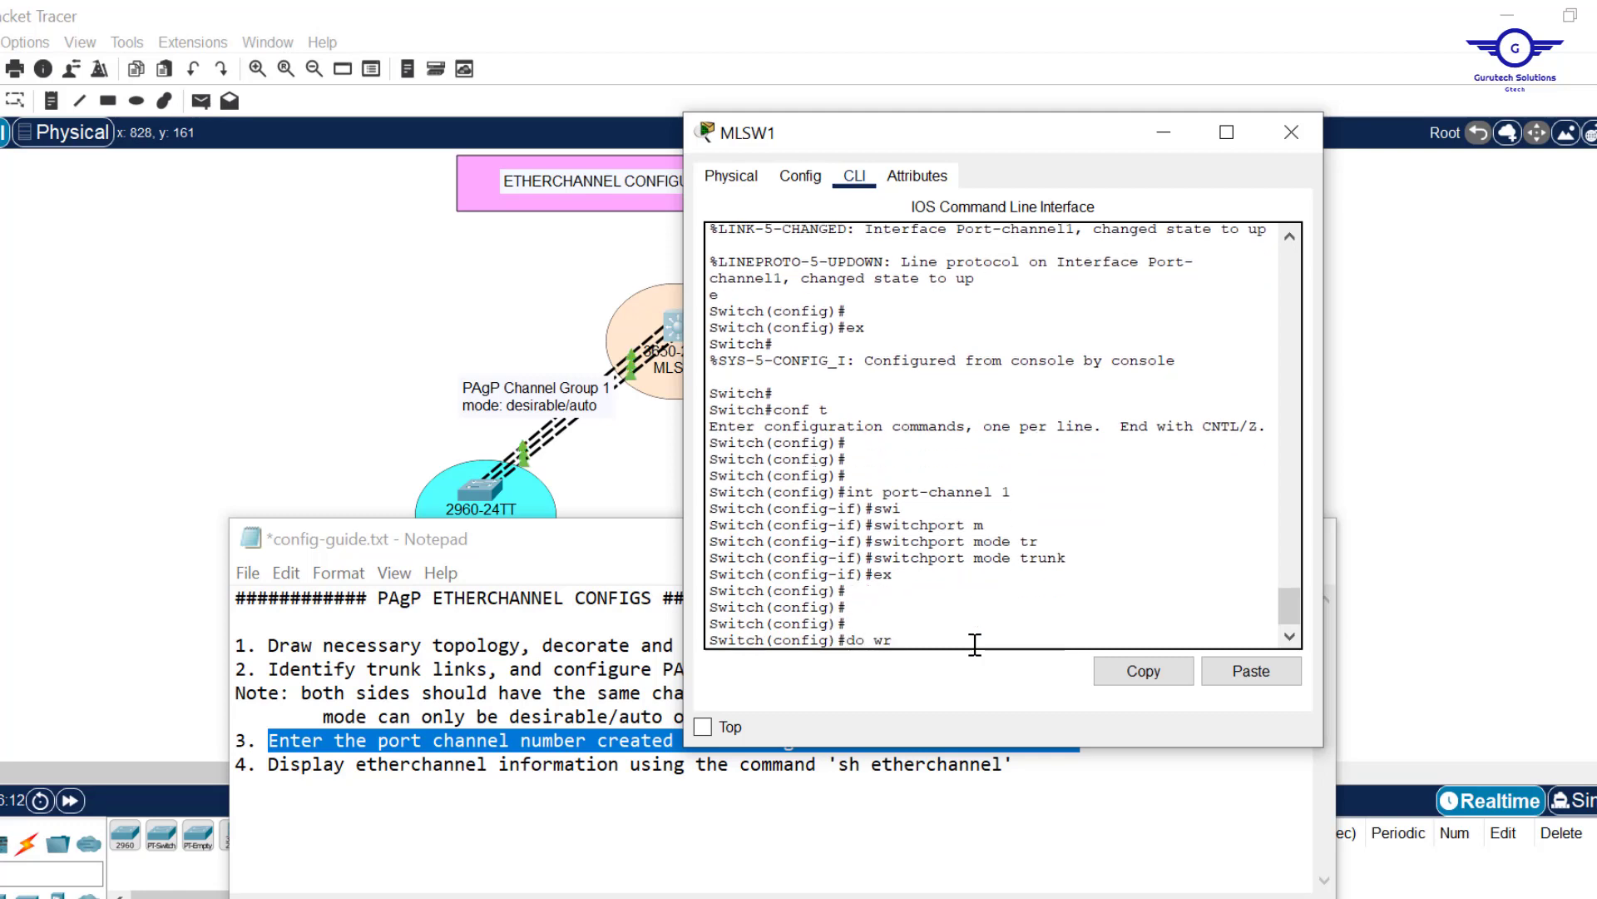
{"action": "key", "text": "Return"}
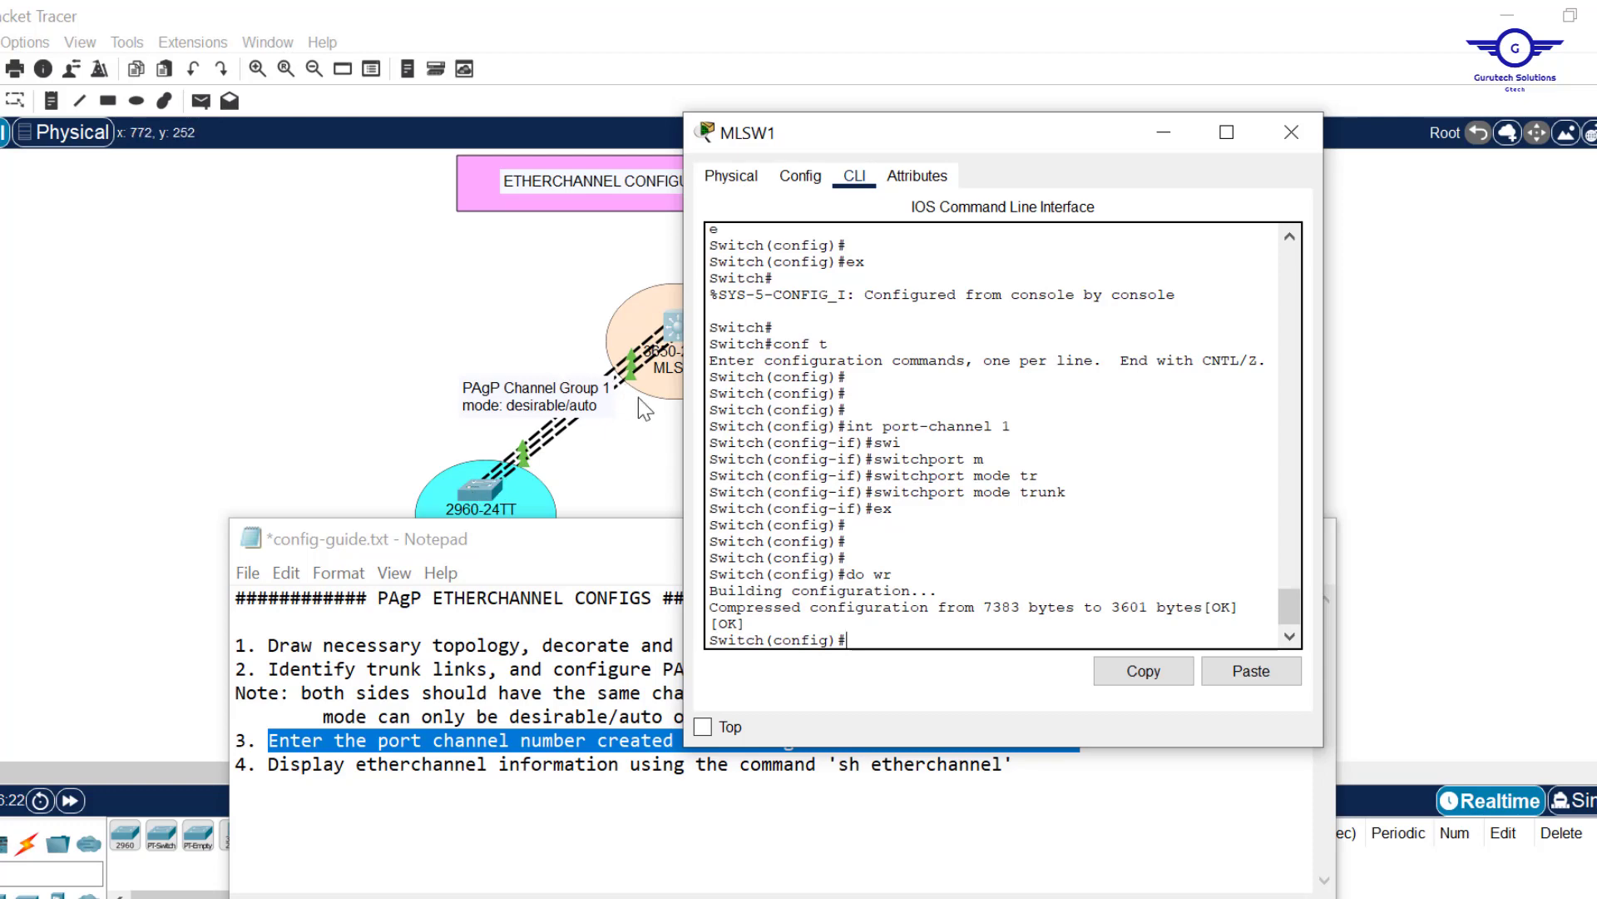
Check MLSW1's port labels on the links toward Switch1 in the topology, and enter interface range gig1/0/4-6 on MLSW1.
{"action": "left_click_drag", "start_coordinate": [1032, 135], "coordinate": [579, 493]}
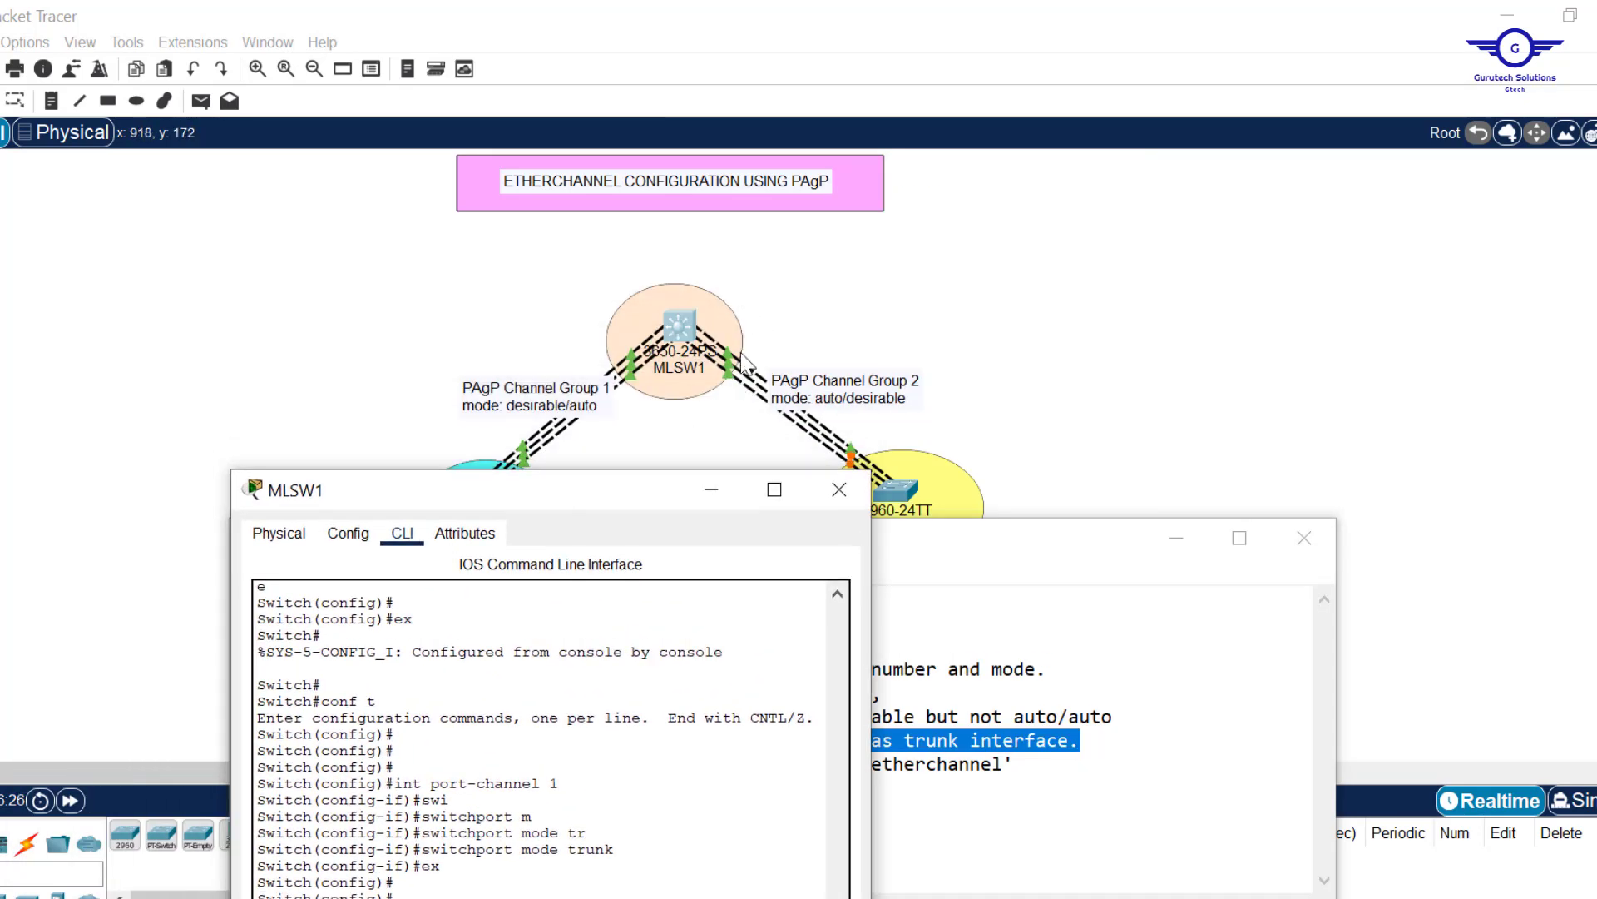
{"action": "left_click", "coordinate": [1032, 196]}
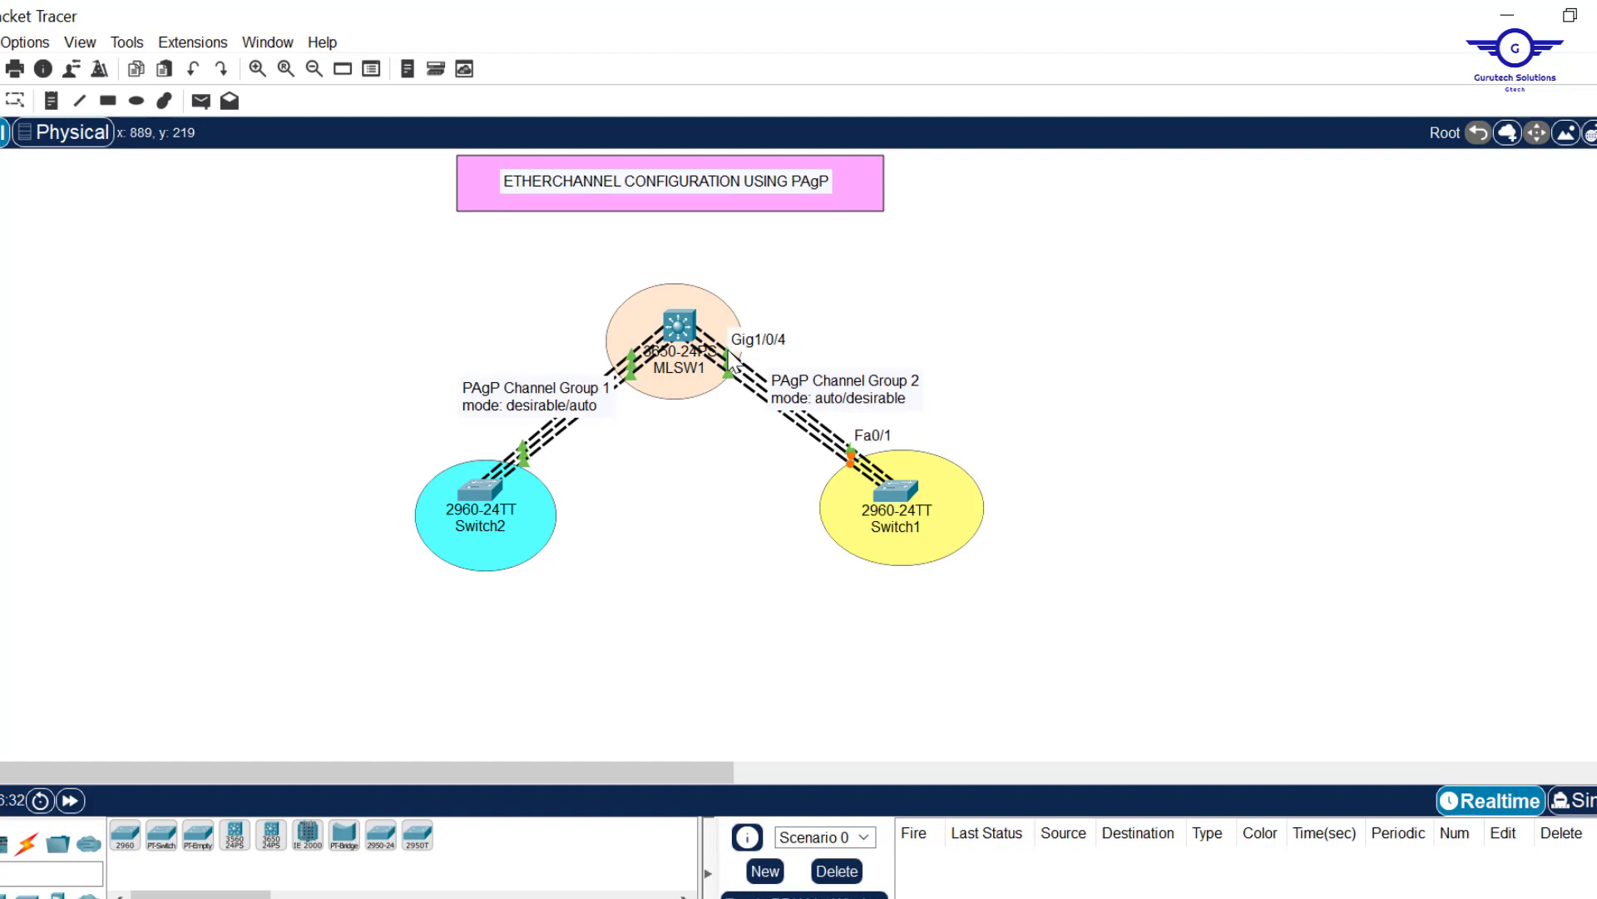
{"action": "left_click", "coordinate": [679, 325]}
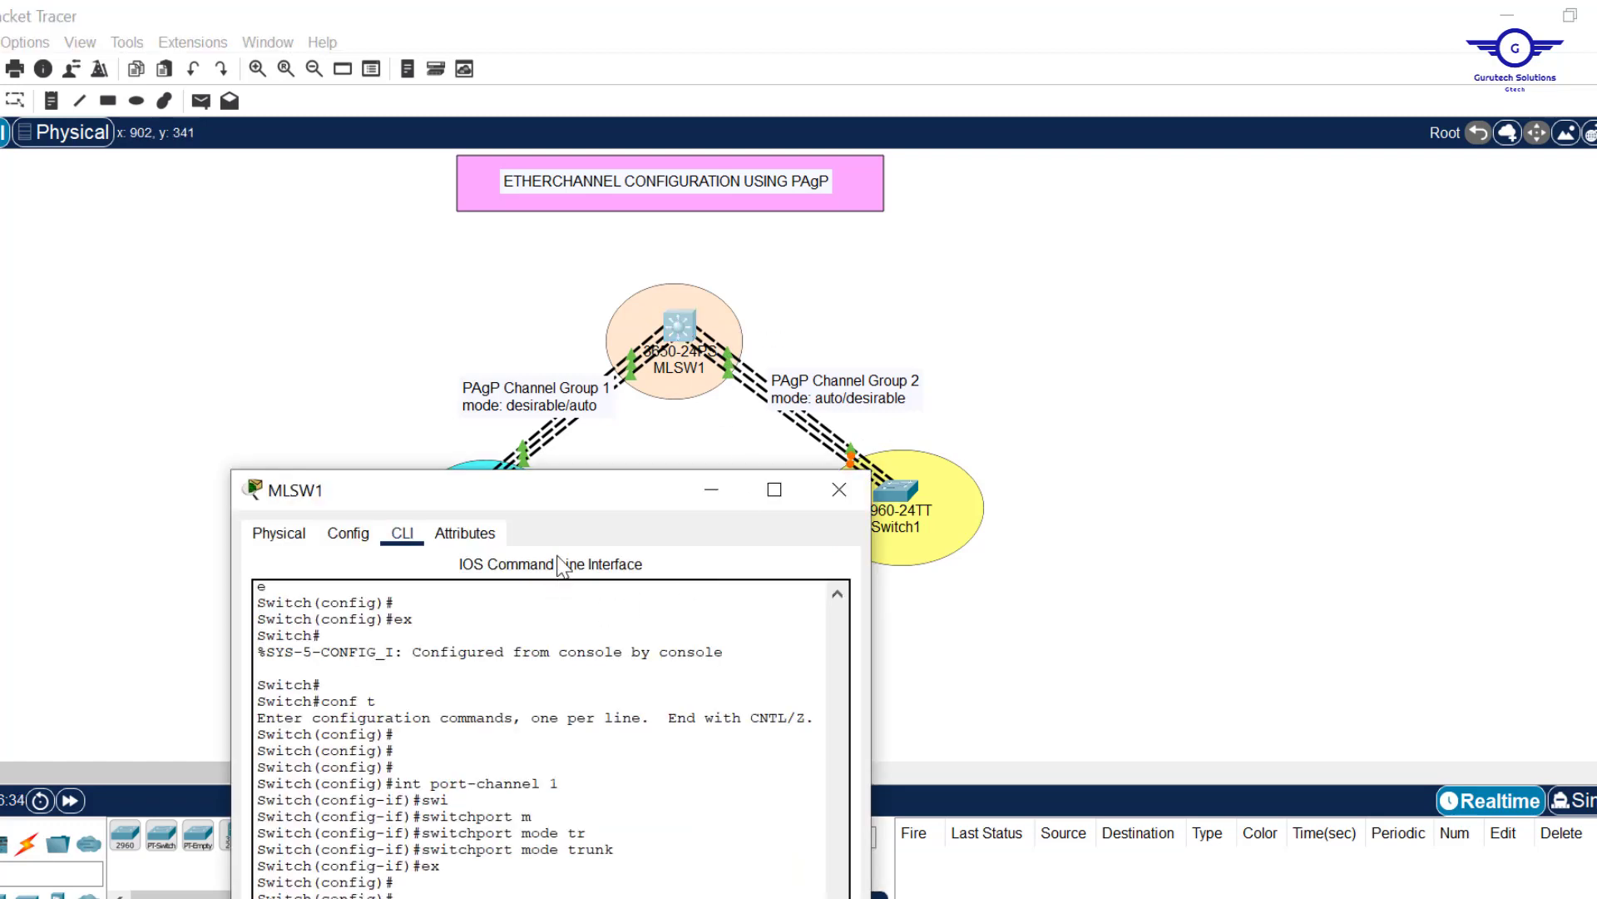
{"action": "left_click_drag", "start_coordinate": [565, 487], "coordinate": [826, 314]}
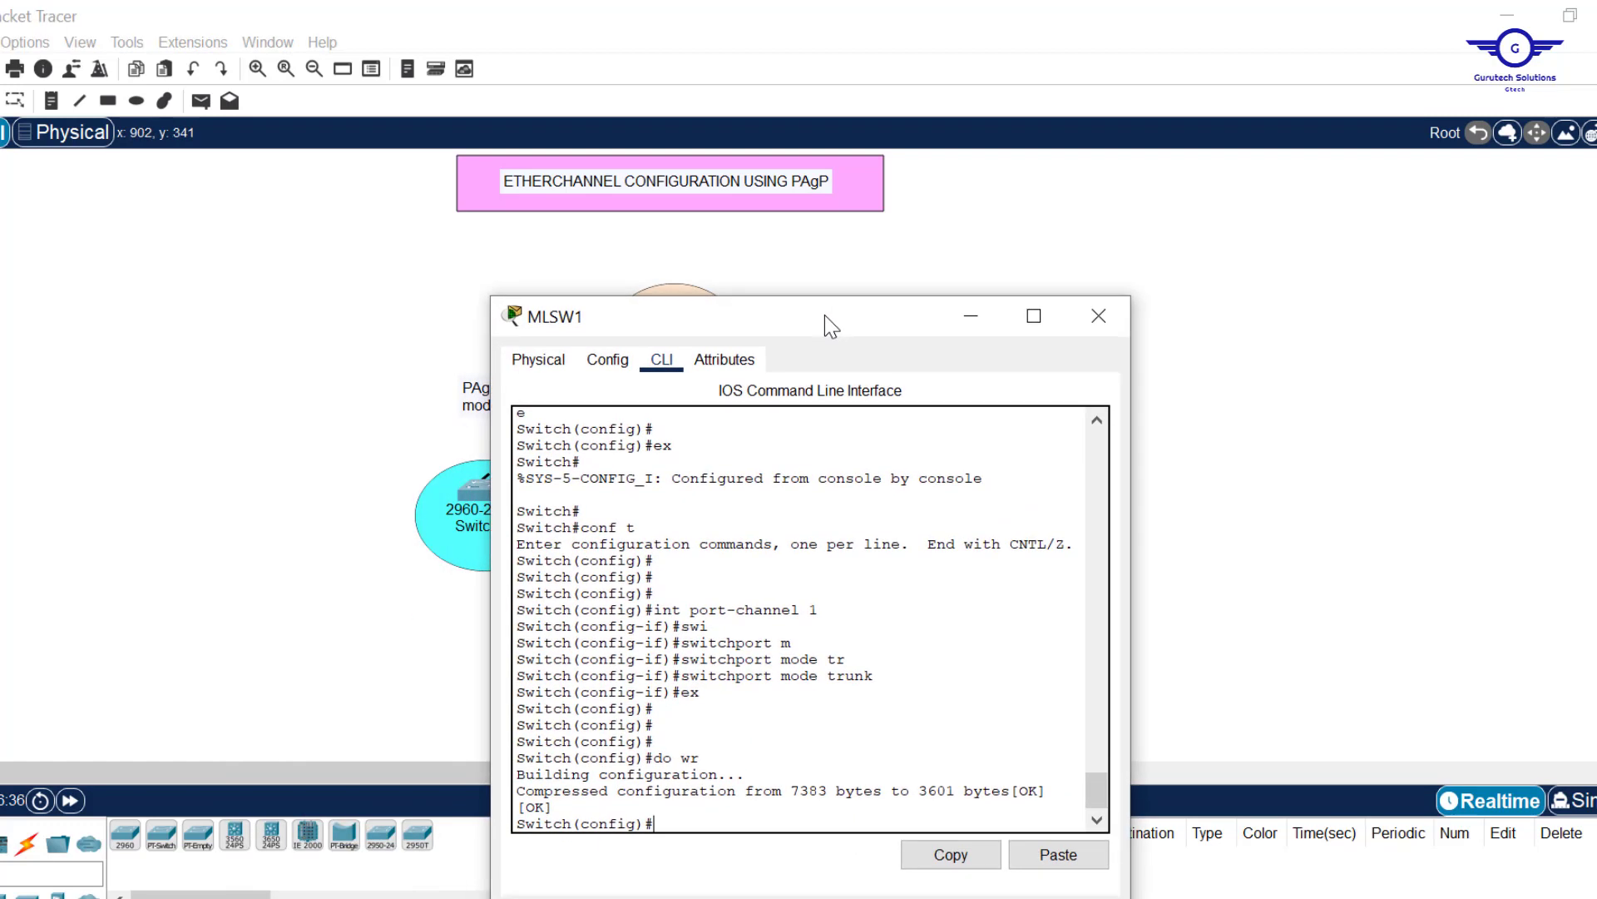
{"action": "type", "text": "int range gig1/0/4-6"}
{"action": "key", "text": "Return"}
{"action": "key", "text": "Return"}
{"action": "type", "text": "sw"}
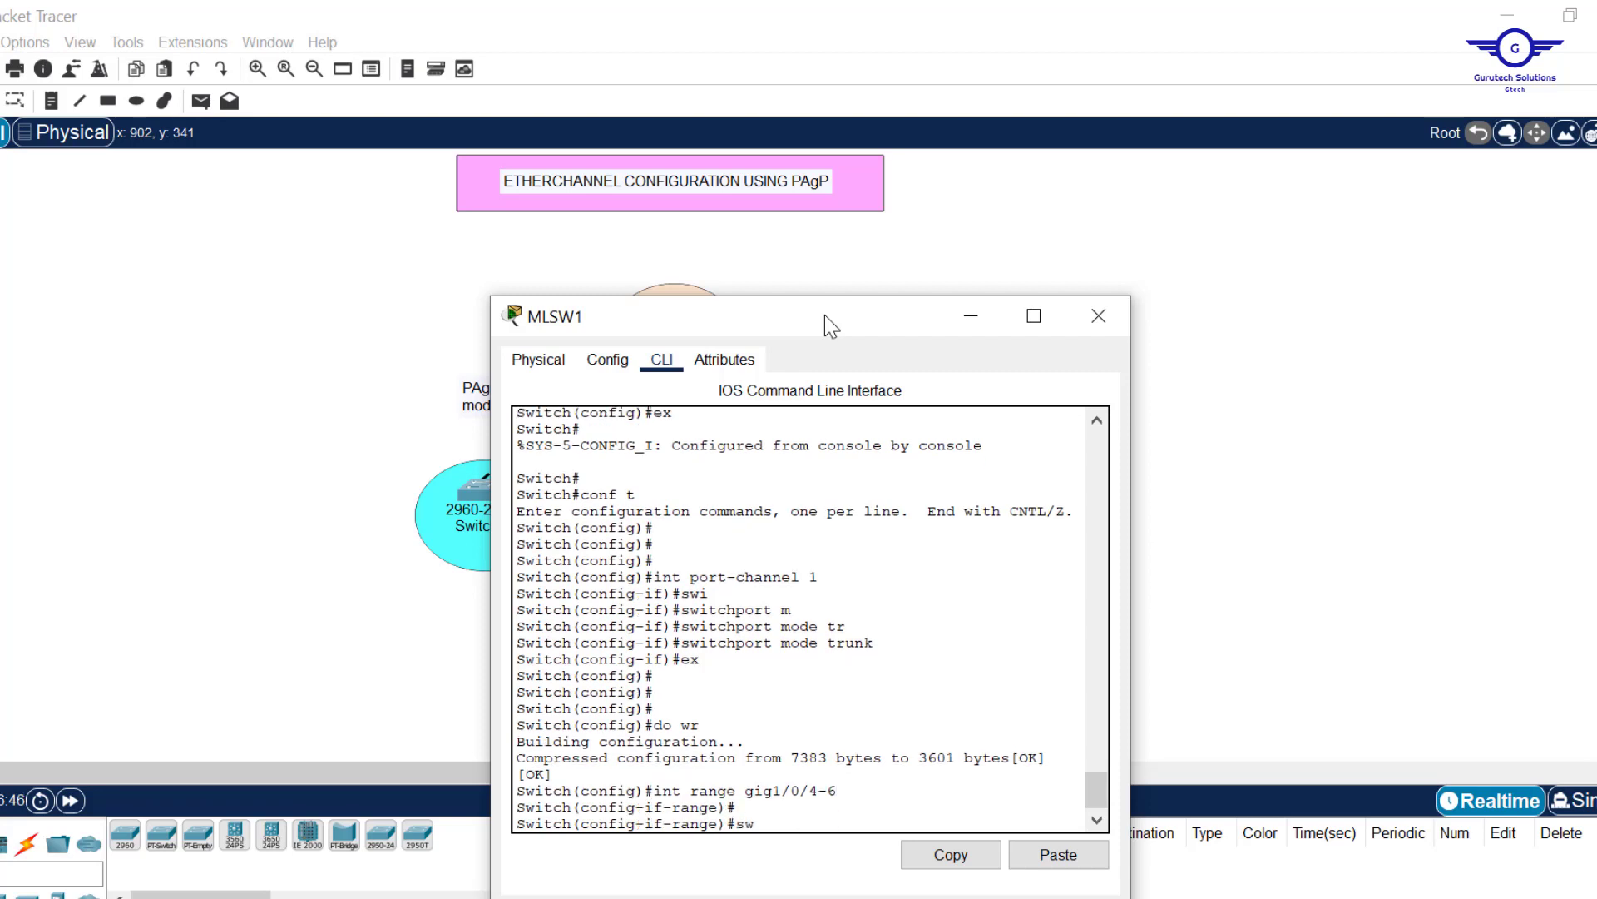
{"action": "type", "text": "it"}
{"action": "key", "text": "Tab"}
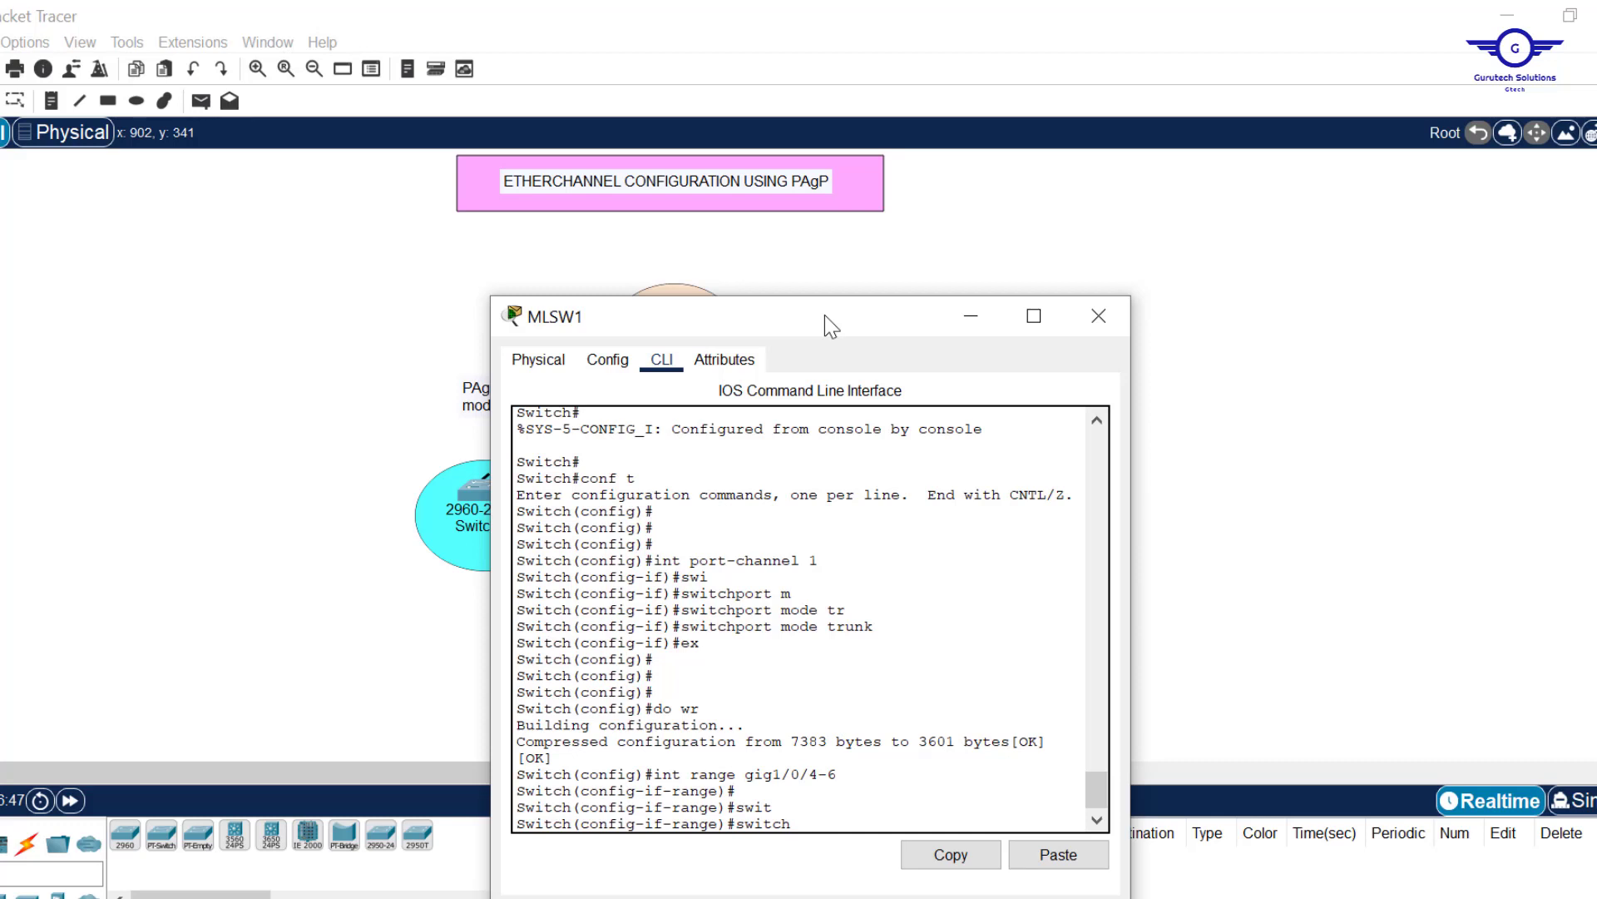
Assign MLSW1's gig1/0/4-6 range to channel group 2 in desirable mode, checking the topology's label, and exit to global configuration mode.
{"action": "type", "text": "channel-group 2 mode"}
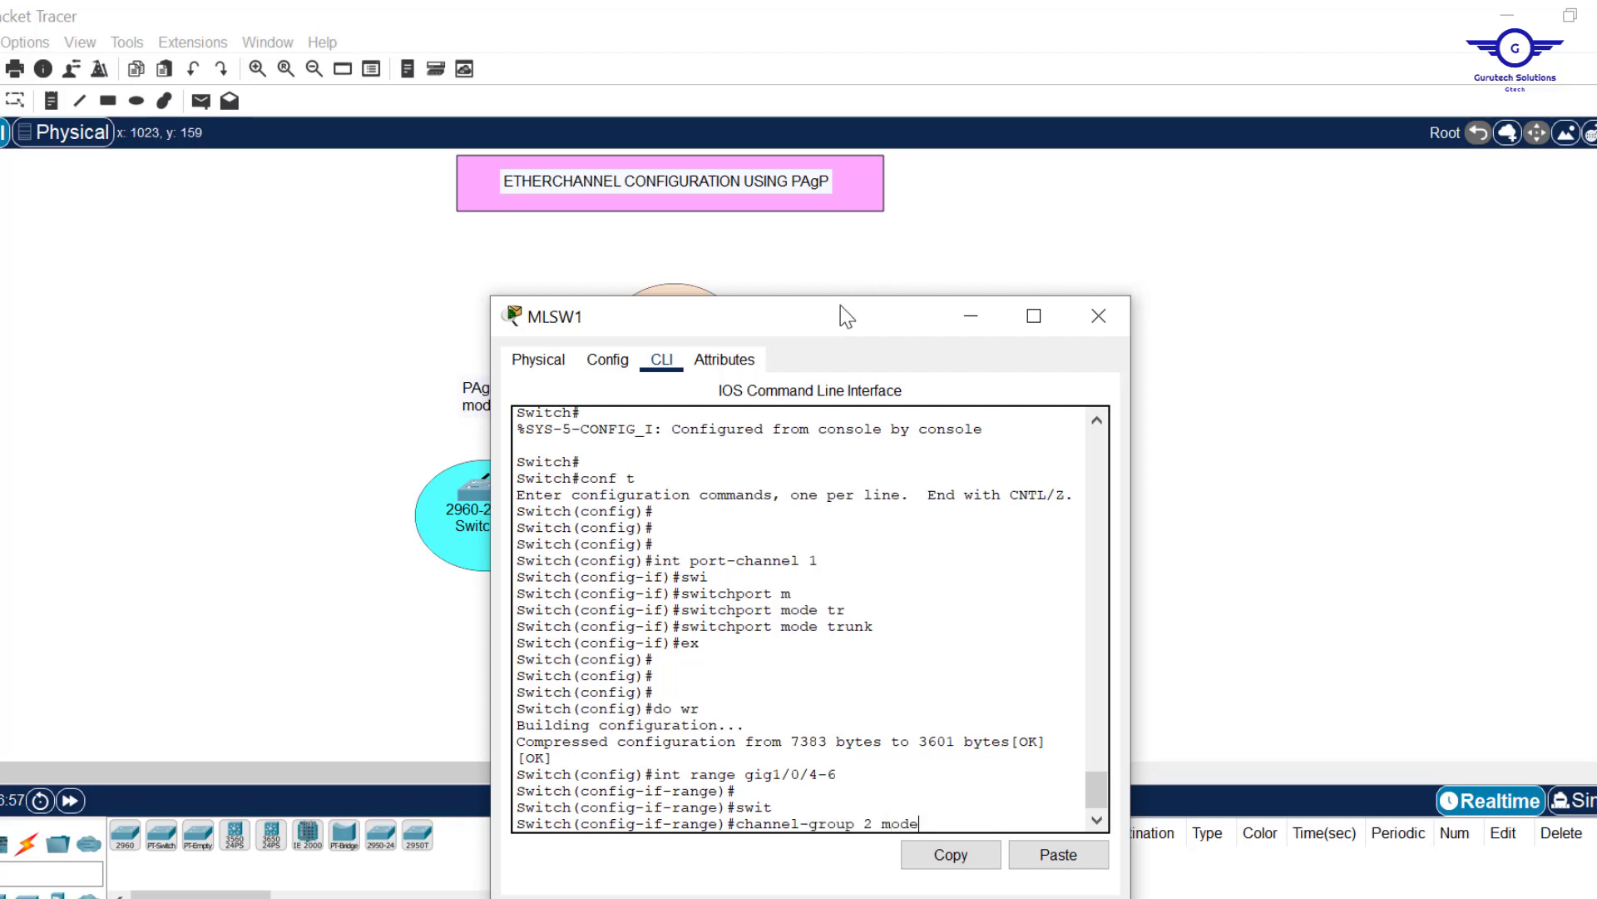
{"action": "left_click_drag", "start_coordinate": [836, 320], "coordinate": [449, 358]}
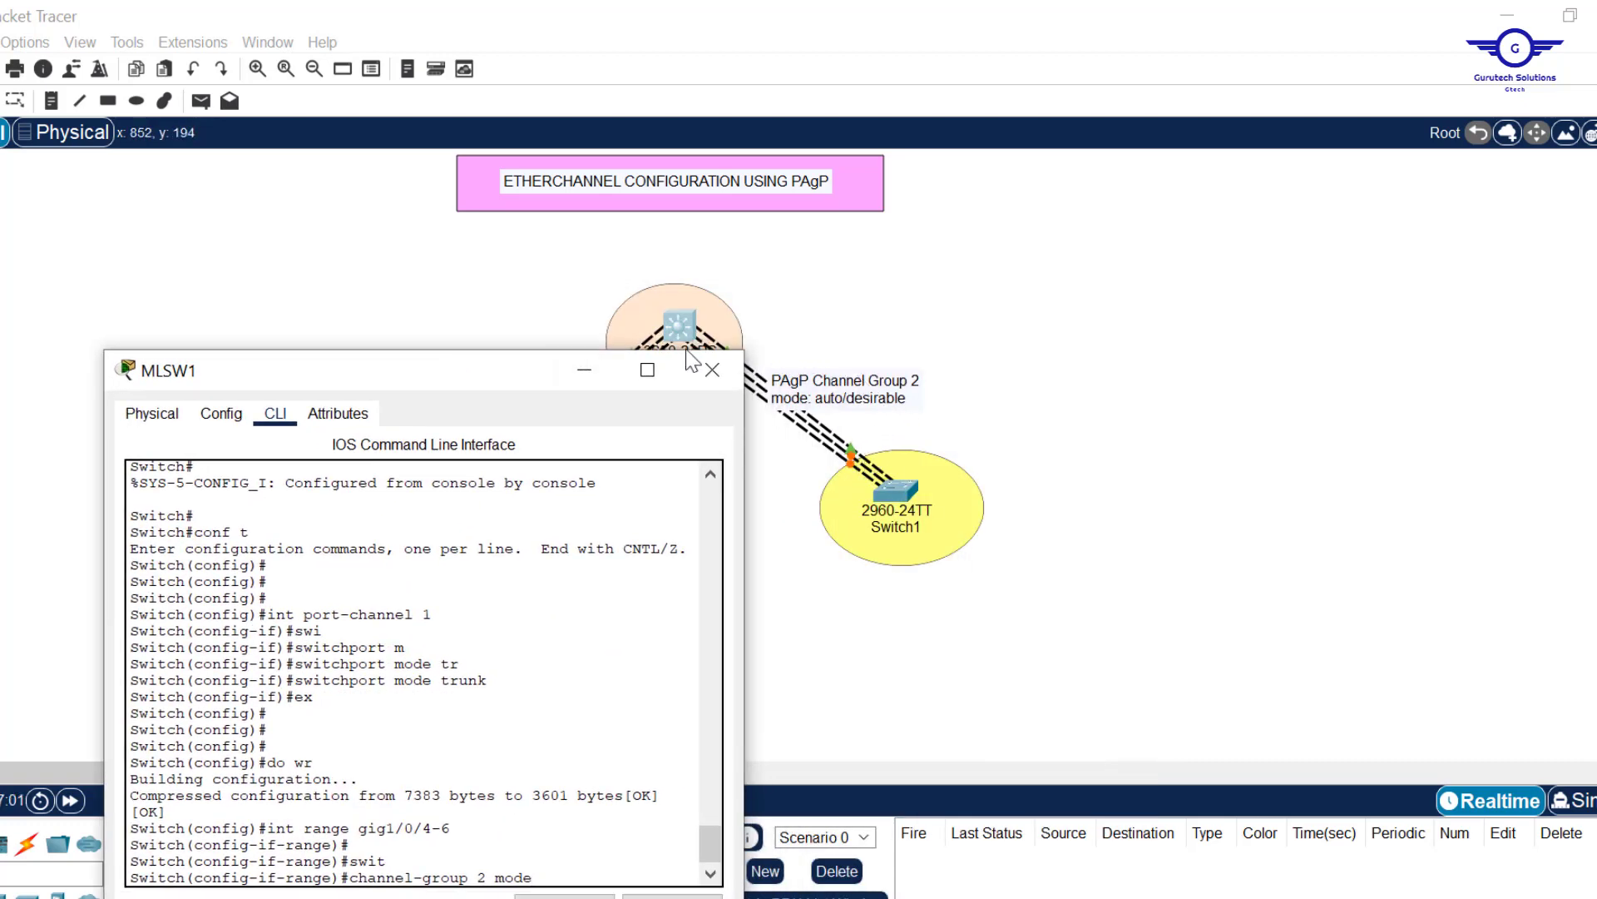
{"action": "left_click_drag", "start_coordinate": [512, 376], "coordinate": [798, 261]}
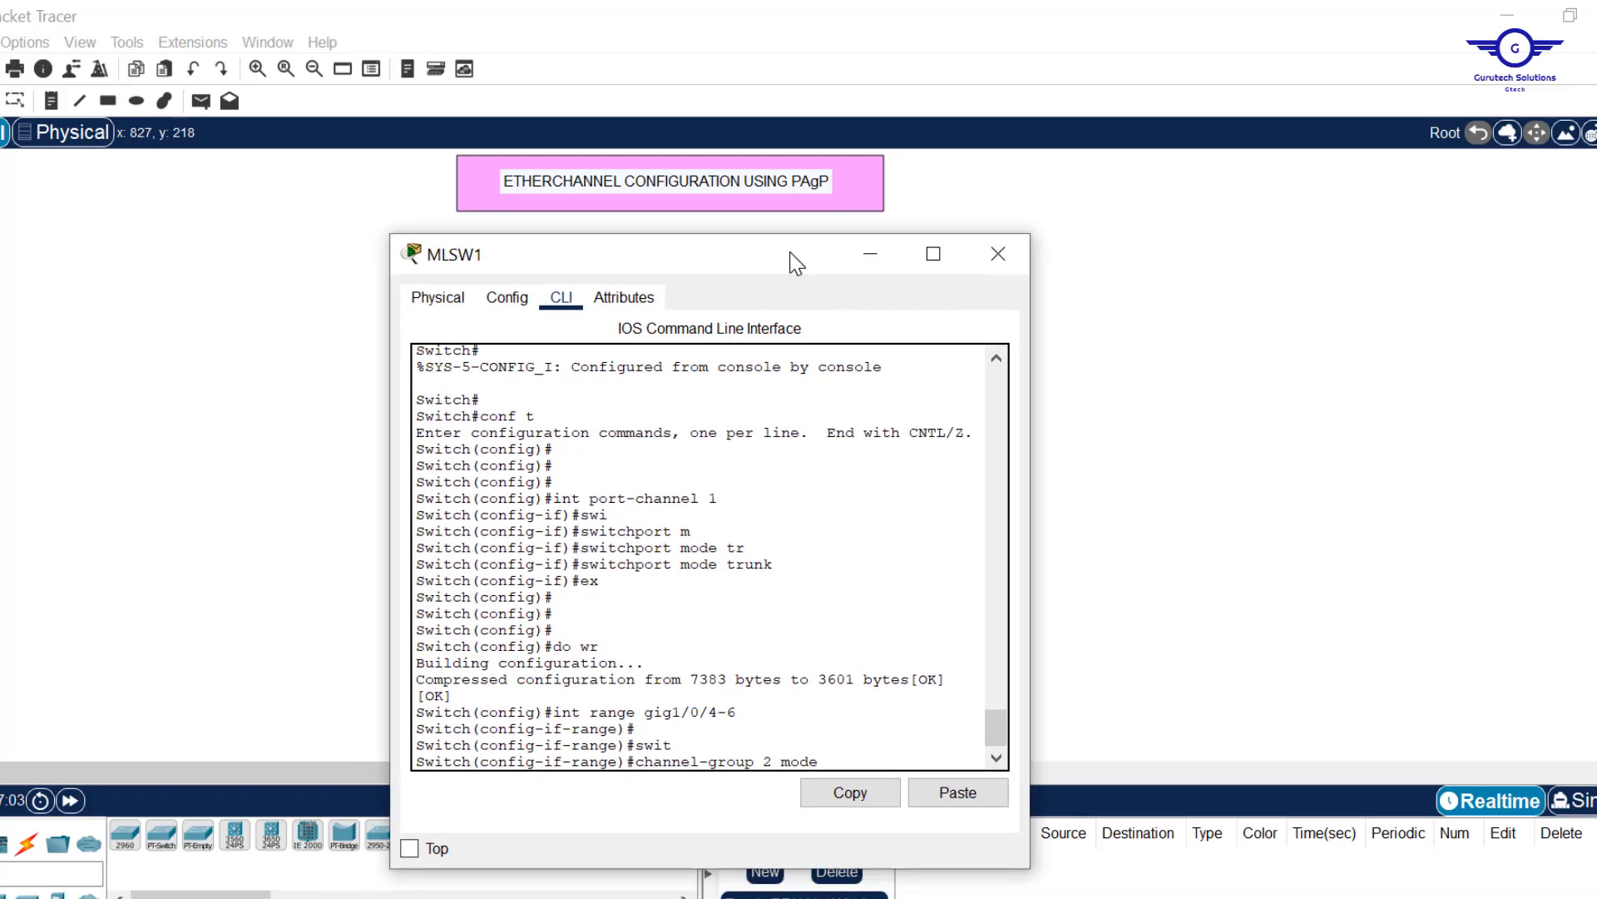
{"action": "type", "text": "es"}
{"action": "key", "text": "Tab"}
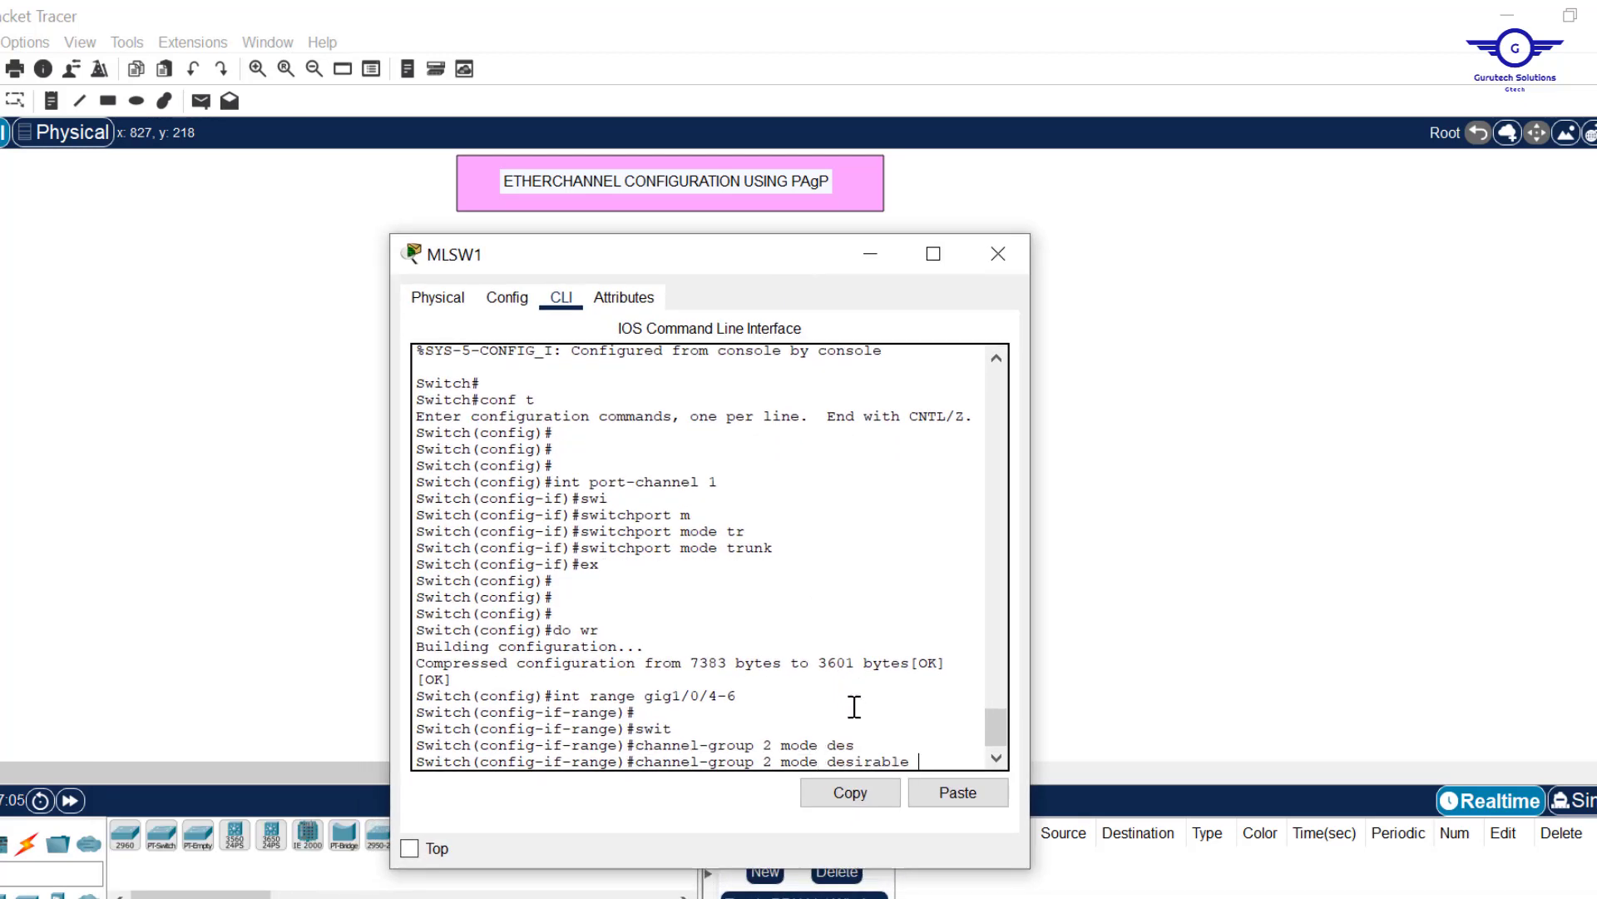
{"action": "key", "text": "Return"}
{"action": "key", "text": "Return"}
{"action": "key", "text": "Return"}
{"action": "key", "text": "Return"}
{"action": "key", "text": "Return"}
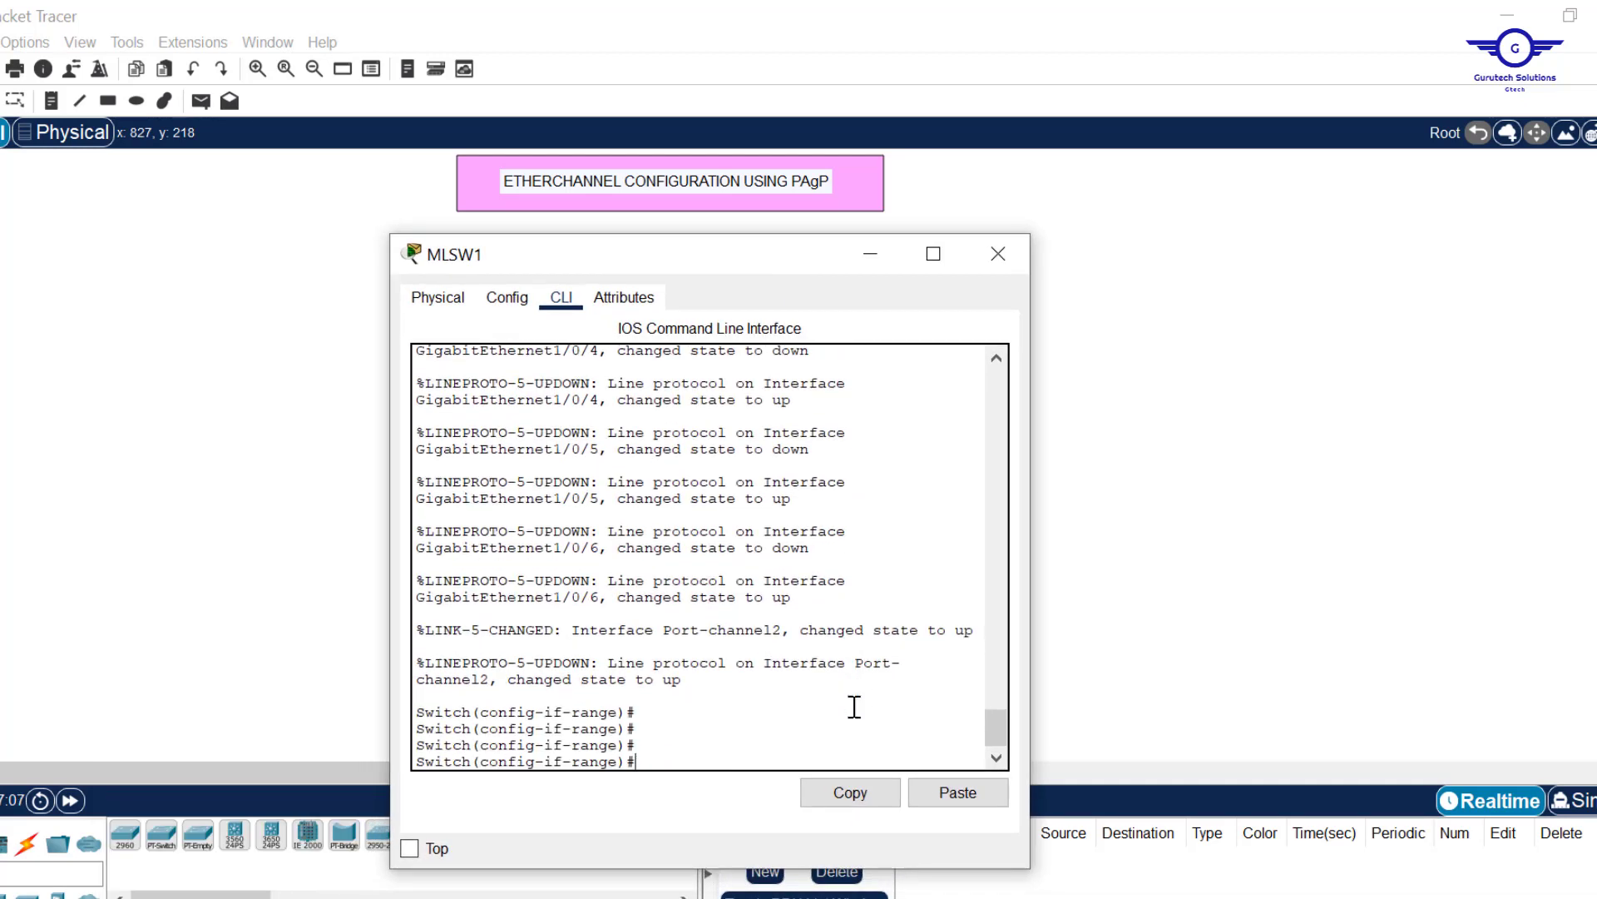
{"action": "type", "text": "exit"}
{"action": "key", "text": "Return"}
{"action": "key", "text": "Return"}
{"action": "key", "text": "Return"}
{"action": "key", "text": "Return"}
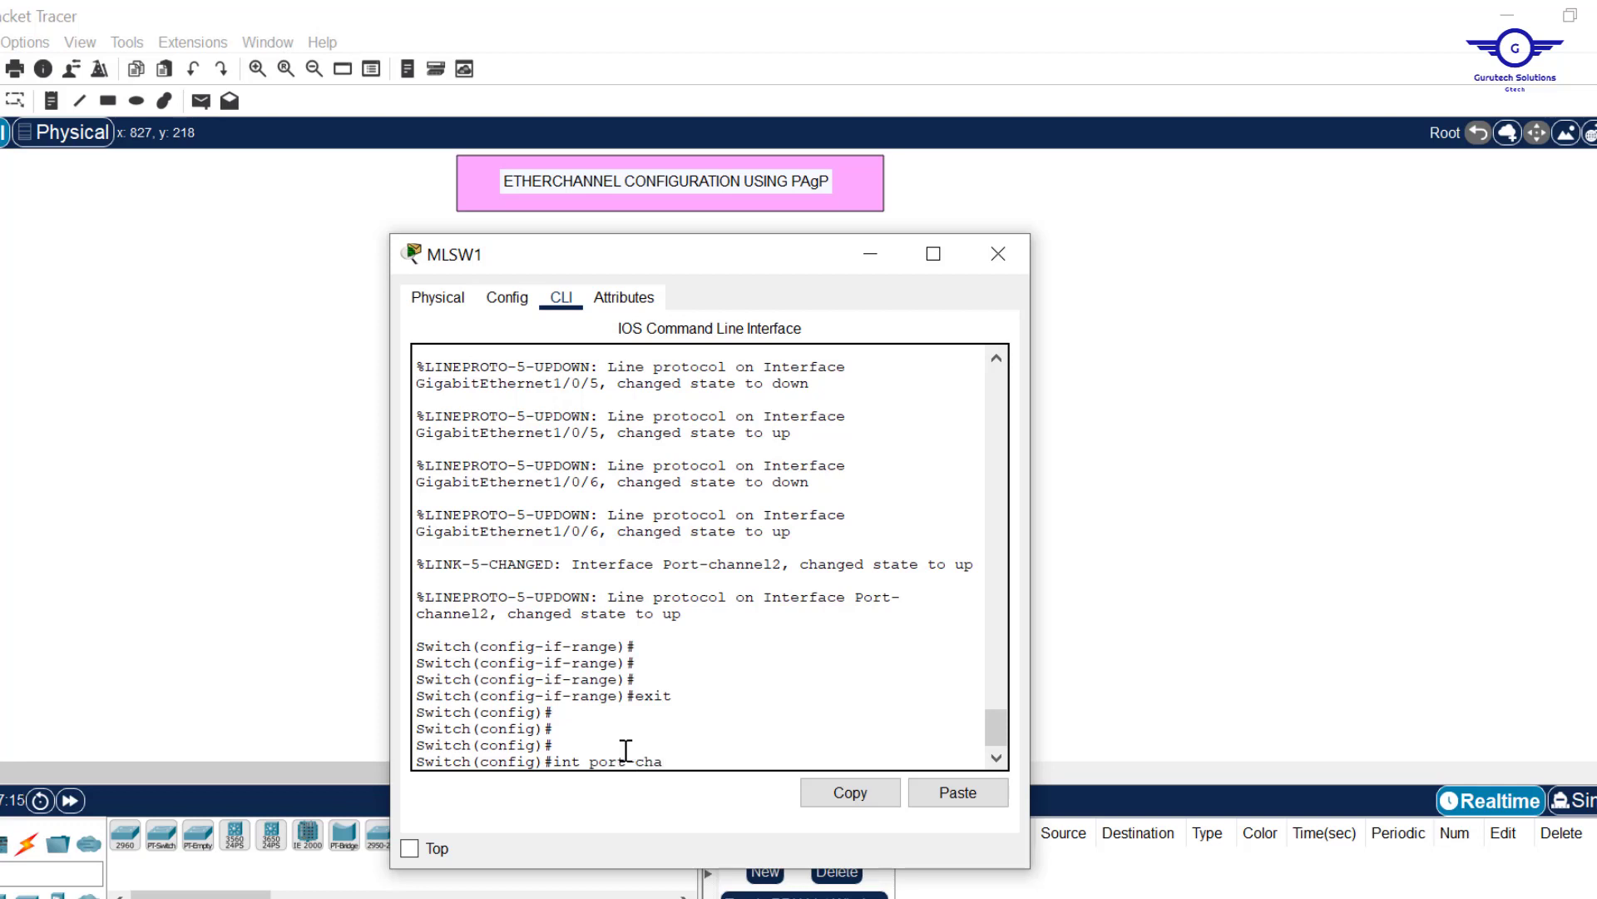
Enter interface port-channel 2 on MLSW1 and set its switchport mode to trunk.
{"action": "type", "text": "el 2"}
{"action": "key", "text": "Return"}
{"action": "type", "text": "tch(config-if)#swi"}
{"action": "key", "text": "Tab"}
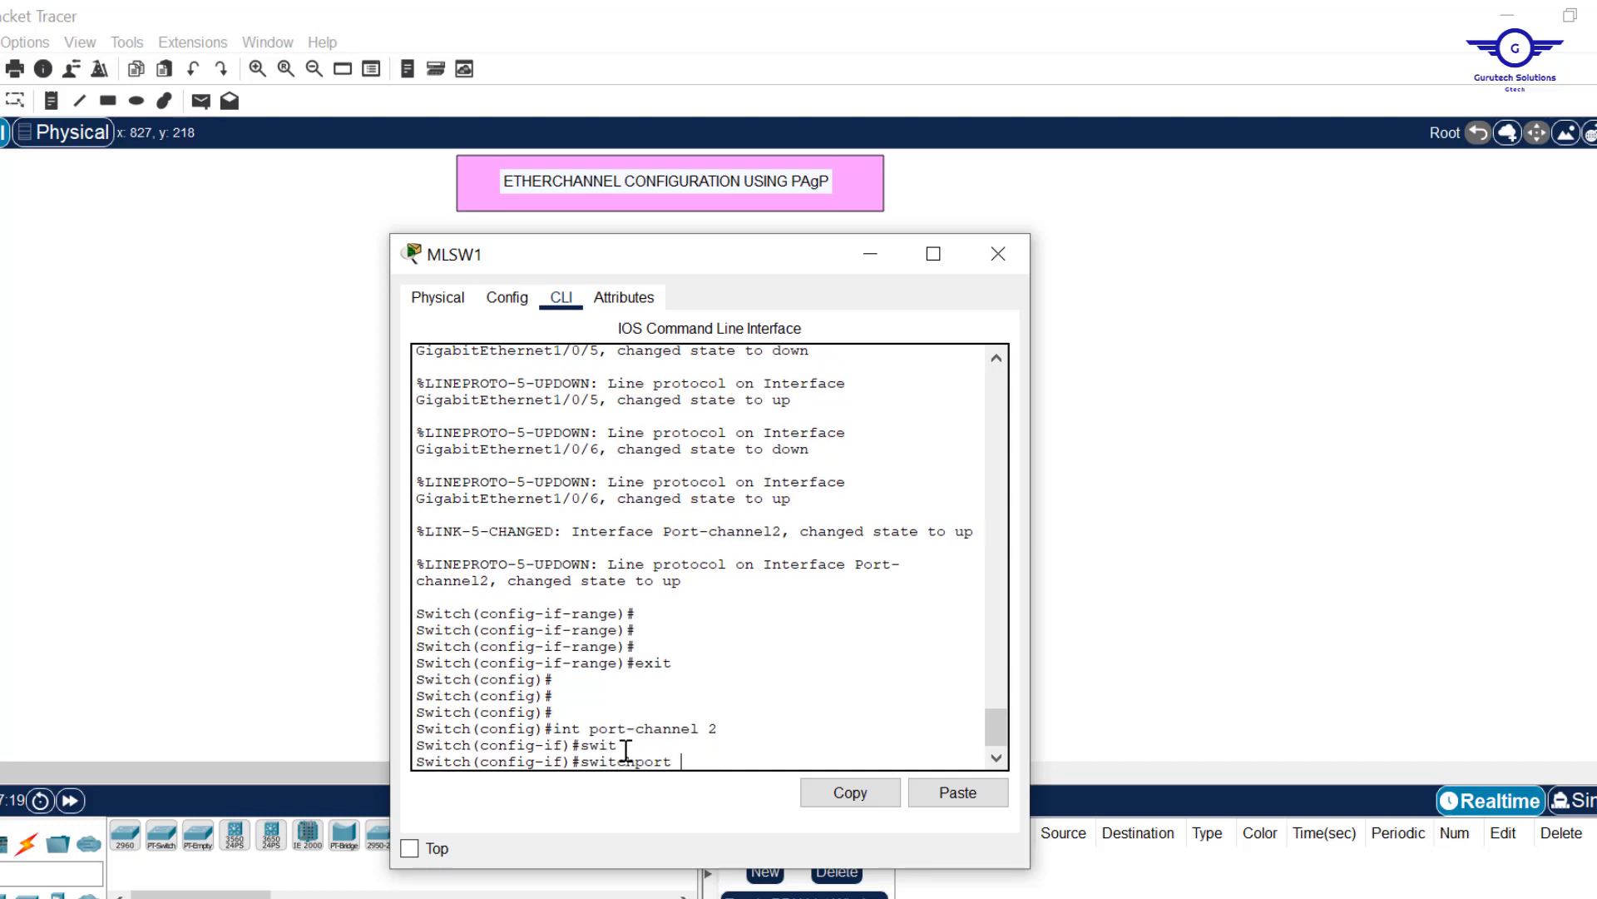
{"action": "type", "text": "m"}
{"action": "key", "text": "Tab"}
{"action": "type", "text": "tr"}
{"action": "key", "text": "Tab"}
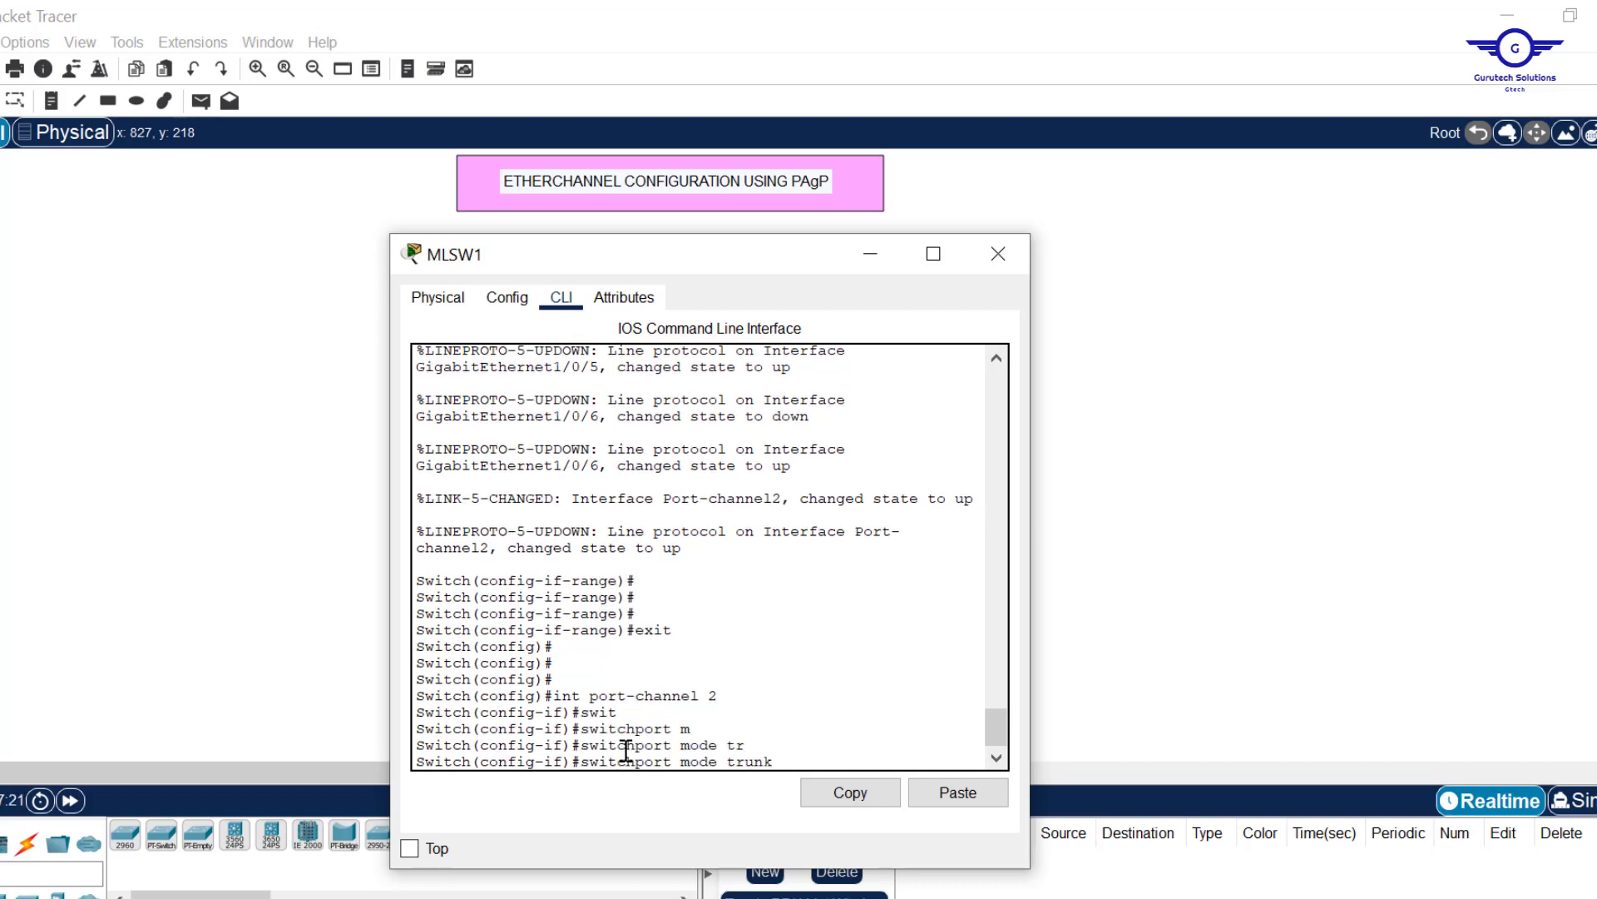
{"action": "key", "text": "Return"}
Exit the port-channel 2 configuration and save MLSW1's configuration with do wr.
{"action": "type", "text": "ex"}
{"action": "key", "text": "Return"}
{"action": "key", "text": "Return"}
{"action": "key", "text": "Return"}
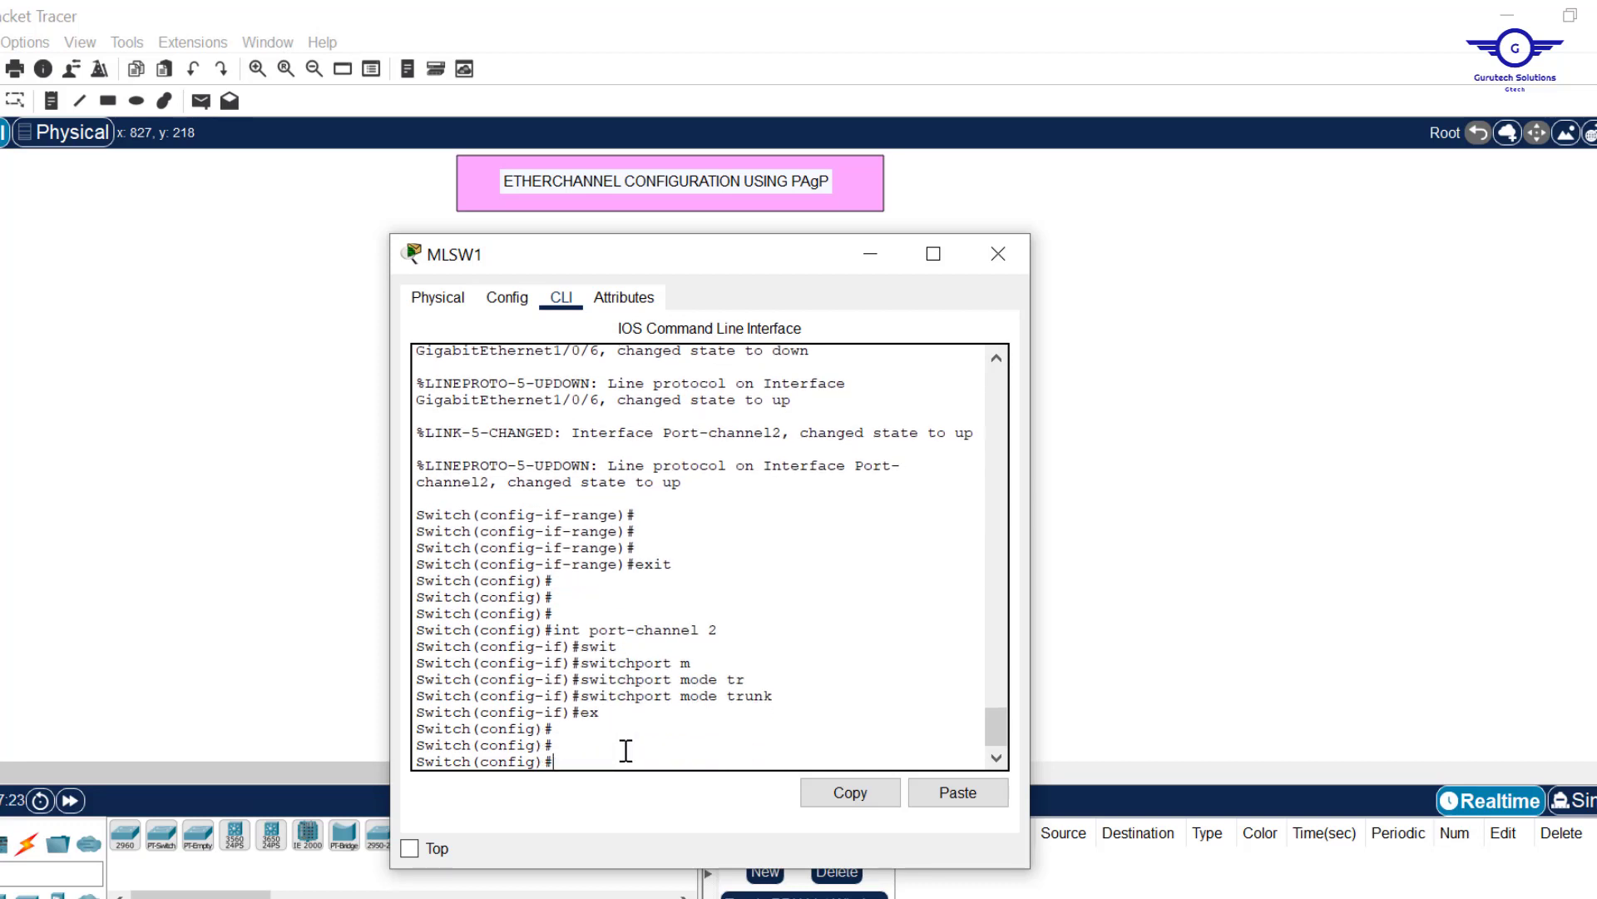
{"action": "type", "text": "do wr"}
{"action": "key", "text": "Return"}
{"action": "key", "text": "Return"}
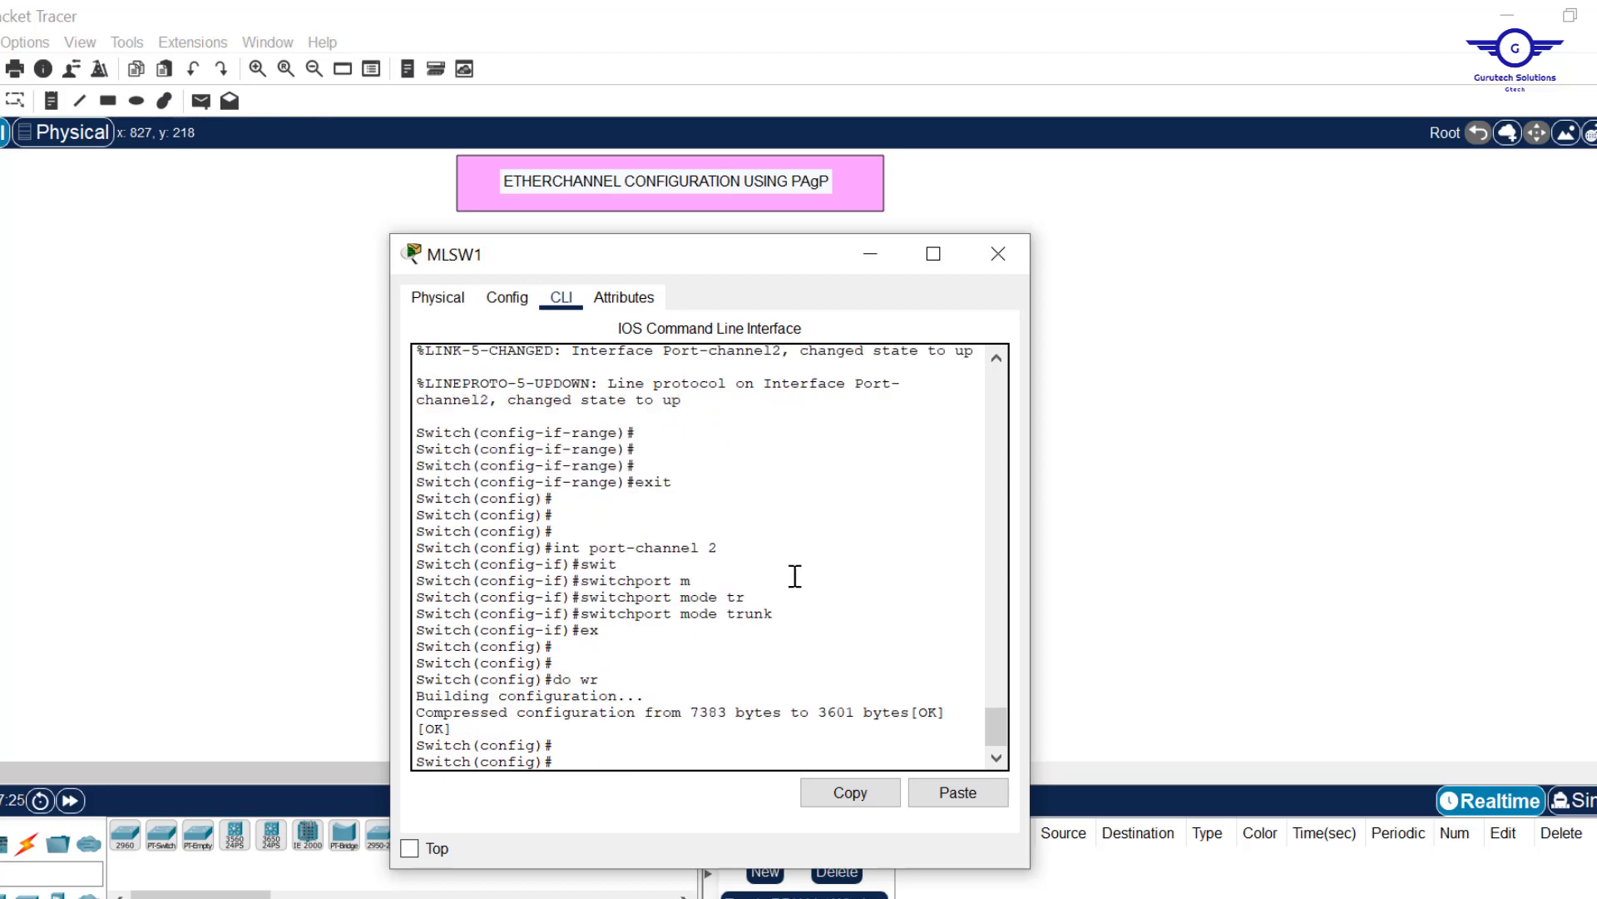
Check the link states in the topology, and display MLSW1's EtherChannel information with do sh etherchannel.
{"action": "left_click", "coordinate": [1015, 265]}
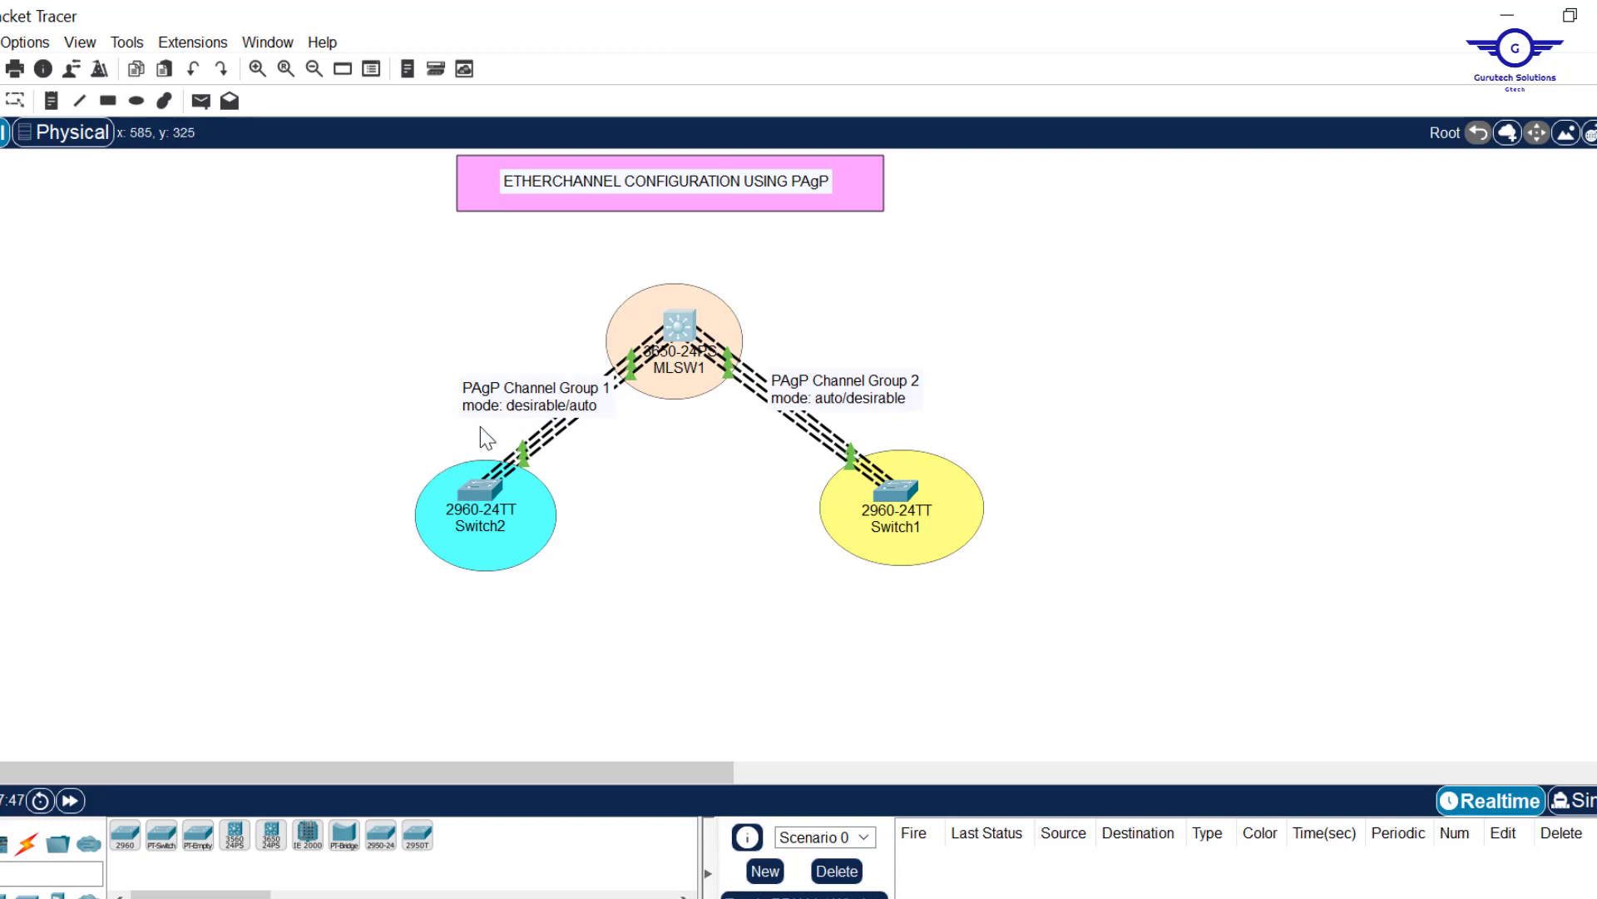
{"action": "left_click", "coordinate": [667, 329]}
{"action": "type", "text": "do s"}
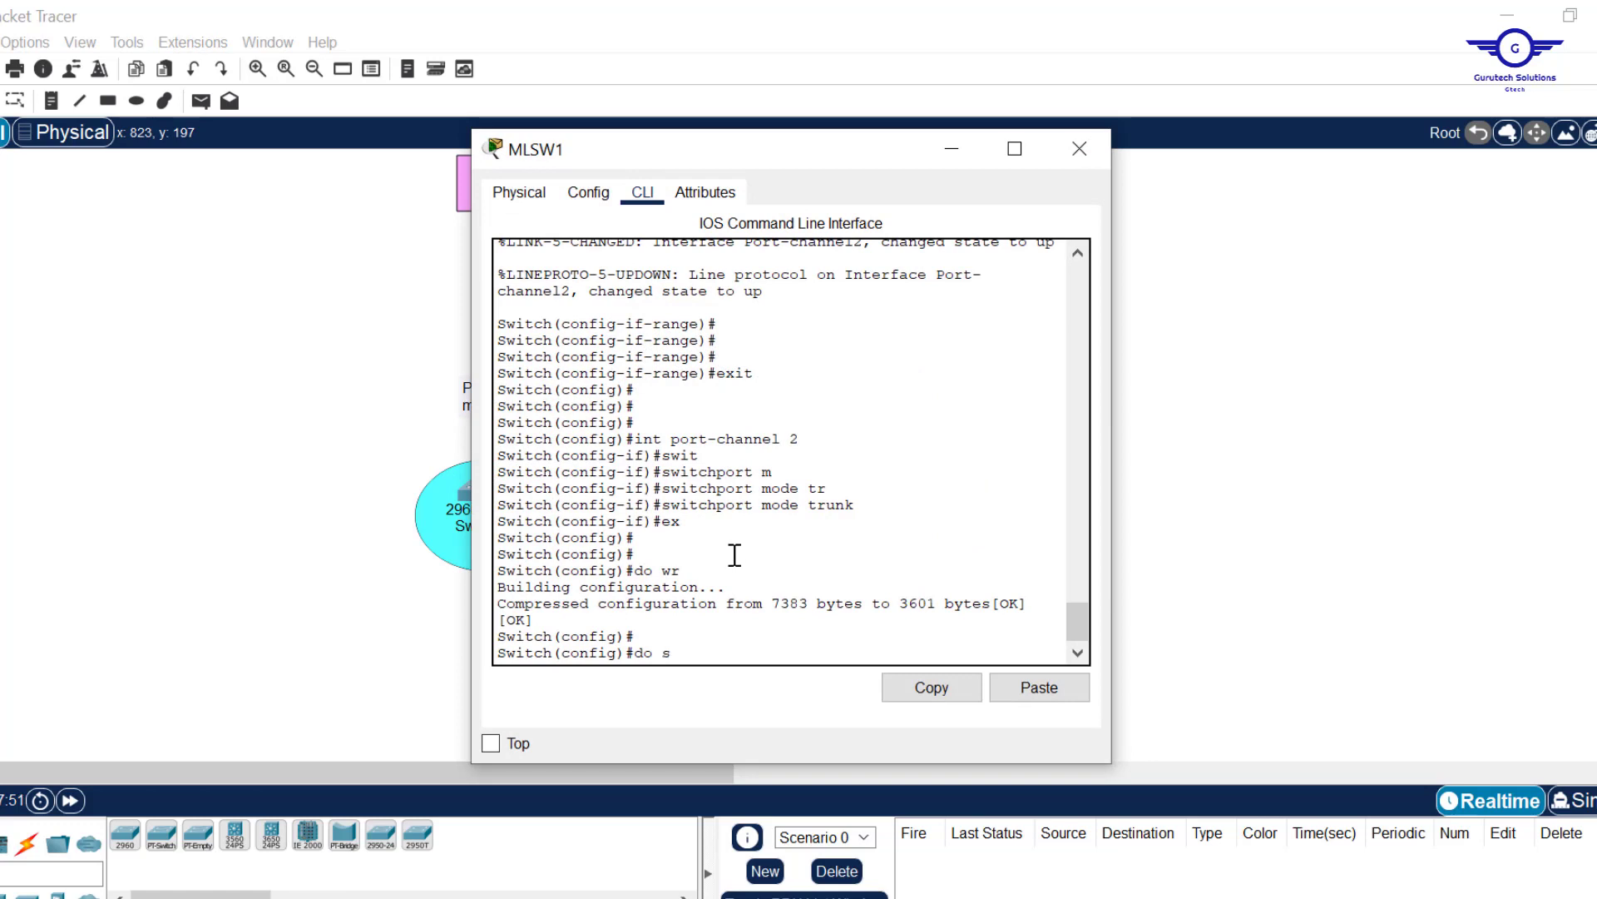
{"action": "type", "text": "h etherc"}
{"action": "key", "text": "Tab"}
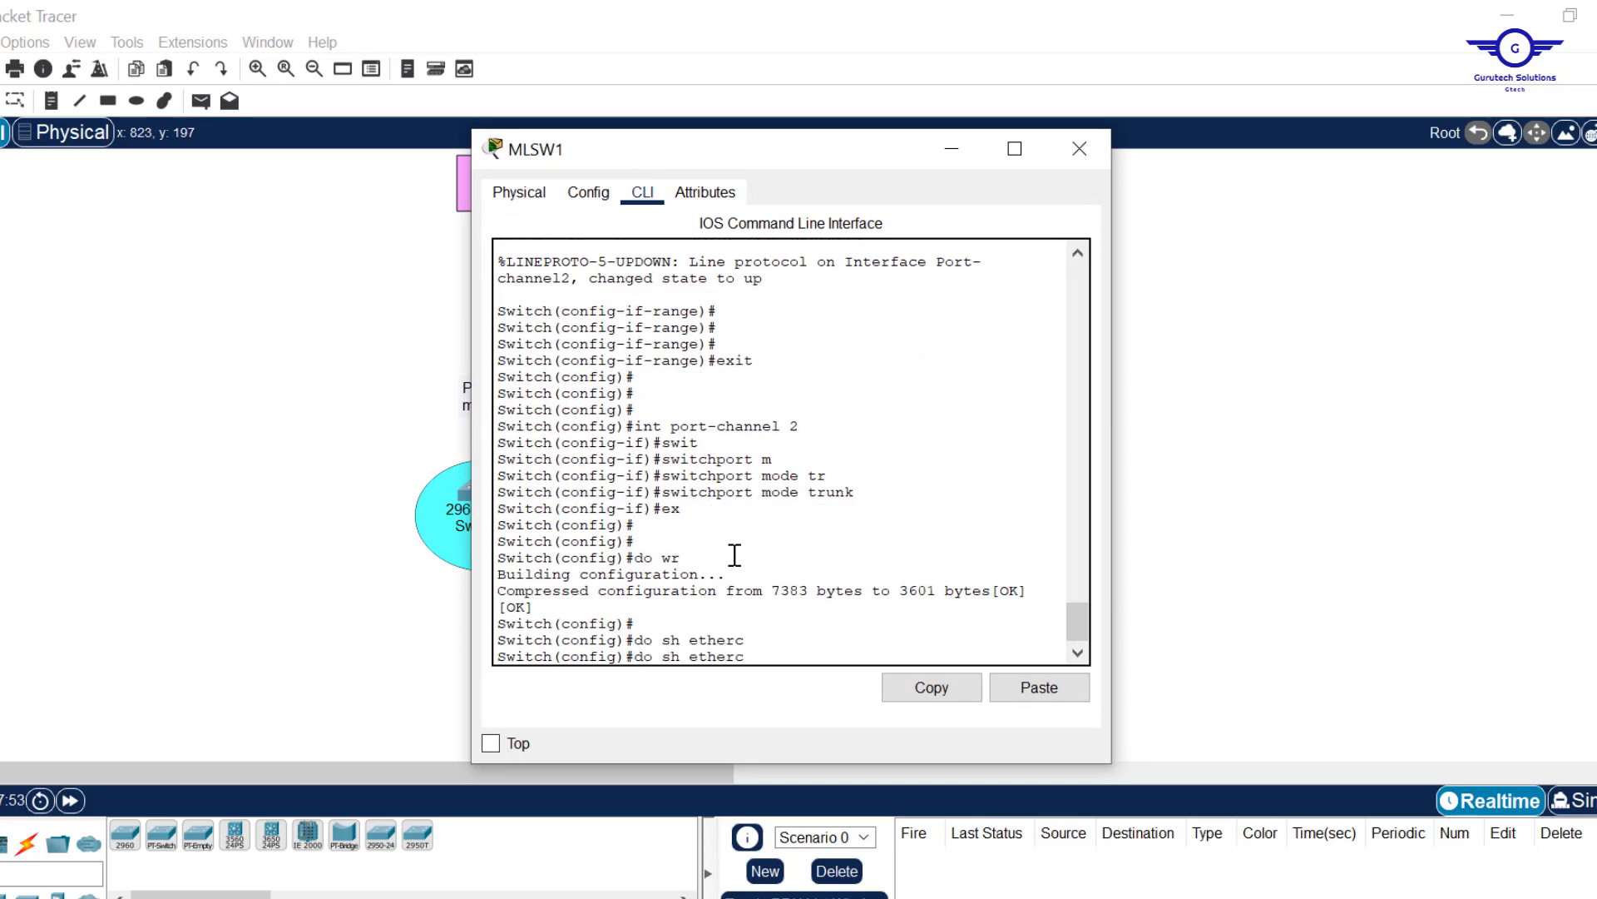
{"action": "type", "text": "hannel"}
{"action": "key", "text": "Return"}
{"action": "key", "text": "Return"}
{"action": "key", "text": "Return"}
{"action": "key", "text": "Return"}
{"action": "key", "text": "Return"}
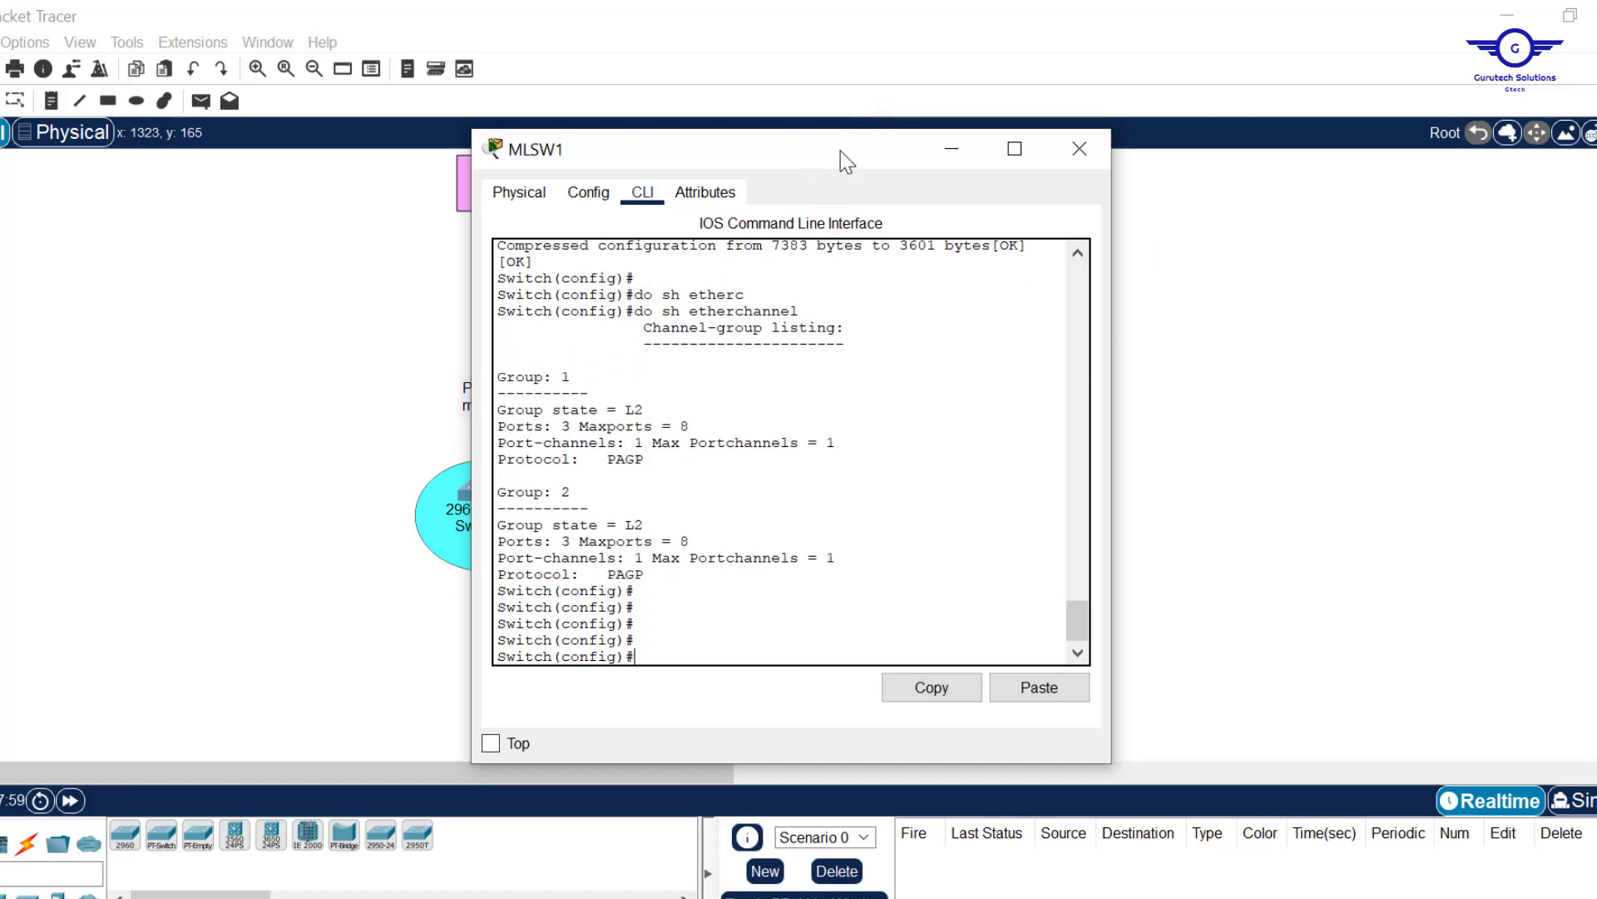
Examine the port count and protocol of groups 1 and 2 in MLSW1's channel-group listing, and close the MLSW1 window.
{"action": "mouse_move", "coordinate": [833, 157]}
{"action": "left_mouse_down"}
{"action": "mouse_move", "coordinate": [639, 486]}
{"action": "mouse_move", "coordinate": [738, 458]}
{"action": "mouse_move", "coordinate": [832, 148]}
{"action": "left_mouse_up"}
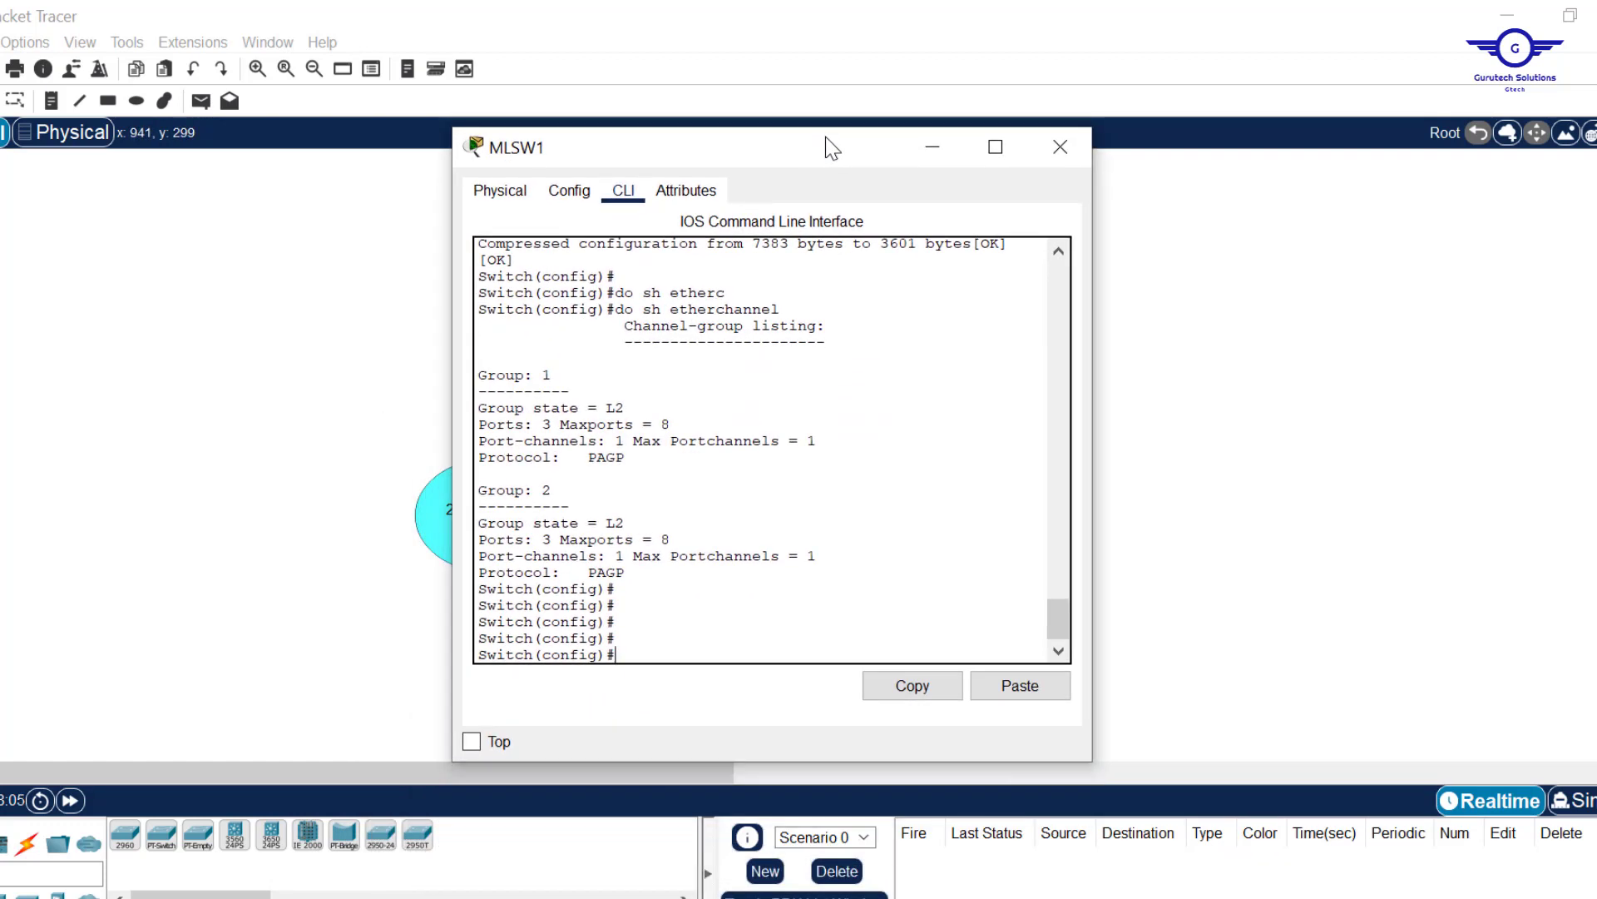
{"action": "double_click", "coordinate": [545, 425]}
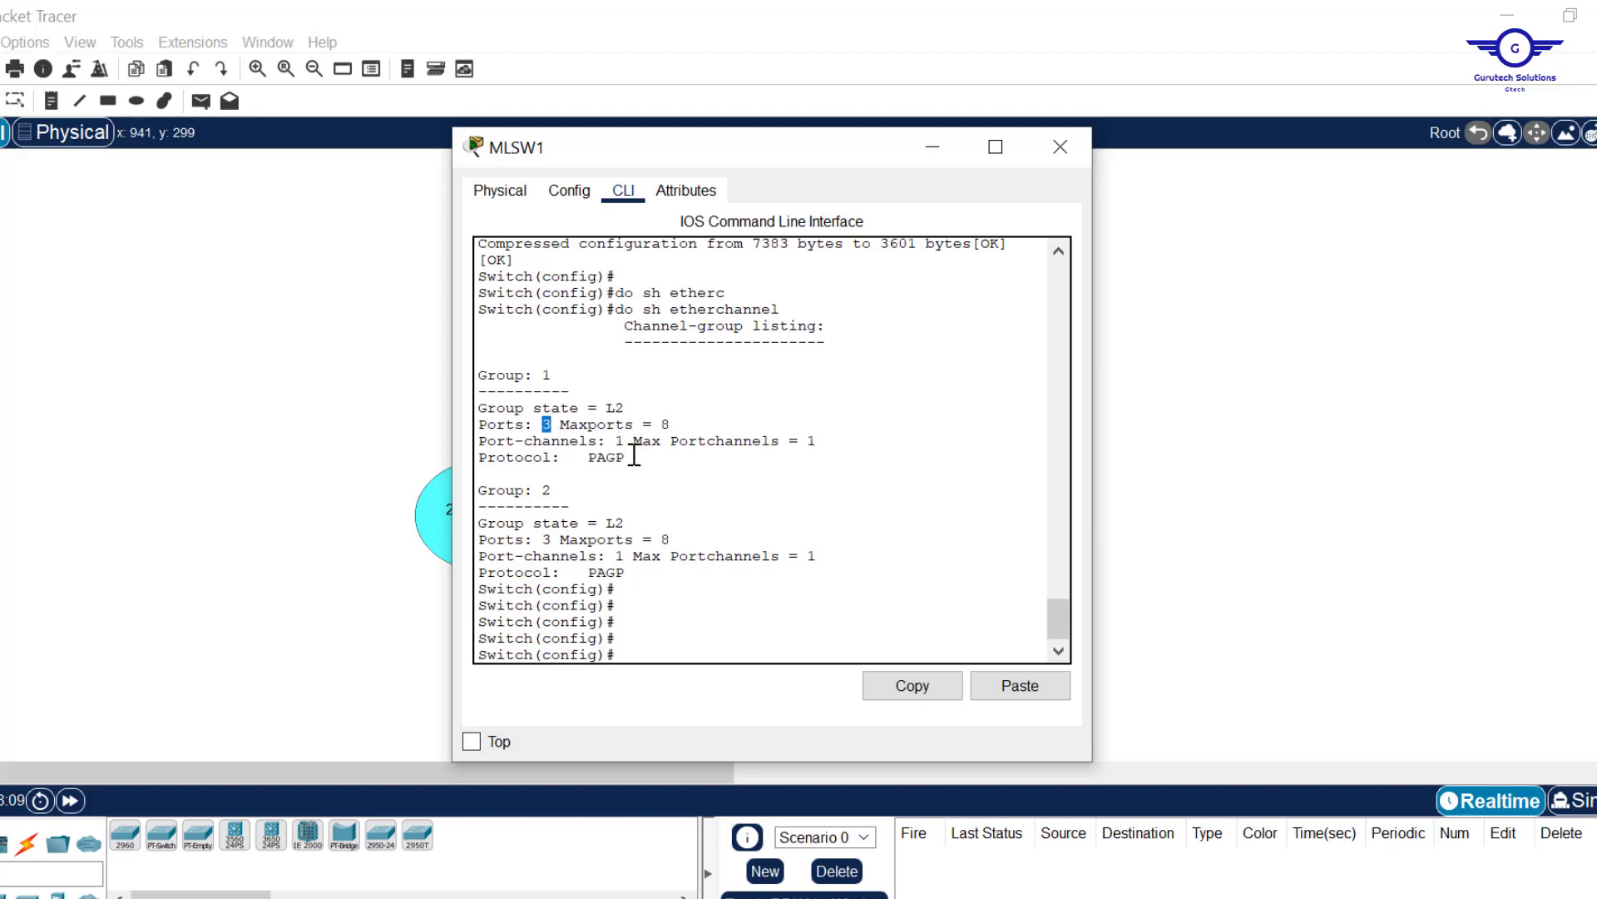
{"action": "left_click_drag", "start_coordinate": [626, 457], "coordinate": [535, 491]}
{"action": "double_click", "coordinate": [546, 539]}
{"action": "left_click", "coordinate": [628, 571]}
{"action": "left_click_drag", "start_coordinate": [628, 570], "coordinate": [578, 569]}
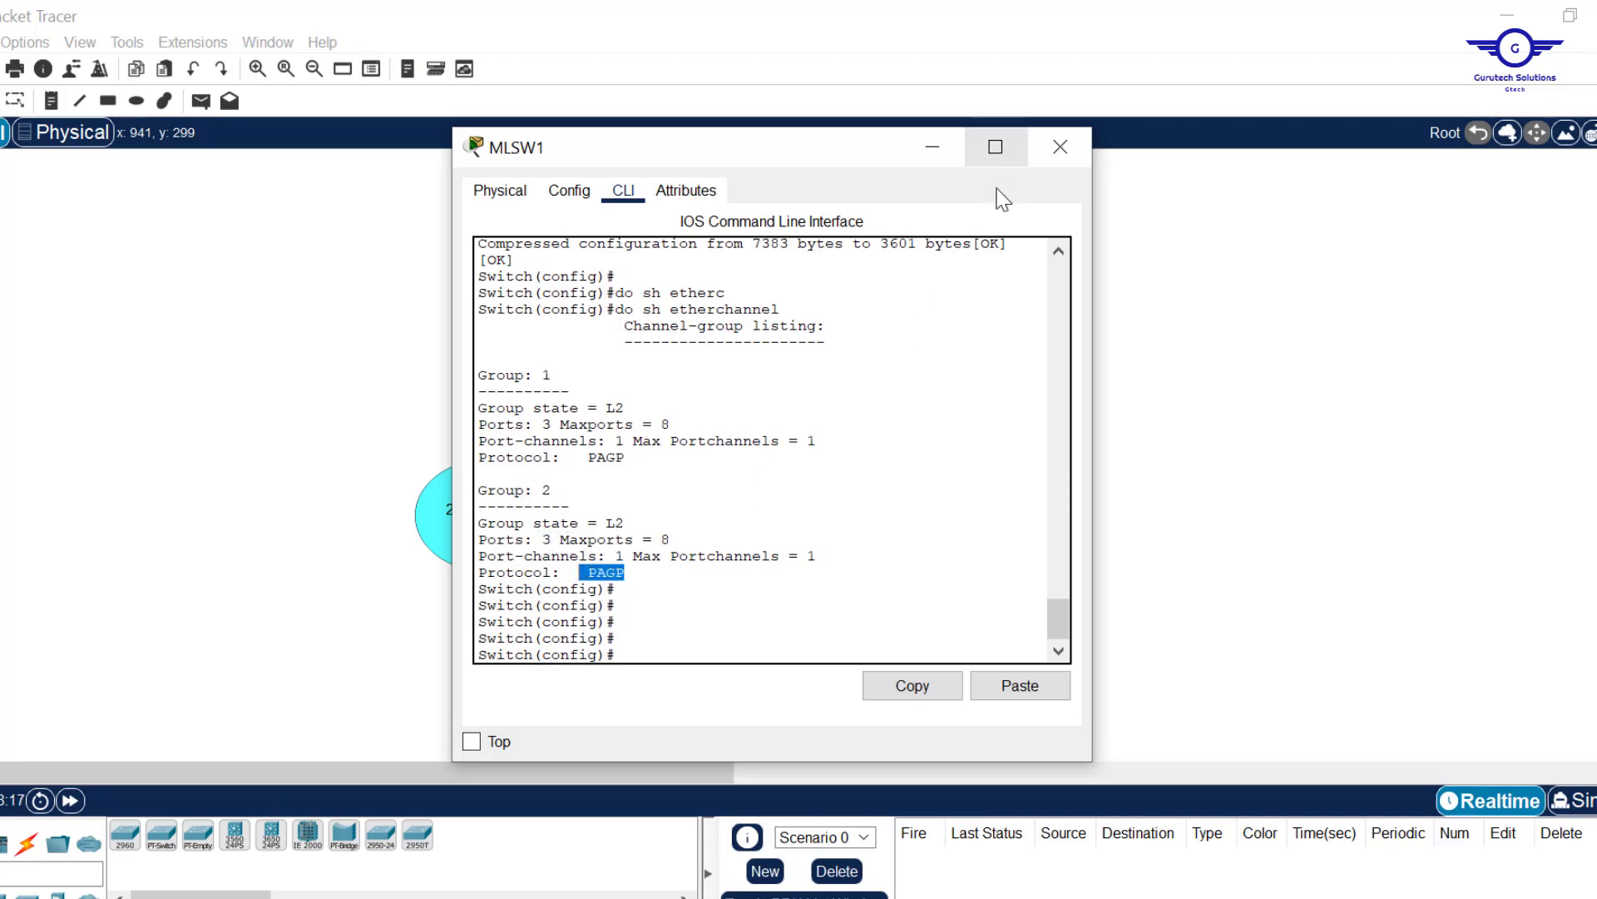
{"action": "left_click", "coordinate": [1060, 147]}
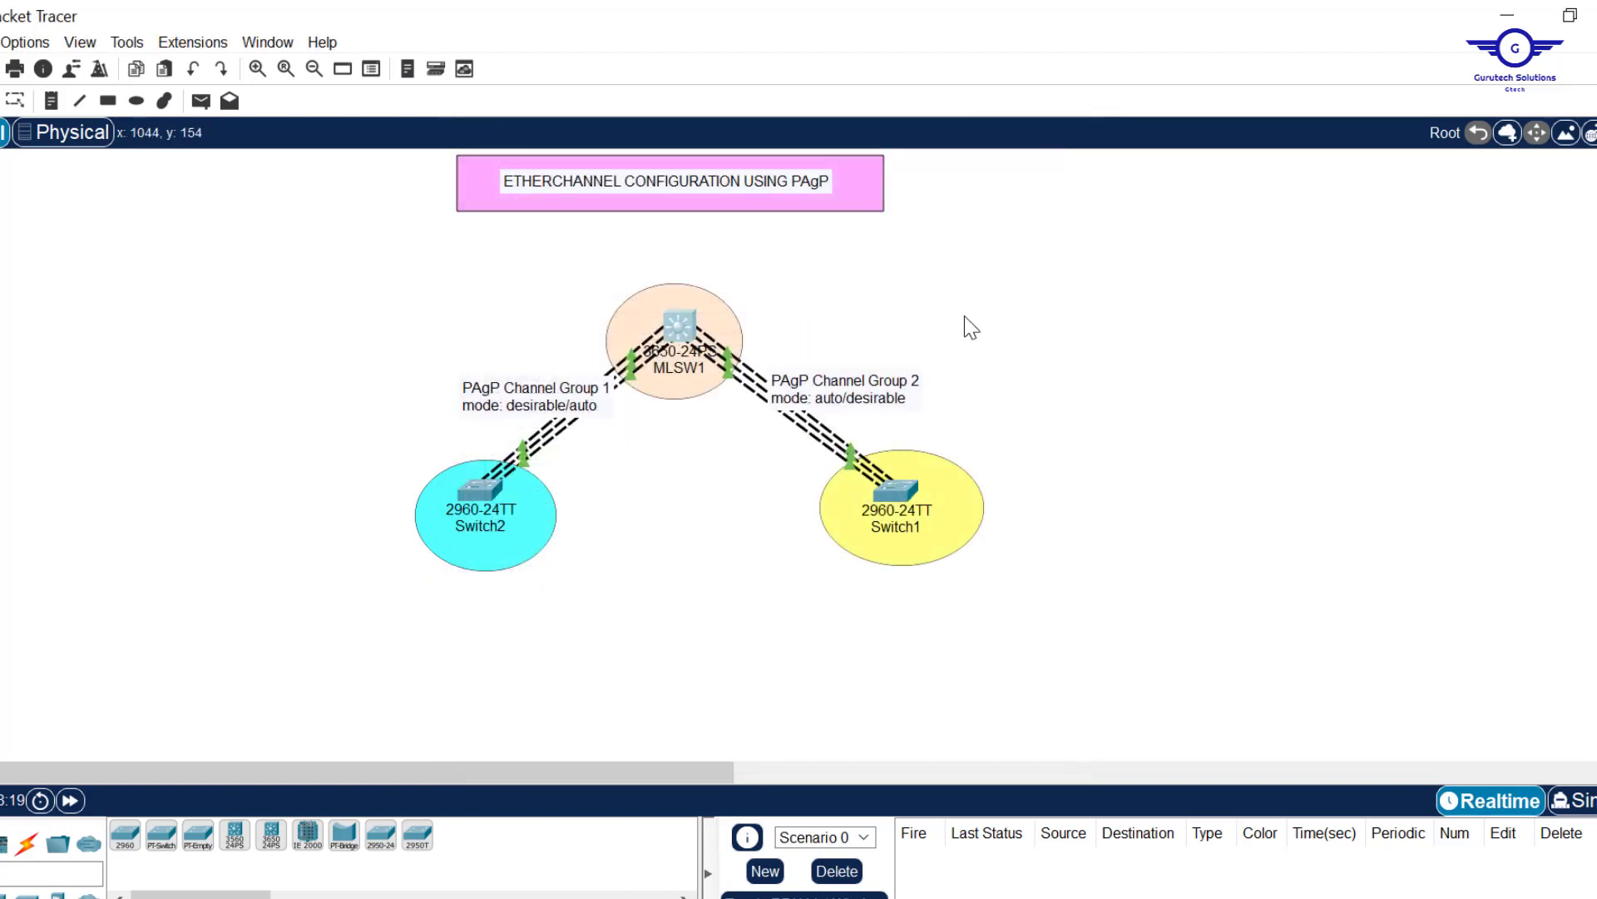
Check the EtherChannel topic in the Google Sheets topic list, and highlight step 4 on displaying EtherChannel information in the Notepad guide.
{"action": "key", "text": "alt+Tab"}
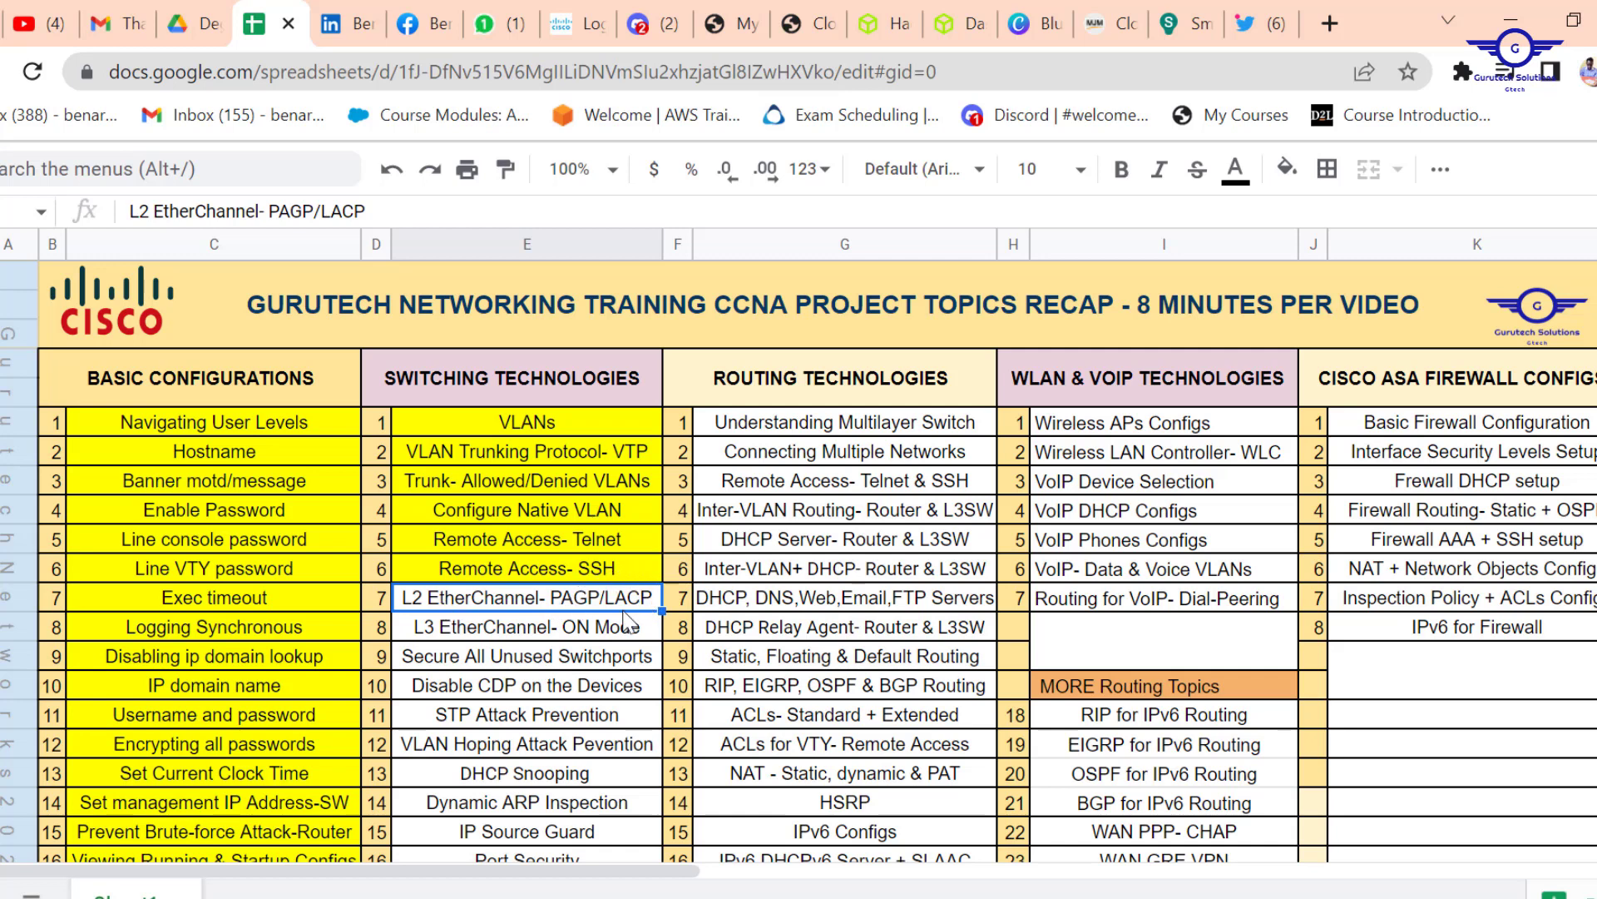
{"action": "left_click", "coordinate": [1506, 21]}
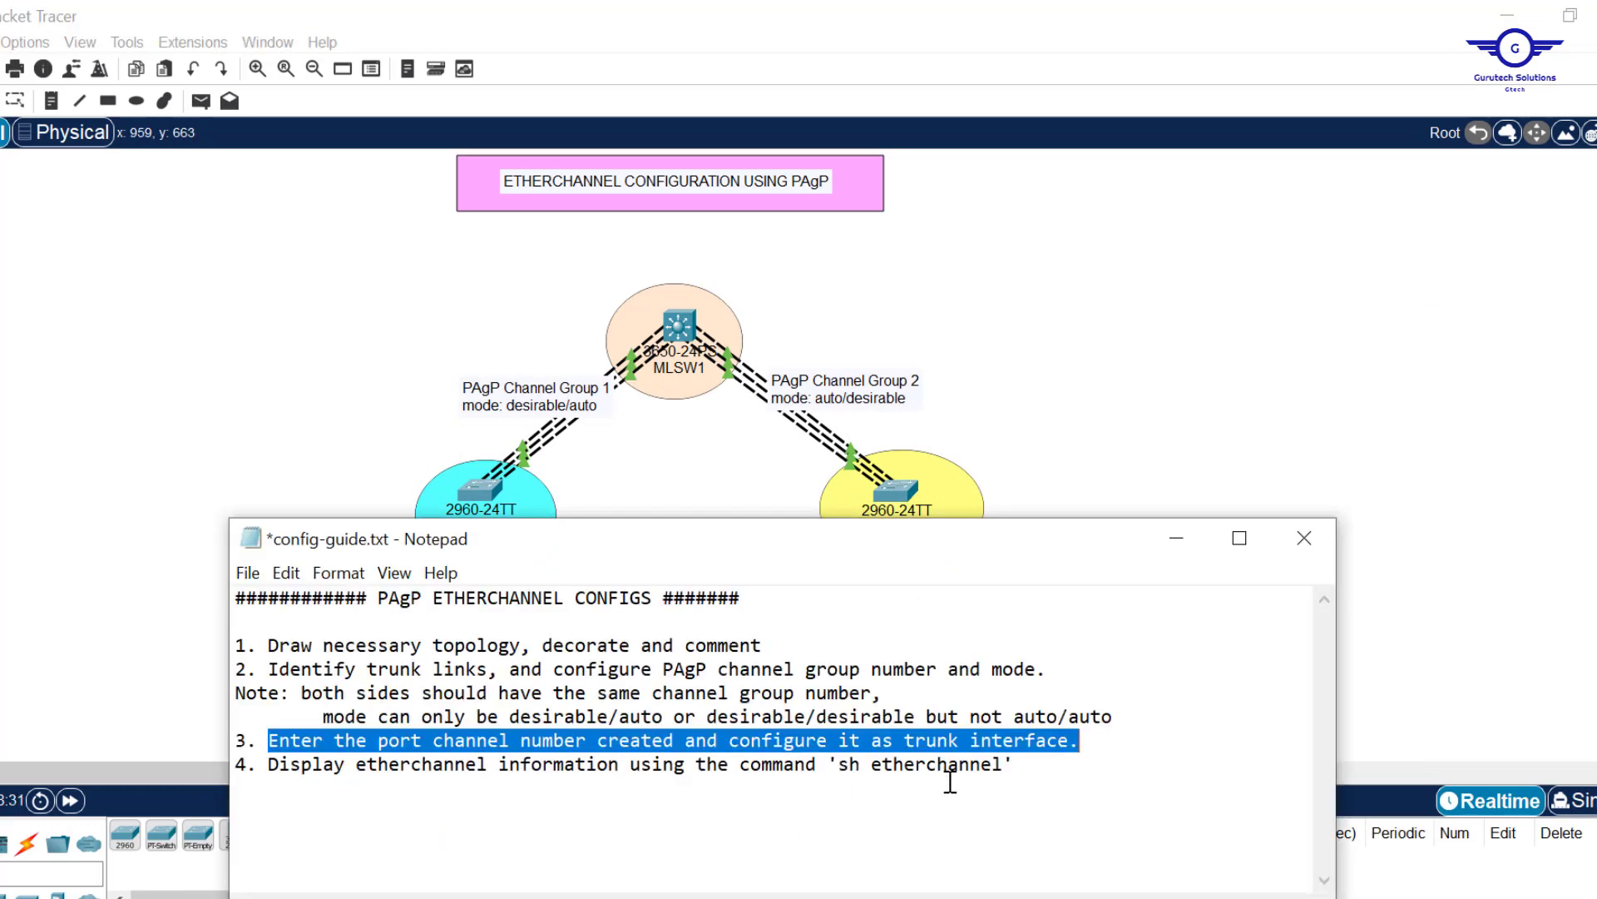
{"action": "left_click_drag", "start_coordinate": [1038, 773], "coordinate": [278, 769]}
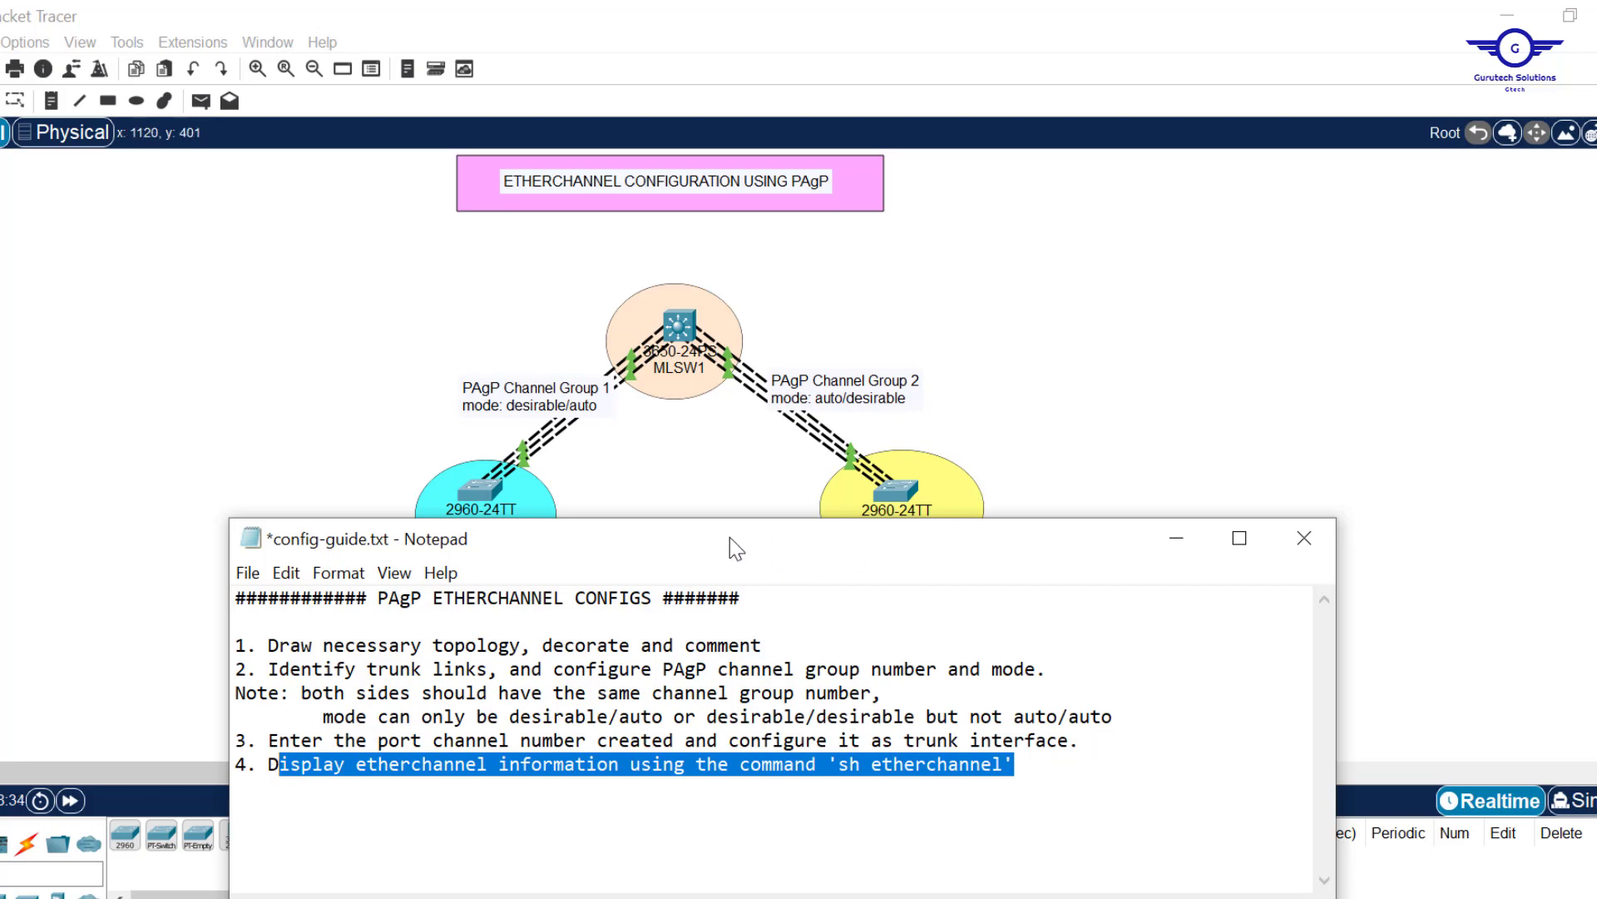